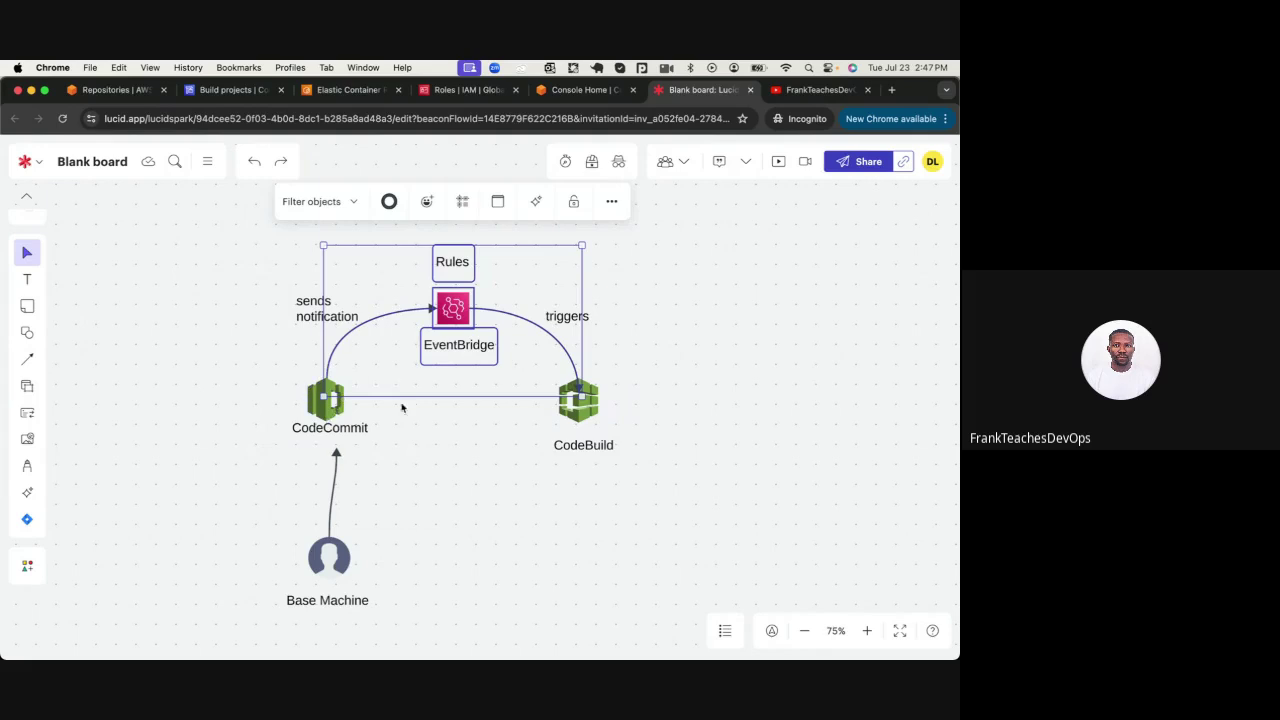
{"action": "left_click", "coordinate": [290, 285]}
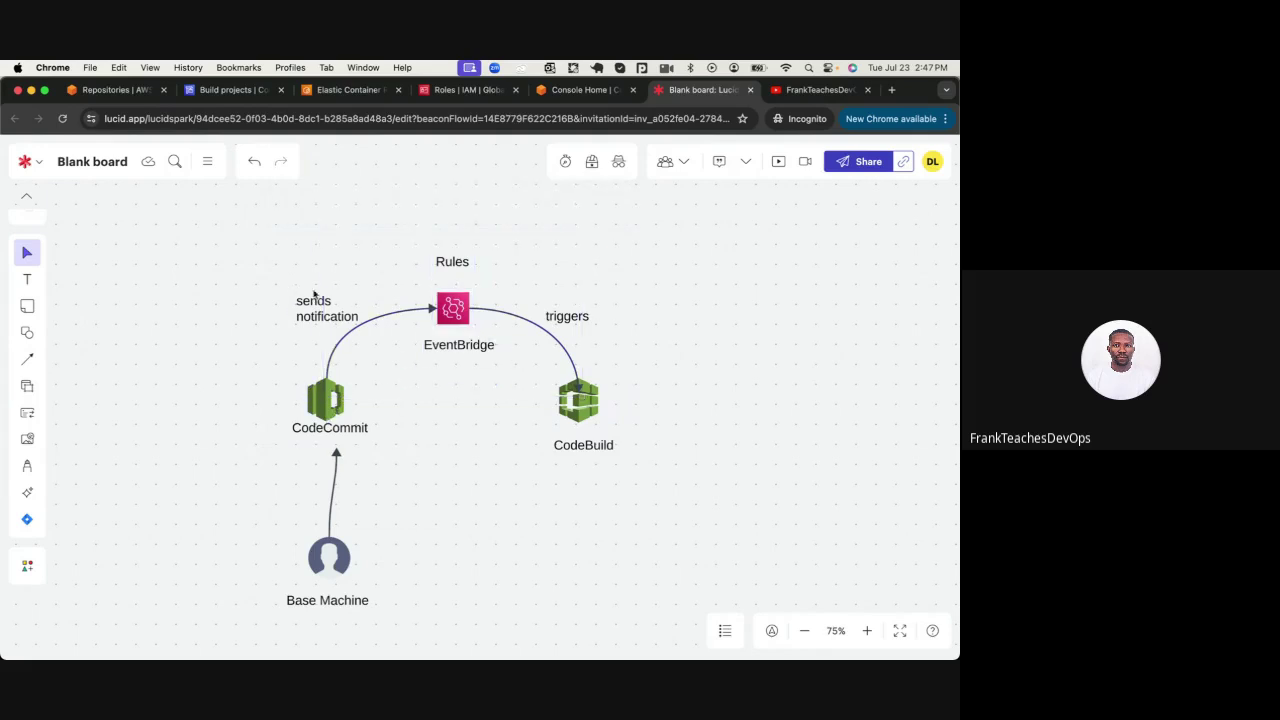
{"action": "left_click_drag", "start_coordinate": [406, 223], "coordinate": [496, 368]}
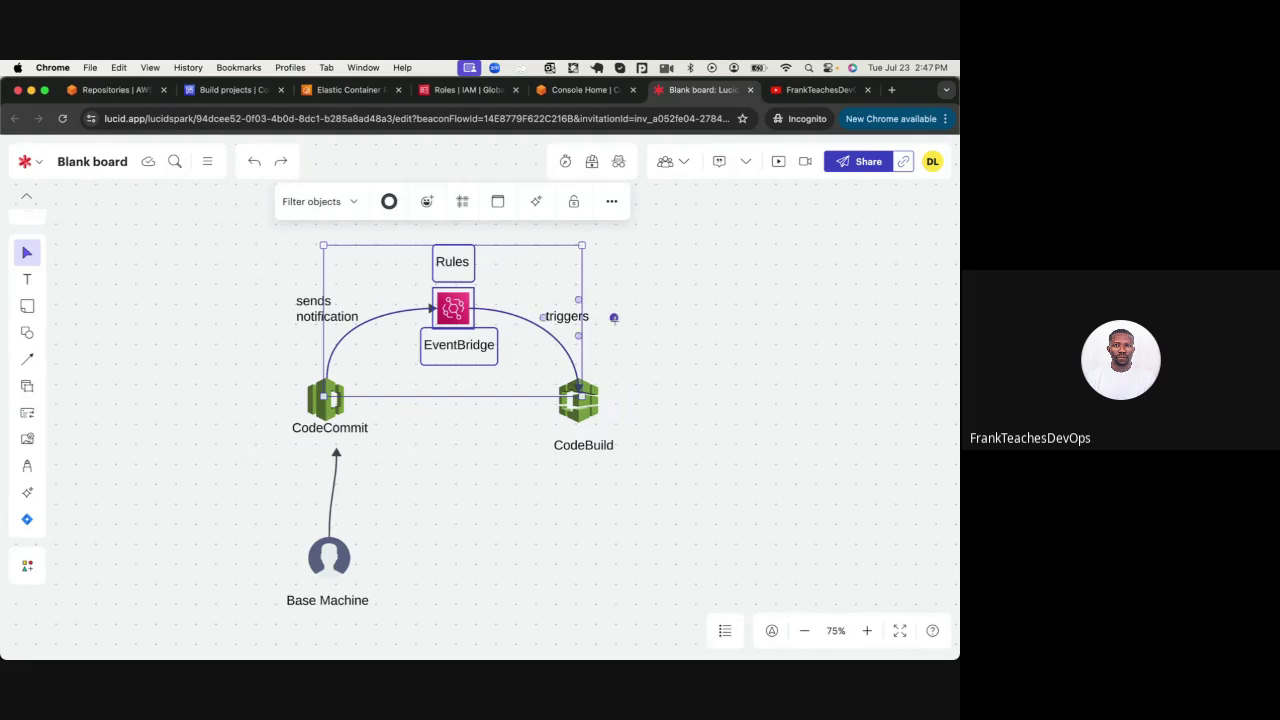
{"action": "left_click_drag", "start_coordinate": [614, 317], "coordinate": [652, 317]}
{"action": "left_click", "coordinate": [690, 315]}
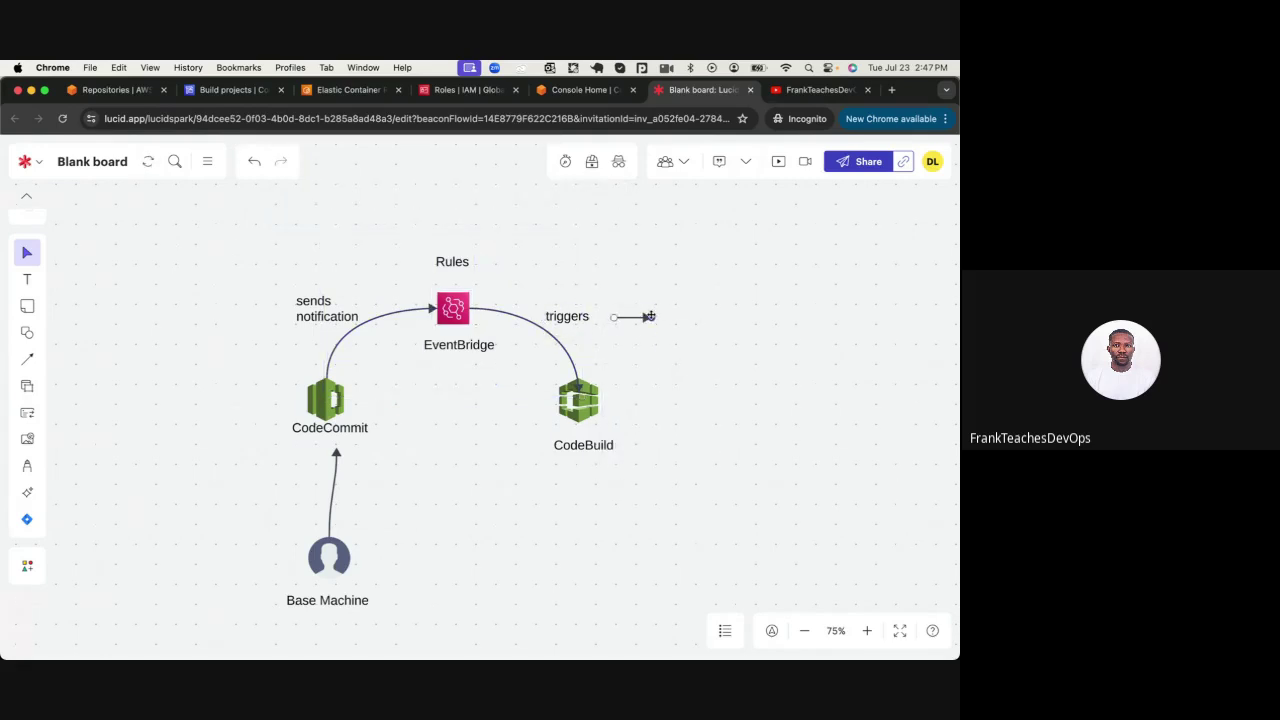
{"action": "left_click", "coordinate": [649, 317]}
{"action": "key", "text": "Delete"}
{"action": "left_click", "coordinate": [595, 450]}
{"action": "left_click", "coordinate": [595, 450]}
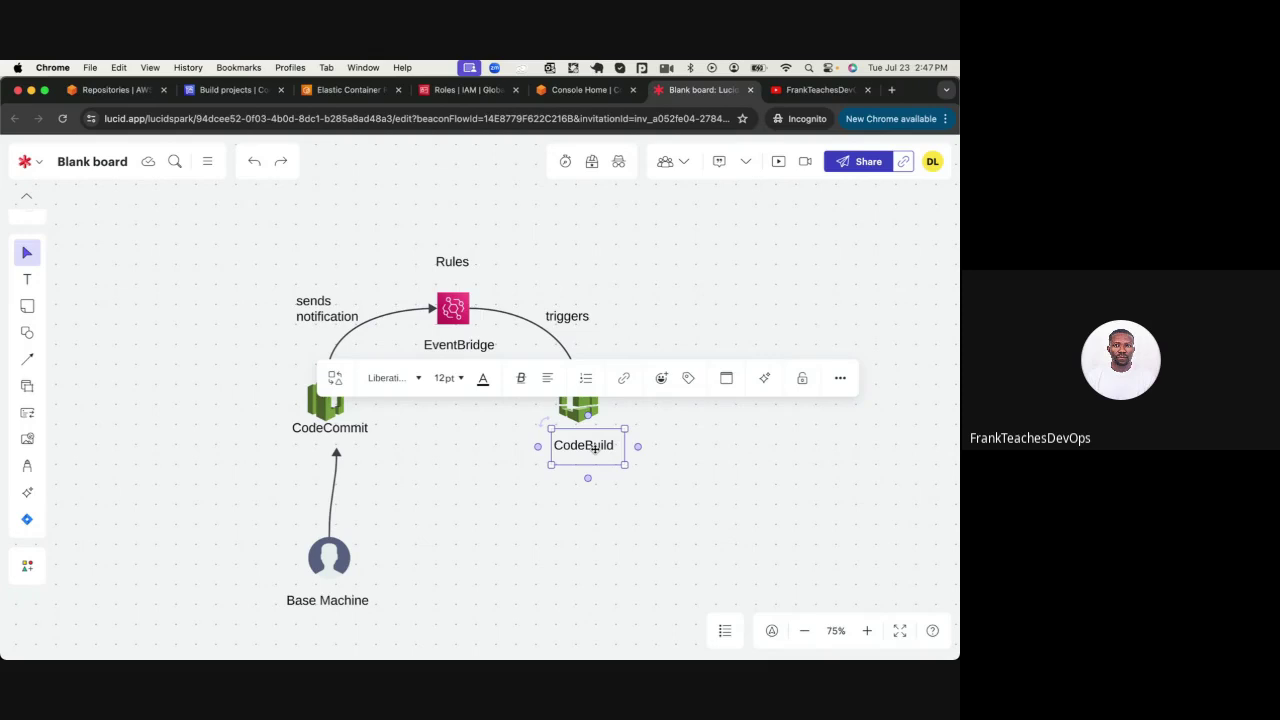
{"action": "left_click", "coordinate": [688, 313]}
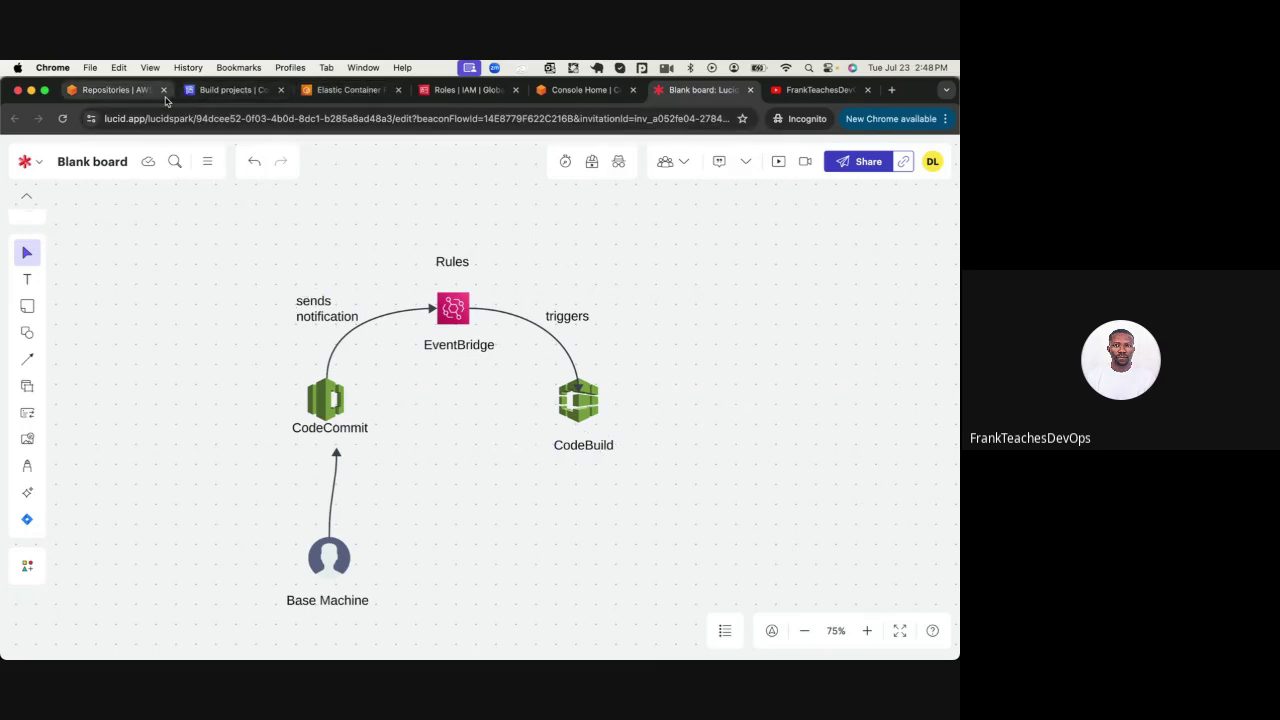
Go from CodeBuild through Source • CodeCommit › Repositories into the merchantAPI repository
{"action": "left_click", "coordinate": [131, 96]}
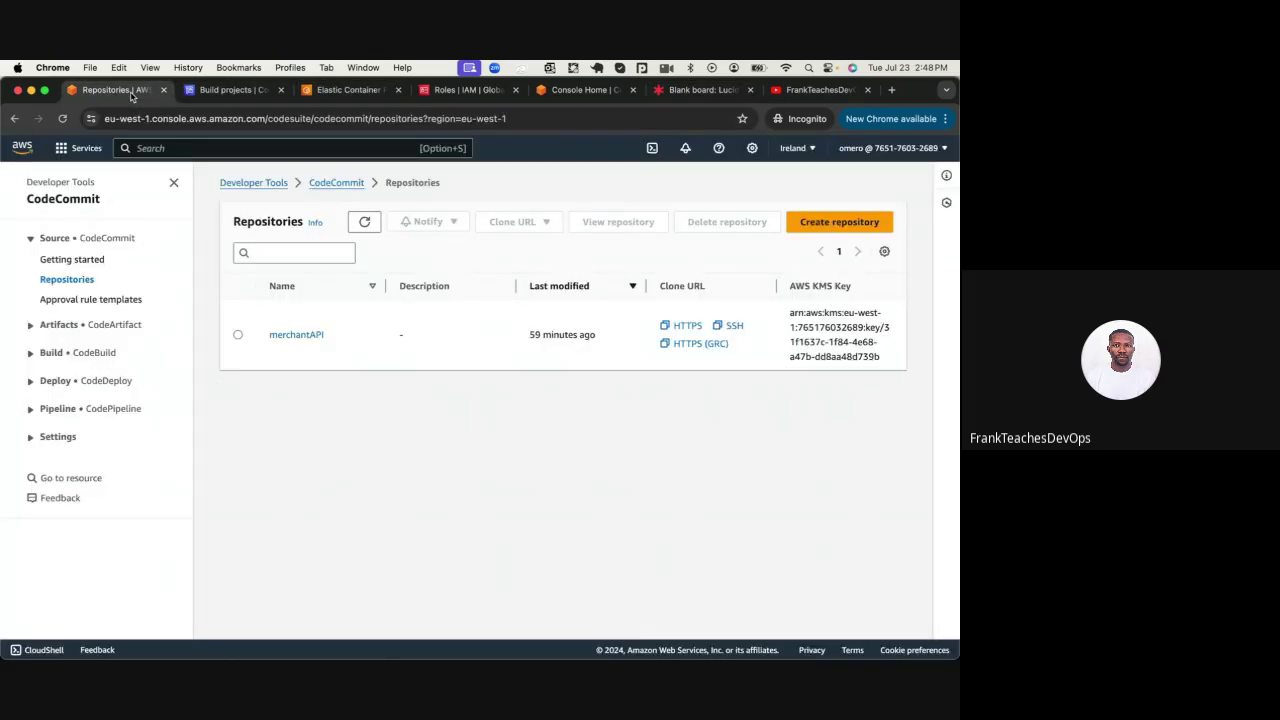
{"action": "left_click", "coordinate": [227, 92]}
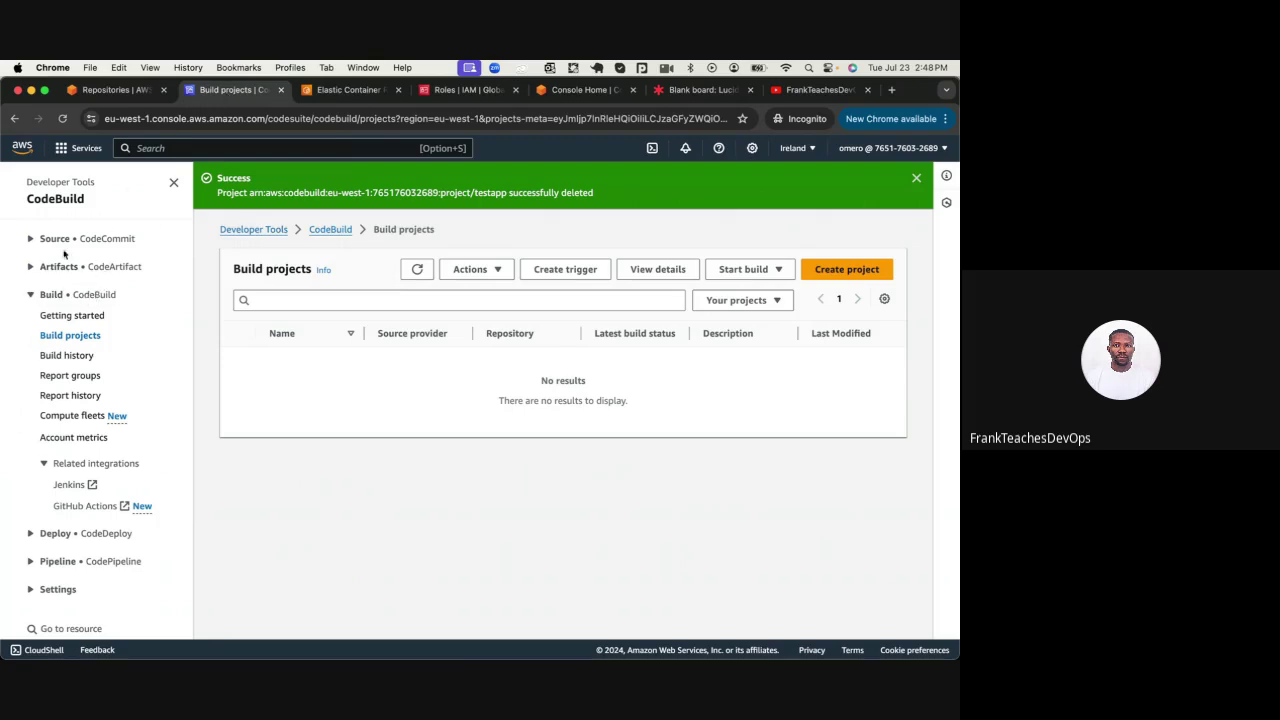
{"action": "left_click", "coordinate": [31, 240]}
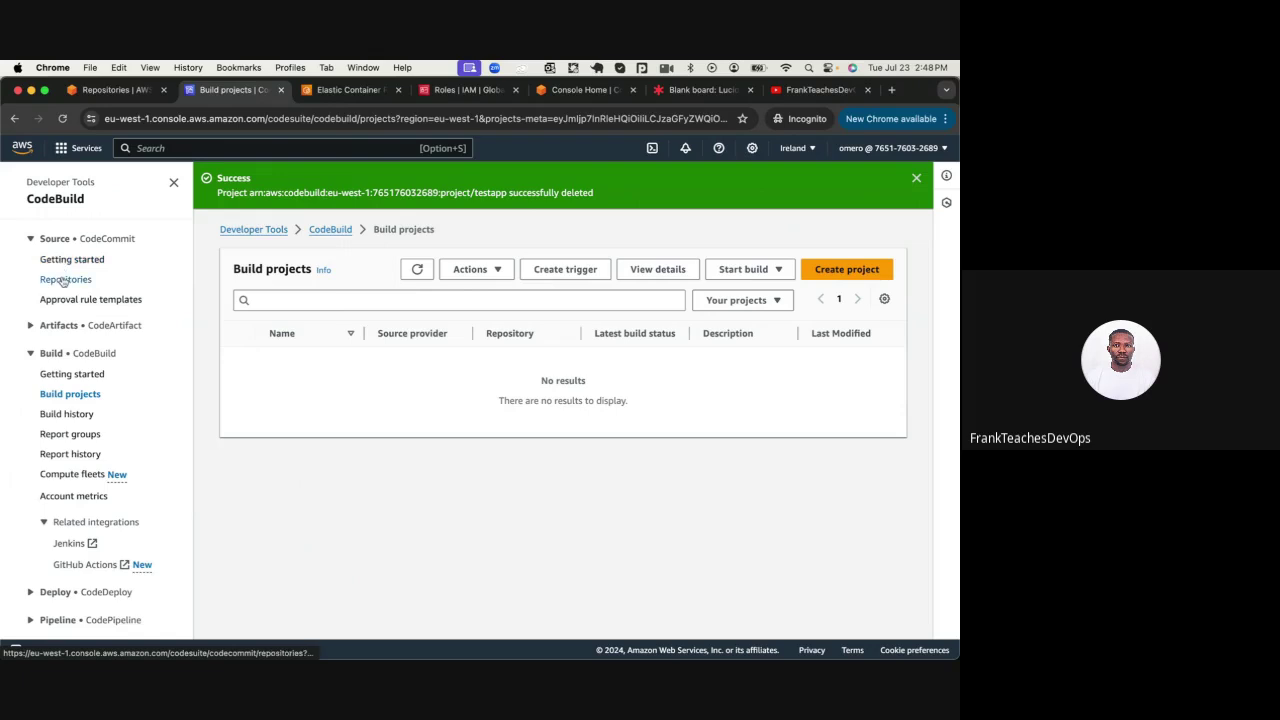
{"action": "left_click", "coordinate": [63, 281]}
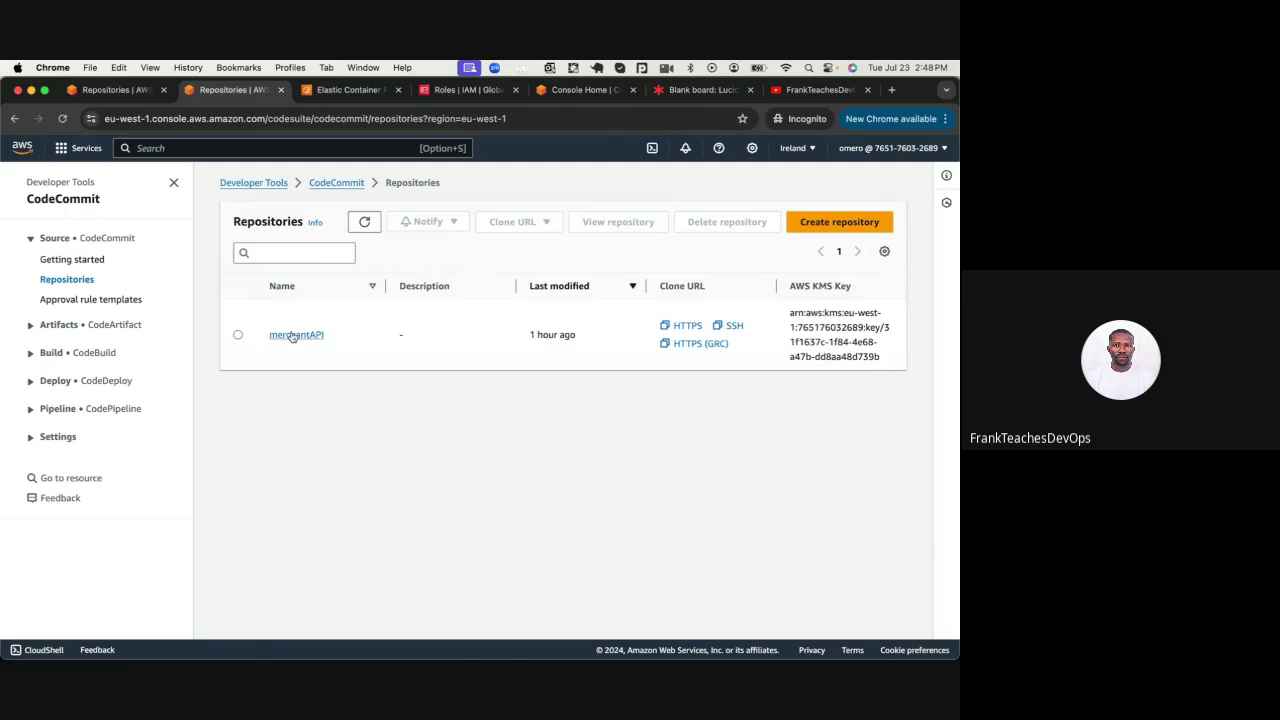
{"action": "left_click", "coordinate": [291, 336]}
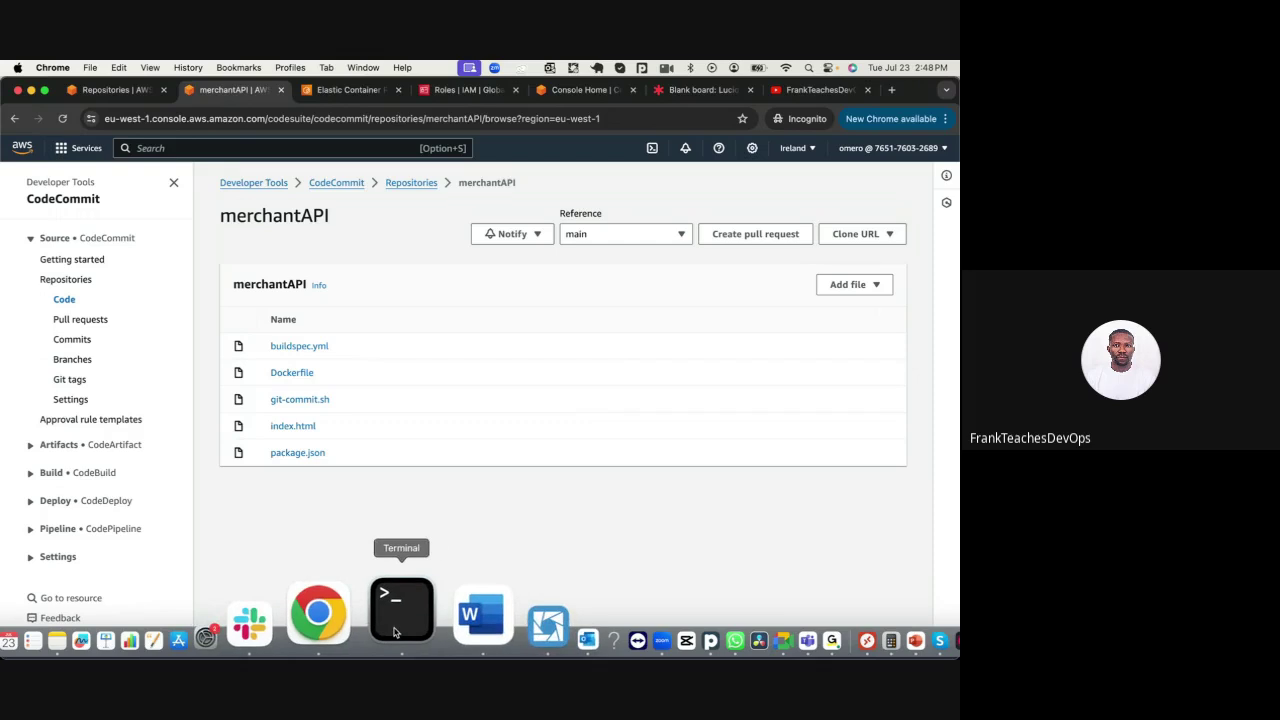
Run ls -l in Terminal and highlight the local files from Dockerfile to src
{"action": "left_click", "coordinate": [403, 605]}
{"action": "key", "text": "Return"}
{"action": "key", "text": "Return"}
{"action": "key", "text": "Return"}
{"action": "type", "text": "ls -l"}
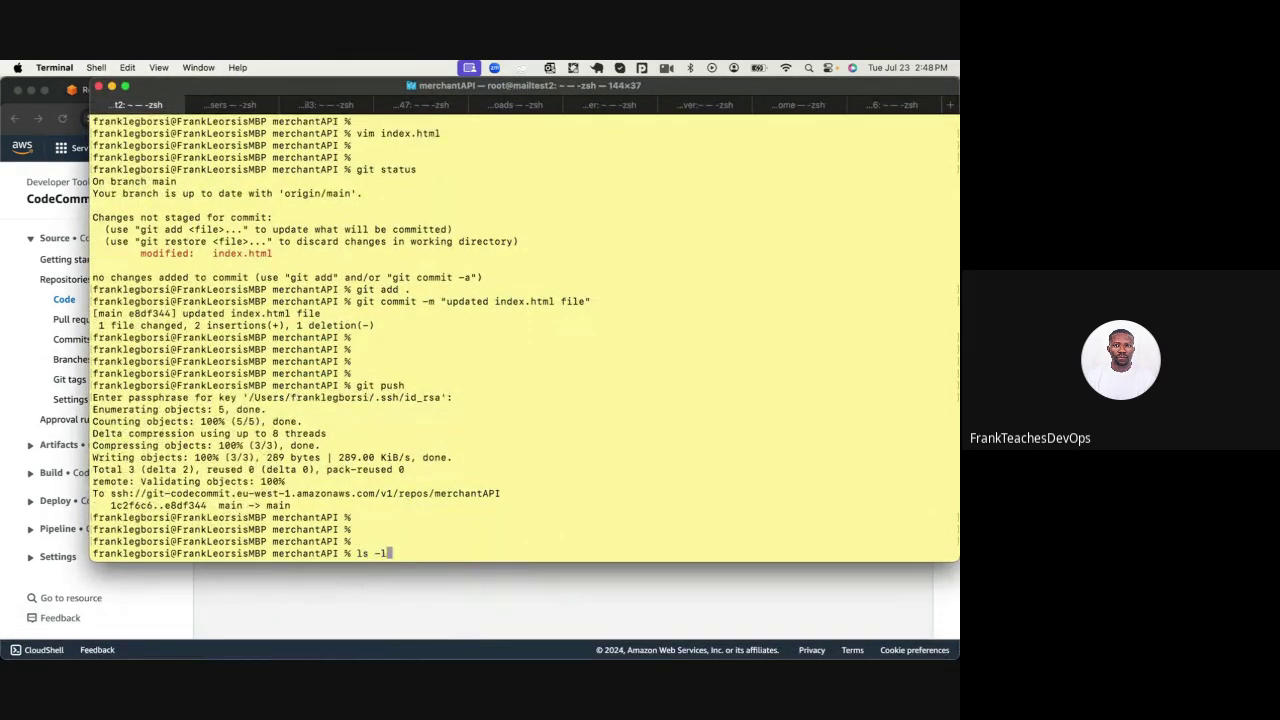
{"action": "key", "text": "Return"}
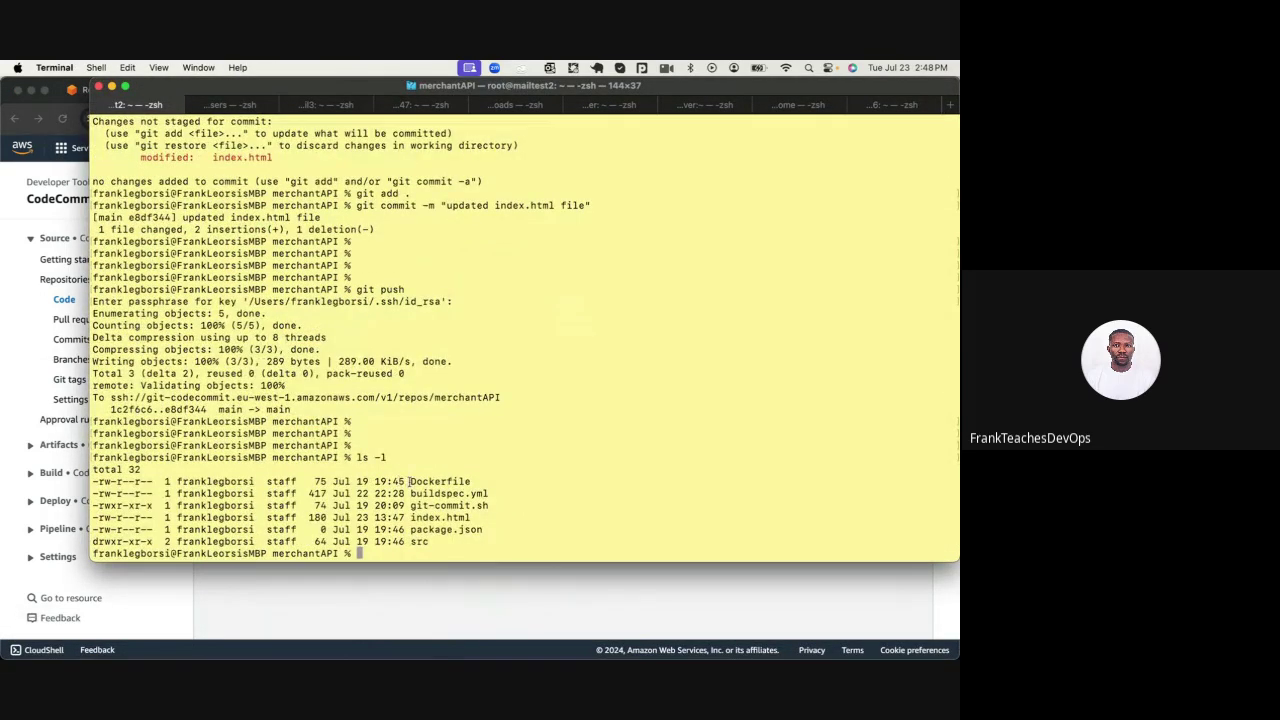
{"action": "left_click_drag", "start_coordinate": [408, 481], "coordinate": [451, 537]}
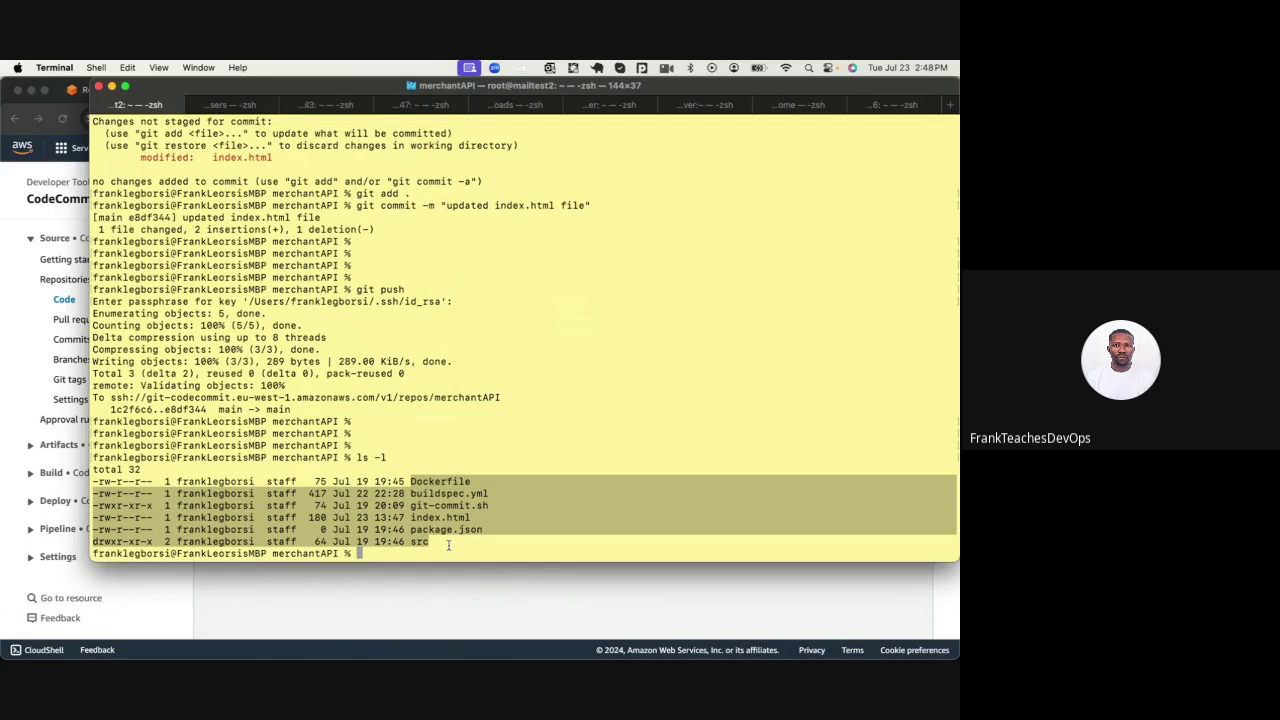
Compare the merchantAPI repository's file names with the Terminal listing, ending on the repository page
{"action": "left_click", "coordinate": [423, 588]}
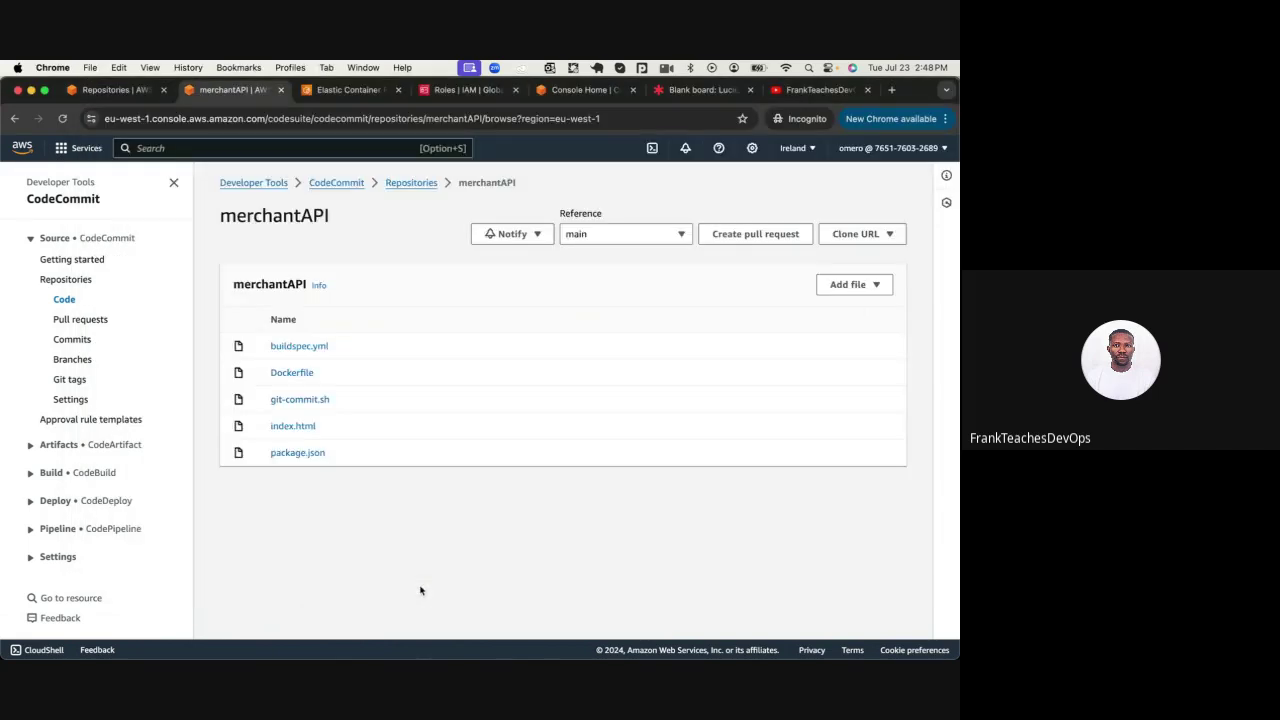
{"action": "left_click_drag", "start_coordinate": [245, 305], "coordinate": [324, 475]}
{"action": "left_click", "coordinate": [324, 475]}
{"action": "mouse_move", "coordinate": [443, 614]}
{"action": "left_click", "coordinate": [403, 606]}
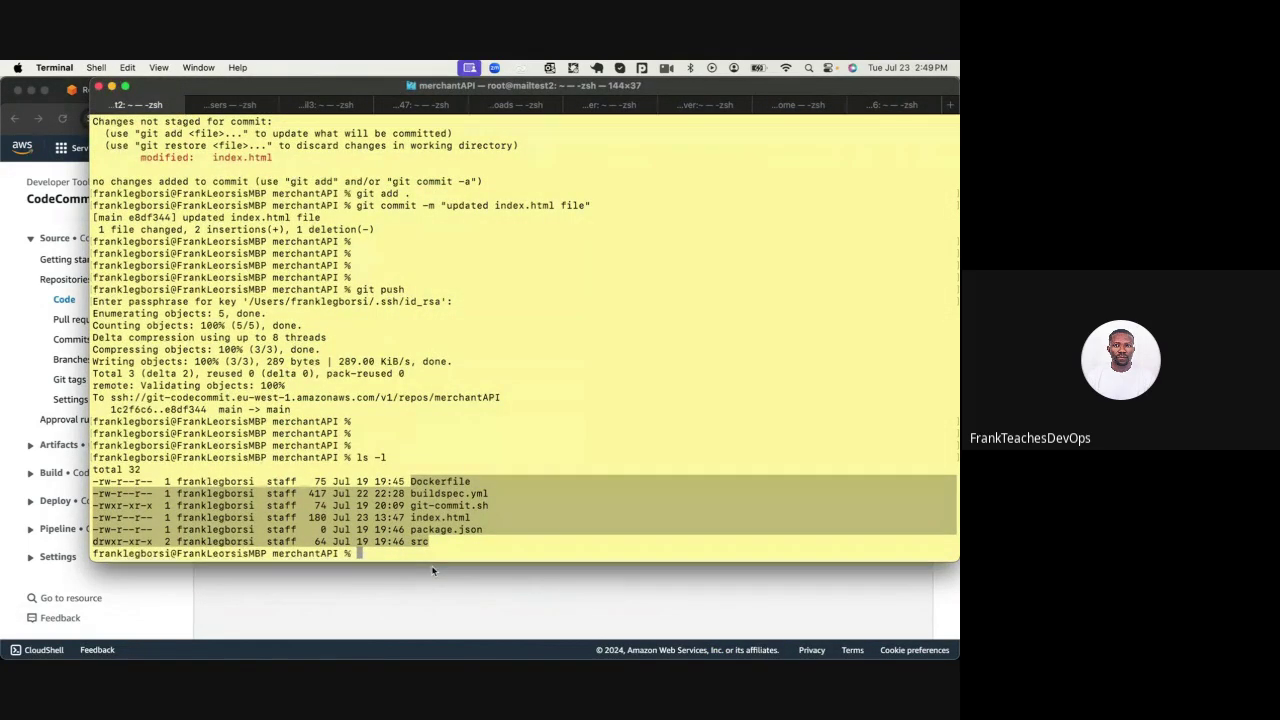
{"action": "left_click", "coordinate": [432, 571]}
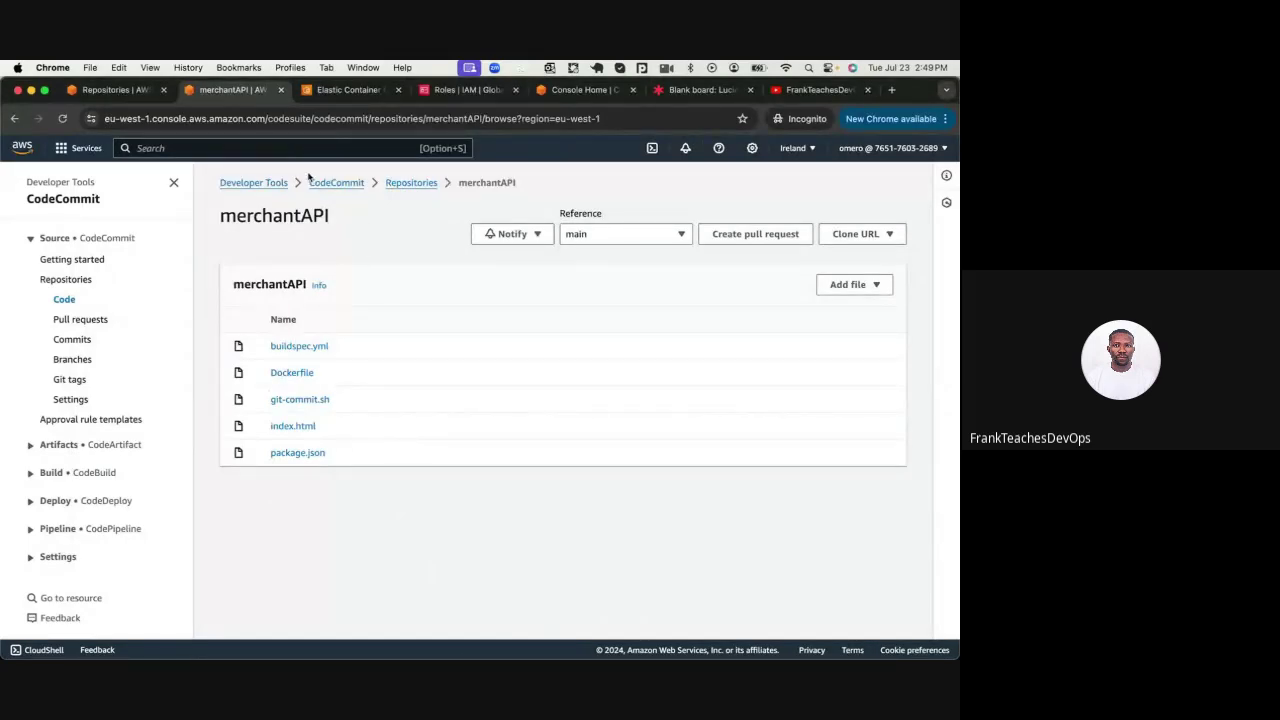
Review merchantAPI's buildspec.yml, go back to the repository, then view the empty ECR public repositories
{"action": "left_click", "coordinate": [290, 347]}
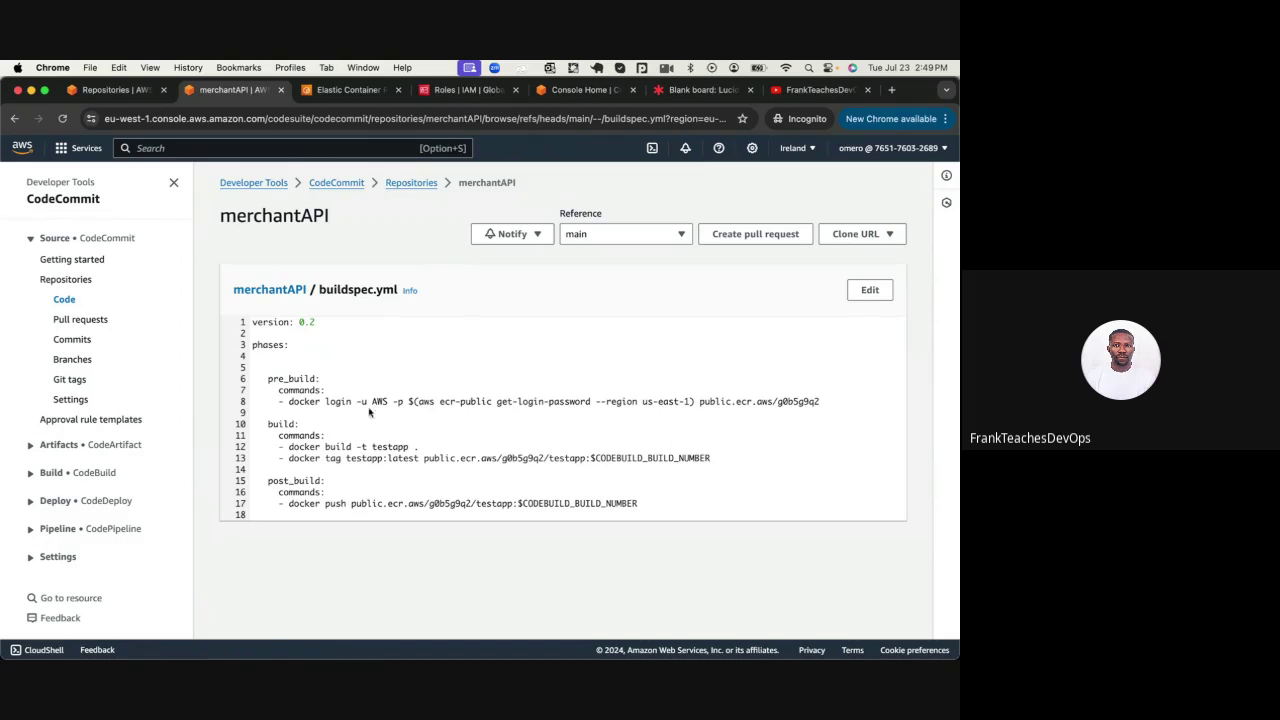
{"action": "left_click", "coordinate": [422, 186]}
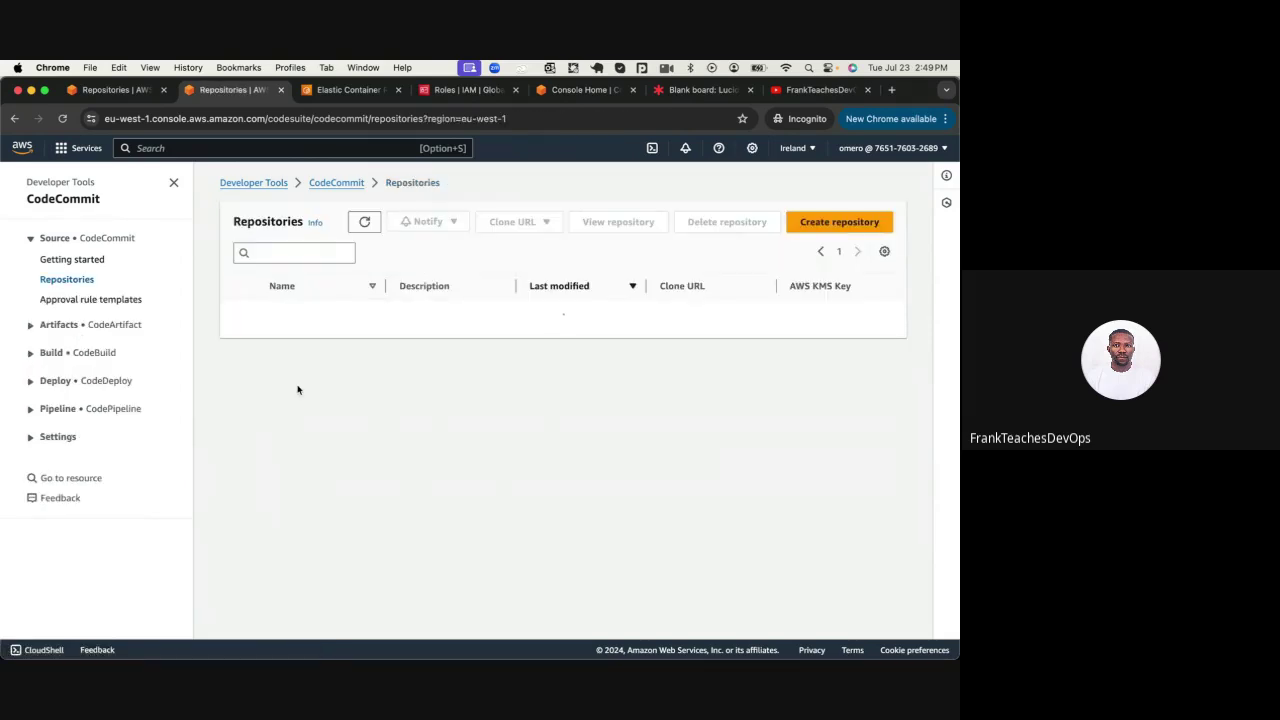
{"action": "left_click", "coordinate": [296, 335]}
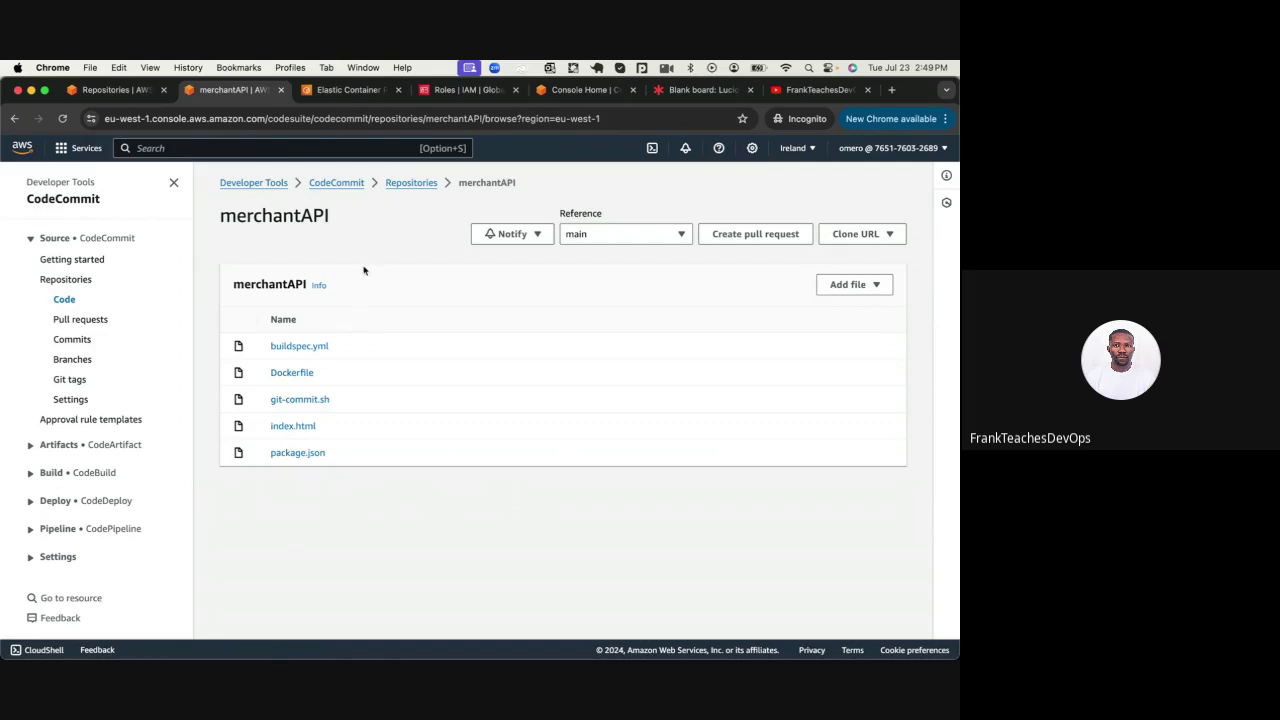
{"action": "left_click", "coordinate": [358, 89]}
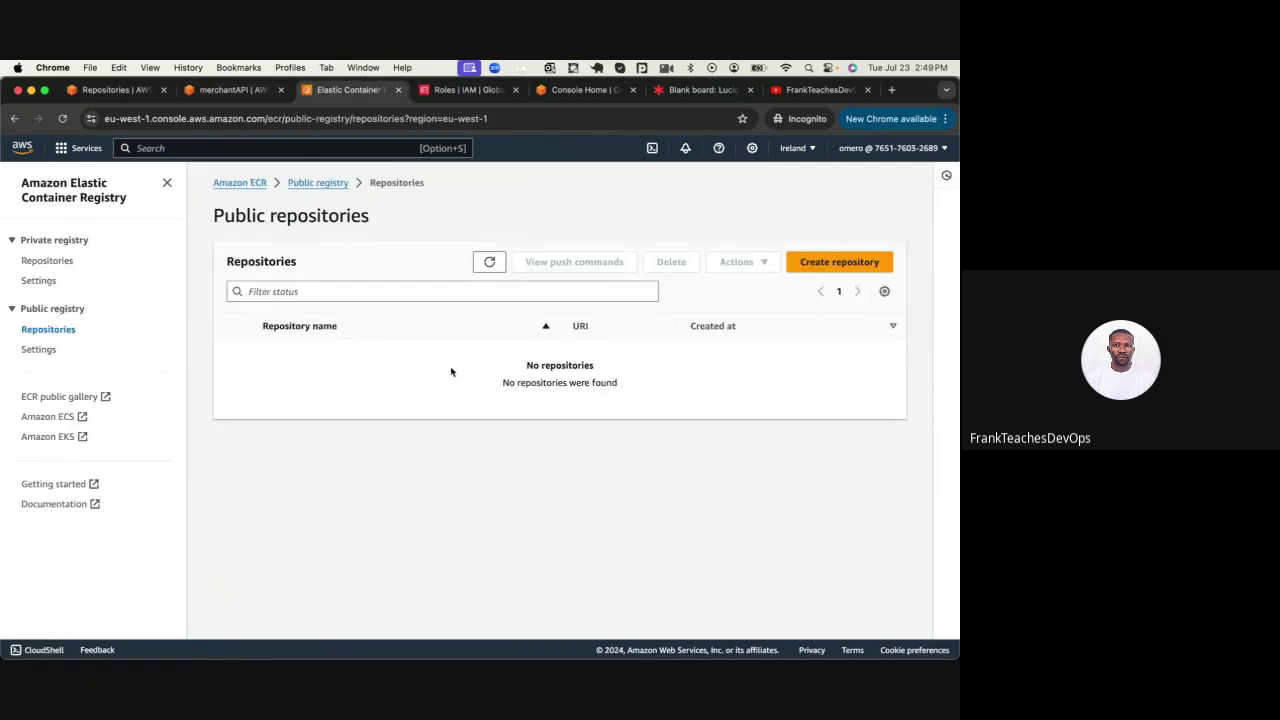
Open merchantAPI's buildspec.yml and highlight the image name testapp
{"action": "left_click", "coordinate": [235, 89]}
{"action": "left_click", "coordinate": [292, 347]}
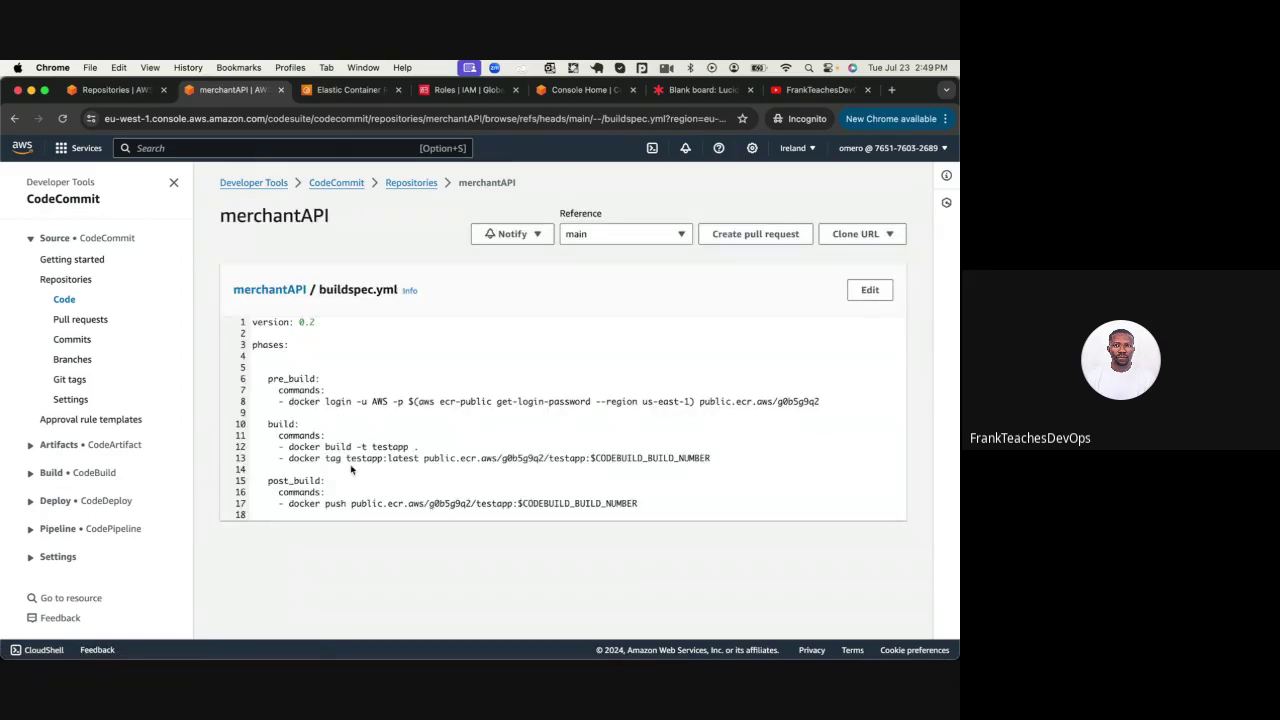
{"action": "double_click", "coordinate": [389, 446]}
Create a public ECR repository named testapp, then return to buildspec.yml
{"action": "left_click", "coordinate": [333, 91]}
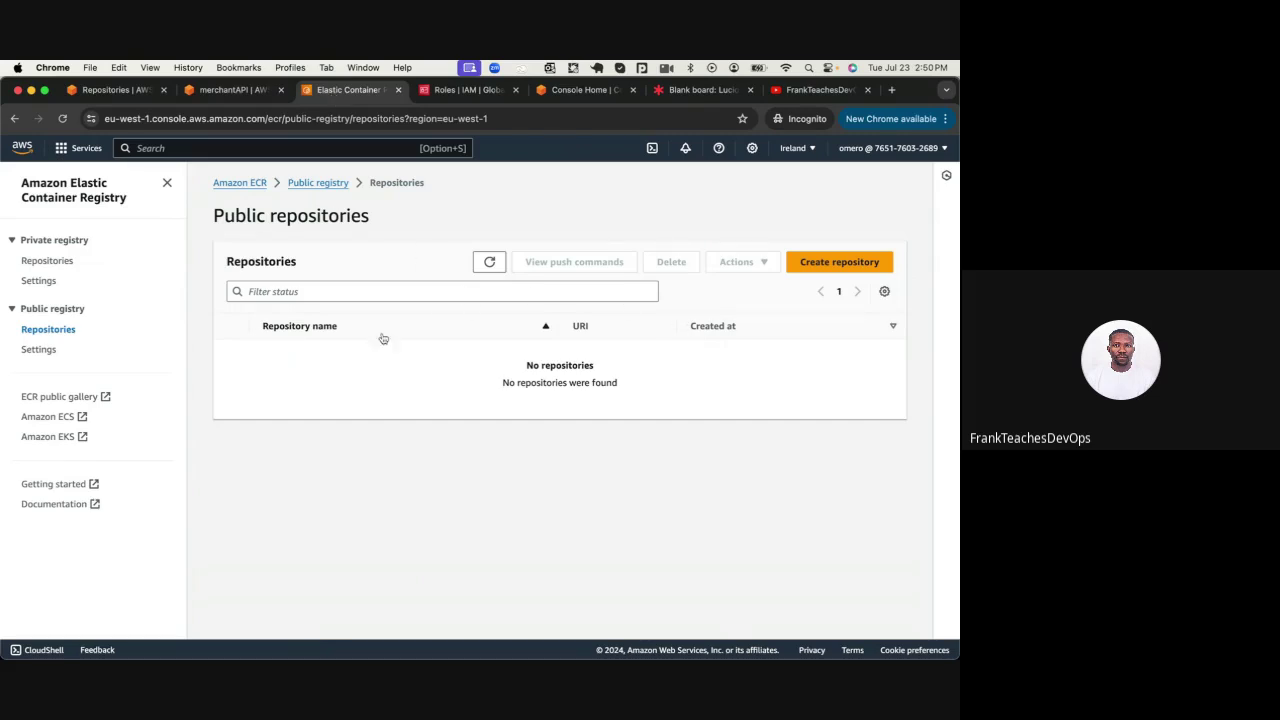
{"action": "left_click", "coordinate": [871, 271]}
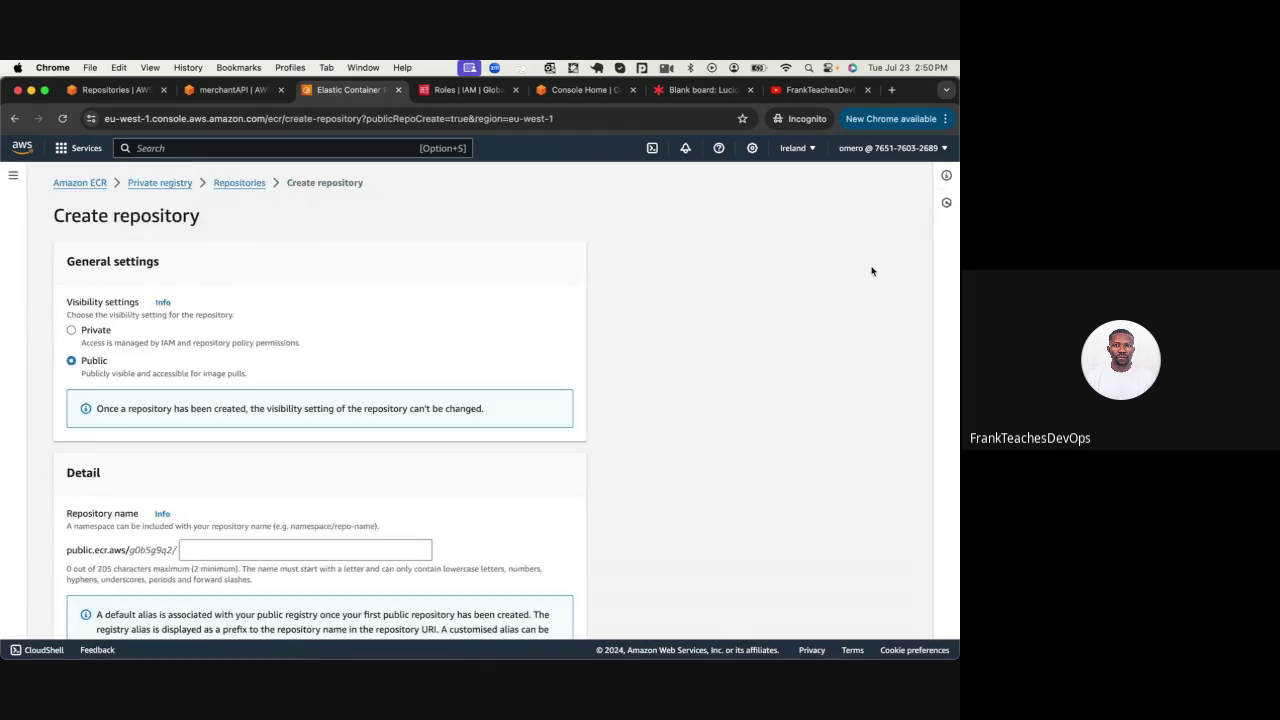
{"action": "scroll", "coordinate": [257, 477], "scroll_direction": "down", "scroll_amount": 2}
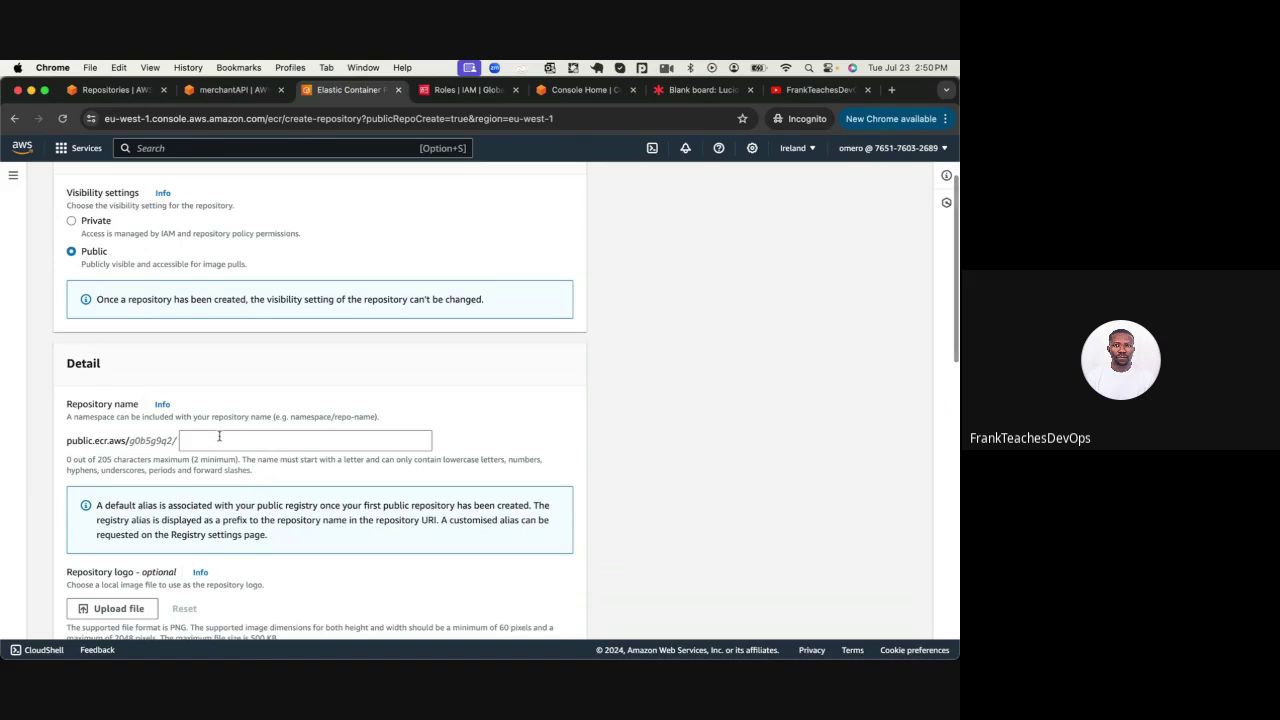
{"action": "left_click", "coordinate": [219, 440]}
{"action": "type", "text": "testapp"}
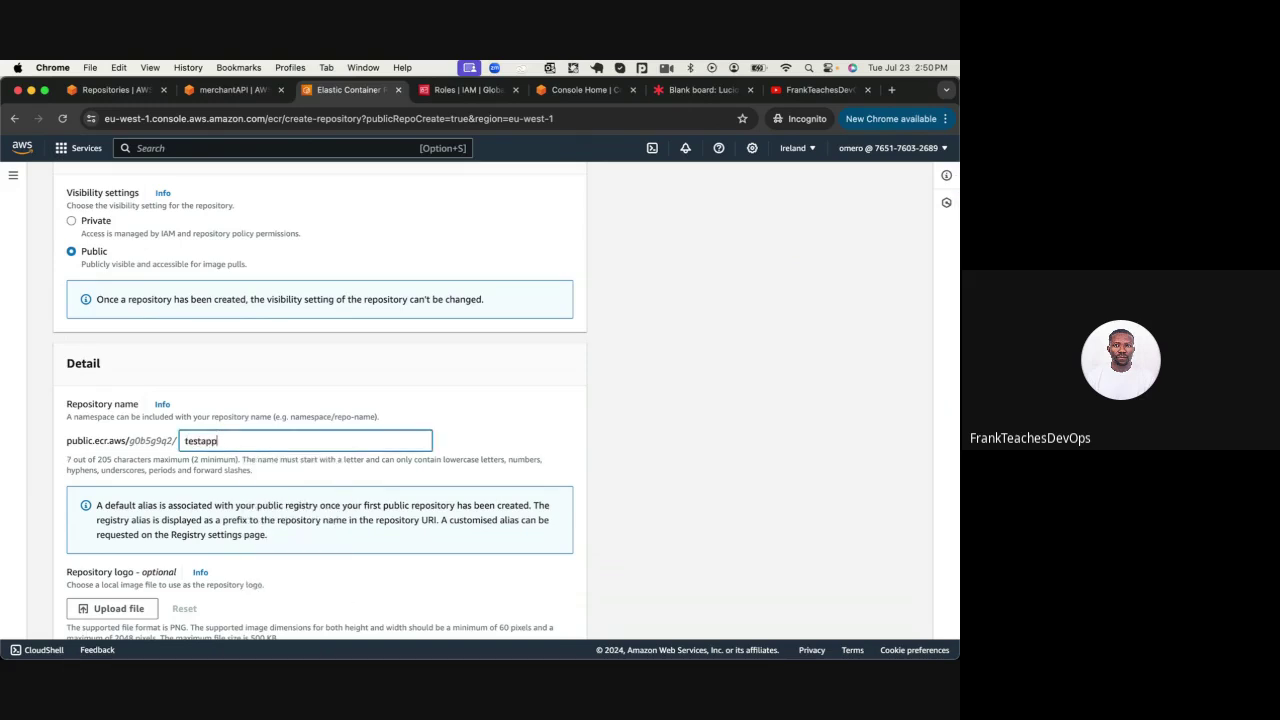
{"action": "scroll", "coordinate": [352, 477], "scroll_direction": "down", "scroll_amount": 10}
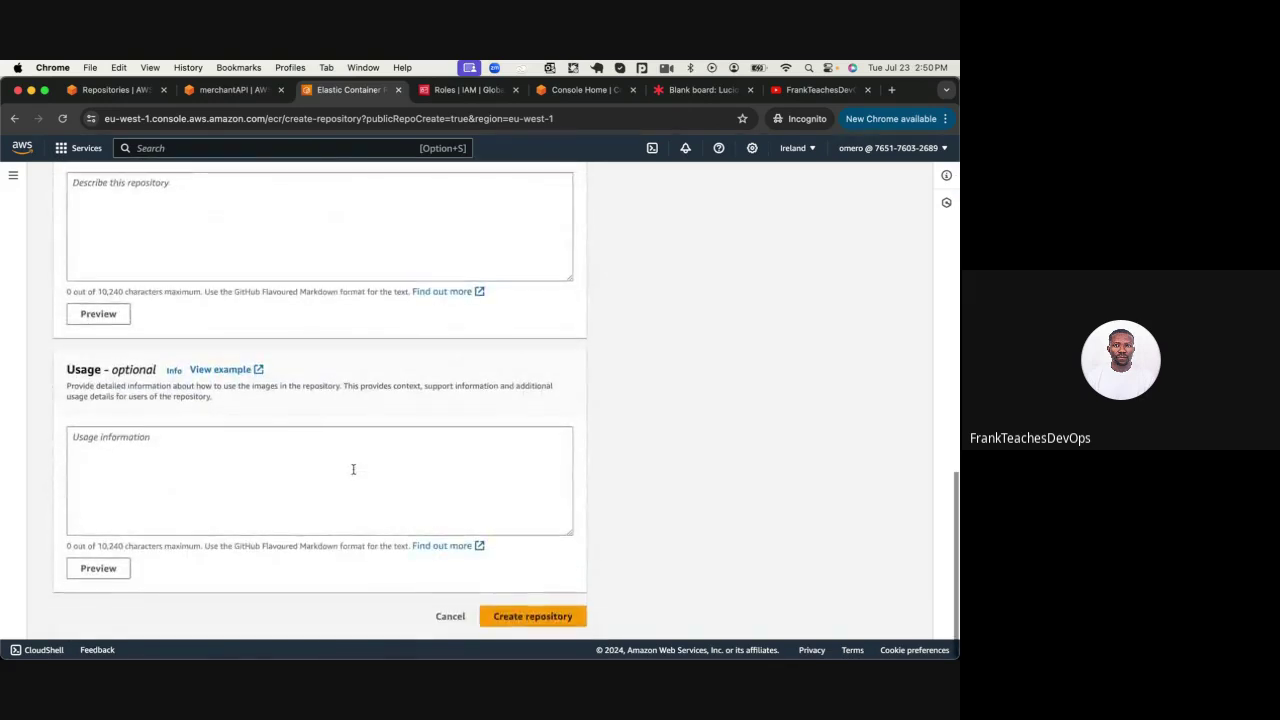
{"action": "left_click", "coordinate": [546, 628]}
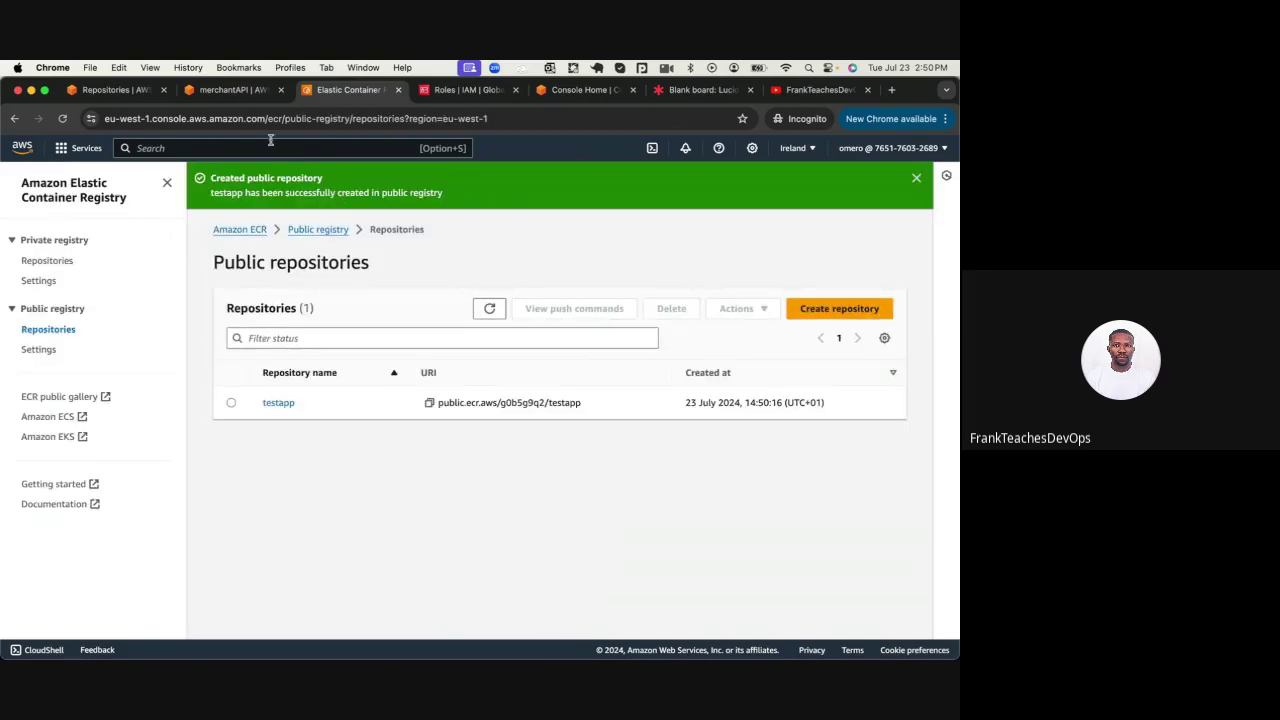
{"action": "left_click", "coordinate": [240, 93]}
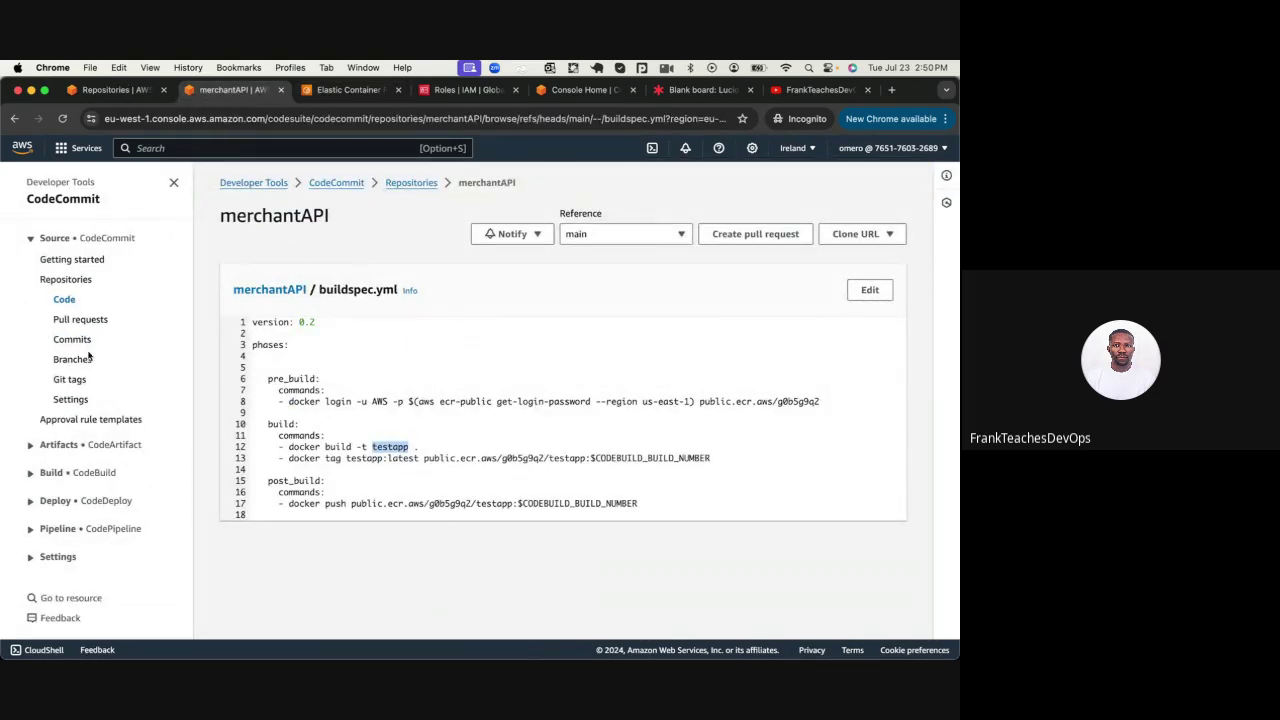
Open the empty CodeBuild Build projects list, briefly checking the Lucid pipeline diagram
{"action": "left_click", "coordinate": [34, 474]}
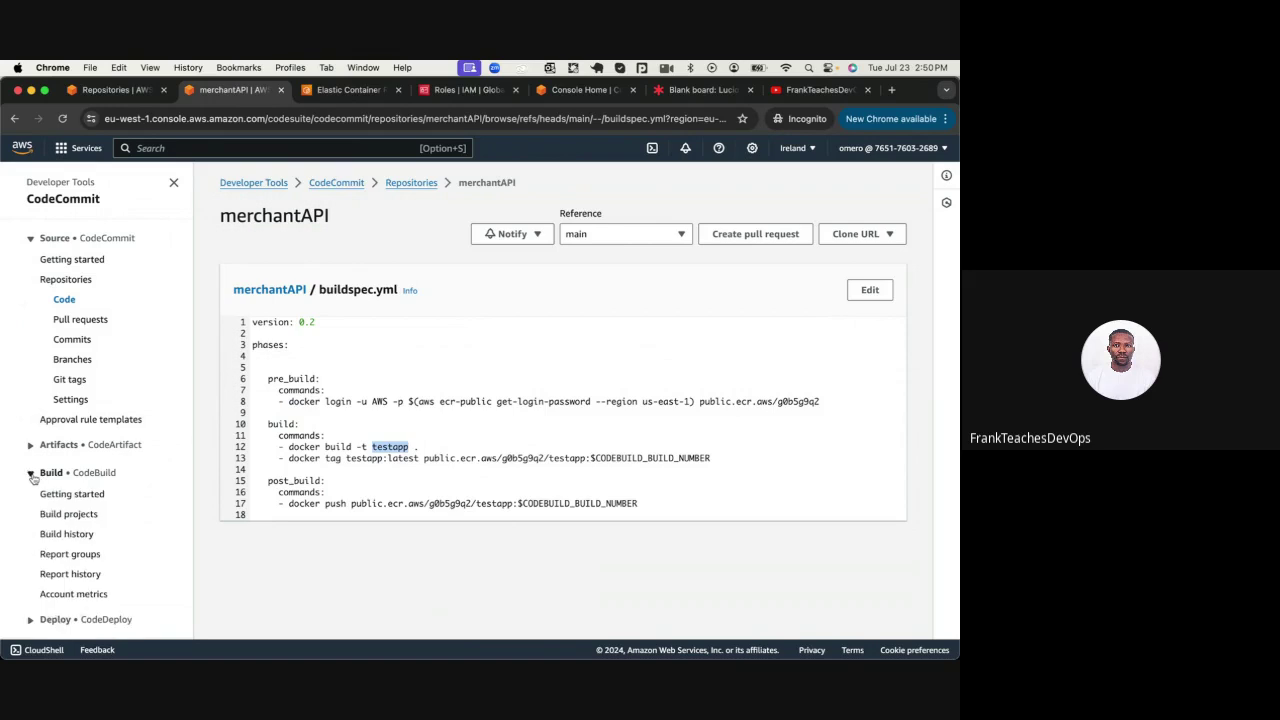
{"action": "scroll", "coordinate": [34, 480], "scroll_direction": "down", "scroll_amount": 1}
{"action": "scroll", "coordinate": [34, 480], "scroll_direction": "down", "scroll_amount": 1}
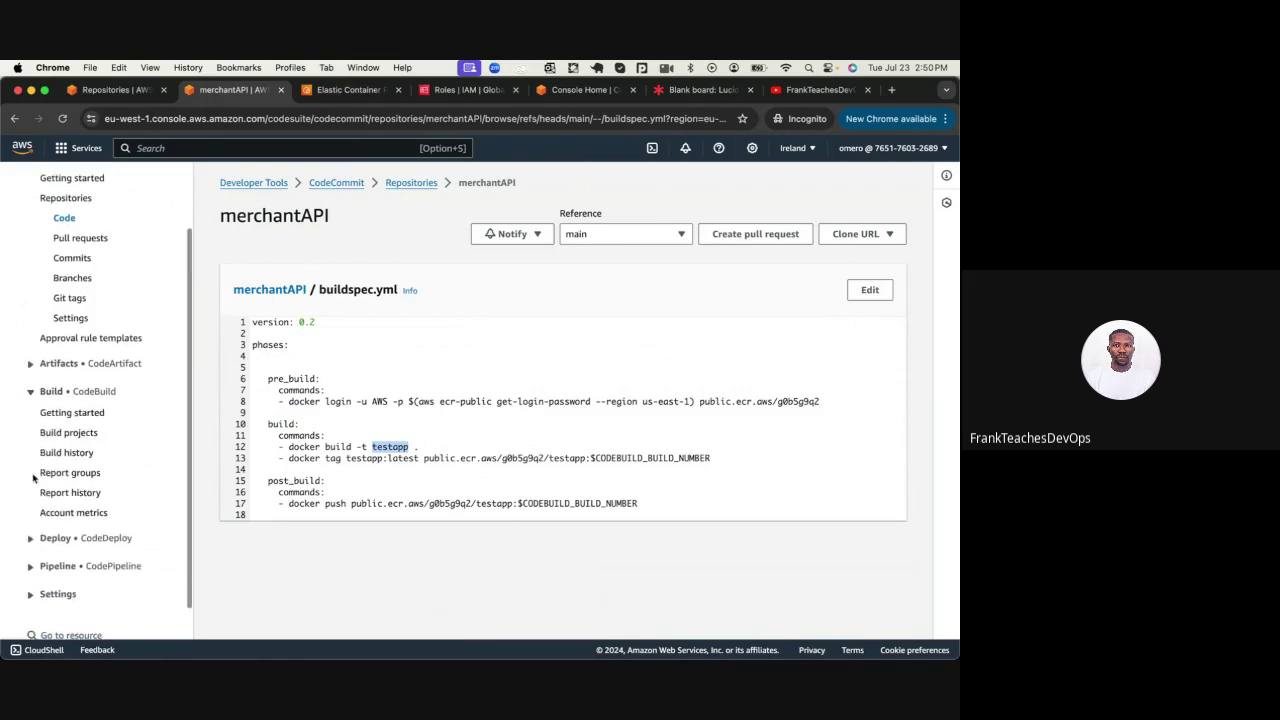
{"action": "left_click", "coordinate": [69, 435]}
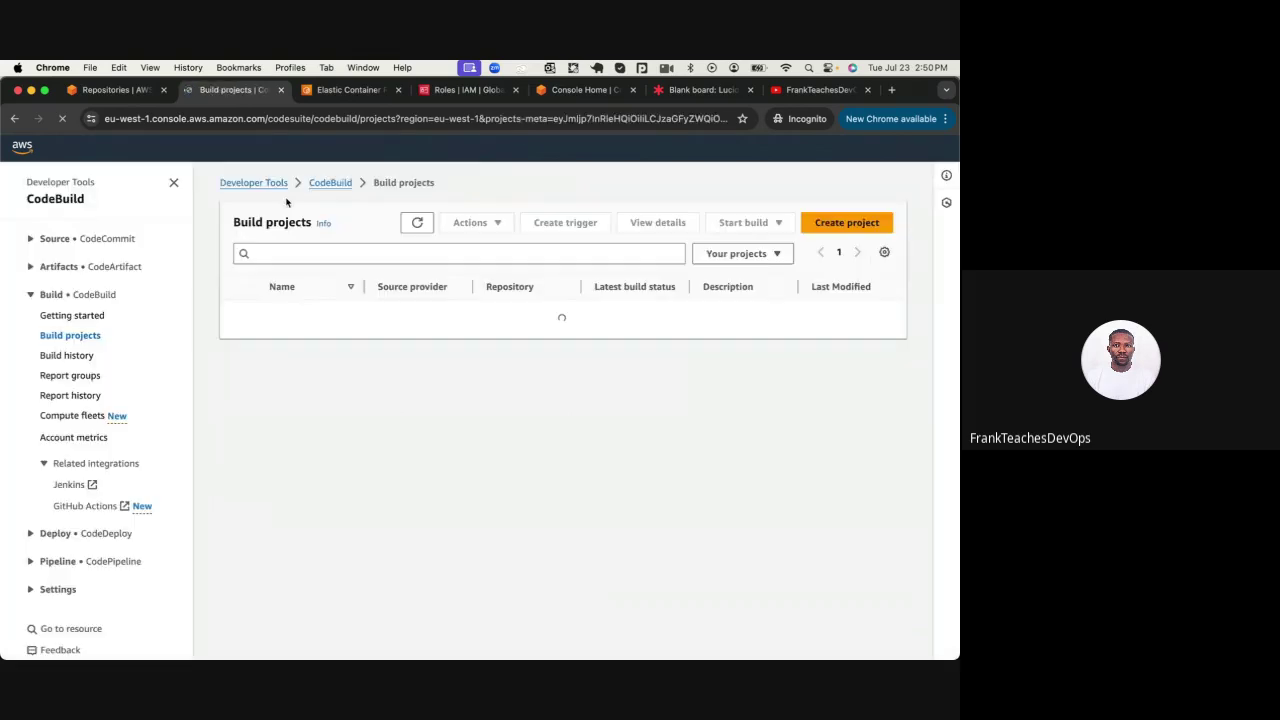
{"action": "left_click", "coordinate": [700, 90]}
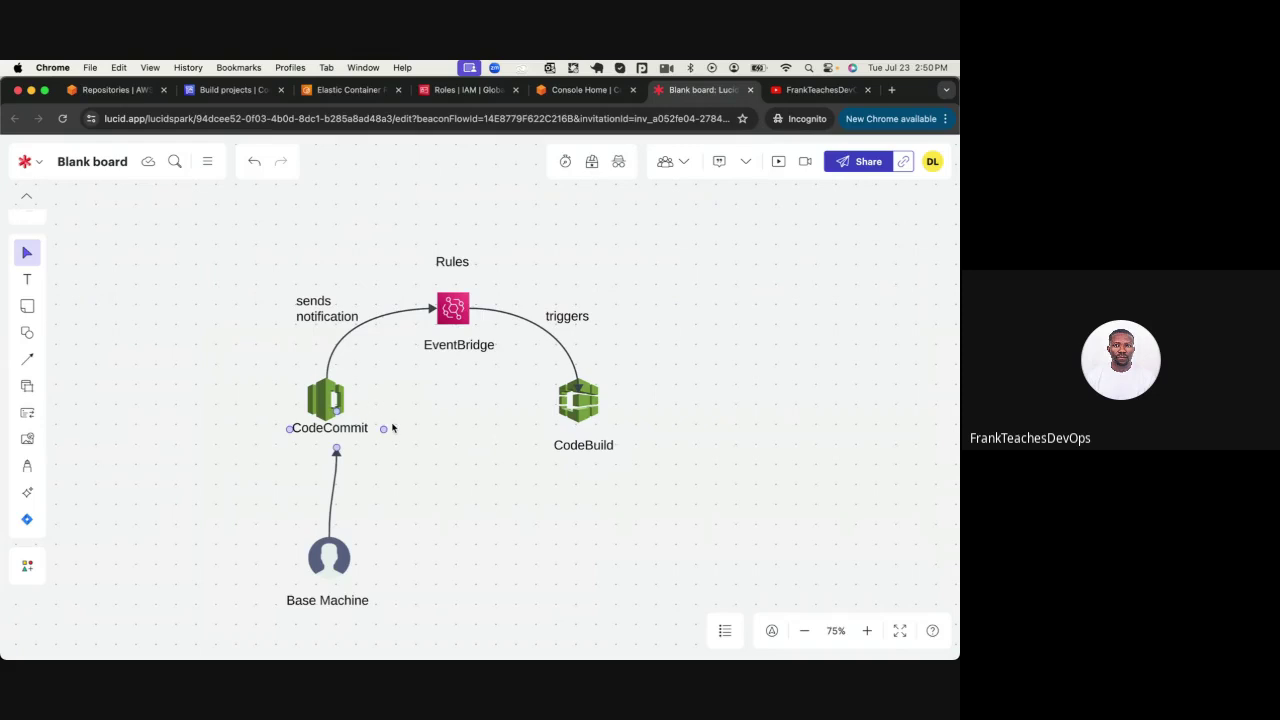
{"action": "left_click", "coordinate": [228, 90]}
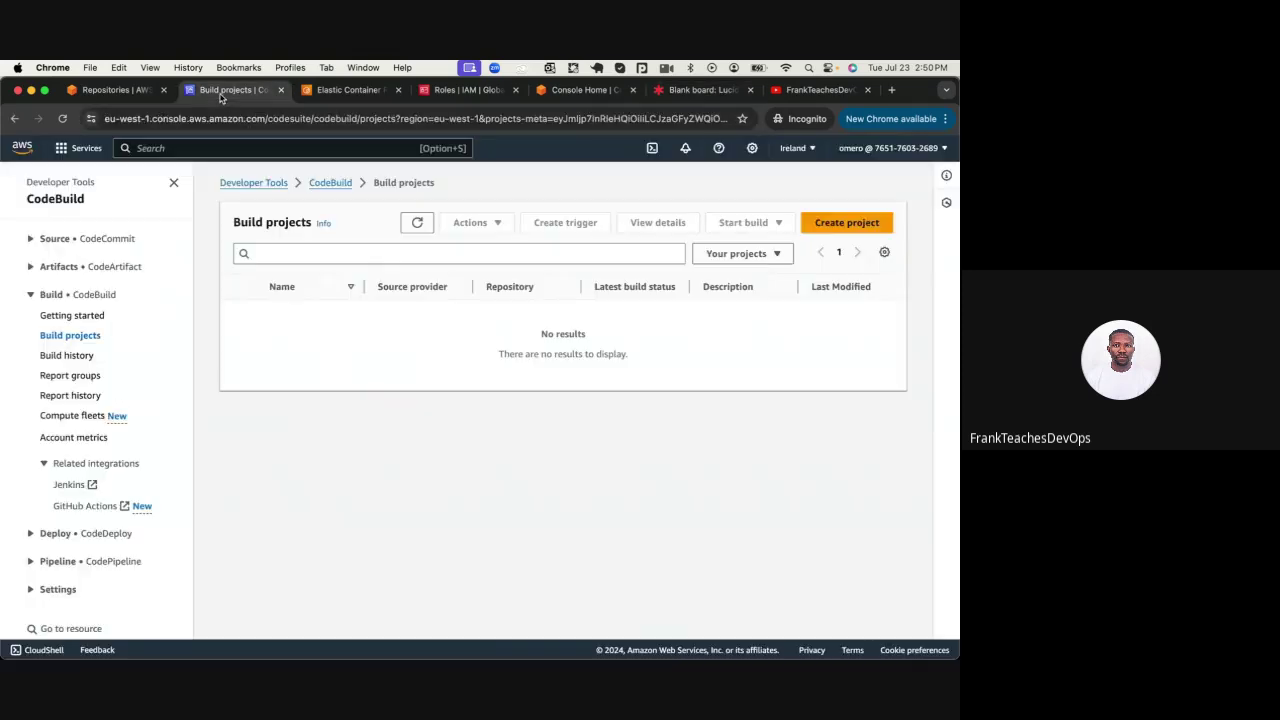
Start a new CodeBuild project and enter its project name
{"action": "left_click", "coordinate": [850, 230]}
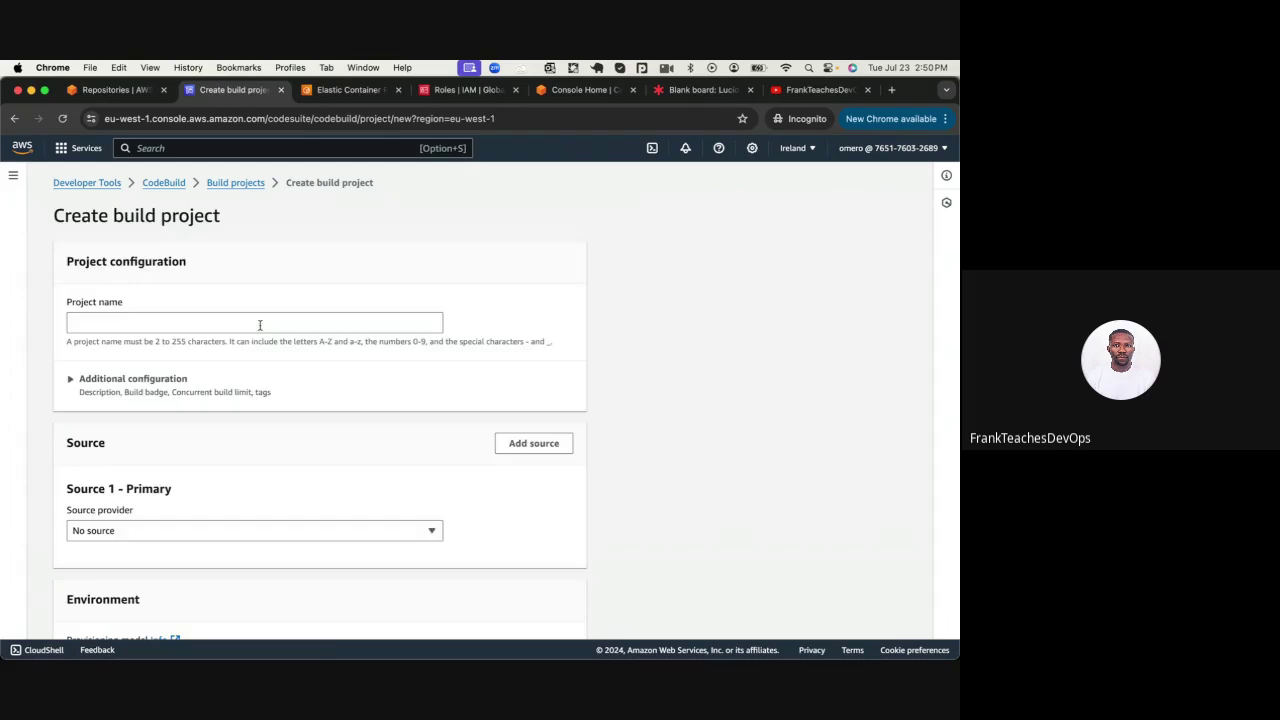
{"action": "left_click", "coordinate": [231, 320]}
{"action": "type", "text": "test"}
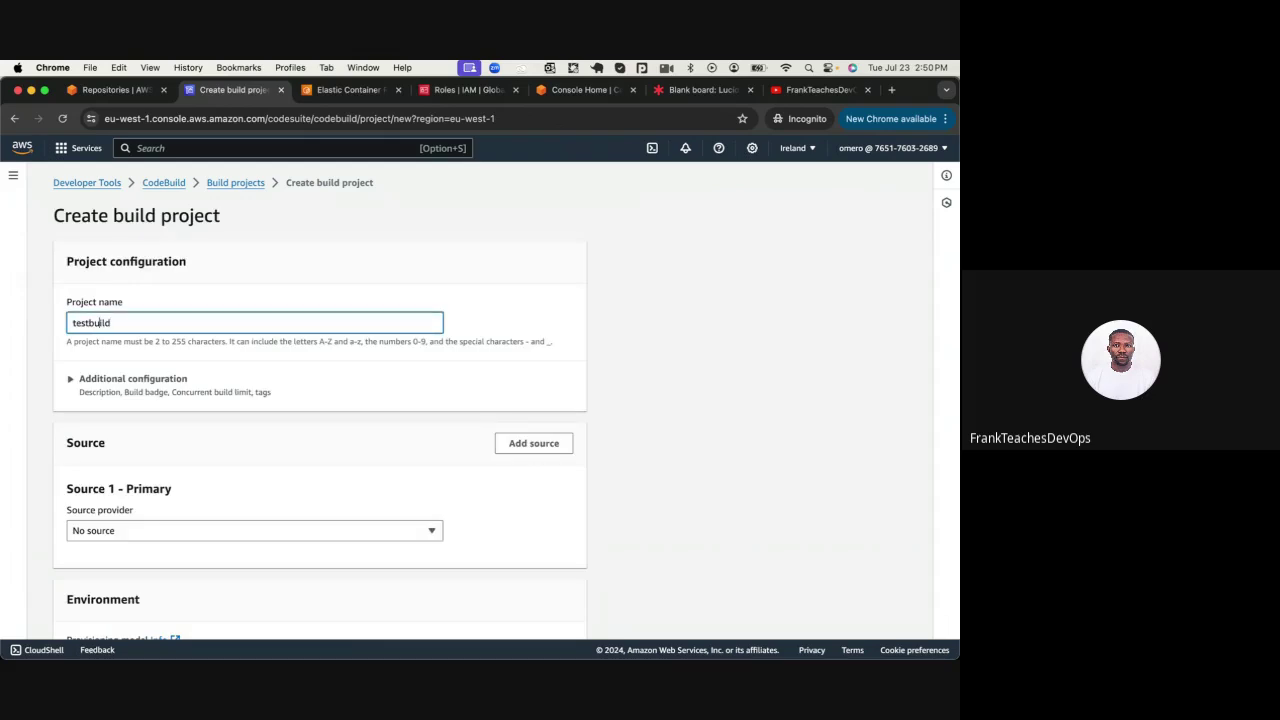
{"action": "type", "text": "Code"}
{"action": "scroll", "coordinate": [166, 335], "scroll_direction": "down", "scroll_amount": 3}
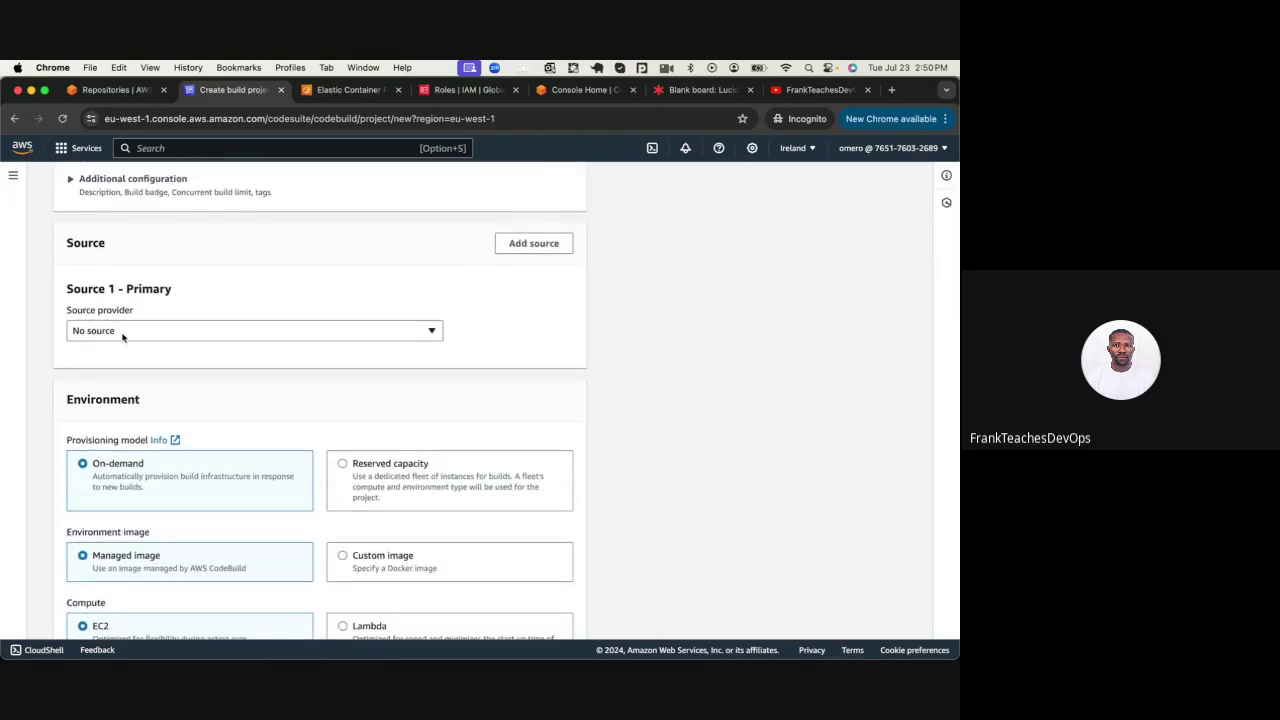
Set the source to AWS CodeCommit, repository merchantAPI, branch main
{"action": "left_click", "coordinate": [123, 333]}
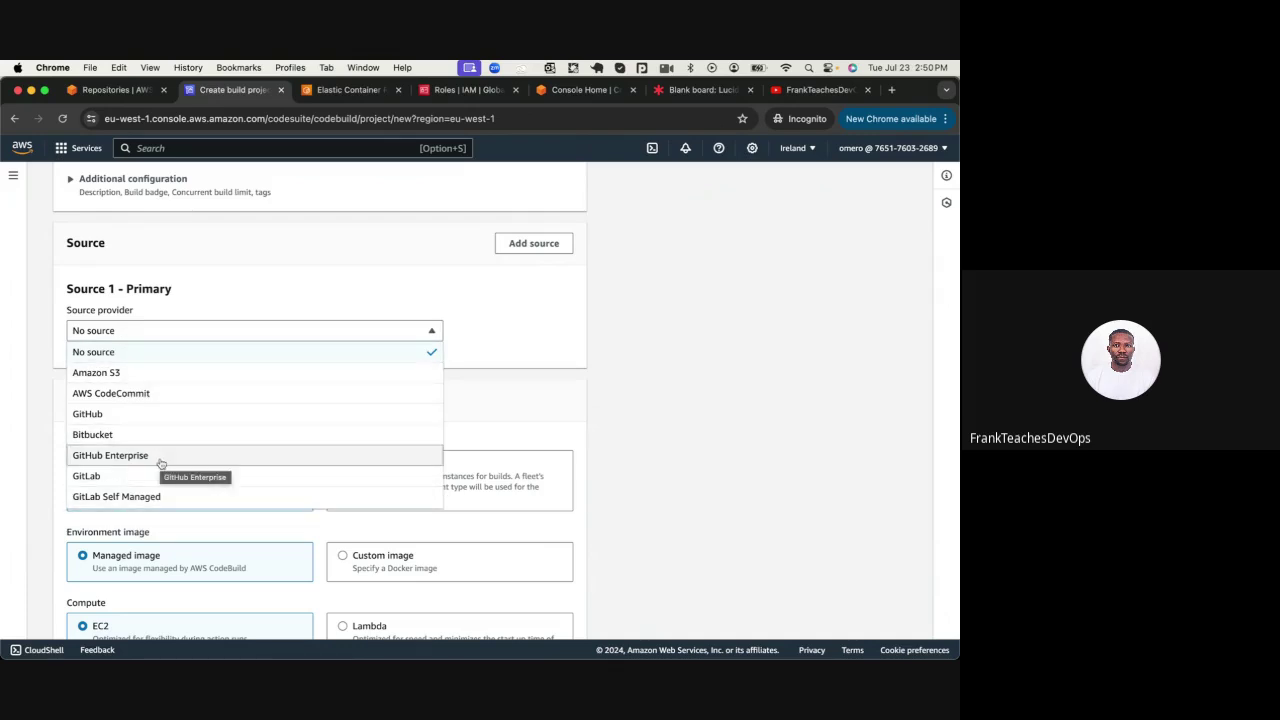
{"action": "left_click", "coordinate": [110, 394]}
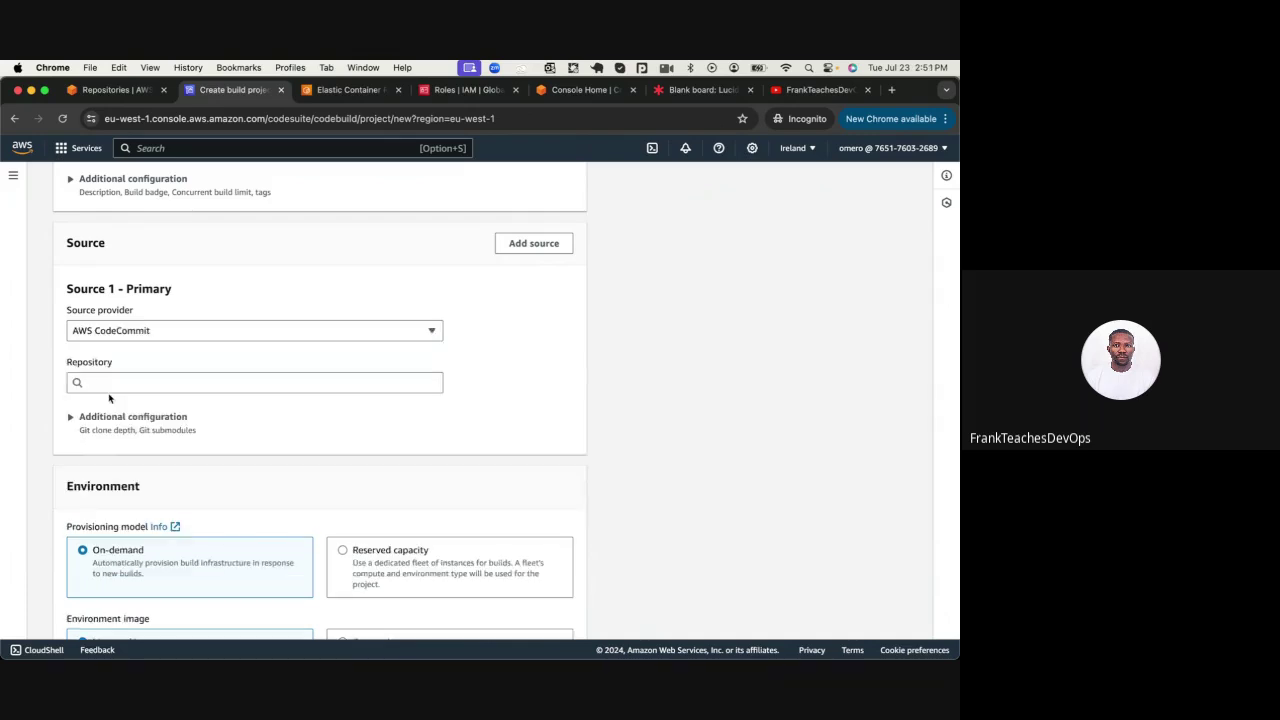
{"action": "left_click", "coordinate": [115, 385]}
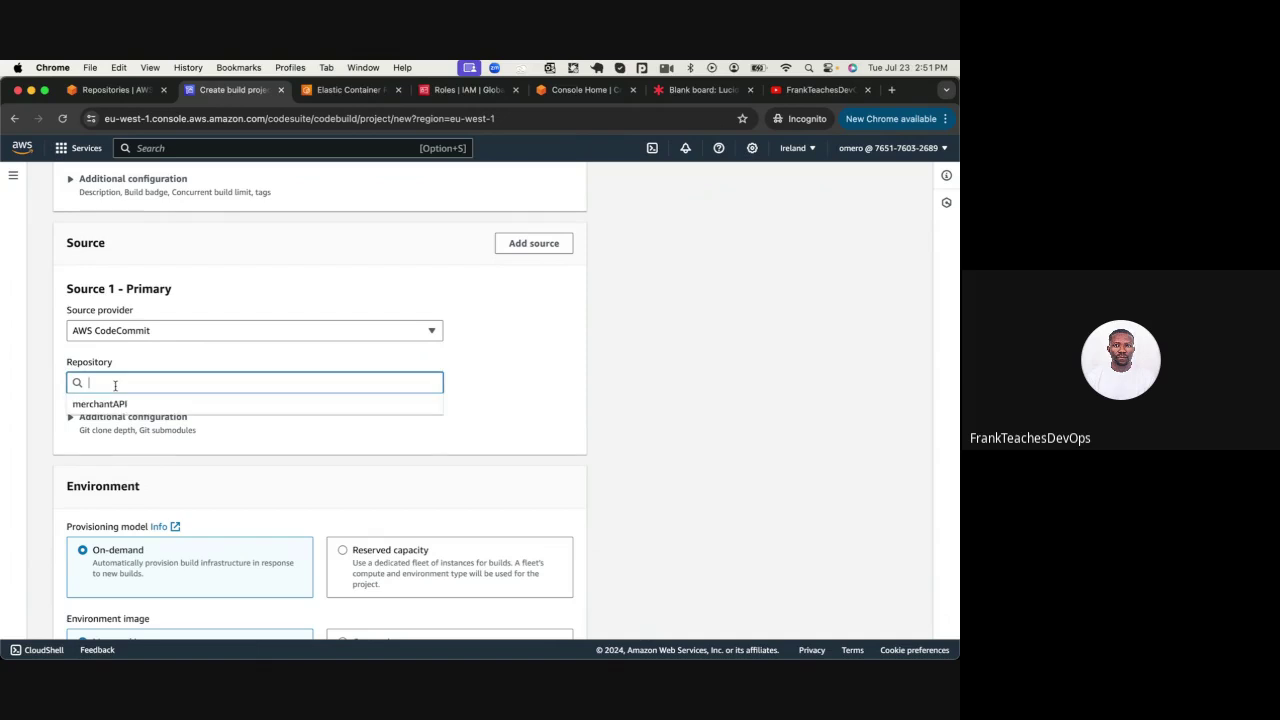
{"action": "left_click", "coordinate": [119, 407]}
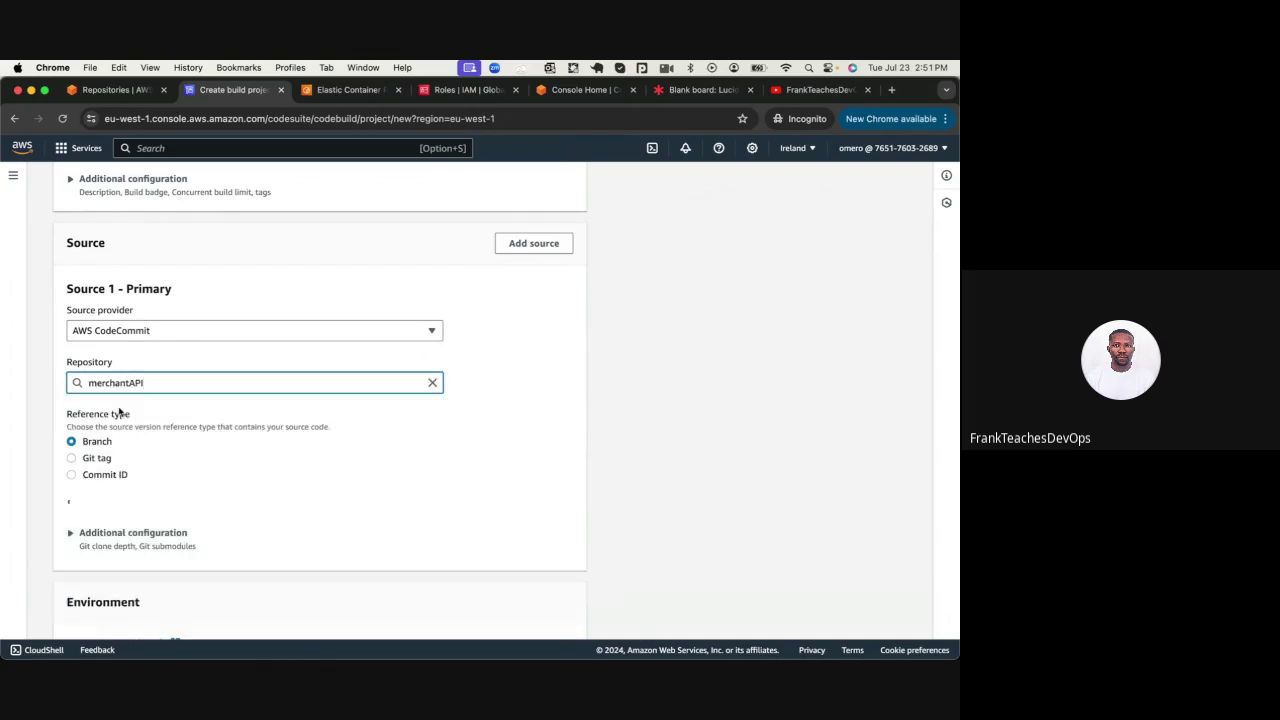
{"action": "scroll", "coordinate": [119, 412], "scroll_direction": "down", "scroll_amount": 1}
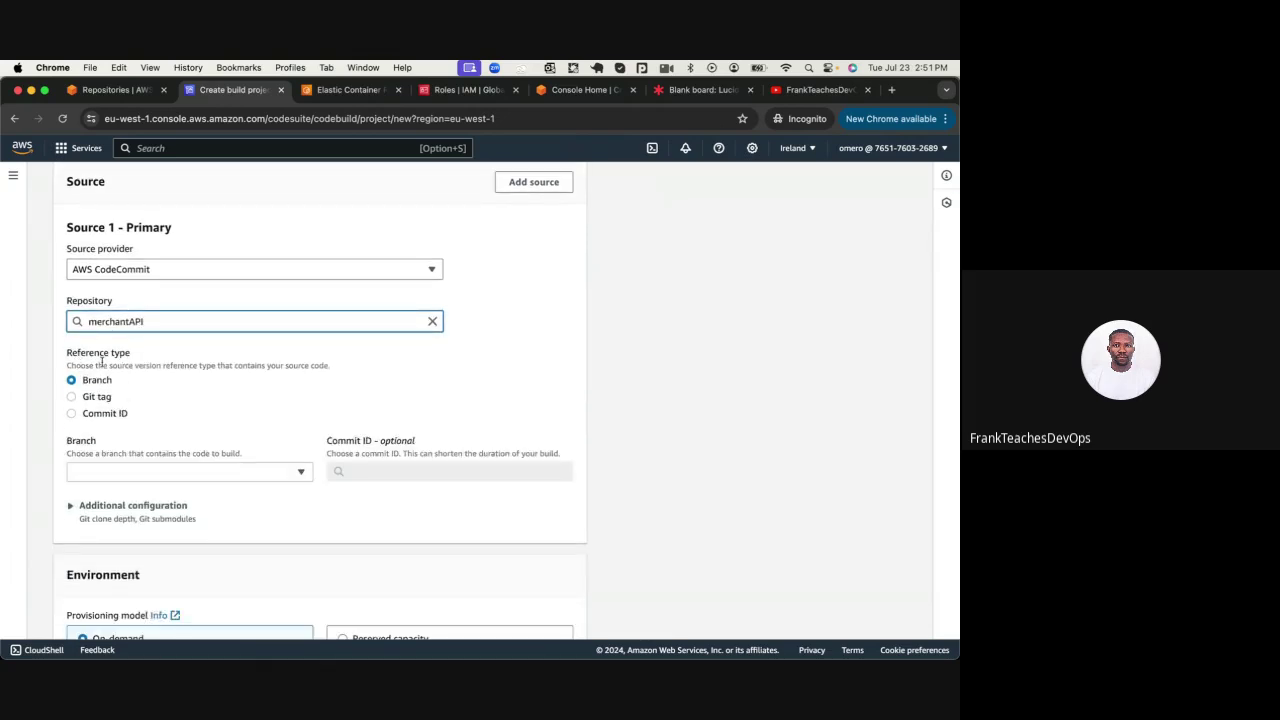
{"action": "scroll", "coordinate": [103, 430], "scroll_direction": "down", "scroll_amount": 2}
{"action": "left_click", "coordinate": [100, 383]}
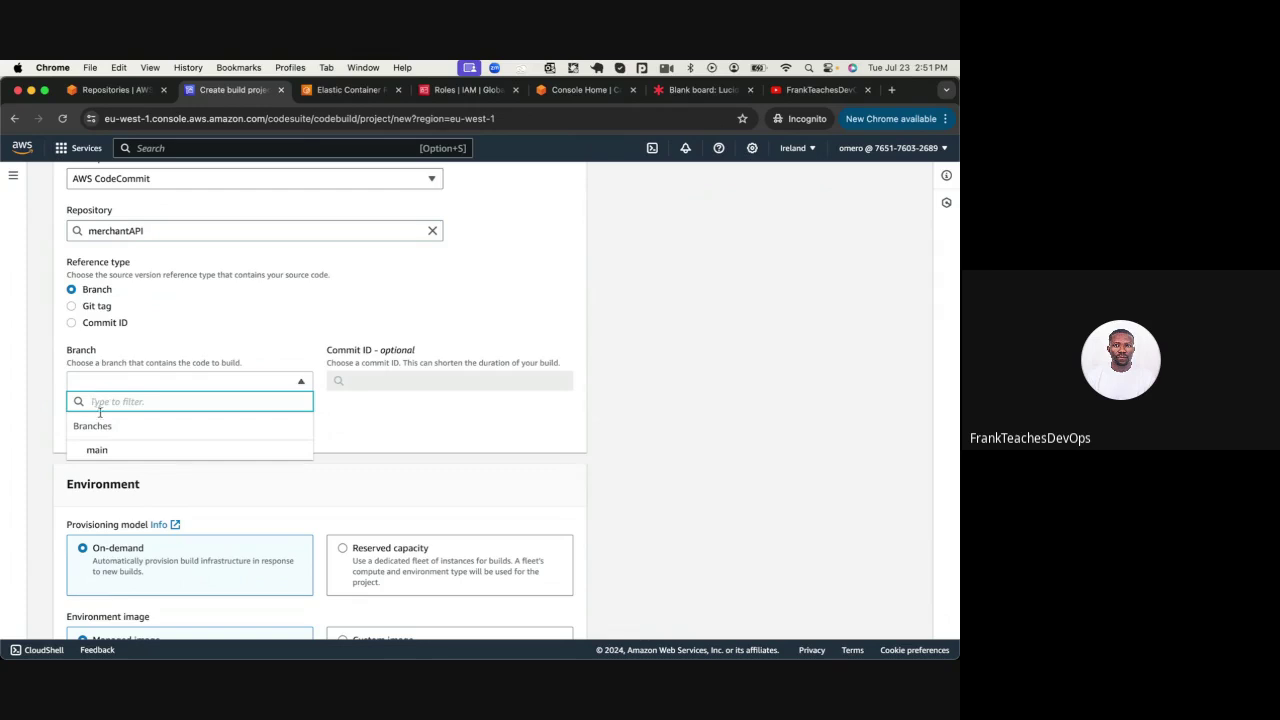
{"action": "left_click", "coordinate": [100, 450]}
Keep the environment at Amazon Linux, Standard runtime, and the standard 5.0 image
{"action": "scroll", "coordinate": [109, 448], "scroll_direction": "down", "scroll_amount": 2}
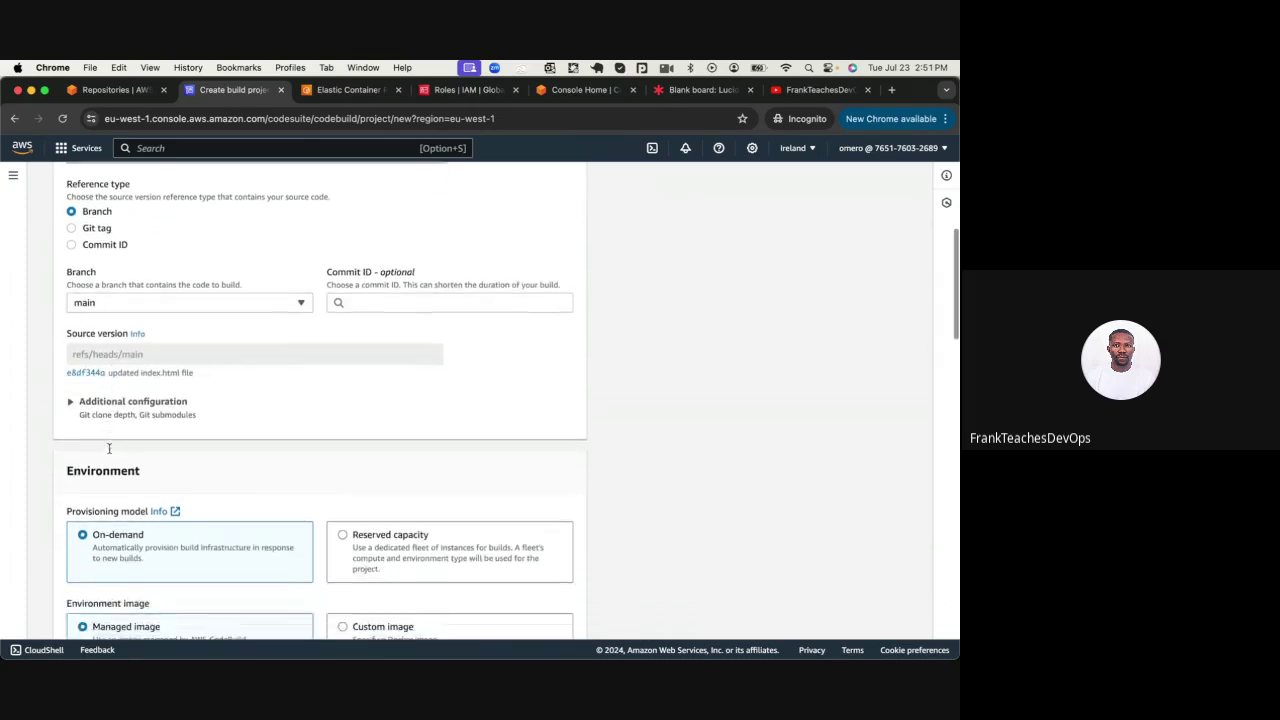
{"action": "scroll", "coordinate": [109, 448], "scroll_direction": "down", "scroll_amount": 8}
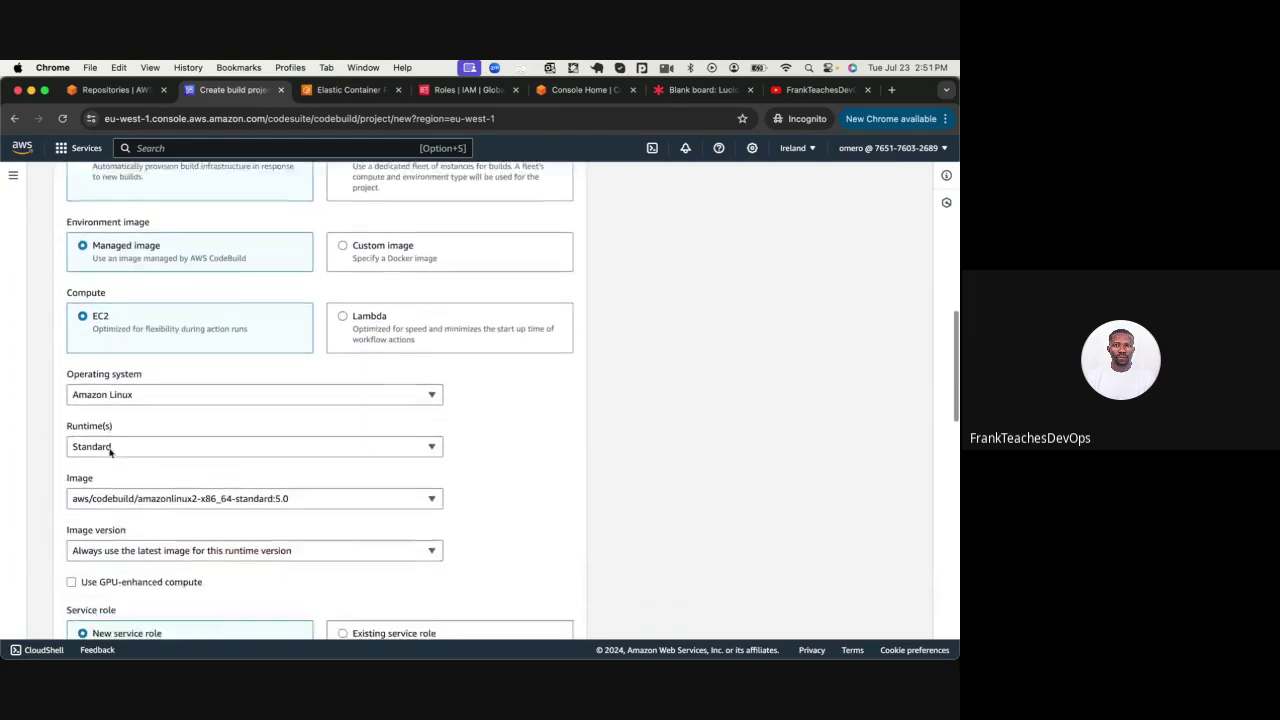
{"action": "scroll", "coordinate": [110, 451], "scroll_direction": "down", "scroll_amount": 2}
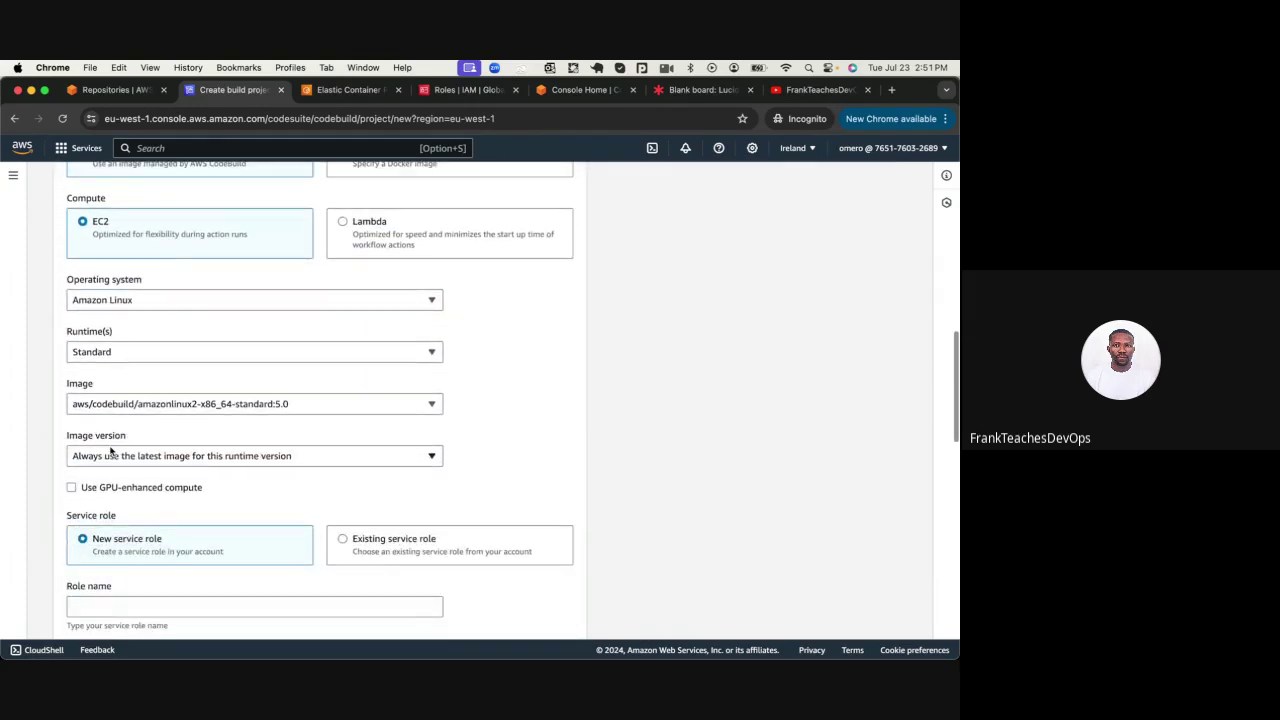
{"action": "left_click", "coordinate": [109, 305]}
{"action": "left_click", "coordinate": [112, 302]}
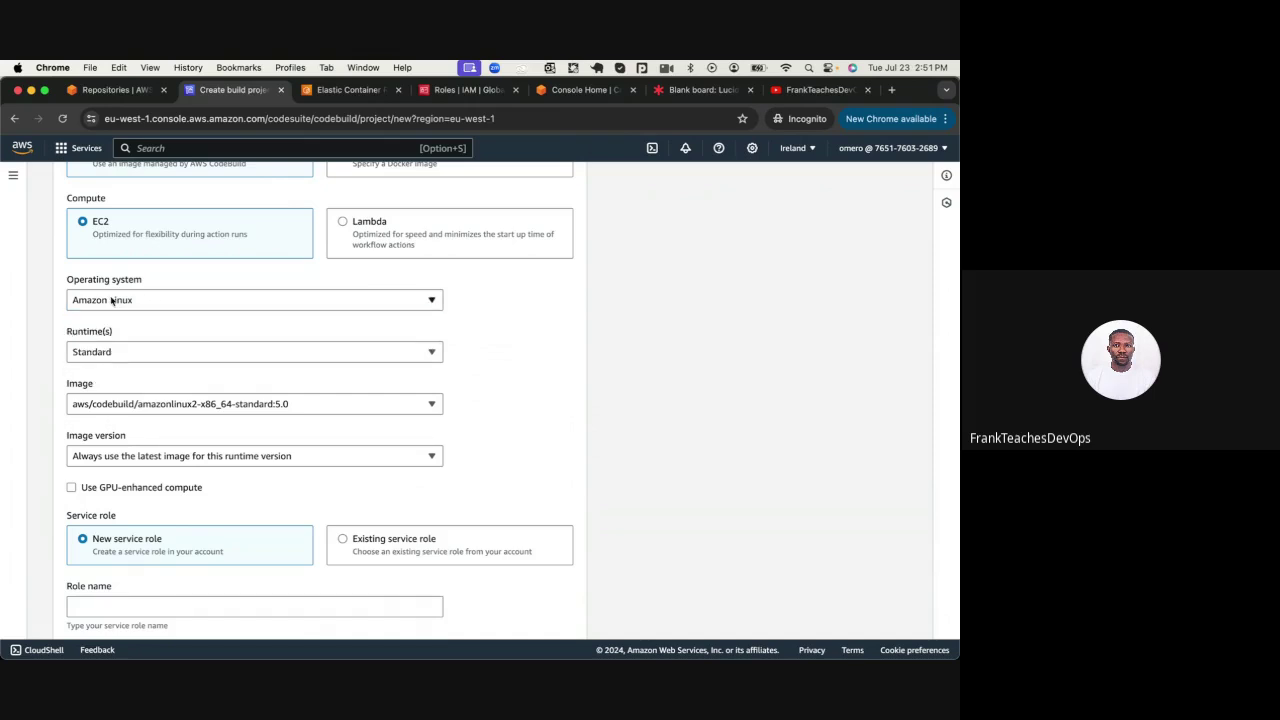
{"action": "left_click", "coordinate": [108, 352]}
{"action": "left_click", "coordinate": [108, 352]}
{"action": "scroll", "coordinate": [108, 398], "scroll_direction": "down", "scroll_amount": 1}
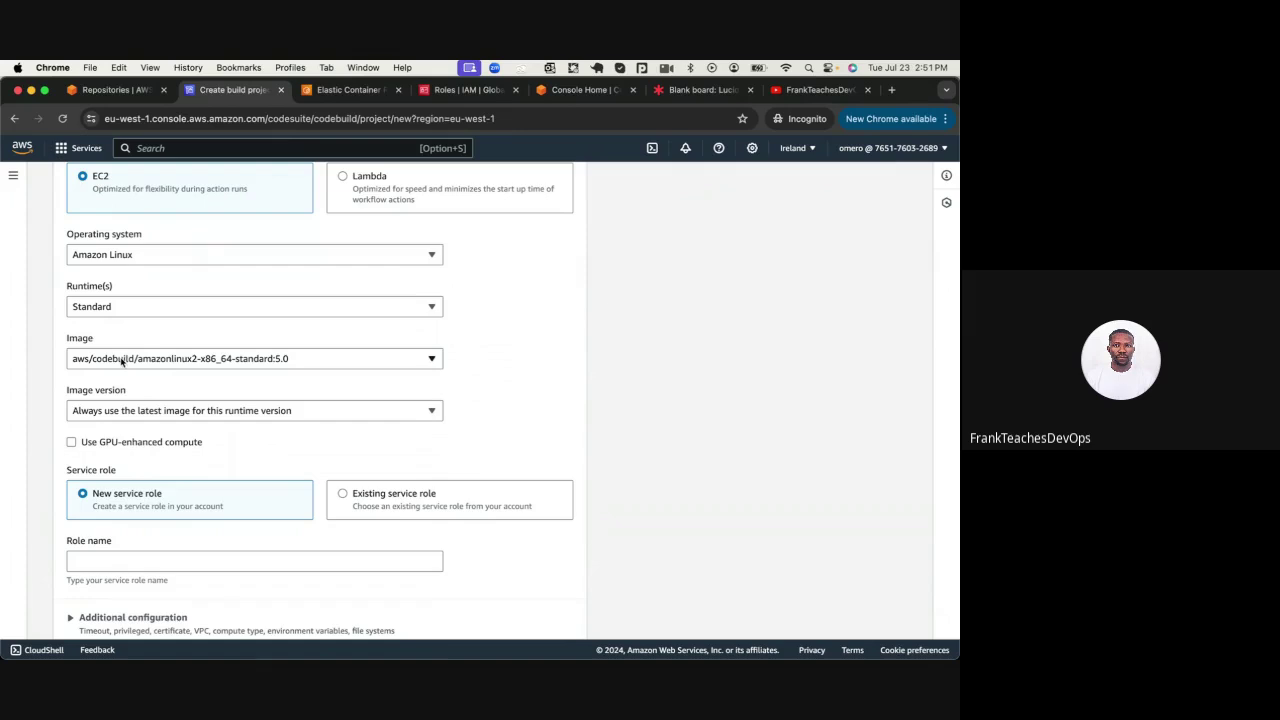
{"action": "left_click", "coordinate": [124, 358]}
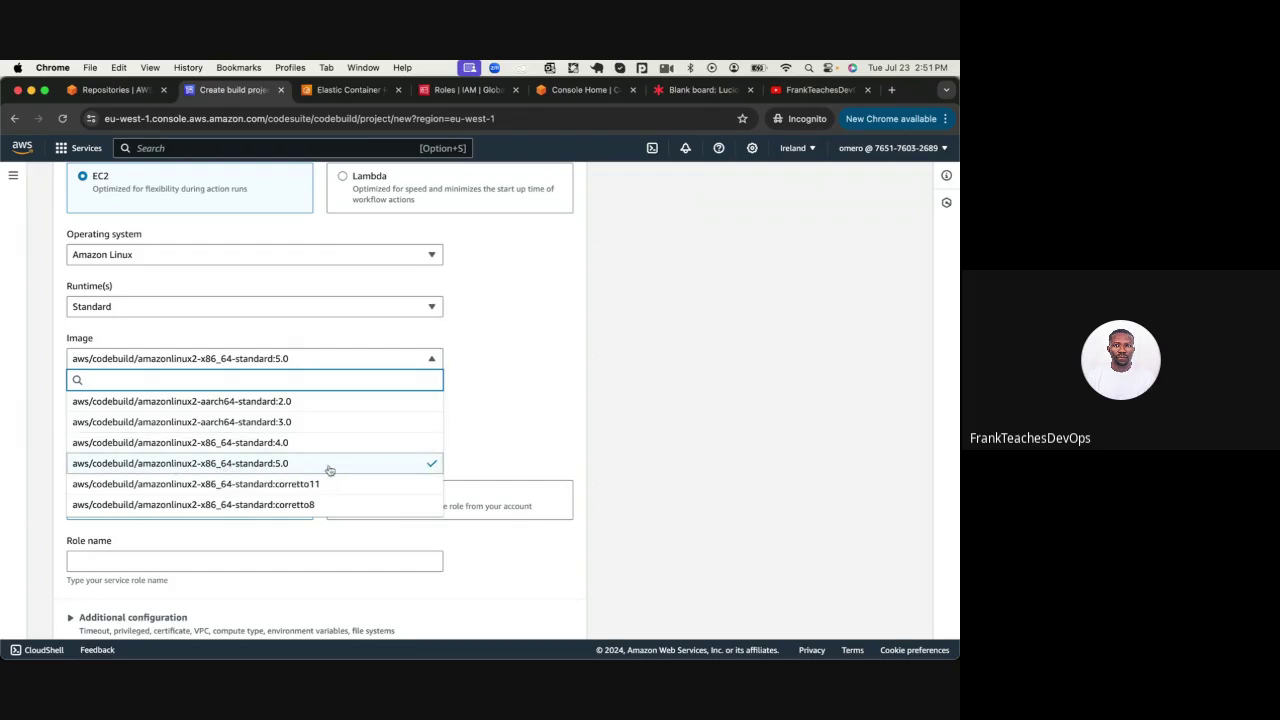
{"action": "left_click", "coordinate": [469, 432]}
Name the new service role testCodeBuildRole
{"action": "scroll", "coordinate": [277, 420], "scroll_direction": "down", "scroll_amount": 3}
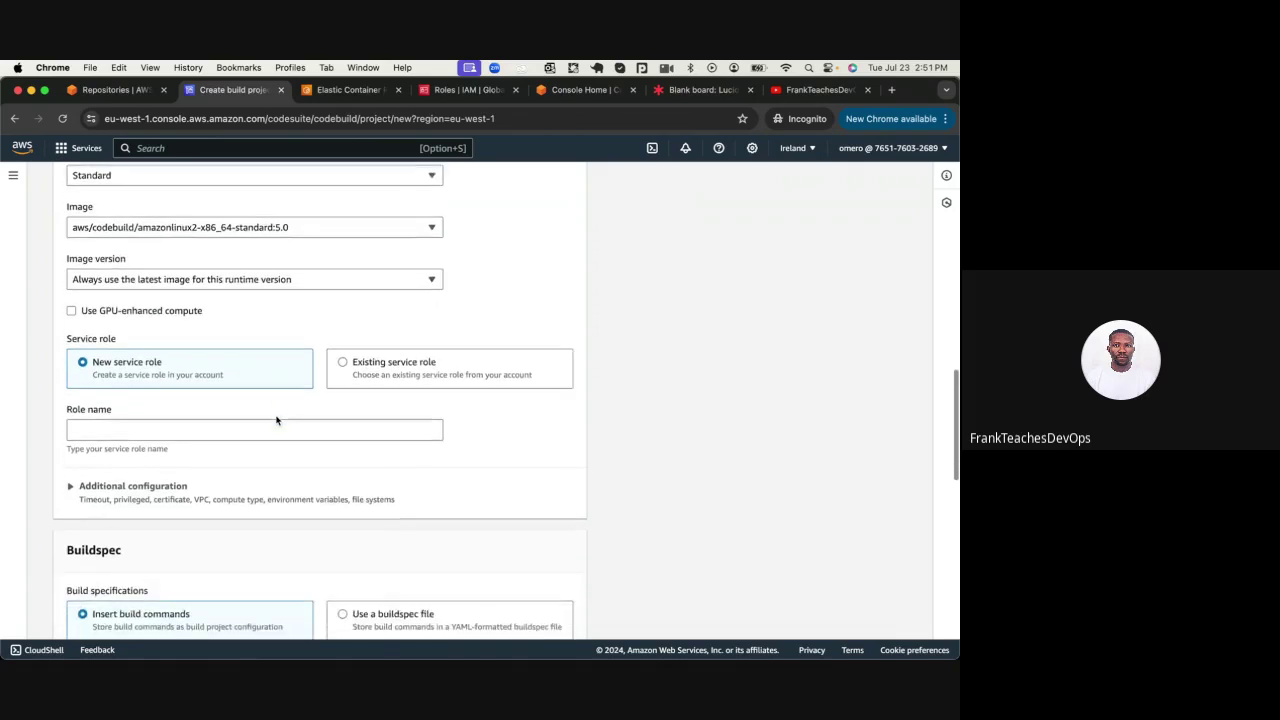
{"action": "scroll", "coordinate": [277, 420], "scroll_direction": "down", "scroll_amount": 1}
{"action": "left_click", "coordinate": [235, 382]}
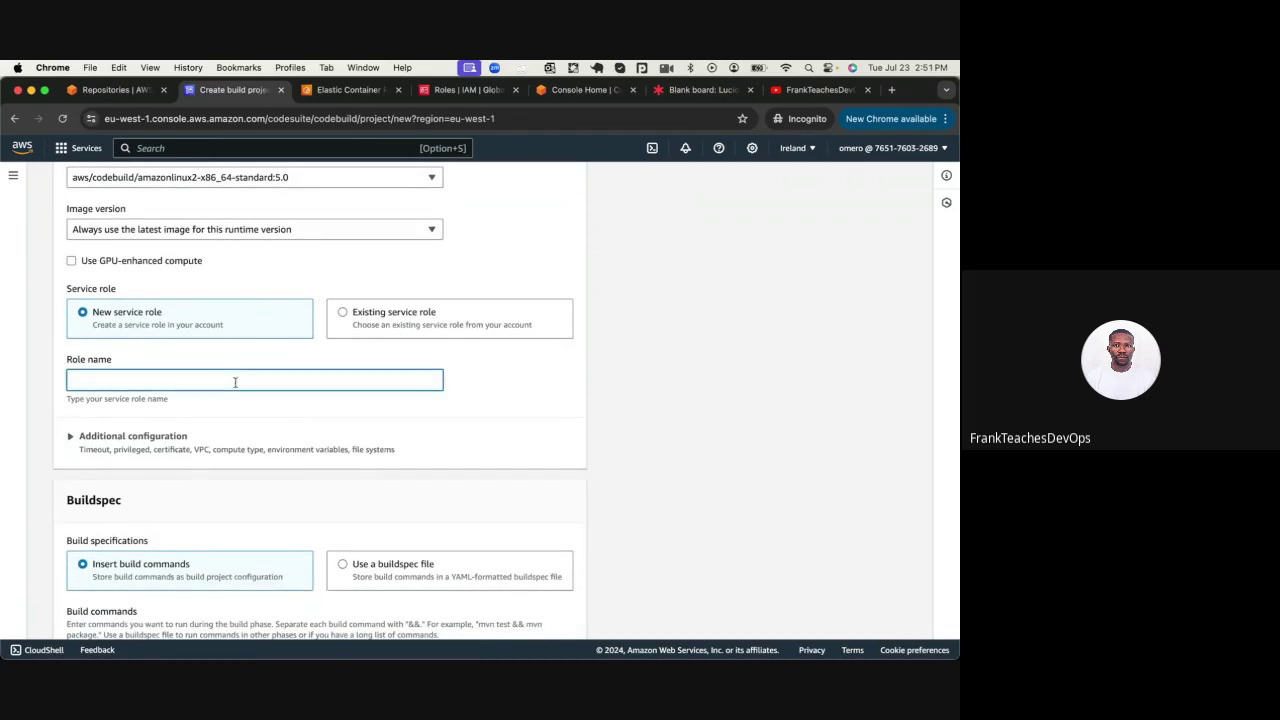
{"action": "type", "text": "testCodeBuildRole"}
{"action": "scroll", "coordinate": [283, 479], "scroll_direction": "down", "scroll_amount": 5}
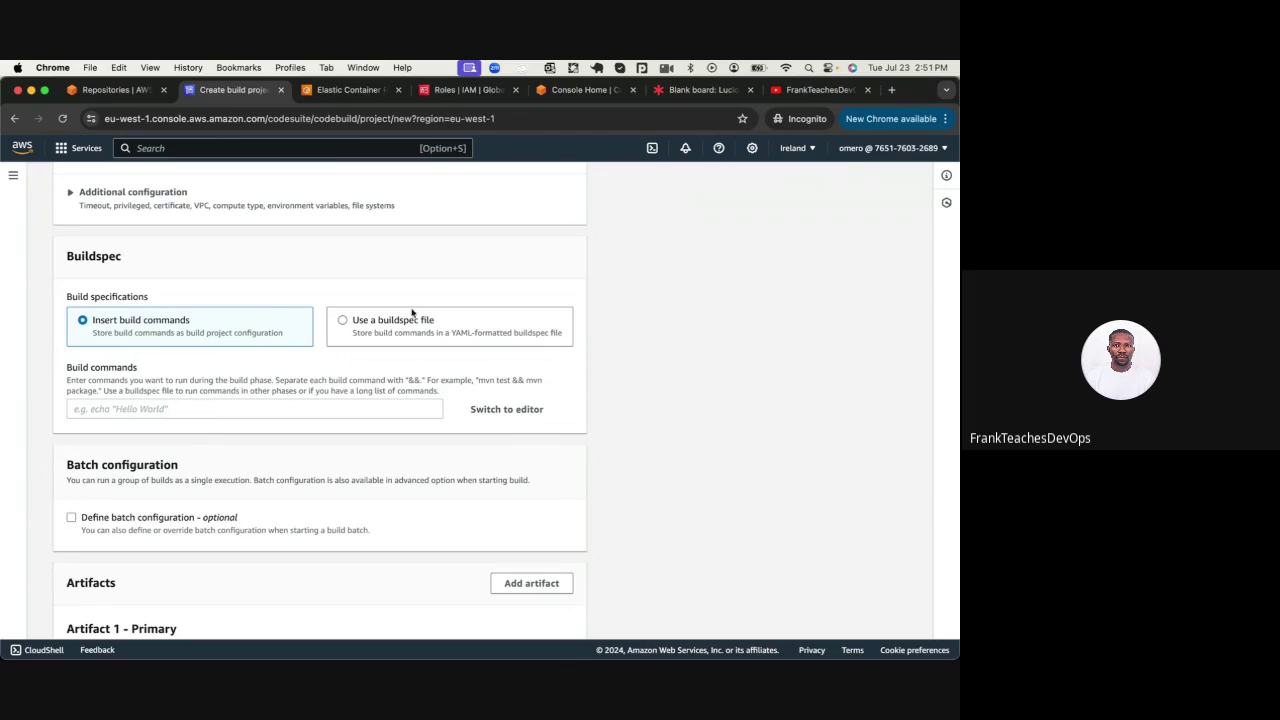
Use the repository's buildspec file for build commands and create the testCodebuild project
{"action": "left_click", "coordinate": [355, 323]}
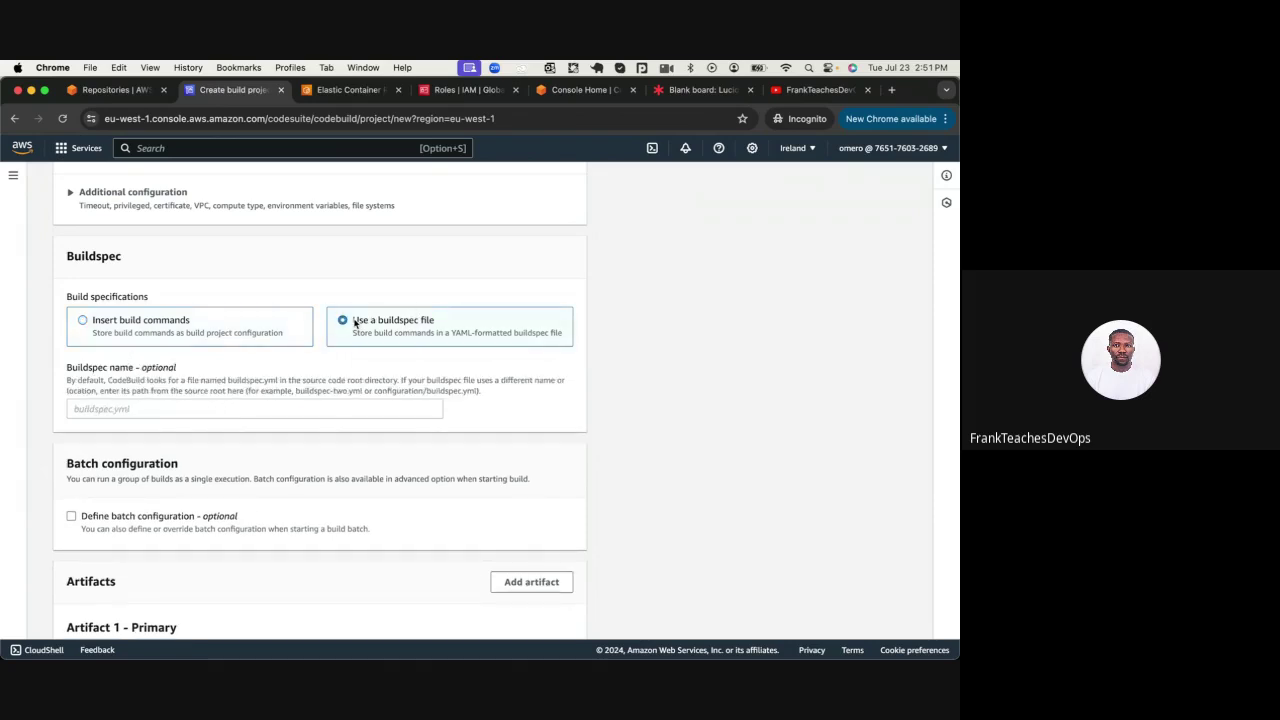
{"action": "scroll", "coordinate": [355, 323], "scroll_direction": "down", "scroll_amount": 1}
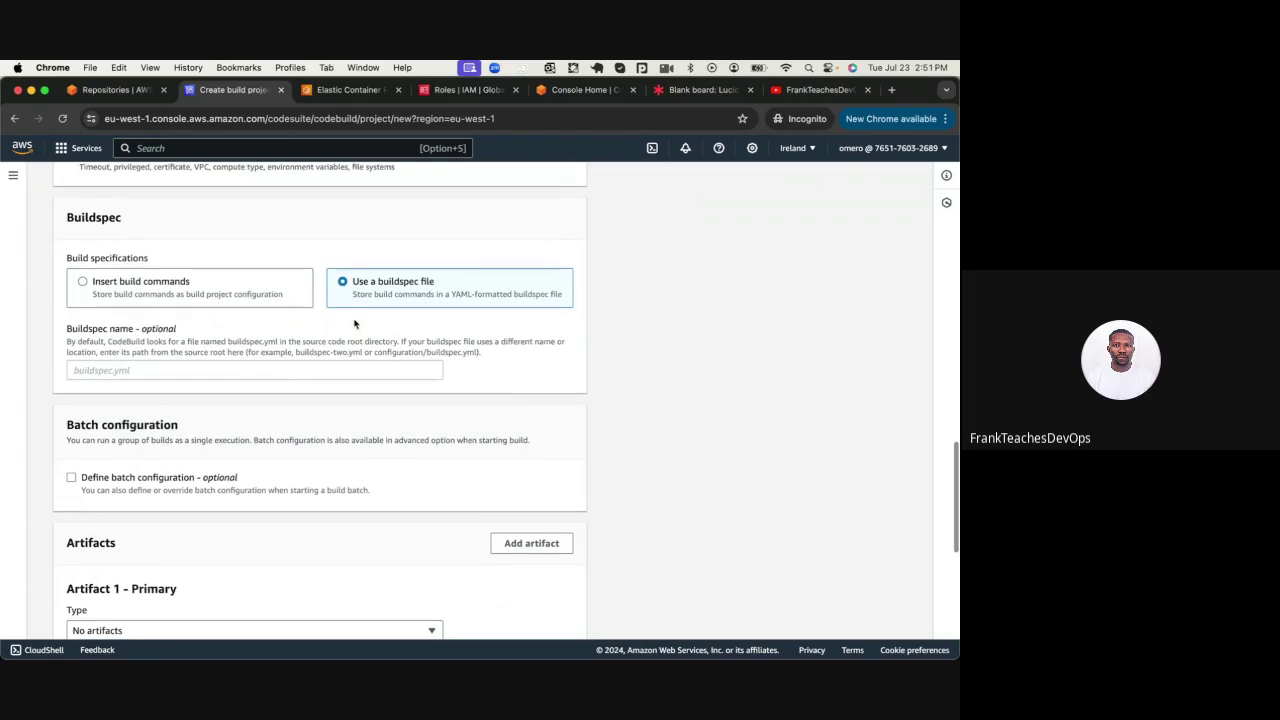
{"action": "scroll", "coordinate": [355, 323], "scroll_direction": "down", "scroll_amount": 1}
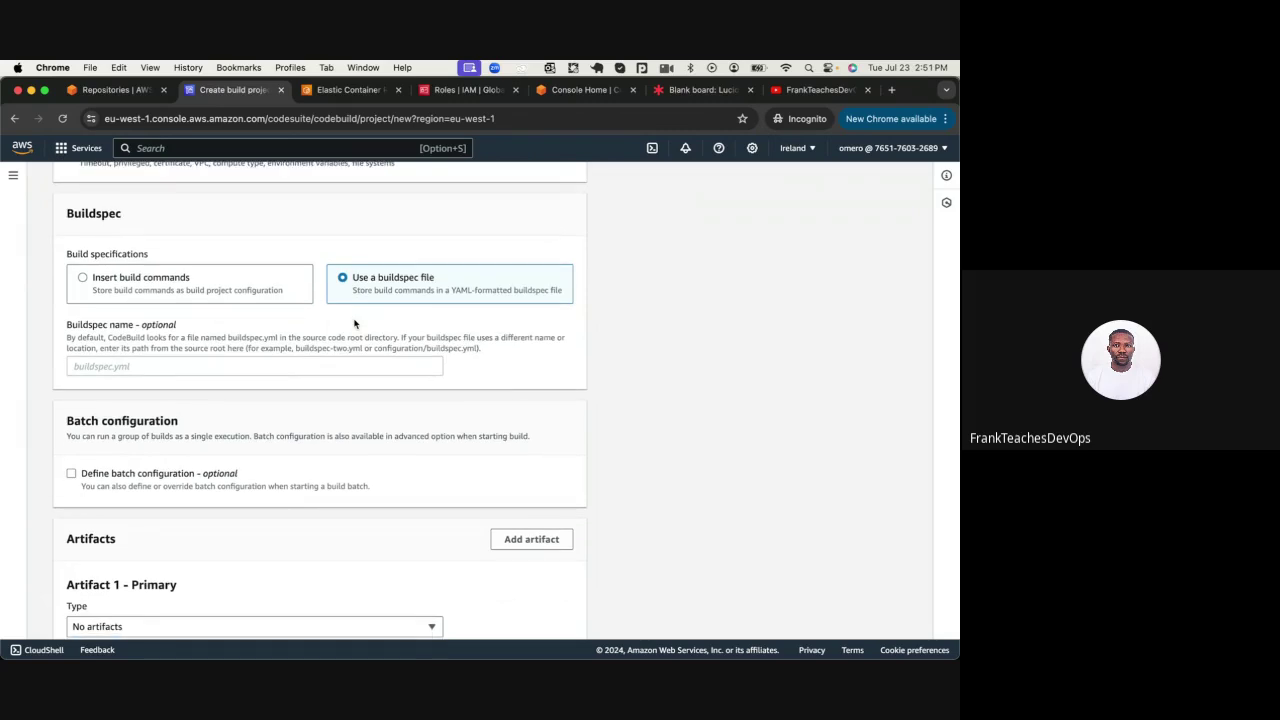
{"action": "scroll", "coordinate": [355, 323], "scroll_direction": "down", "scroll_amount": 1}
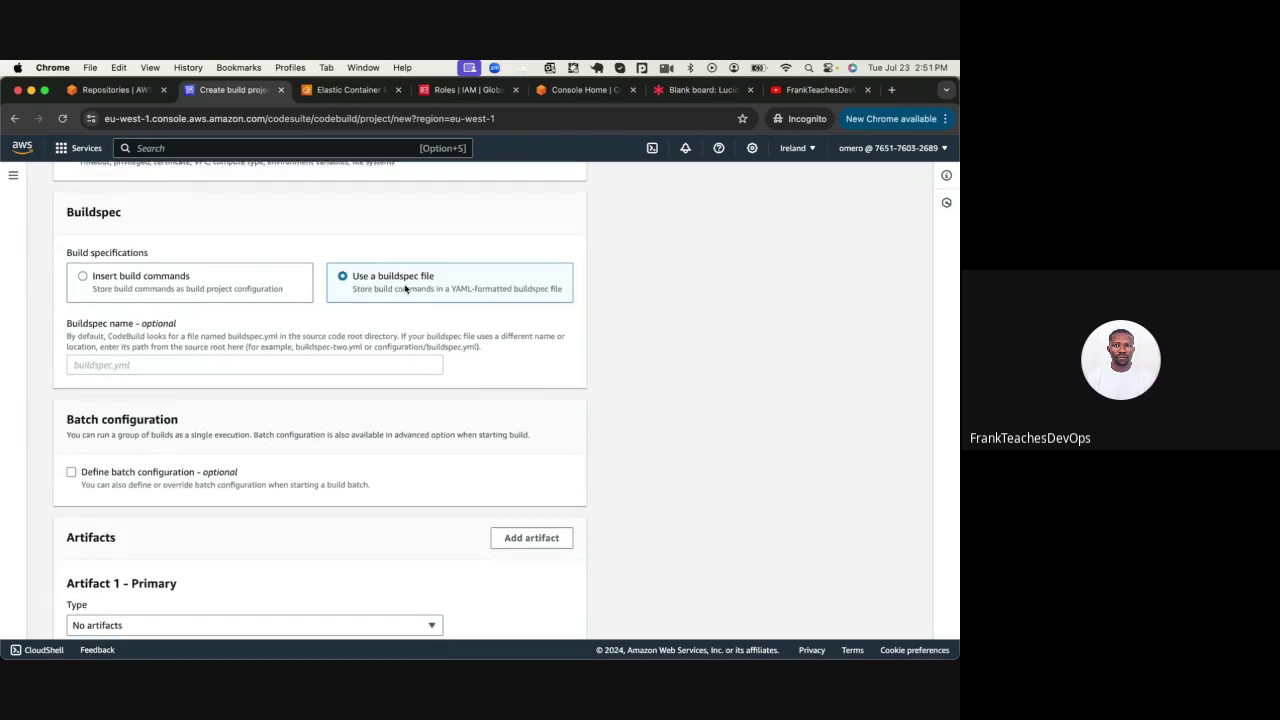
{"action": "scroll", "coordinate": [364, 274], "scroll_direction": "down", "scroll_amount": 5}
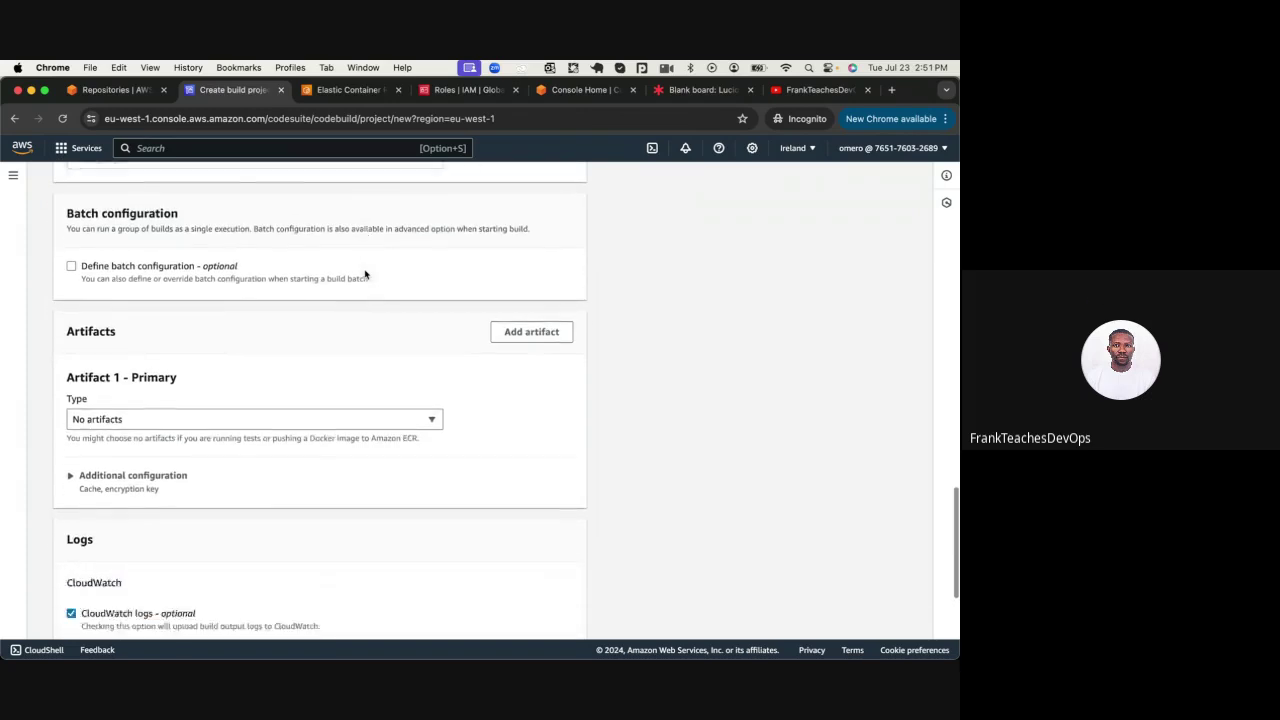
{"action": "scroll", "coordinate": [365, 274], "scroll_direction": "down", "scroll_amount": 4}
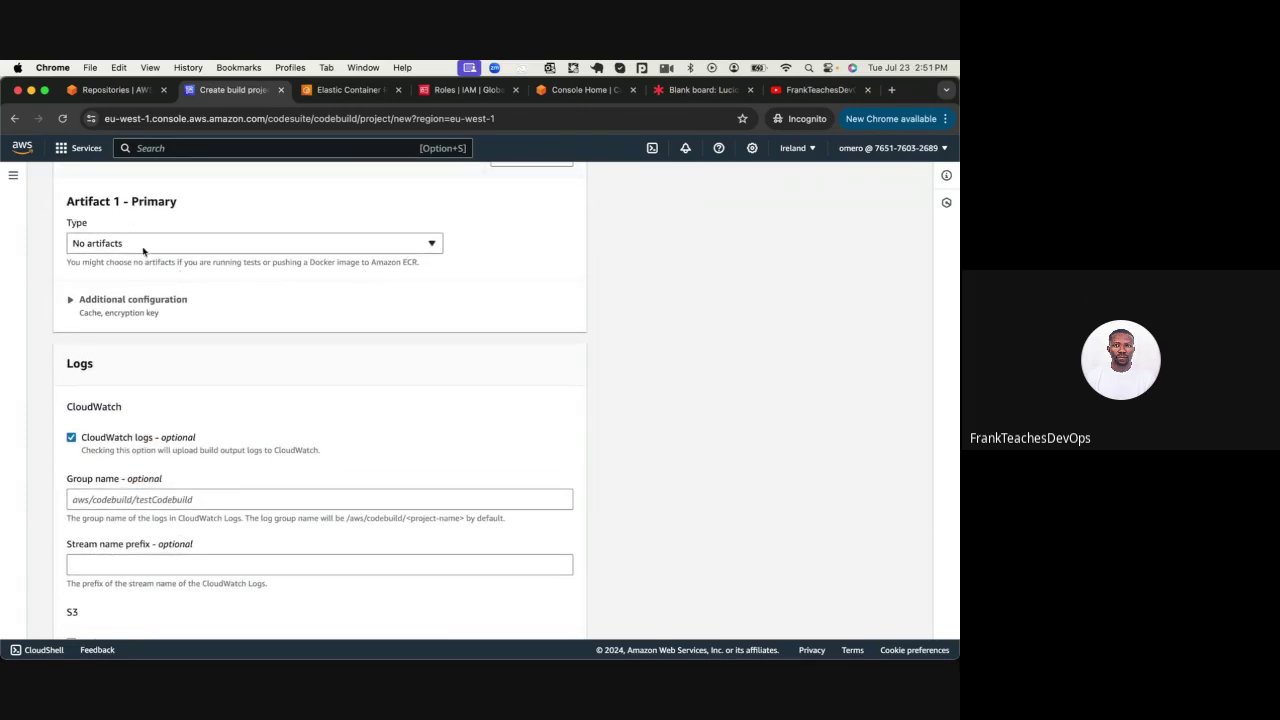
{"action": "scroll", "coordinate": [143, 251], "scroll_direction": "down", "scroll_amount": 3}
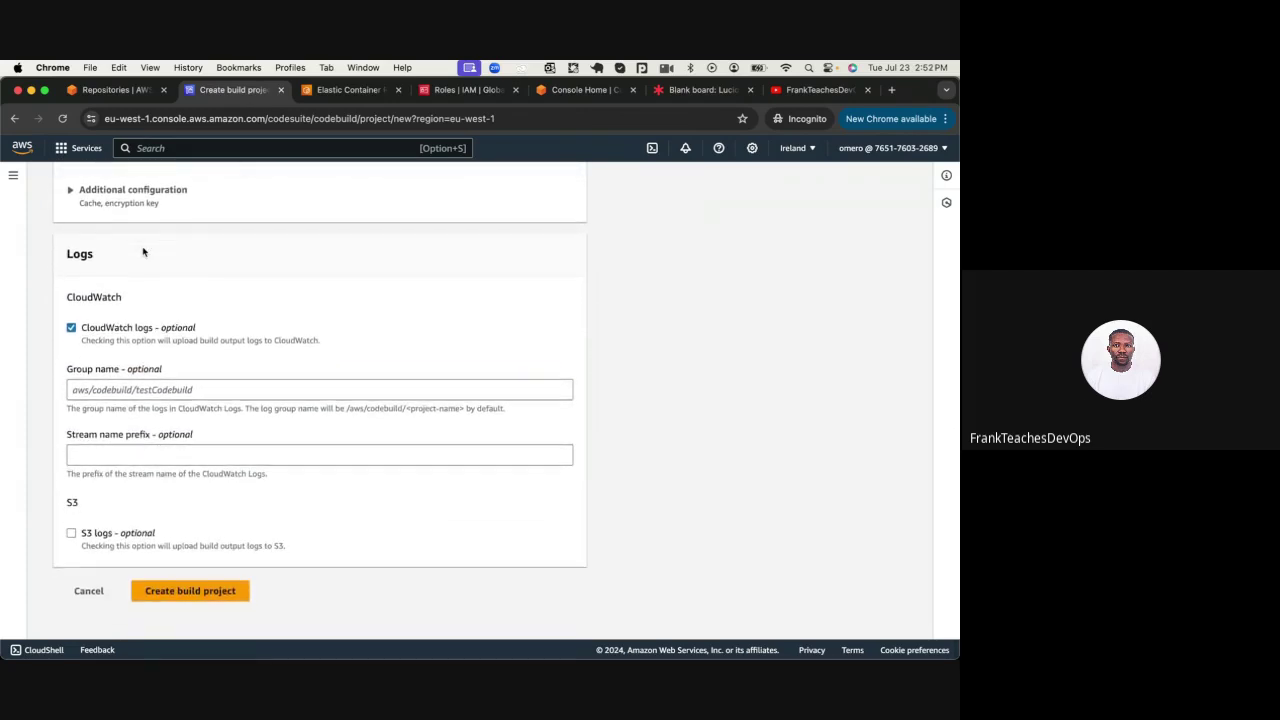
{"action": "left_click", "coordinate": [170, 598]}
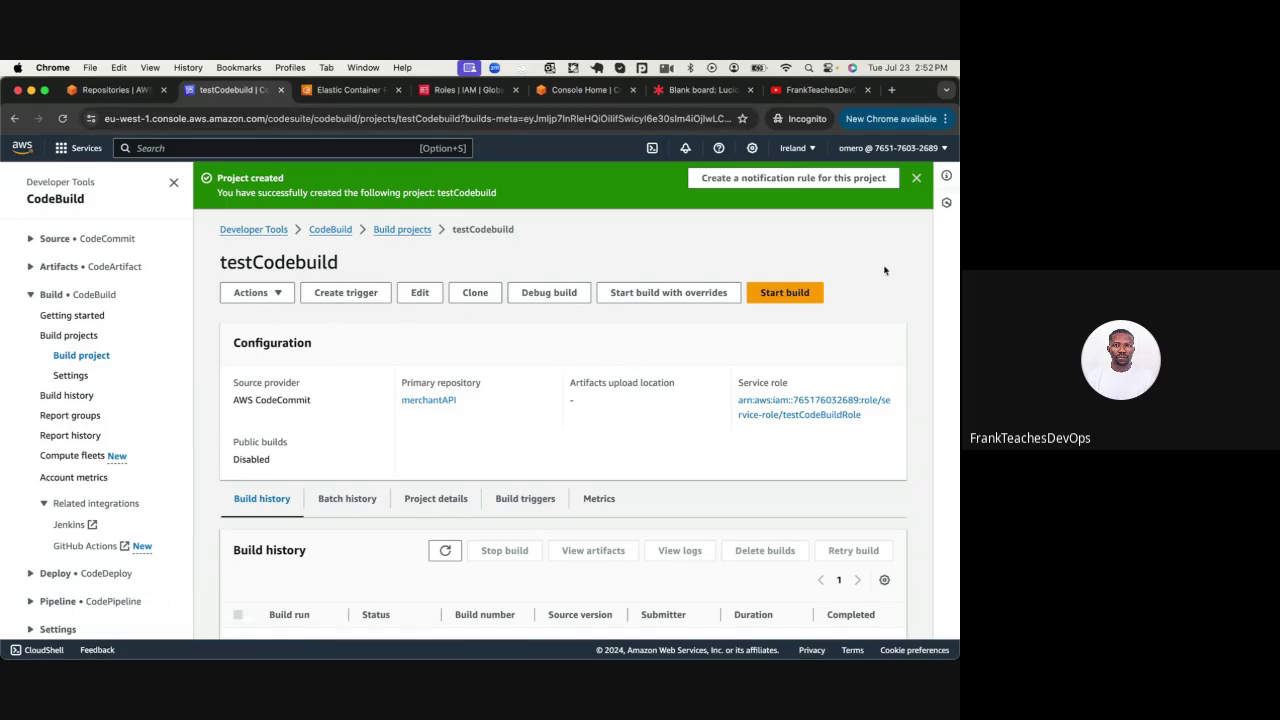
Start build 1 of testCodebuild, check its phase details, then return to the build logs
{"action": "left_click", "coordinate": [784, 293]}
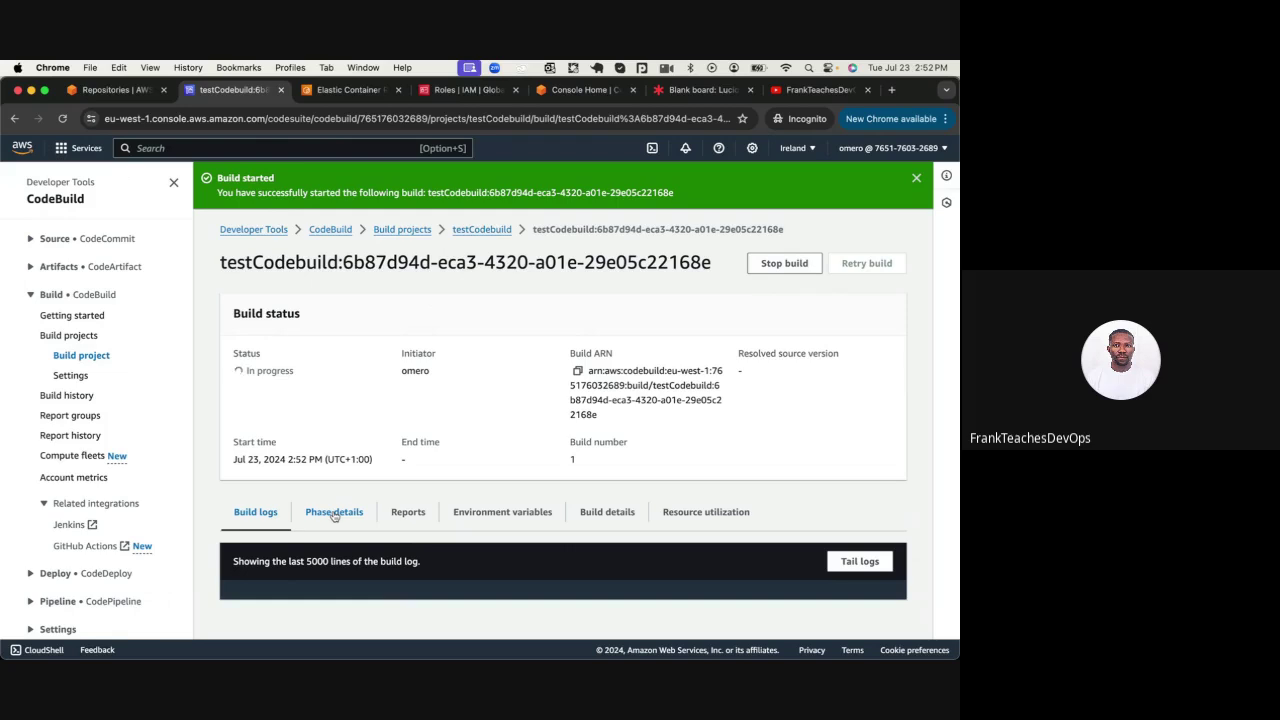
{"action": "left_click", "coordinate": [700, 90]}
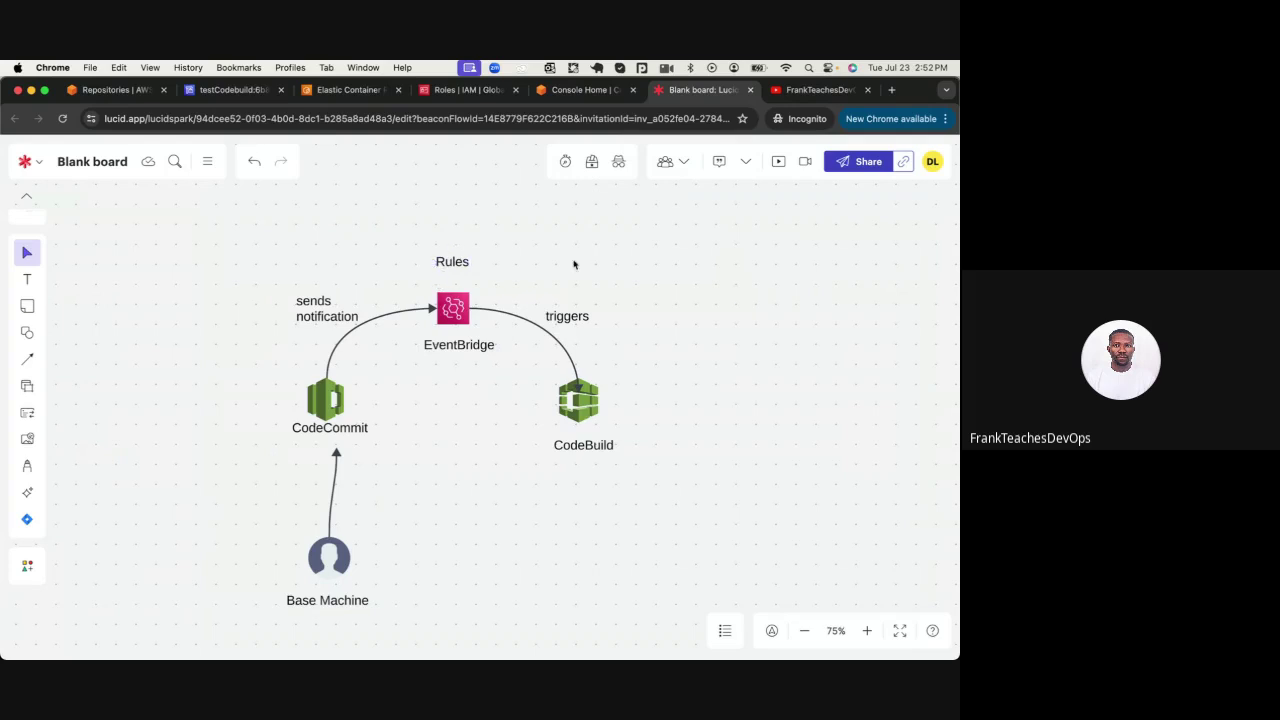
{"action": "left_click", "coordinate": [216, 94]}
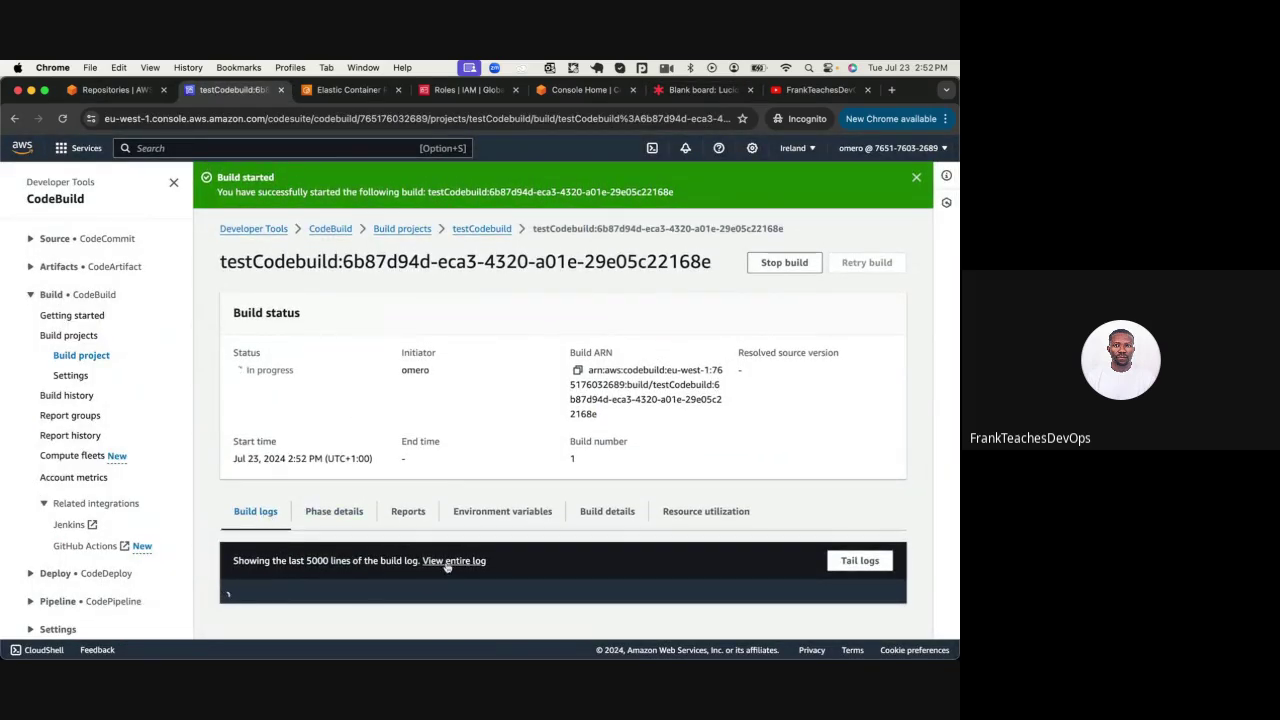
{"action": "left_click", "coordinate": [318, 511]}
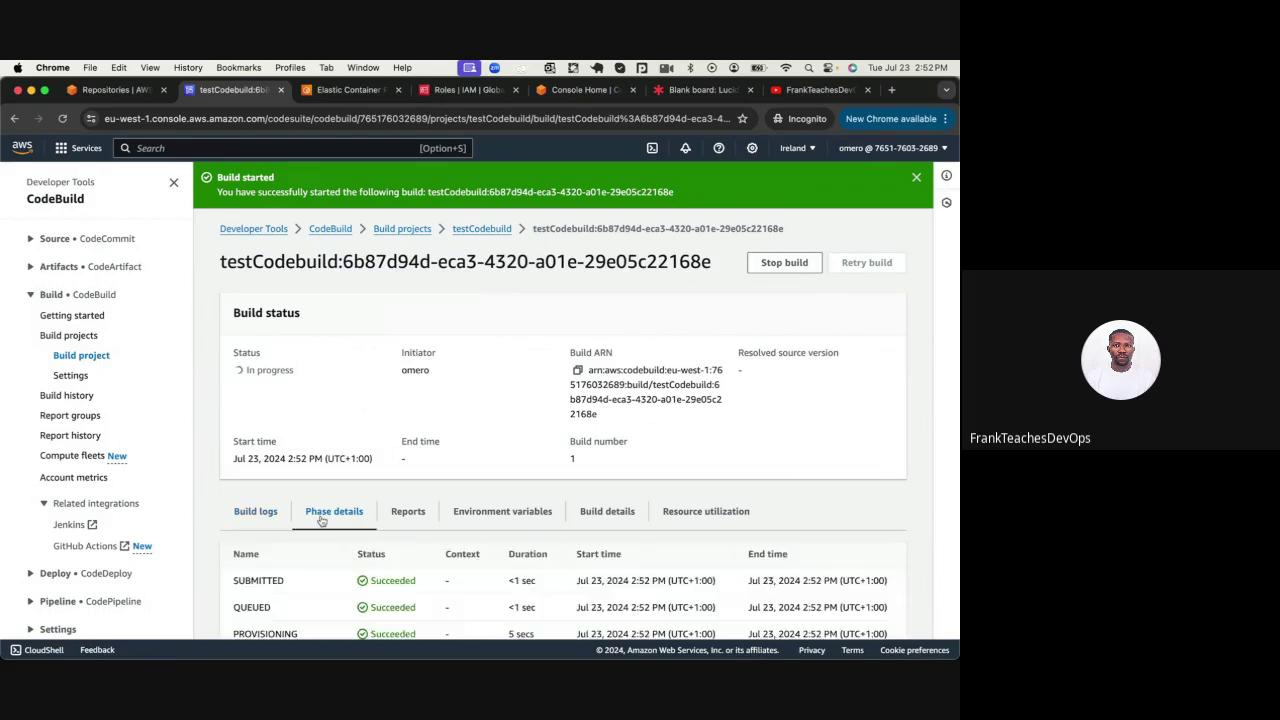
{"action": "scroll", "coordinate": [300, 530], "scroll_direction": "down", "scroll_amount": 1}
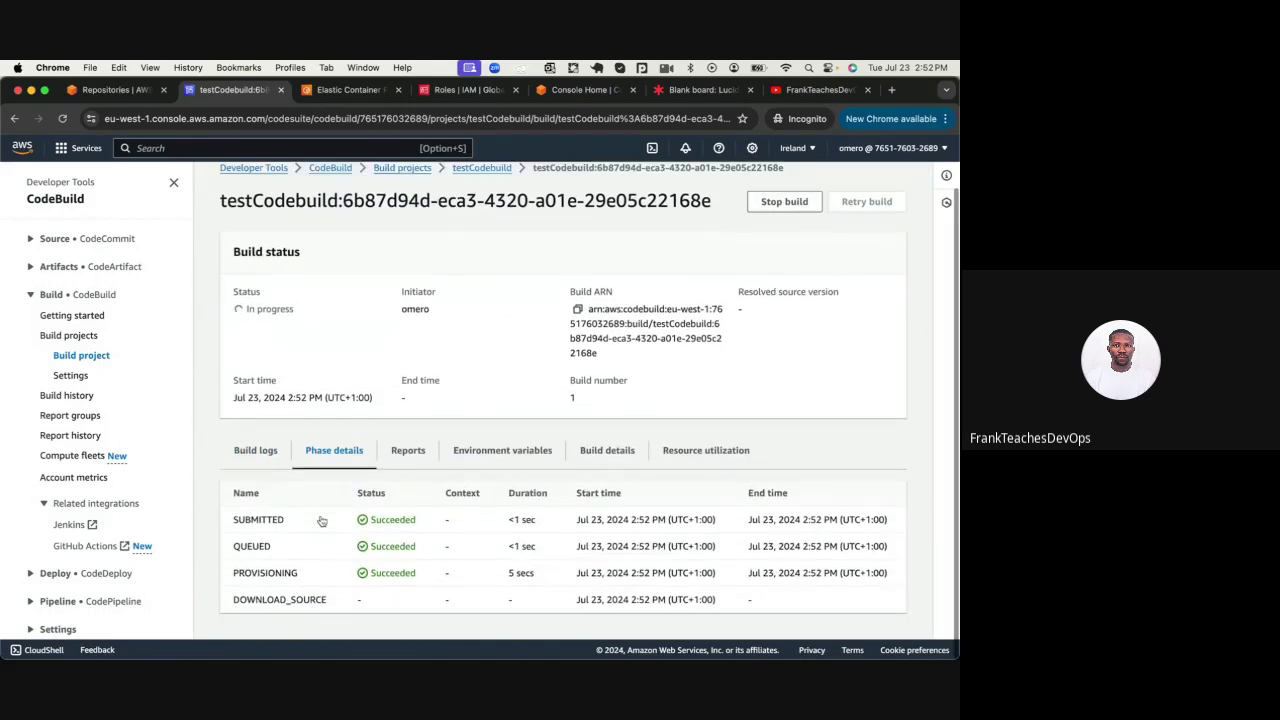
{"action": "left_click", "coordinate": [255, 453]}
Confirm staying in the video call, then put it away and return to the build
{"action": "mouse_move", "coordinate": [580, 645]}
{"action": "left_click", "coordinate": [668, 620]}
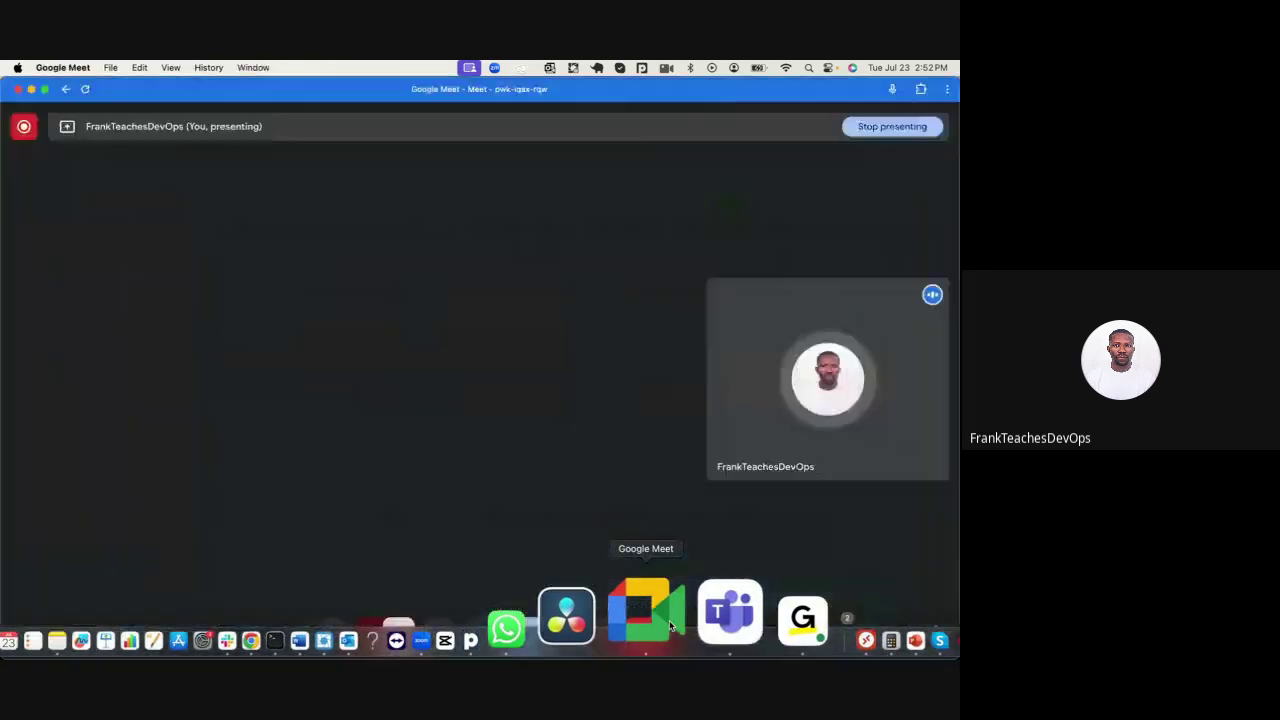
{"action": "left_click", "coordinate": [572, 461]}
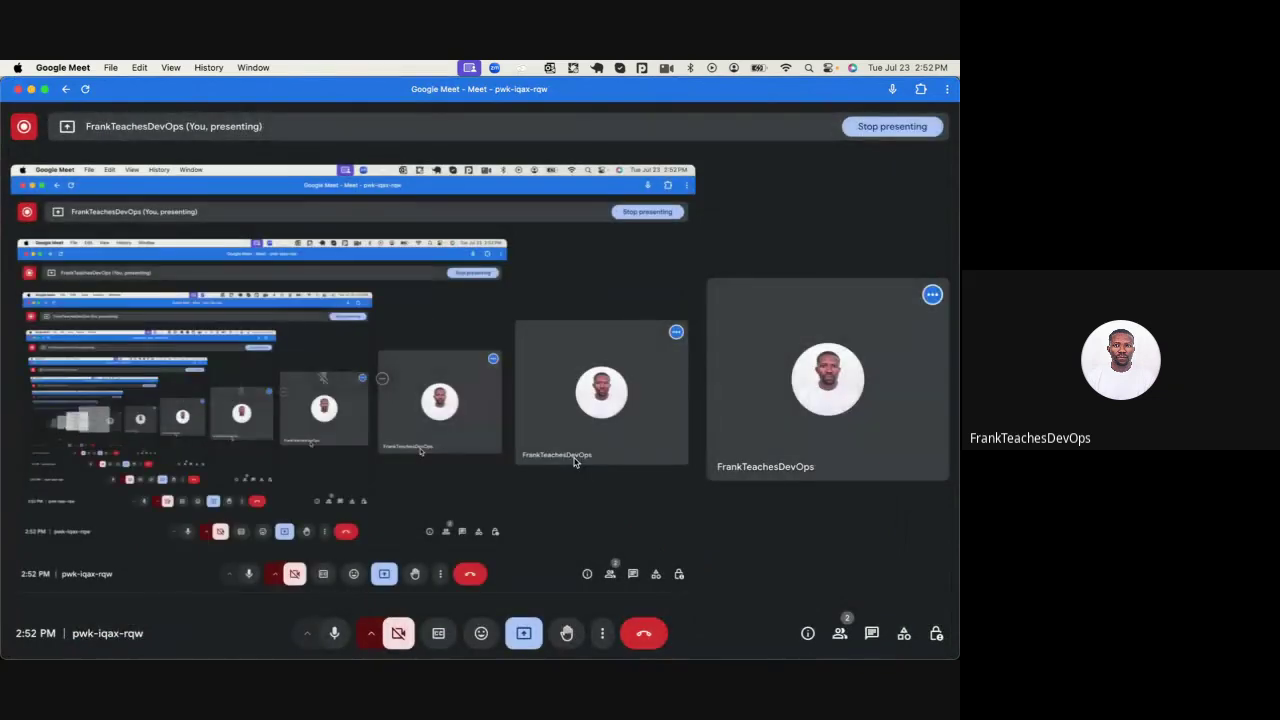
{"action": "mouse_move", "coordinate": [405, 650]}
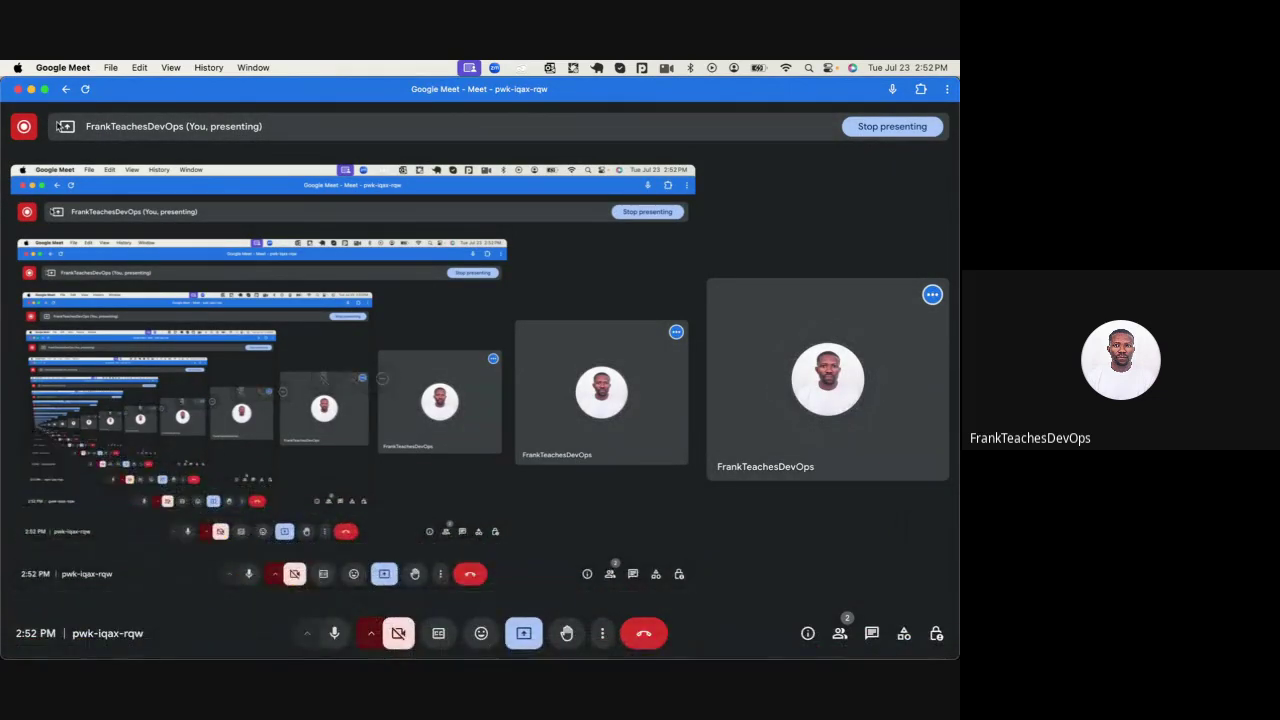
{"action": "left_click", "coordinate": [31, 89]}
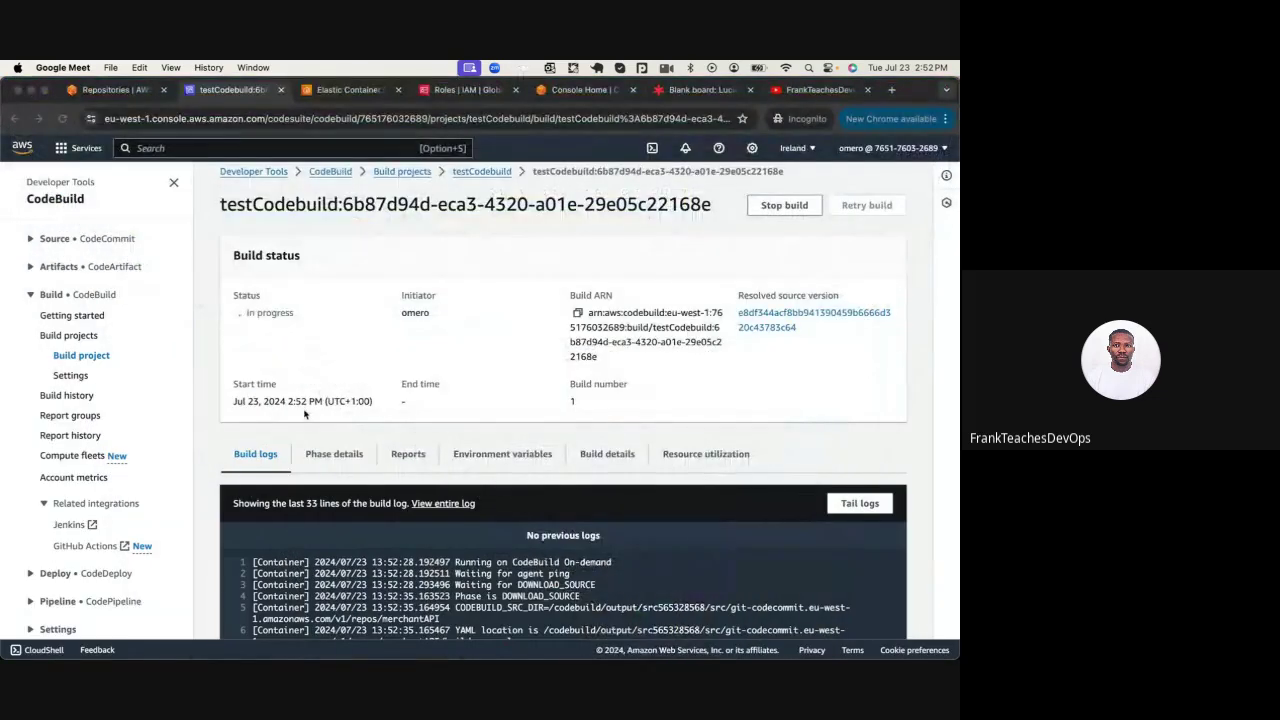
Highlight the failed ECR public docker login line and the AccessDeniedException in the build log
{"action": "scroll", "coordinate": [305, 413], "scroll_direction": "down", "scroll_amount": 5}
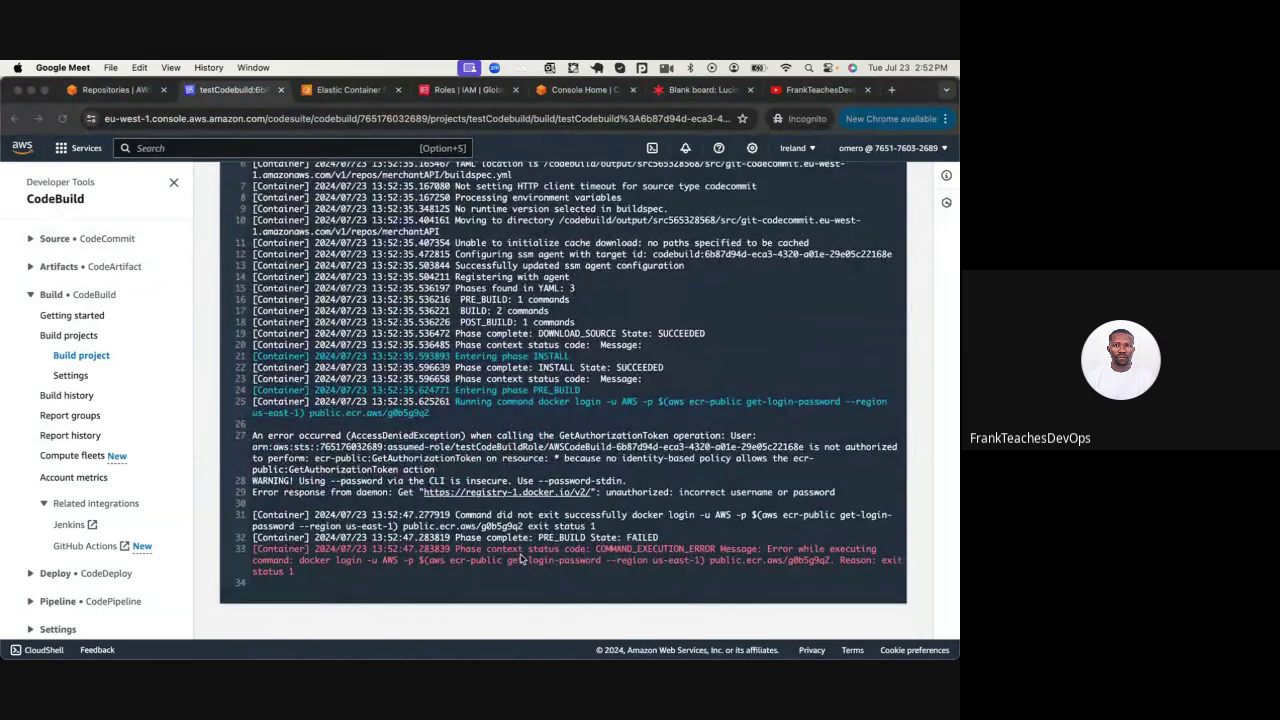
{"action": "triple_click", "coordinate": [511, 544]}
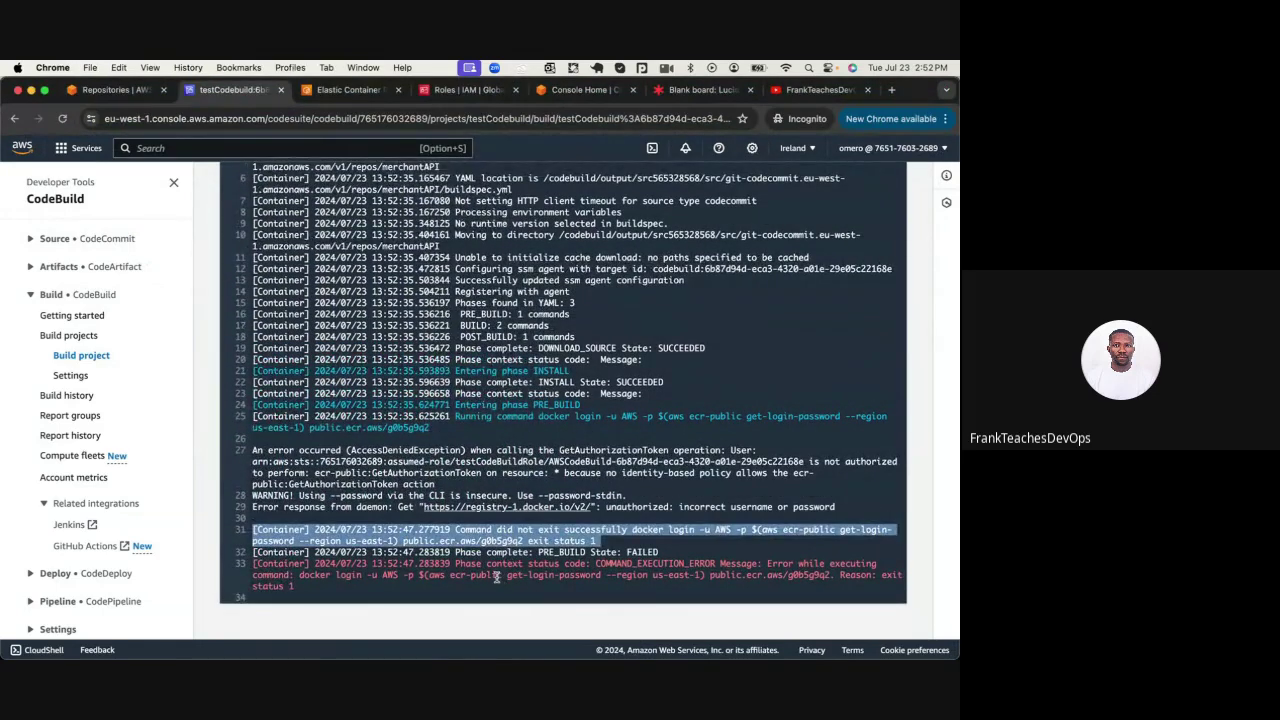
{"action": "double_click", "coordinate": [490, 576]}
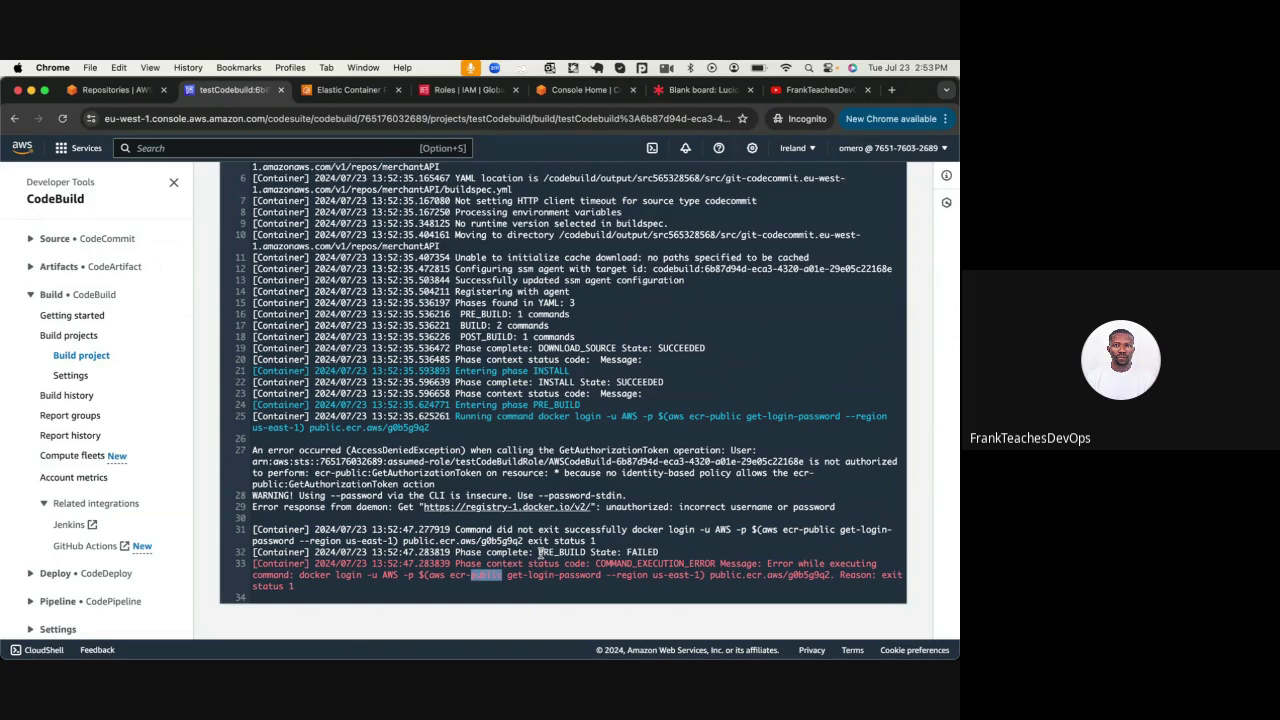
{"action": "double_click", "coordinate": [383, 451]}
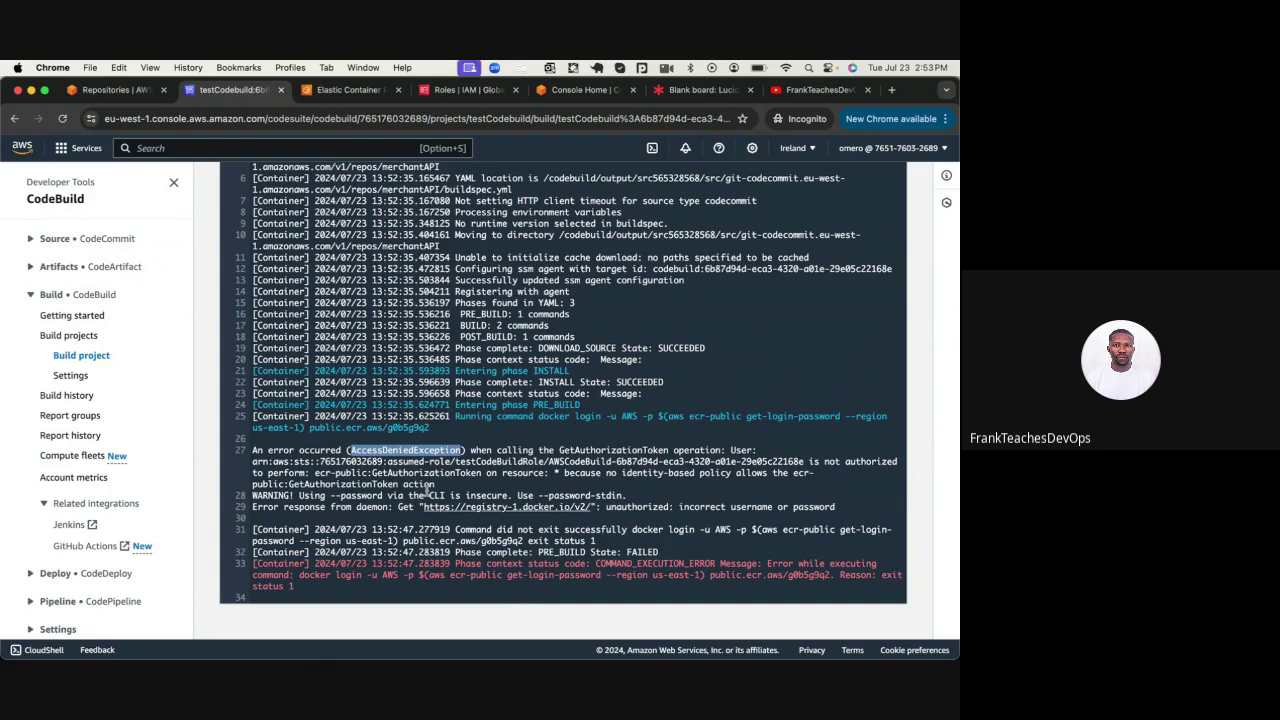
Search IAM roles for 'tes', refresh the list, and open testCodeBuildRole
{"action": "left_click", "coordinate": [450, 91]}
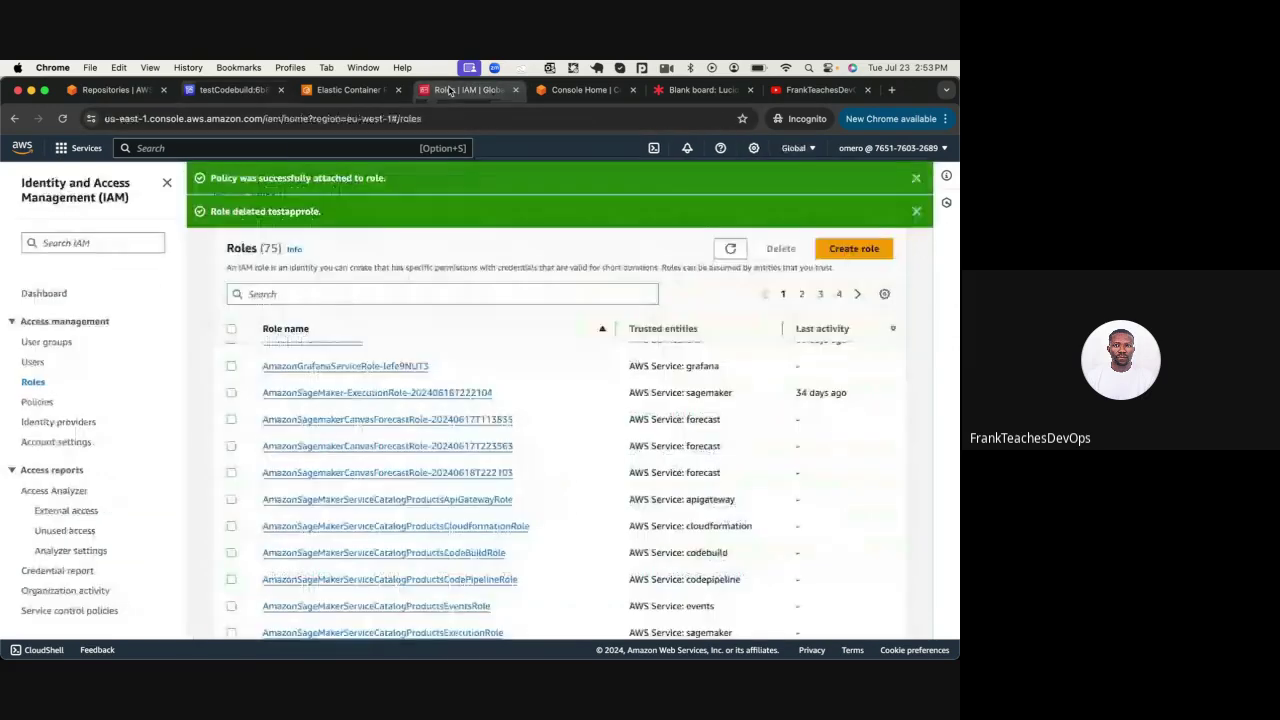
{"action": "left_click", "coordinate": [270, 291]}
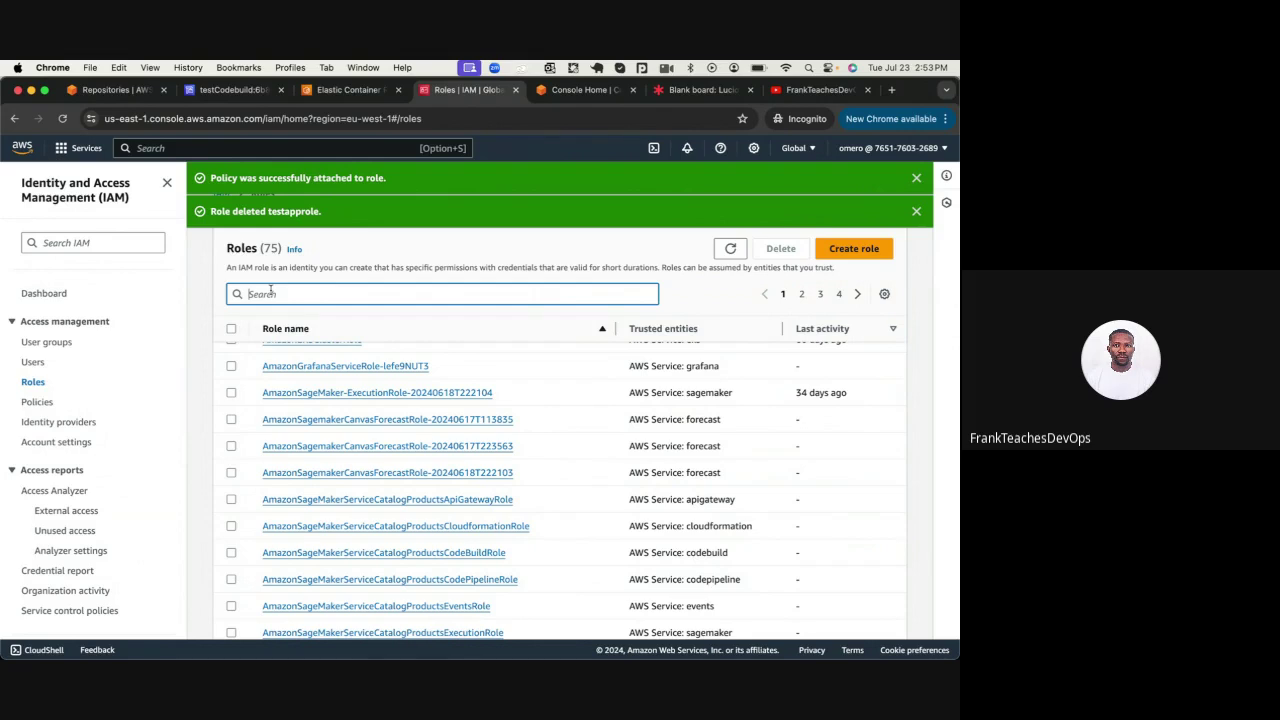
{"action": "type", "text": "test"}
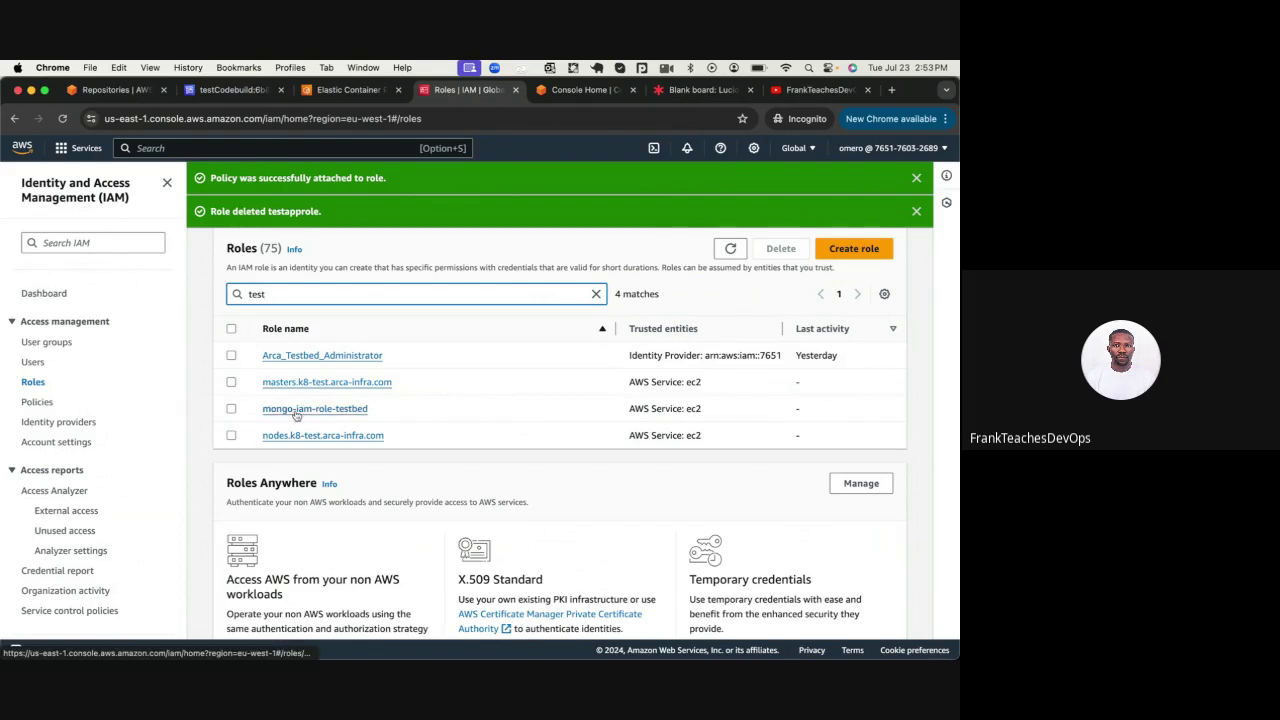
{"action": "left_click", "coordinate": [732, 250]}
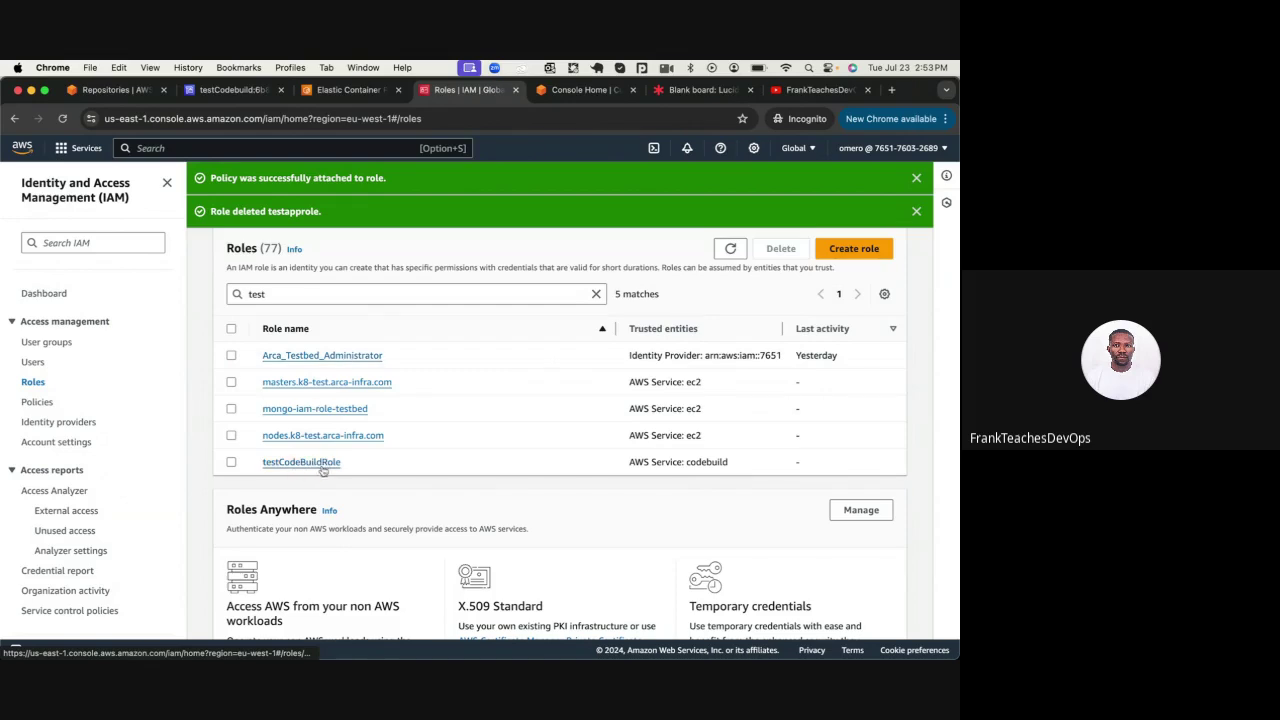
{"action": "left_click", "coordinate": [231, 463]}
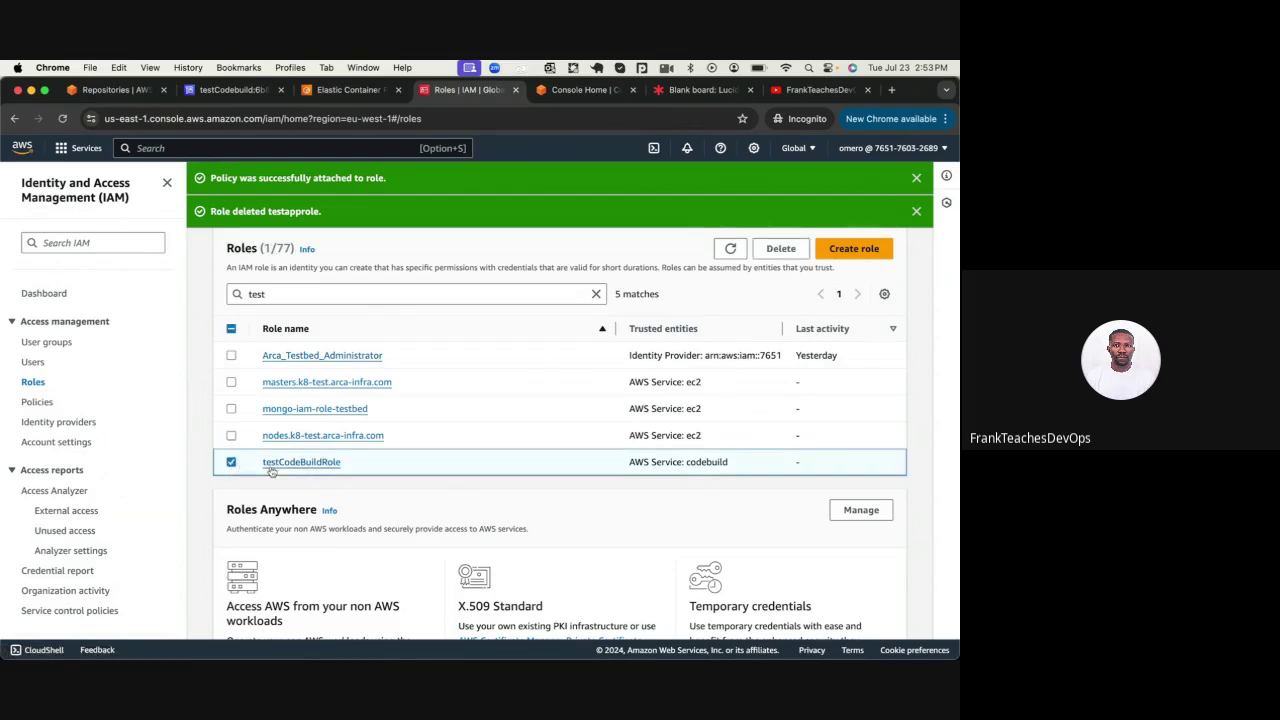
{"action": "left_click", "coordinate": [278, 463]}
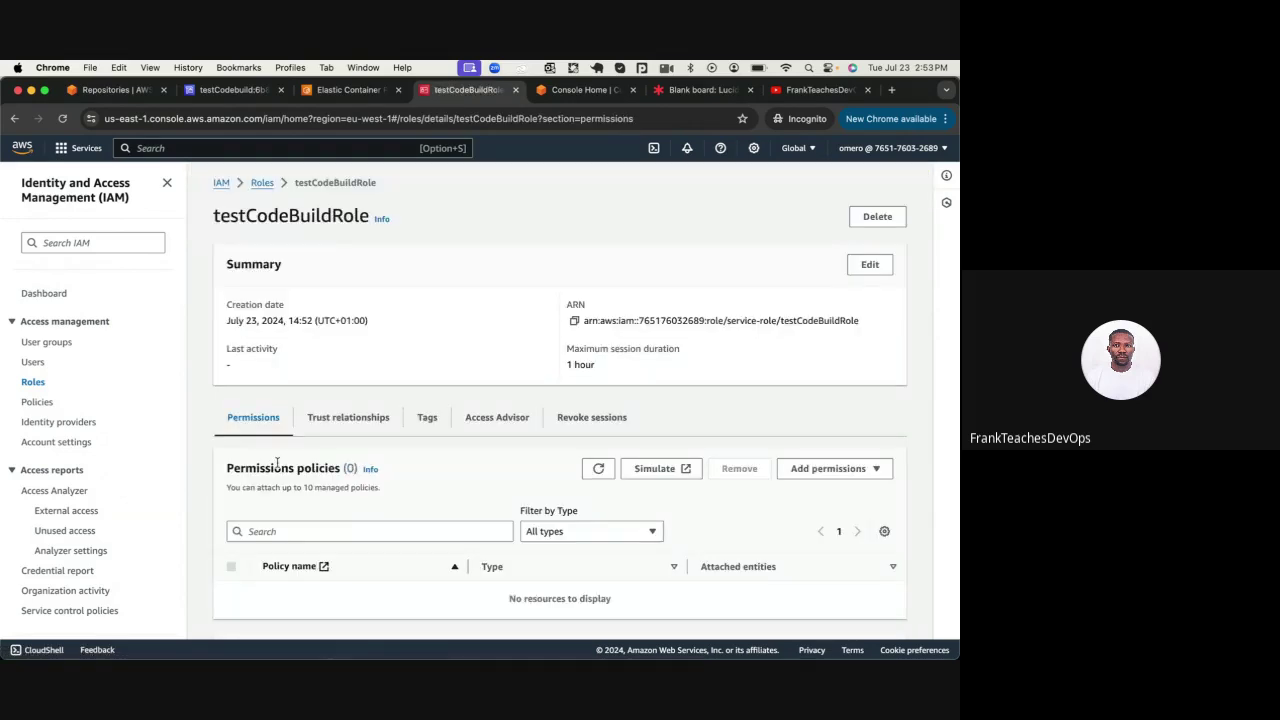
Refresh the role's permissions policies, showing only the customer-managed CodeBuildBasePolicy
{"action": "scroll", "coordinate": [277, 463], "scroll_direction": "down", "scroll_amount": 2}
{"action": "scroll", "coordinate": [276, 460], "scroll_direction": "down", "scroll_amount": 3}
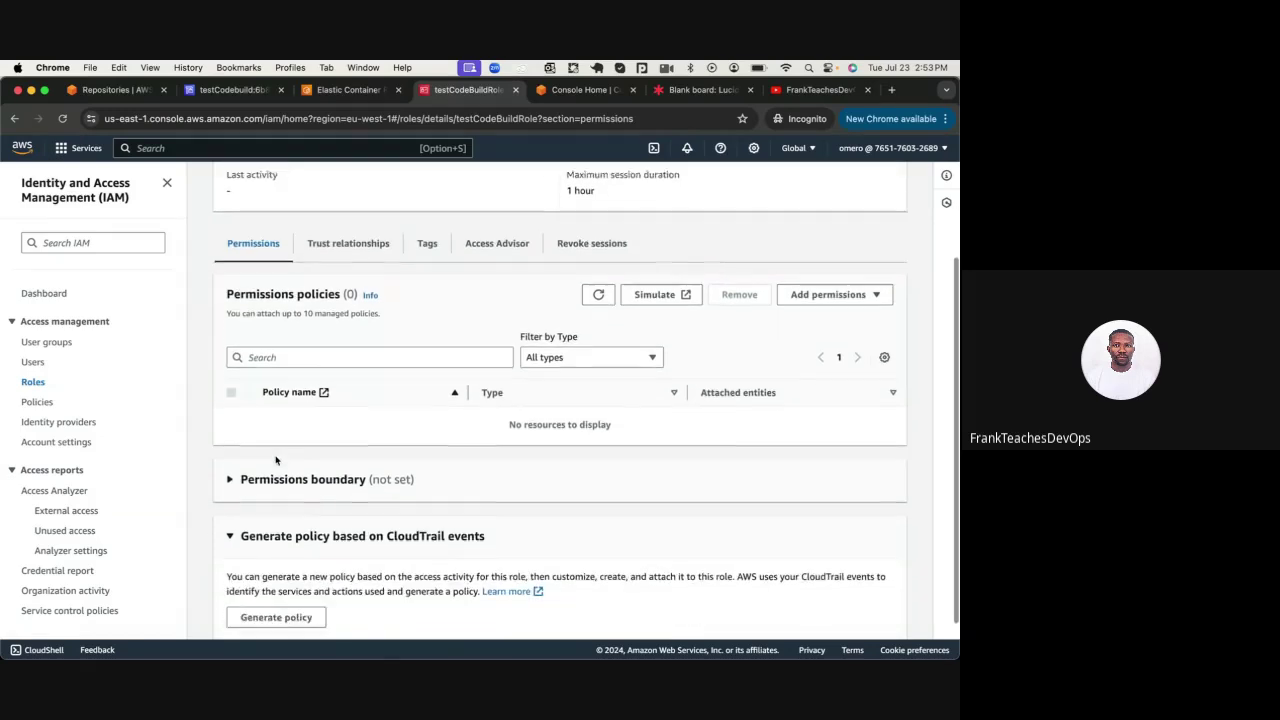
{"action": "scroll", "coordinate": [276, 460], "scroll_direction": "up", "scroll_amount": 3}
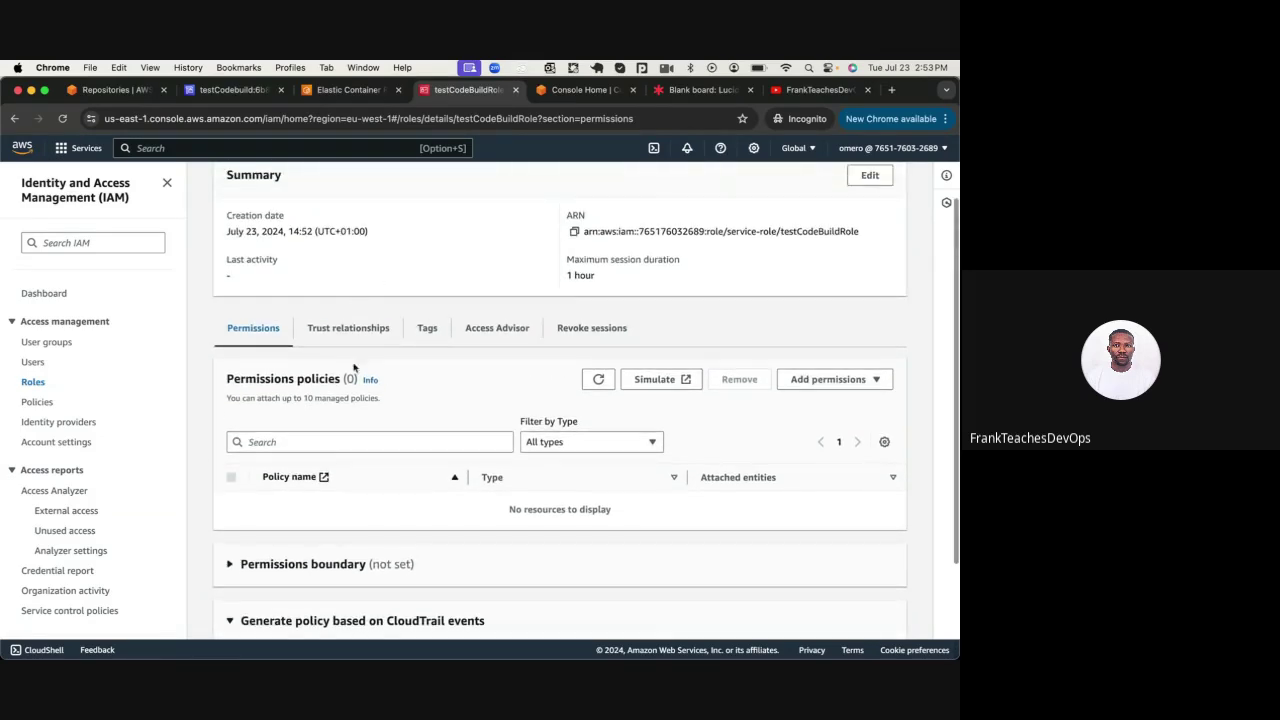
{"action": "left_click", "coordinate": [599, 380]}
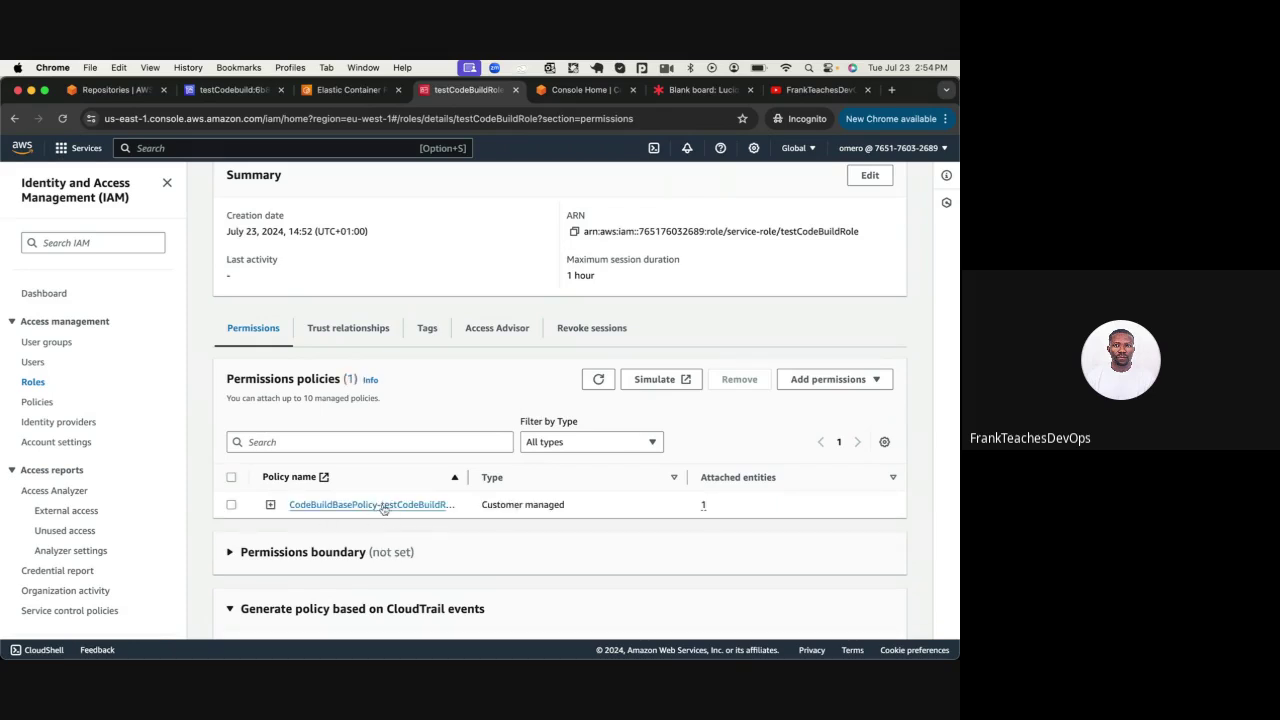
Attach AmazonElasticContainerRegistryPublicPowerUser to testCodeBuildRole, found by searching 'power'
{"action": "left_click", "coordinate": [812, 379]}
{"action": "left_click", "coordinate": [814, 402]}
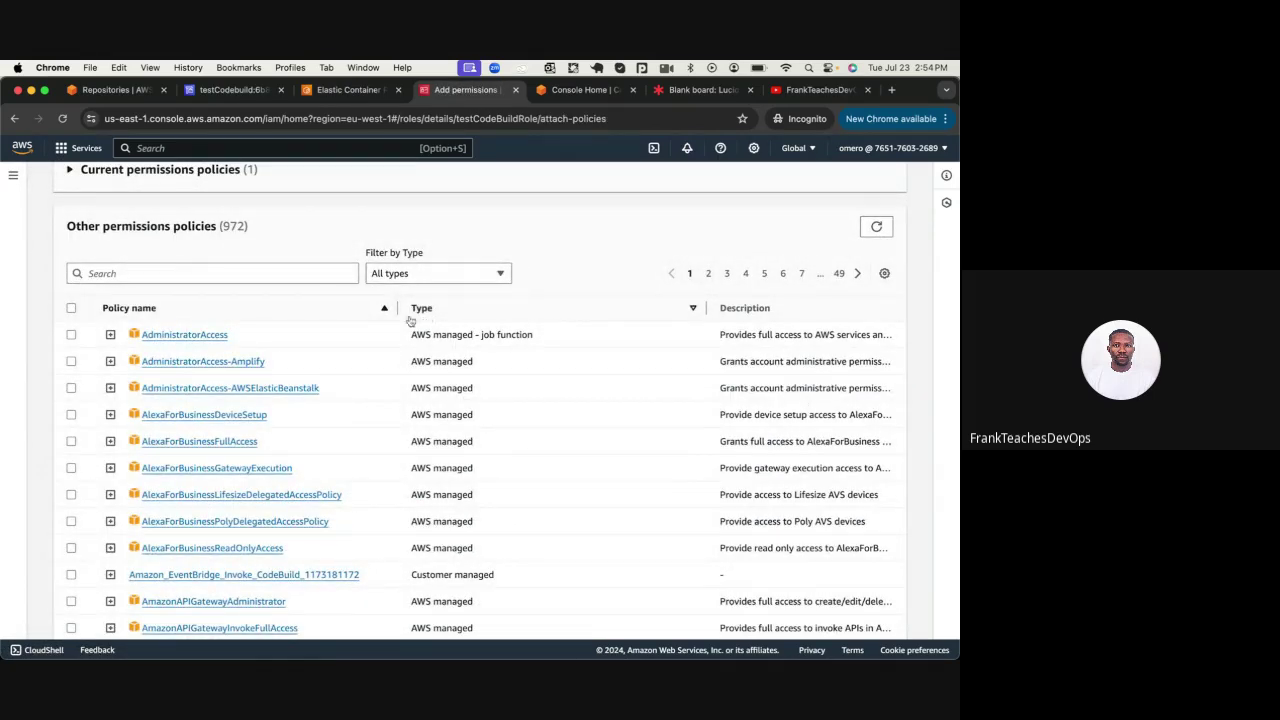
{"action": "left_click", "coordinate": [308, 274]}
{"action": "type", "text": "poweru"}
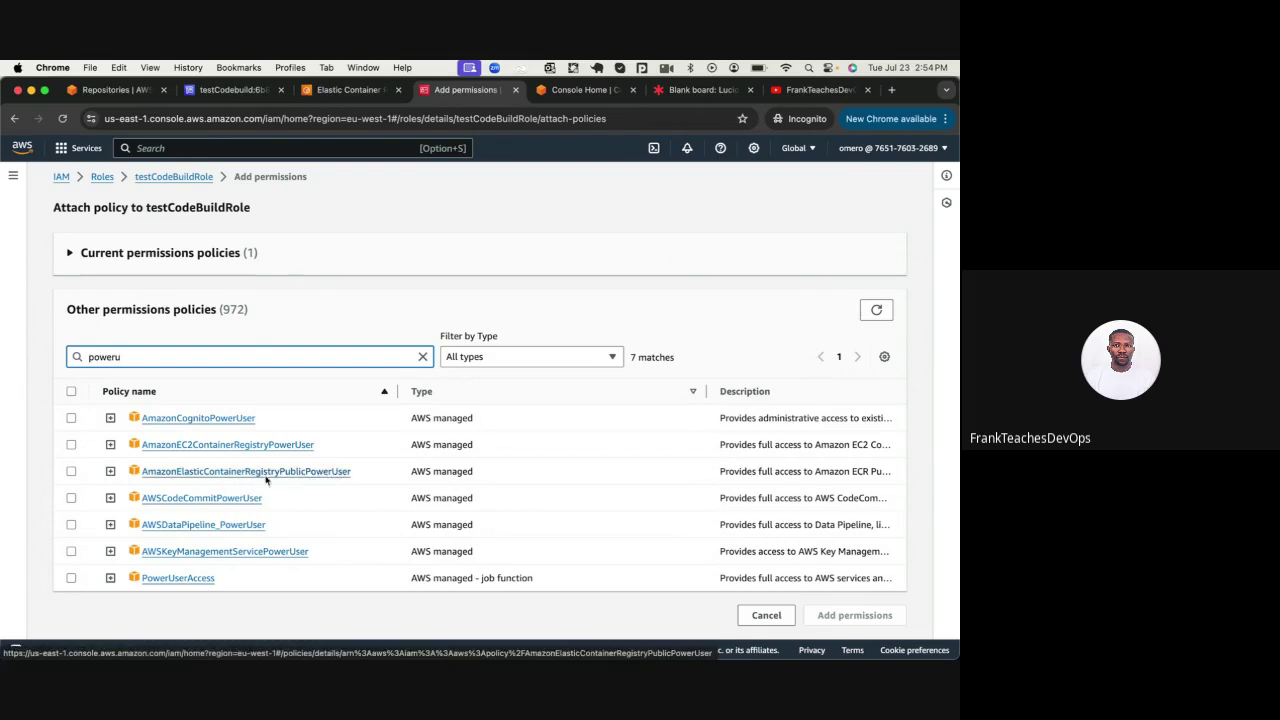
{"action": "left_click", "coordinate": [71, 471]}
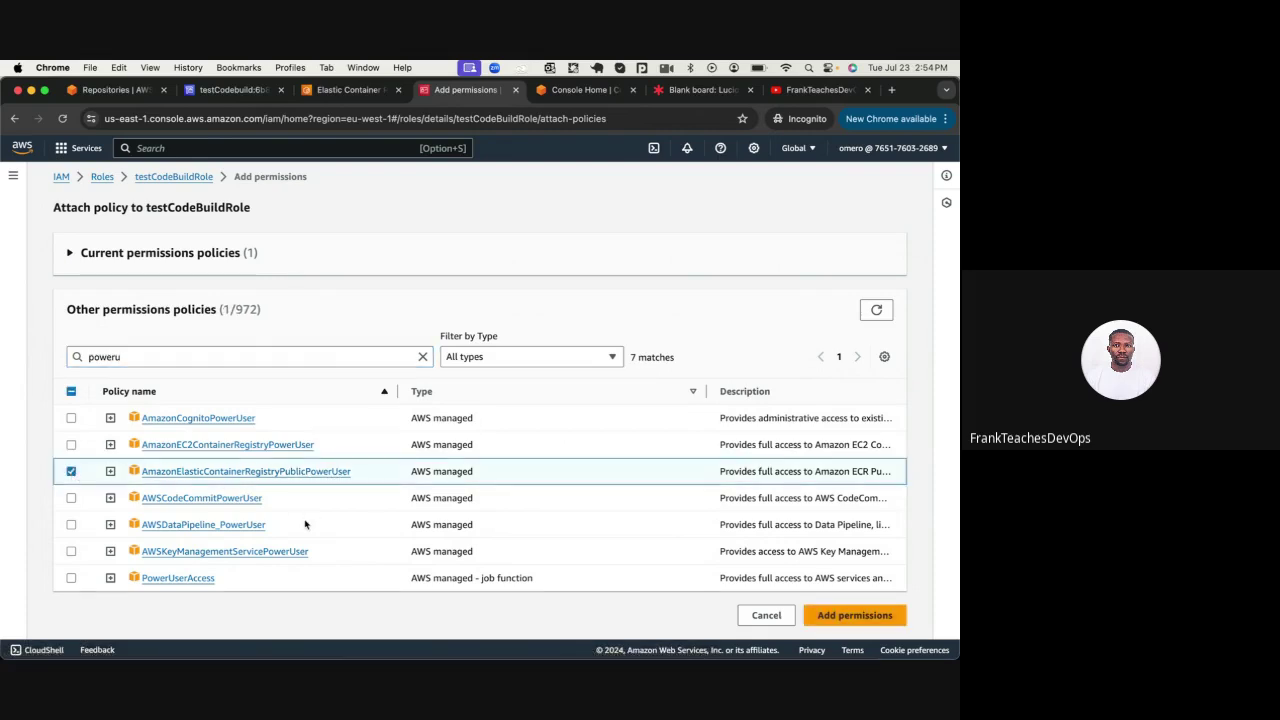
{"action": "left_click", "coordinate": [884, 620]}
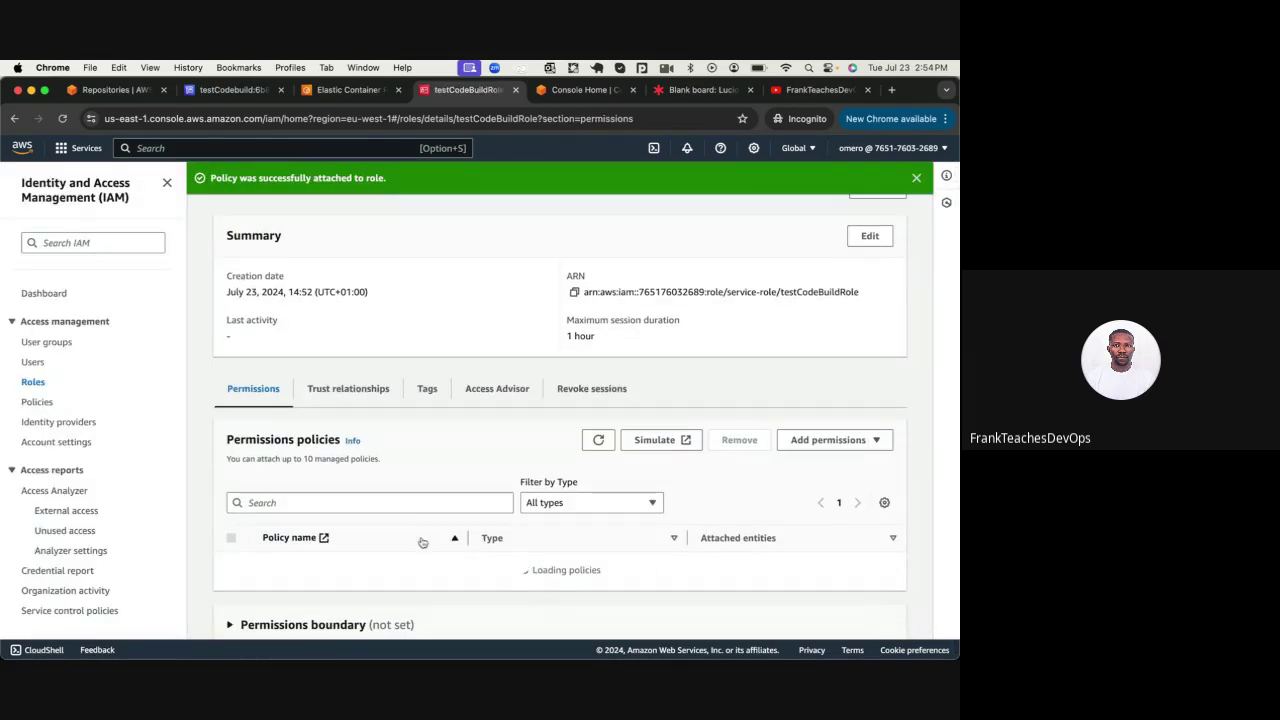
{"action": "left_click", "coordinate": [222, 91]}
Rerun the failed testCodebuild build and check its phase details
{"action": "scroll", "coordinate": [295, 280], "scroll_direction": "up", "scroll_amount": 10}
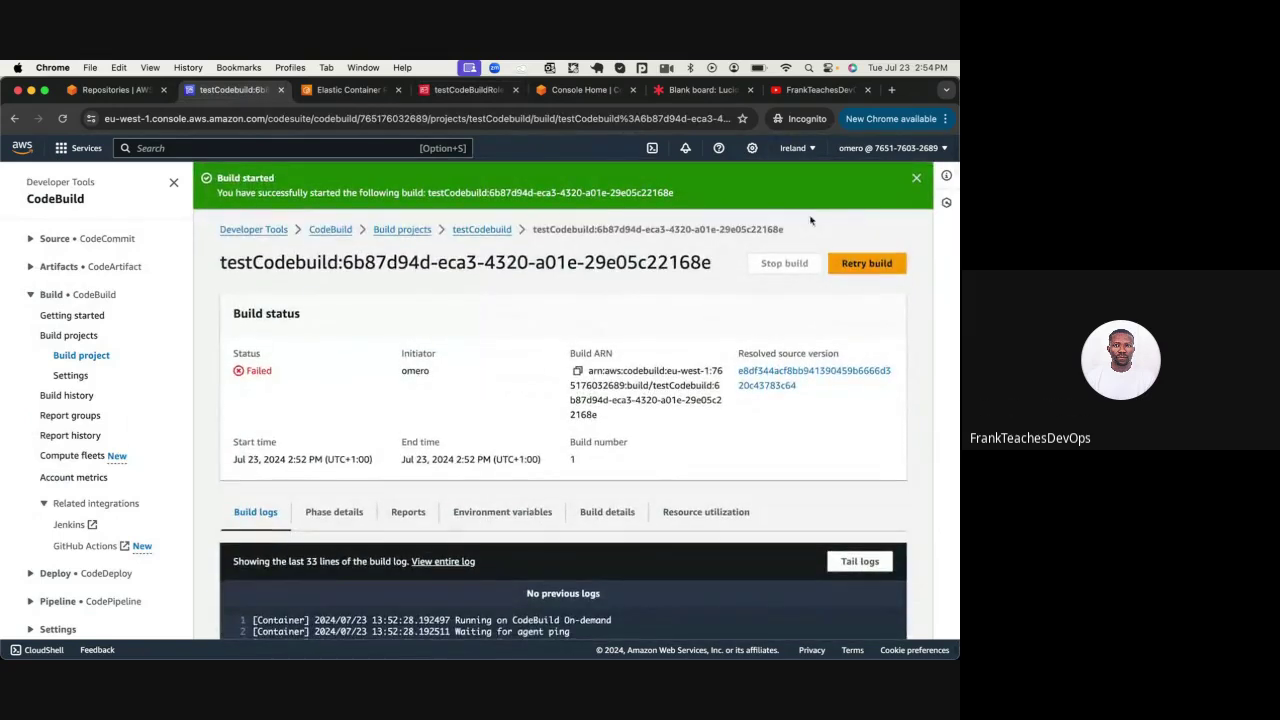
{"action": "left_click", "coordinate": [864, 264]}
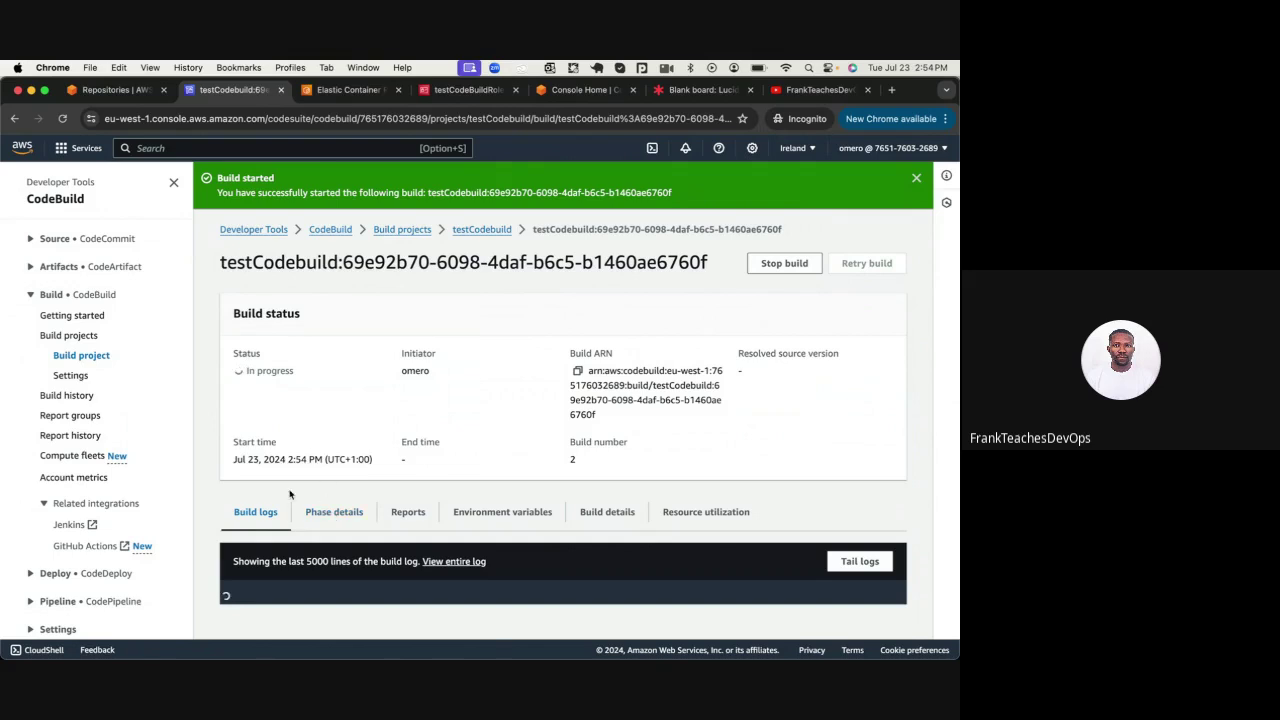
{"action": "left_click", "coordinate": [302, 516]}
{"action": "scroll", "coordinate": [298, 520], "scroll_direction": "down", "scroll_amount": 3}
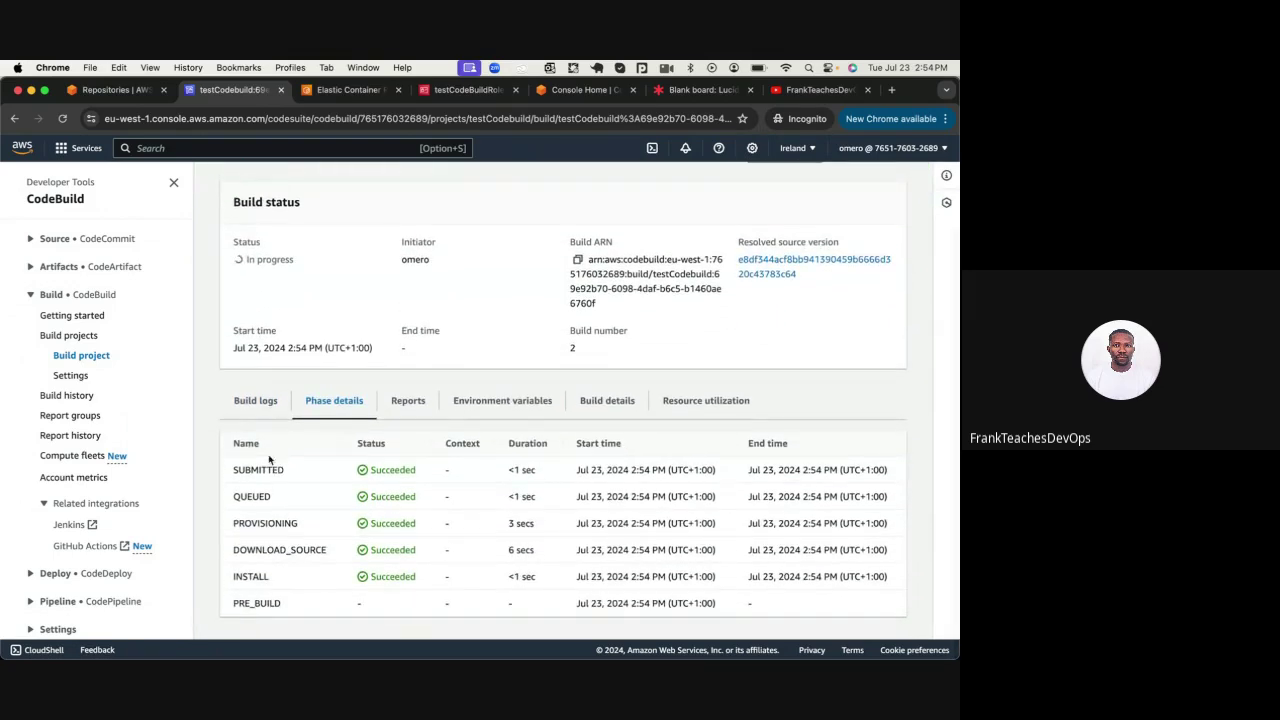
In the build log, highlight the docker login, password warning and Login Succeeded lines
{"action": "left_click", "coordinate": [250, 400]}
{"action": "scroll", "coordinate": [206, 517], "scroll_direction": "down", "scroll_amount": 5}
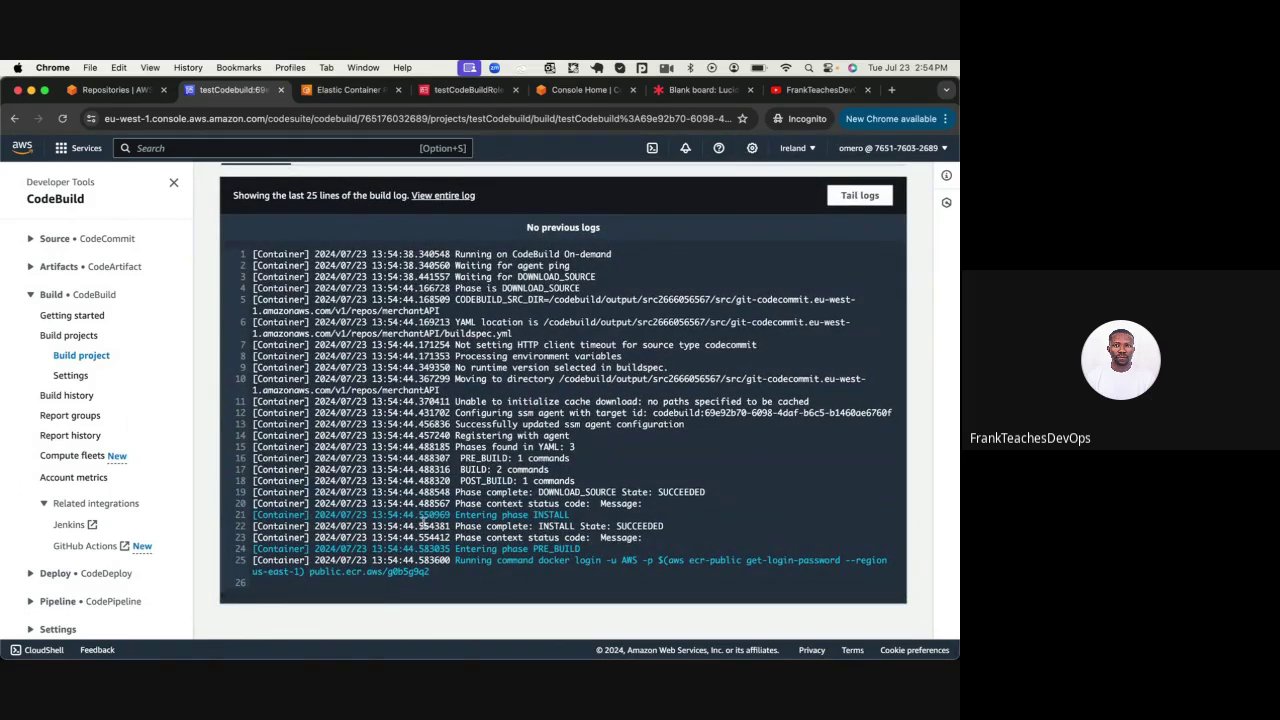
{"action": "double_click", "coordinate": [477, 561]}
{"action": "triple_click", "coordinate": [477, 561]}
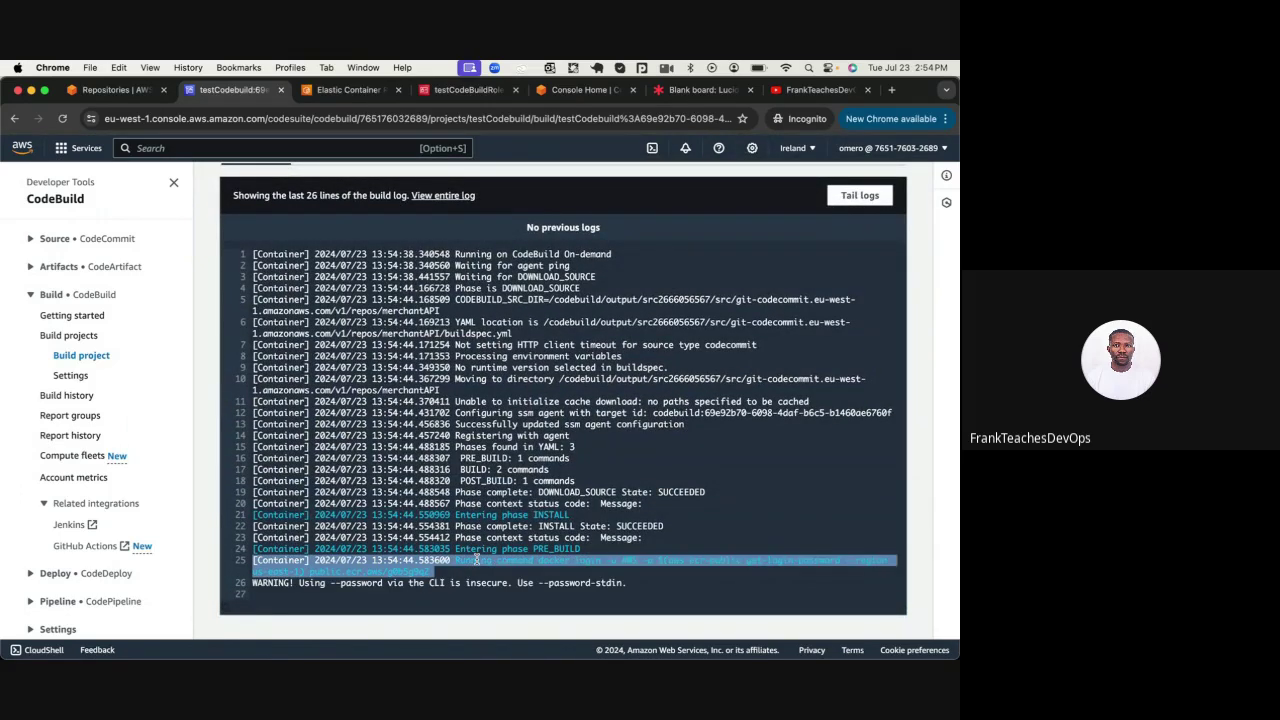
{"action": "scroll", "coordinate": [470, 562], "scroll_direction": "down", "scroll_amount": 1}
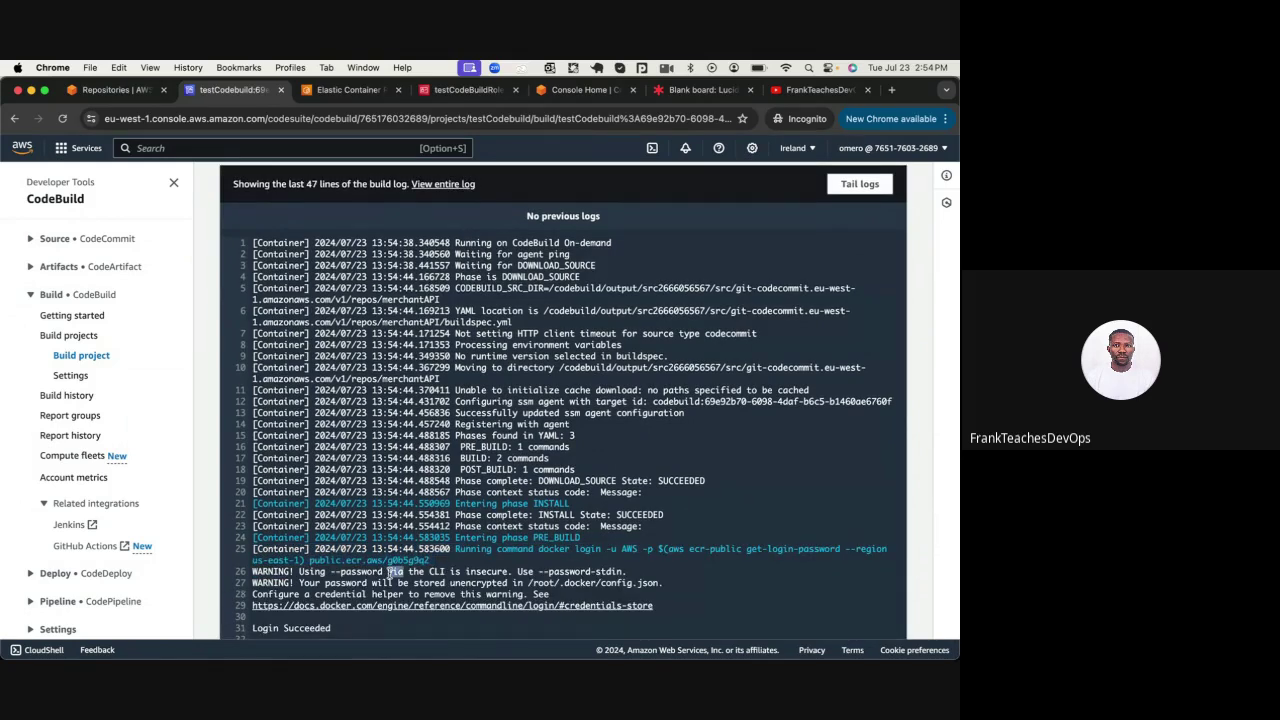
{"action": "triple_click", "coordinate": [390, 572]}
{"action": "scroll", "coordinate": [390, 572], "scroll_direction": "down", "scroll_amount": 4}
{"action": "triple_click", "coordinate": [288, 455]}
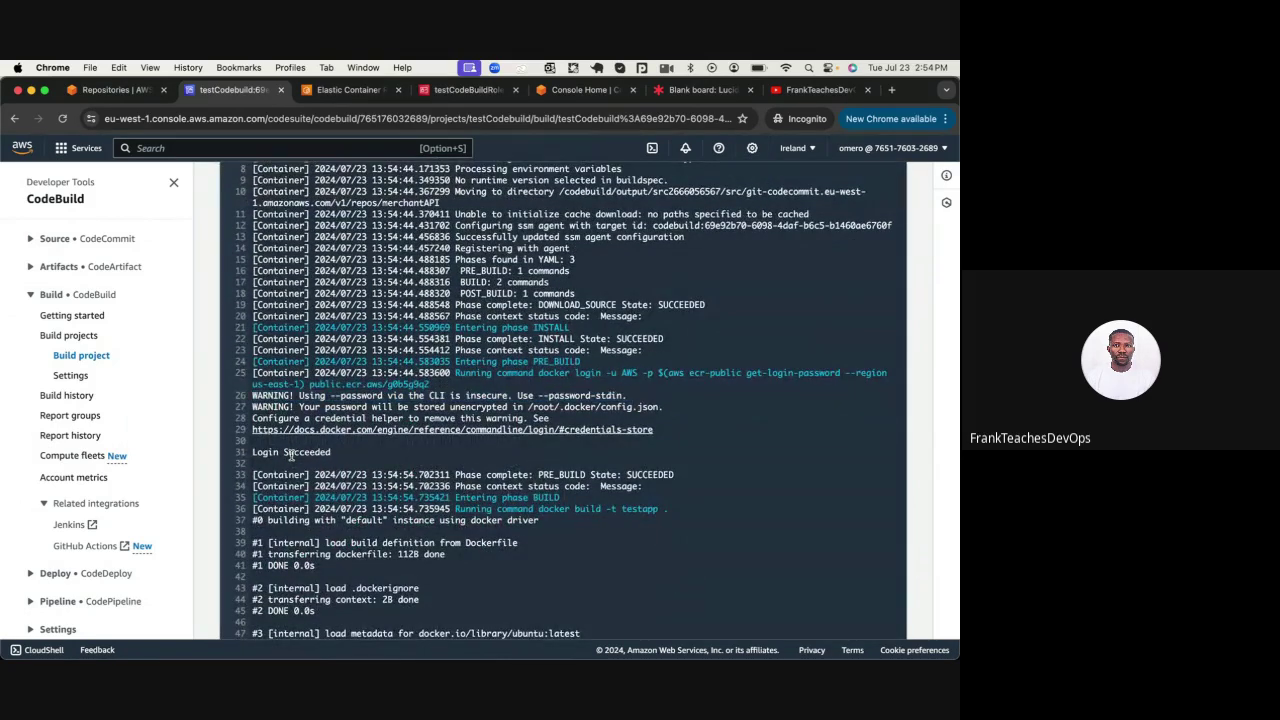
{"action": "scroll", "coordinate": [290, 455], "scroll_direction": "down", "scroll_amount": 5}
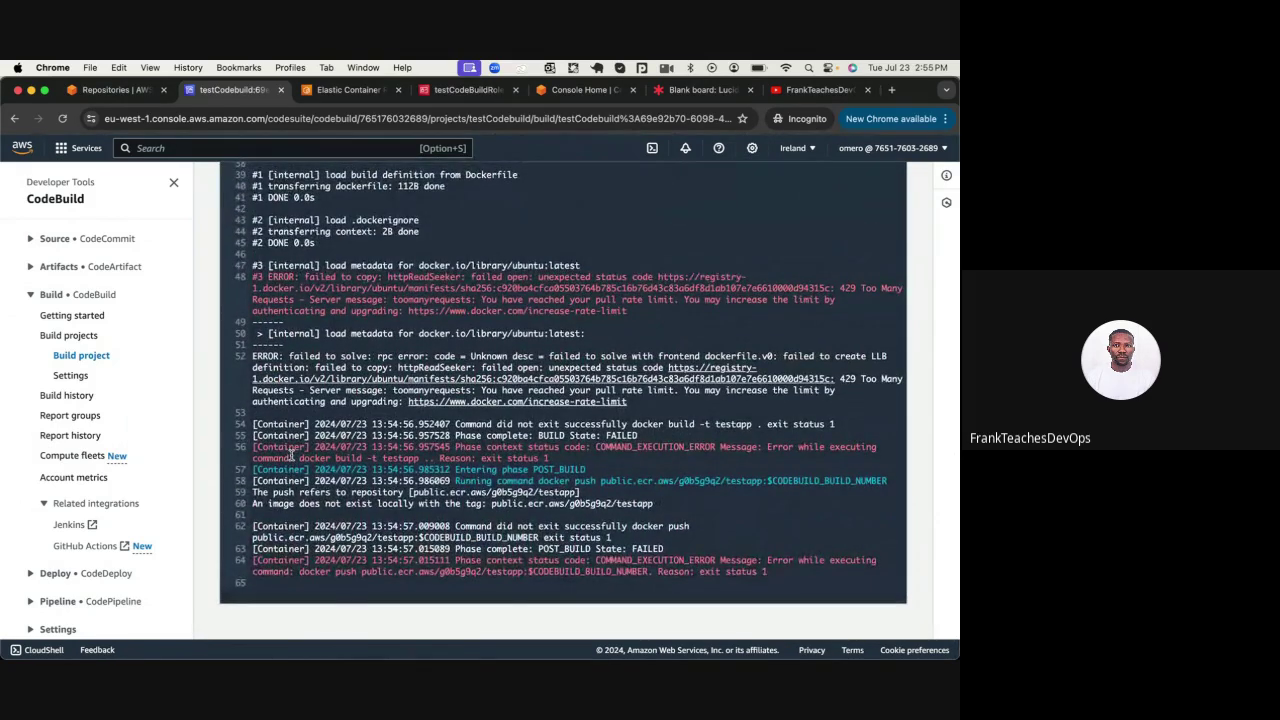
Scroll through the log to the Docker Hub 429 Too Many Requests errors on line 48
{"action": "scroll", "coordinate": [291, 455], "scroll_direction": "up", "scroll_amount": 1}
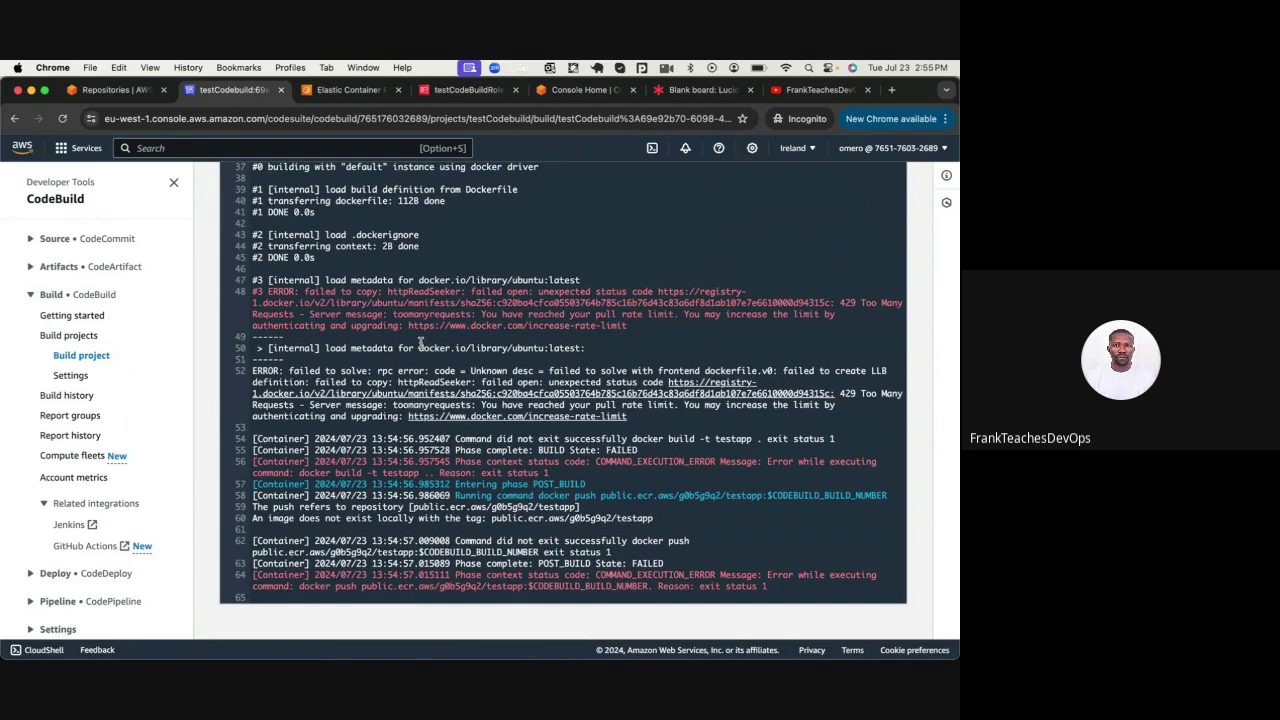
{"action": "scroll", "coordinate": [420, 343], "scroll_direction": "up", "scroll_amount": 3}
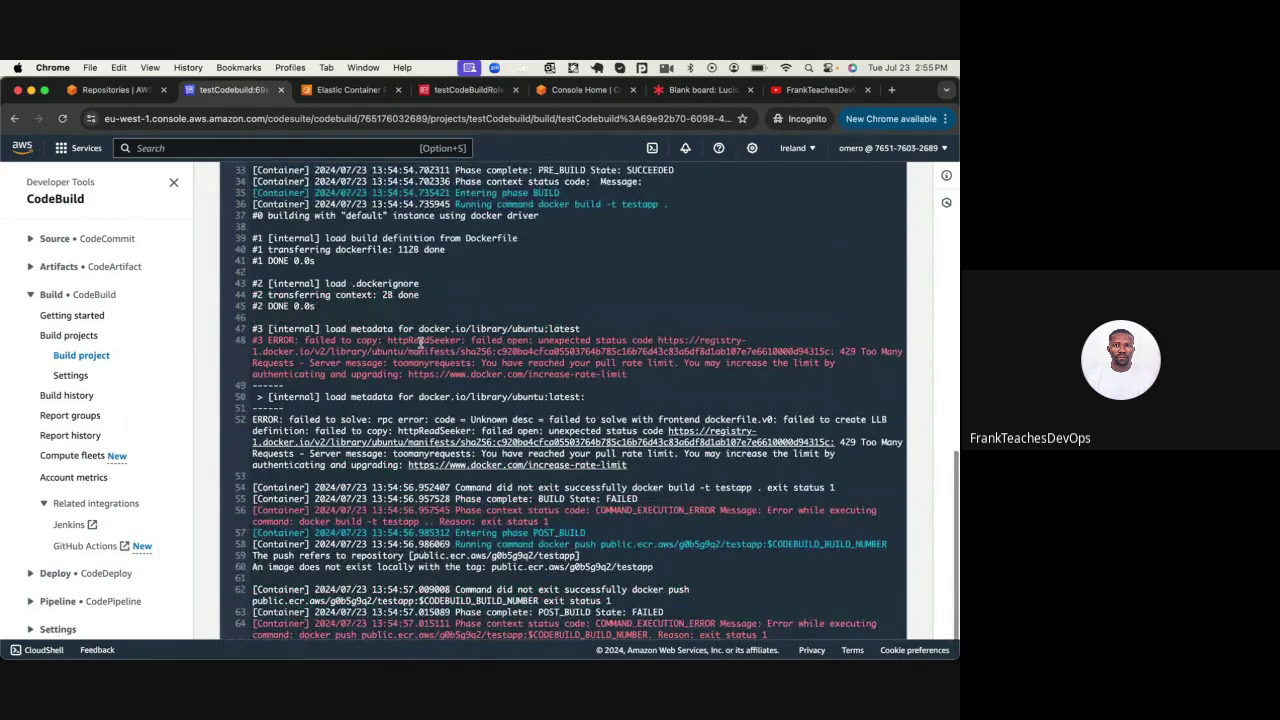
{"action": "scroll", "coordinate": [420, 343], "scroll_direction": "down", "scroll_amount": 3}
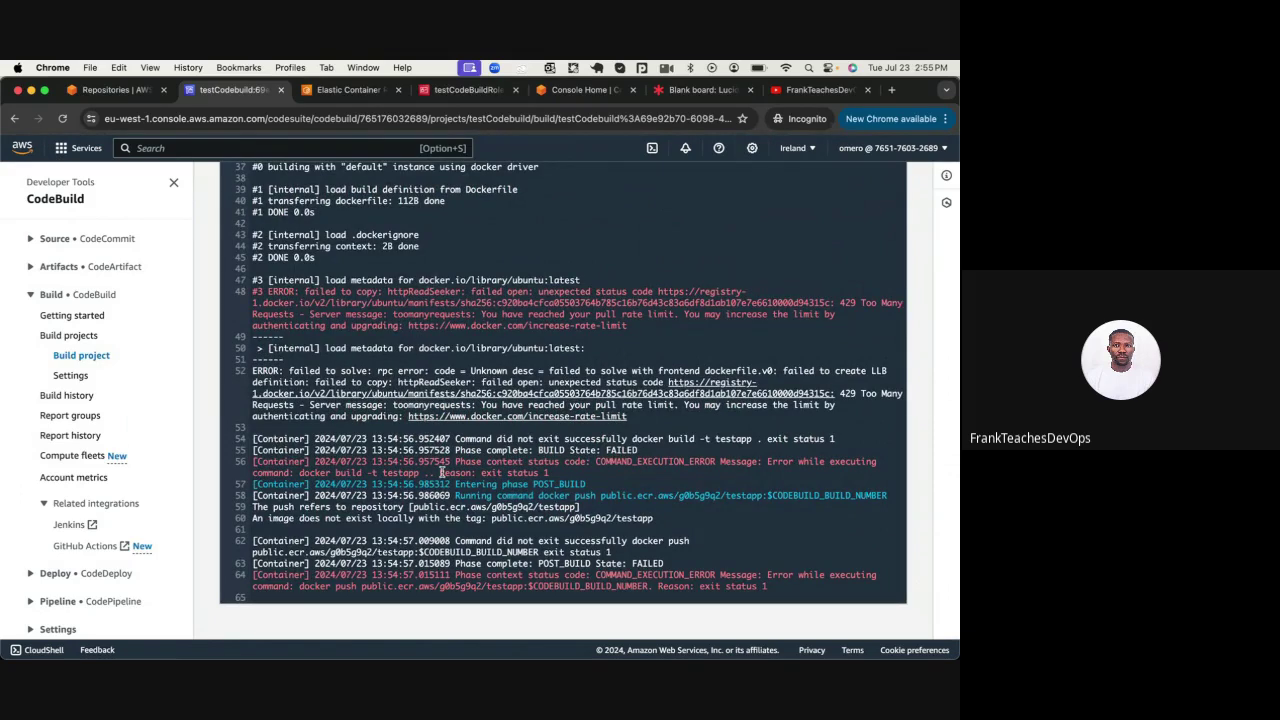
{"action": "scroll", "coordinate": [440, 472], "scroll_direction": "up", "scroll_amount": 6}
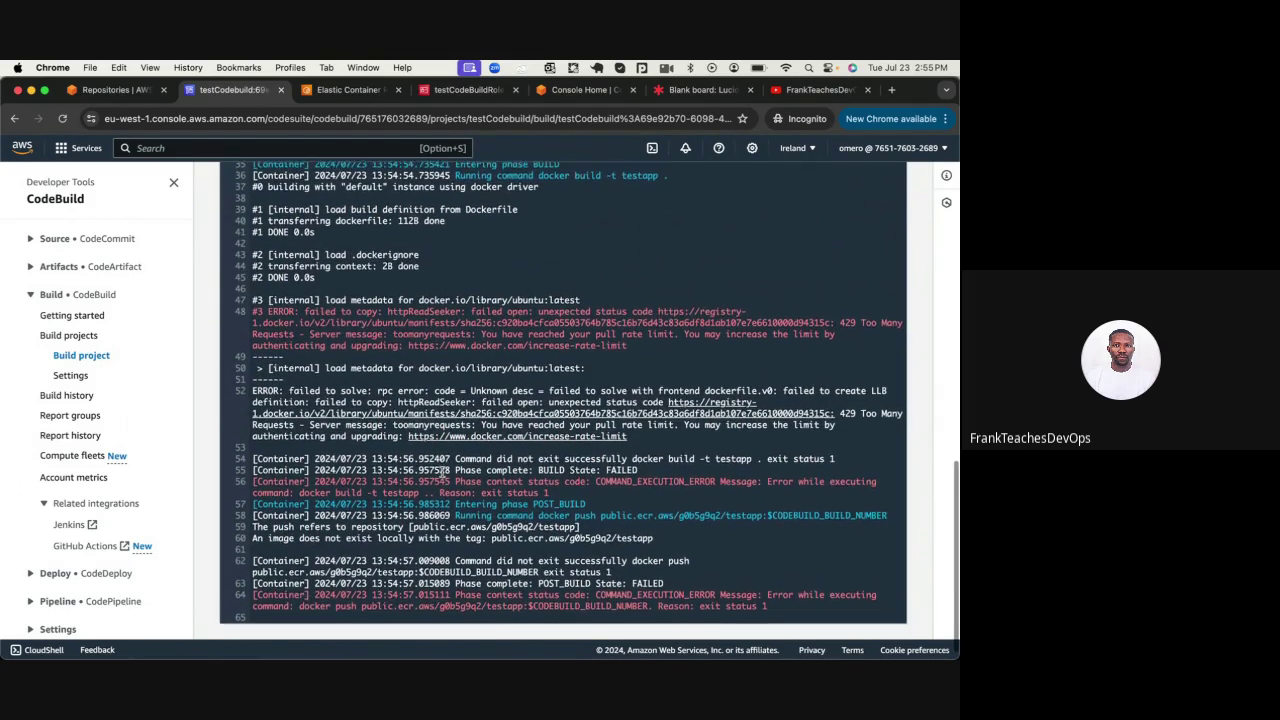
{"action": "scroll", "coordinate": [440, 472], "scroll_direction": "down", "scroll_amount": 2}
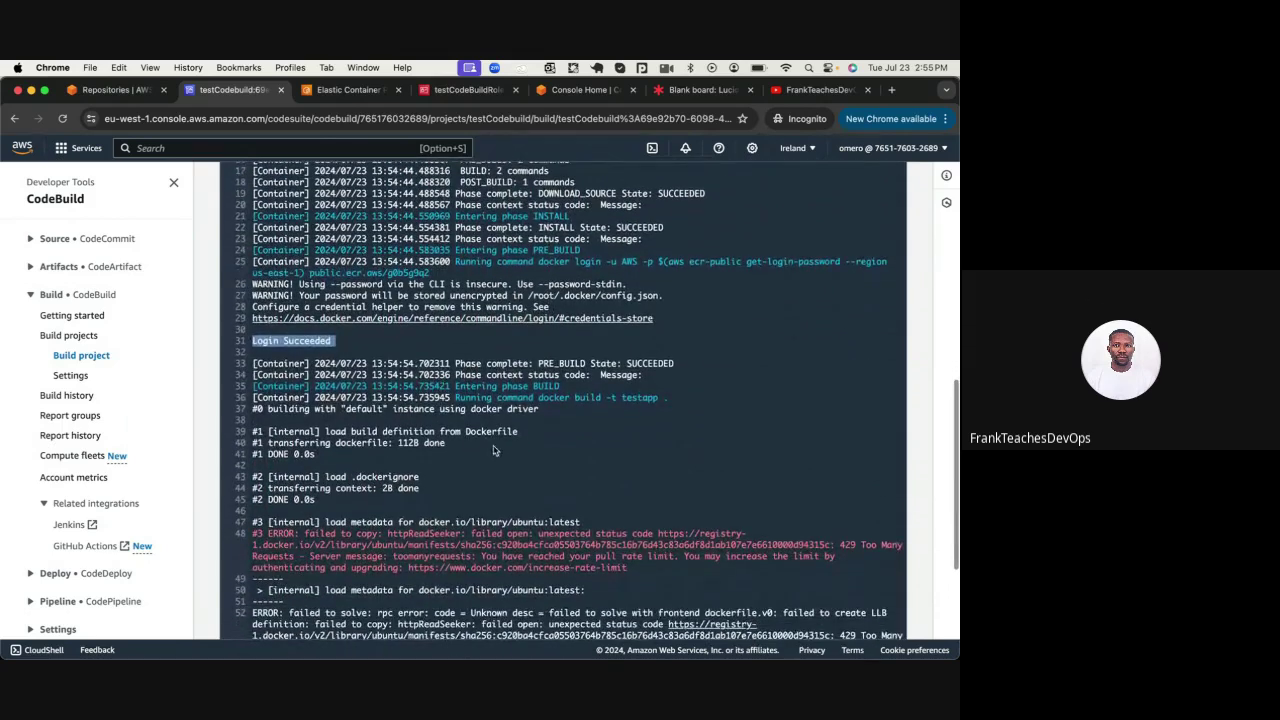
{"action": "left_click", "coordinate": [487, 447]}
{"action": "scroll", "coordinate": [487, 447], "scroll_direction": "down", "scroll_amount": 2}
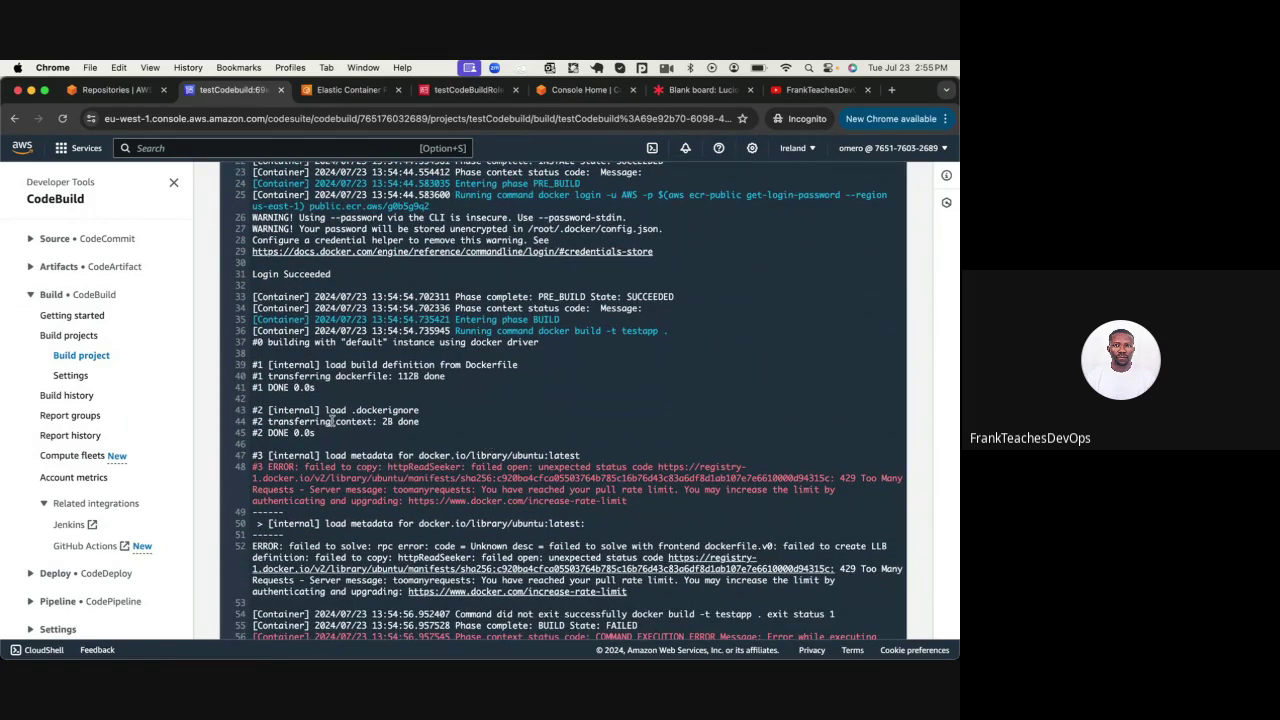
{"action": "scroll", "coordinate": [330, 421], "scroll_direction": "down", "scroll_amount": 1}
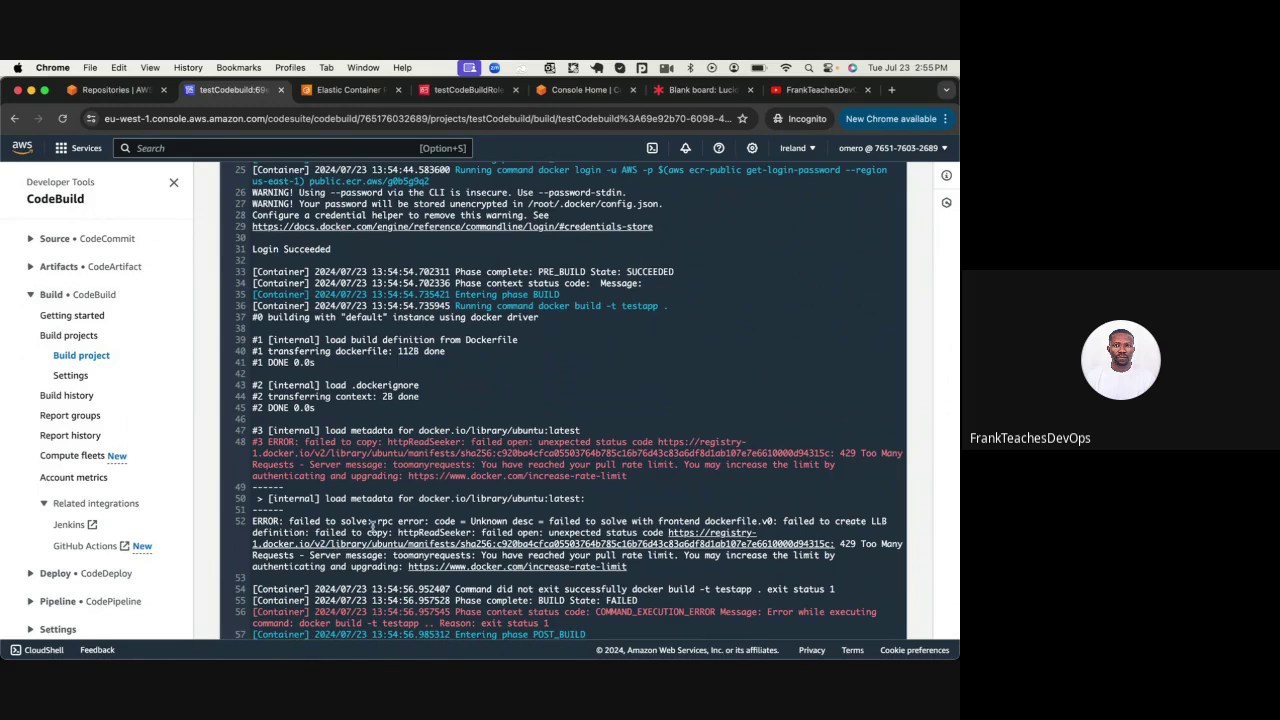
{"action": "scroll", "coordinate": [372, 527], "scroll_direction": "up", "scroll_amount": 3}
{"action": "scroll", "coordinate": [372, 527], "scroll_direction": "up", "scroll_amount": 2}
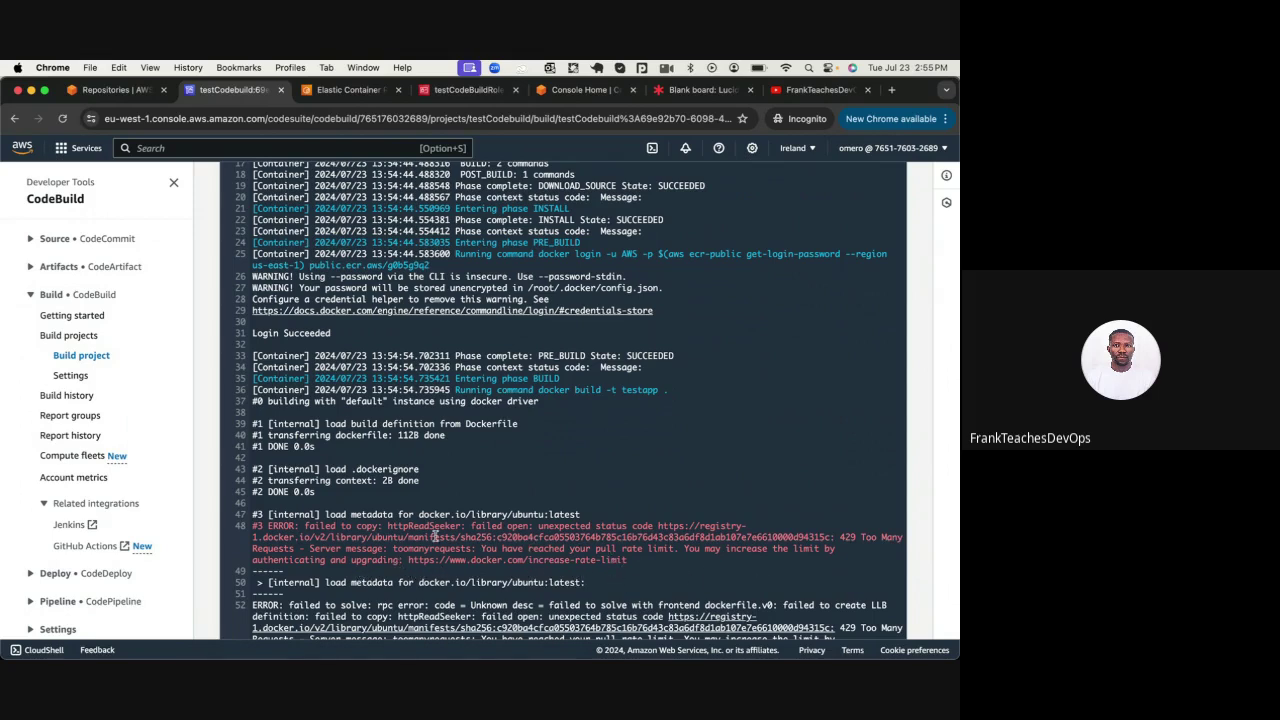
{"action": "scroll", "coordinate": [436, 538], "scroll_direction": "up", "scroll_amount": 3}
{"action": "scroll", "coordinate": [436, 538], "scroll_direction": "up", "scroll_amount": 15}
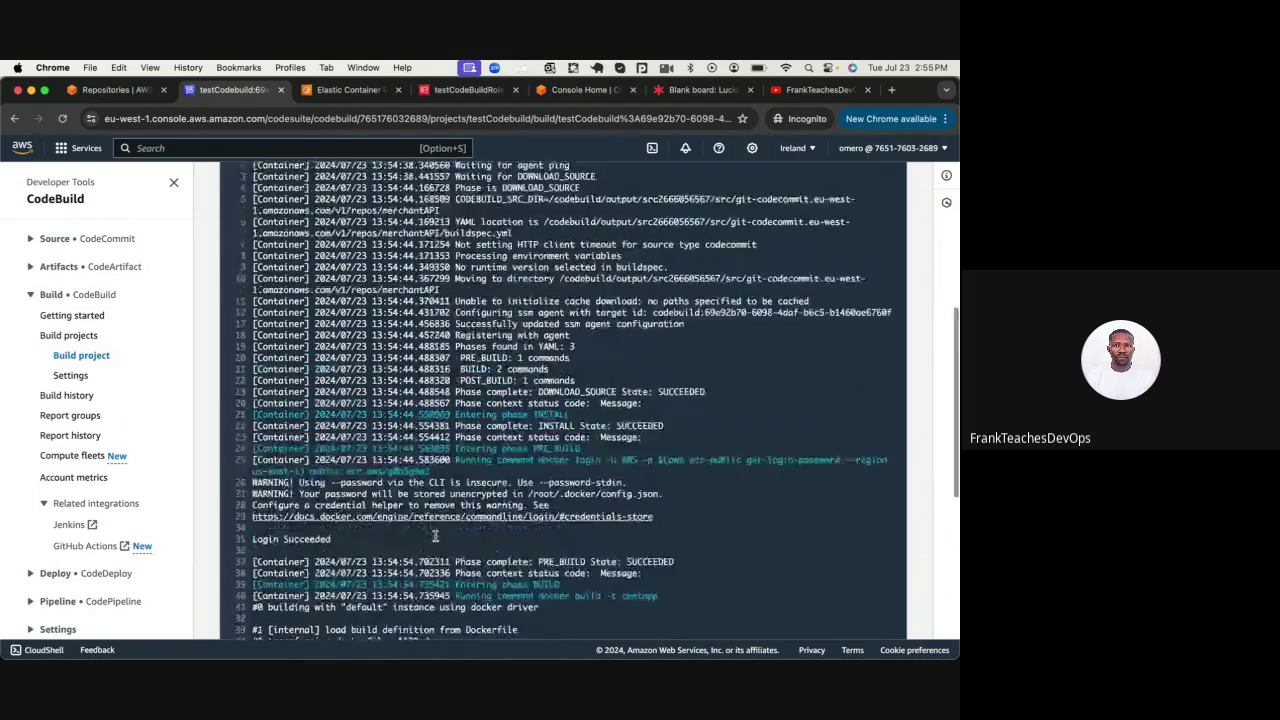
{"action": "scroll", "coordinate": [436, 526], "scroll_direction": "down", "scroll_amount": 1}
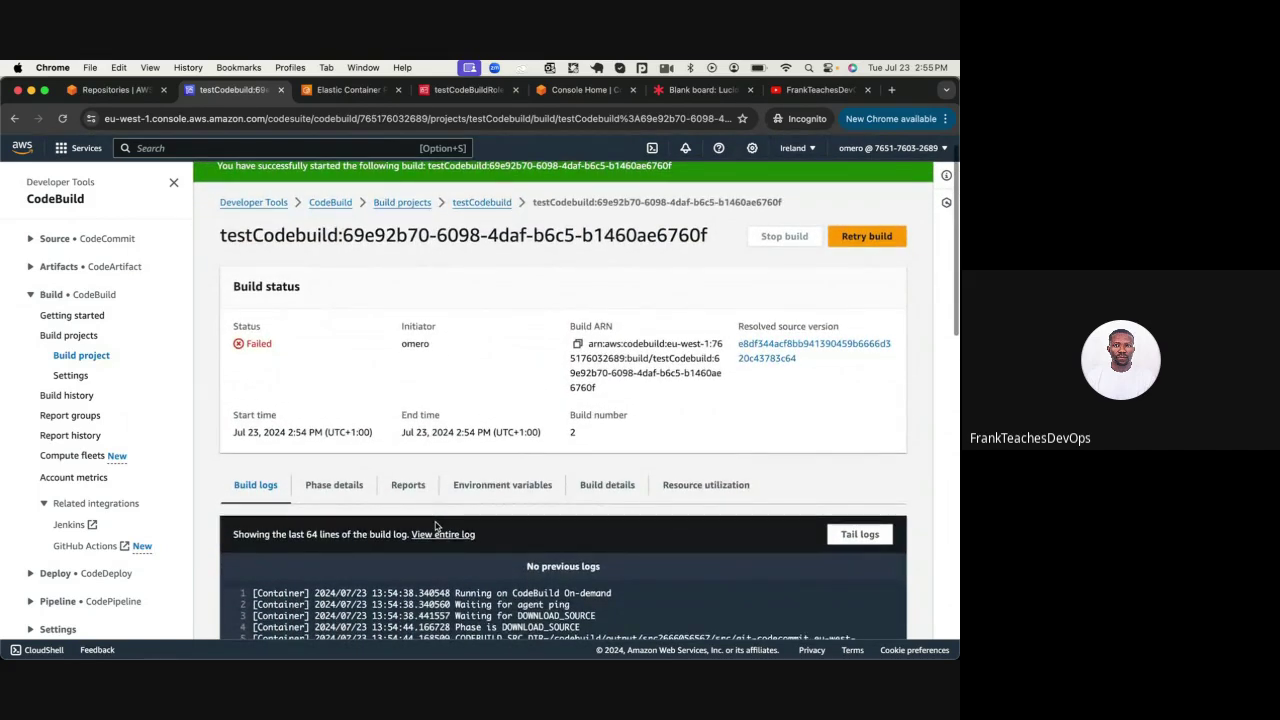
{"action": "scroll", "coordinate": [464, 515], "scroll_direction": "down", "scroll_amount": 1}
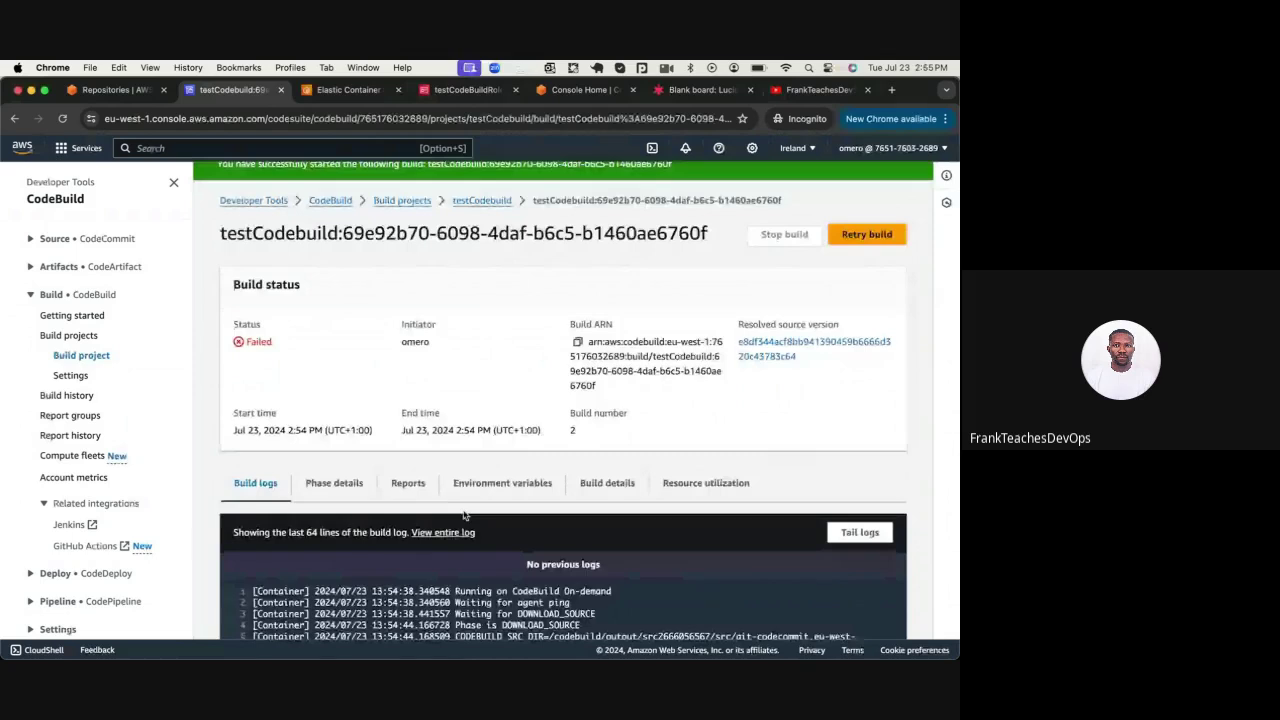
{"action": "scroll", "coordinate": [464, 515], "scroll_direction": "down", "scroll_amount": 10}
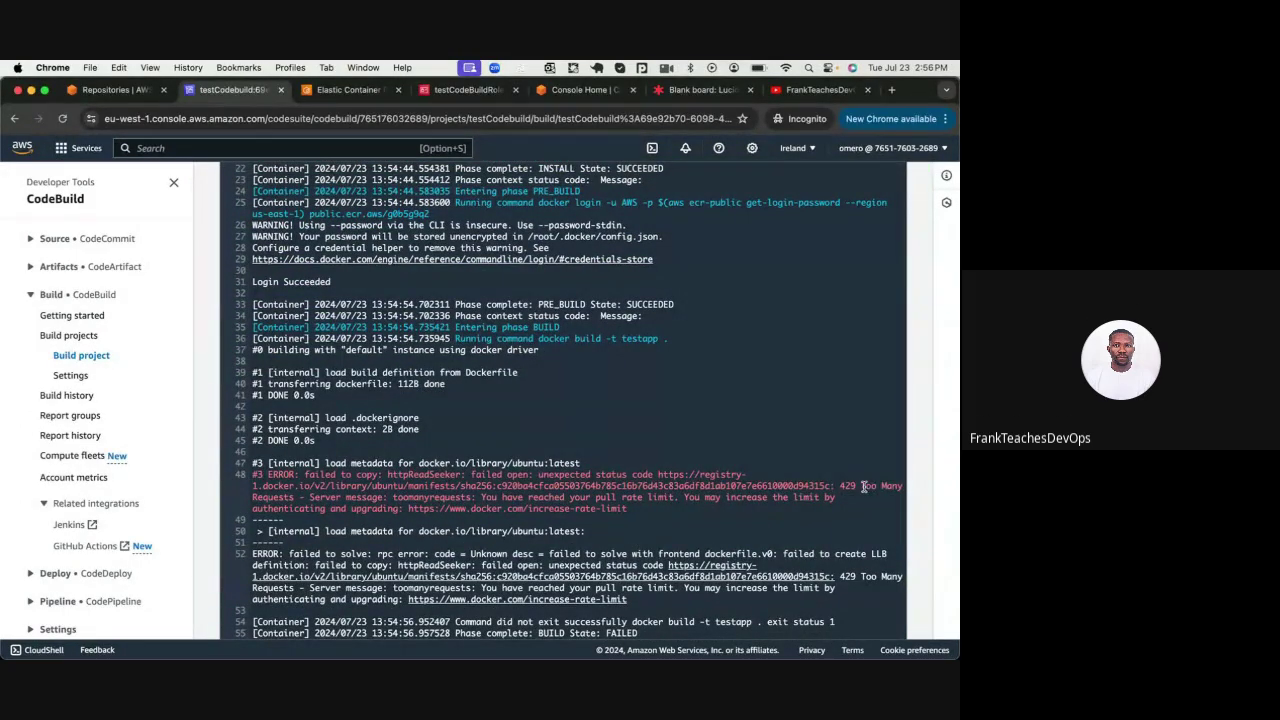
Select the 'Too Many Requests' rate-limit message on log line 48 and open a new tab
{"action": "left_click_drag", "start_coordinate": [862, 486], "coordinate": [802, 486]}
{"action": "left_click_drag", "start_coordinate": [802, 486], "coordinate": [642, 514]}
{"action": "key", "text": "super+c"}
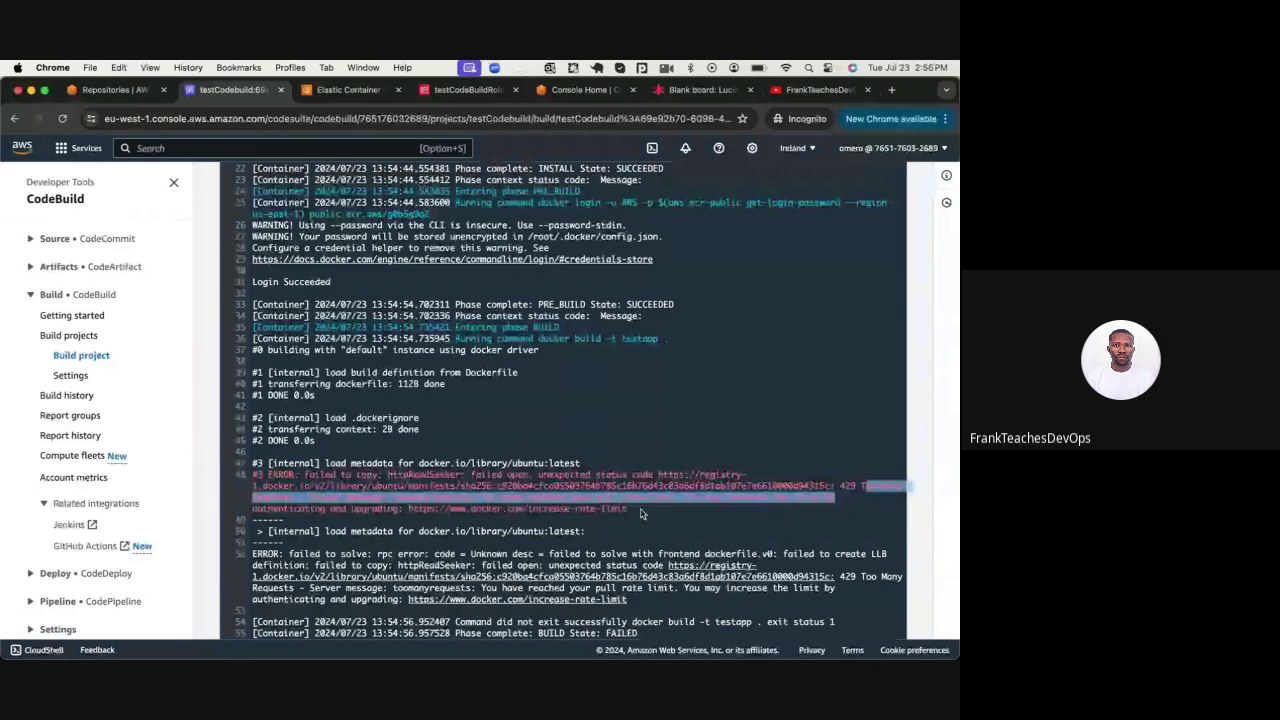
{"action": "left_click", "coordinate": [891, 93]}
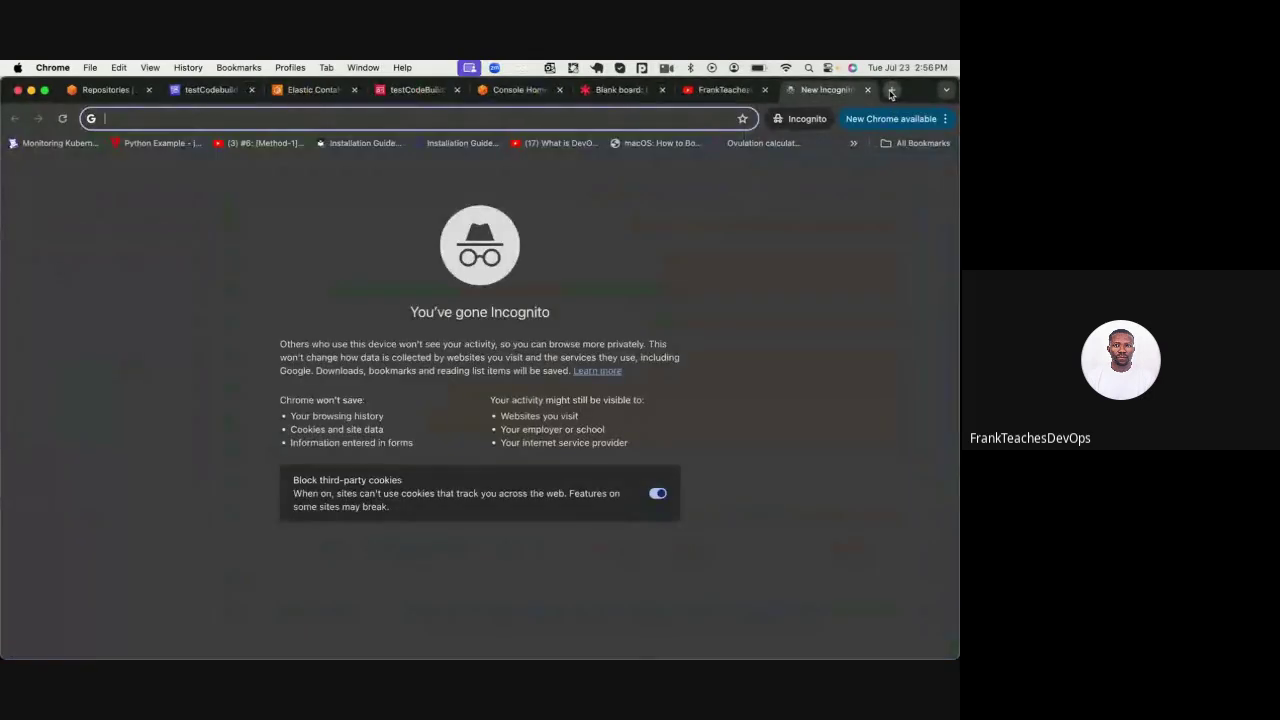
Search Google for the copied Too Many Requests pull rate-limit error
{"action": "type", "text": "google.com"}
{"action": "key", "text": "Return"}
{"action": "key", "text": "super+v"}
{"action": "key", "text": "Return"}
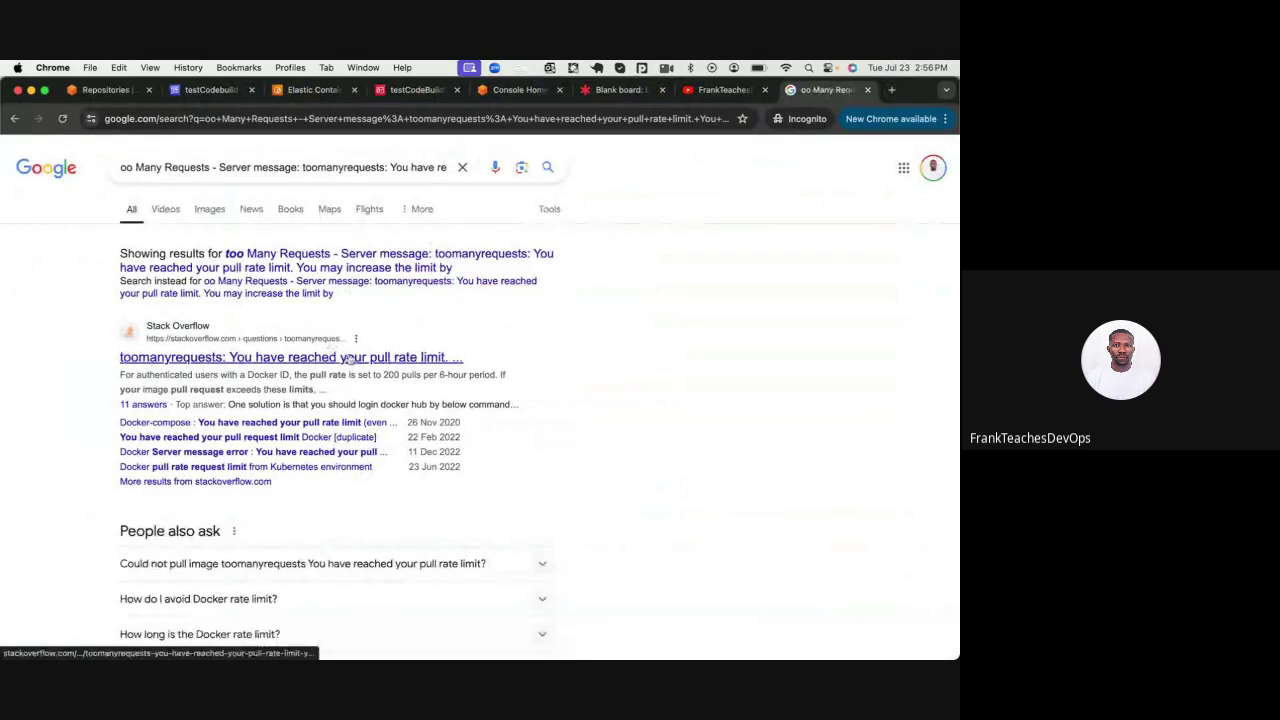
Read the Docker pull-limit answers and add the missing 't' to the search query
{"action": "left_click", "coordinate": [350, 358]}
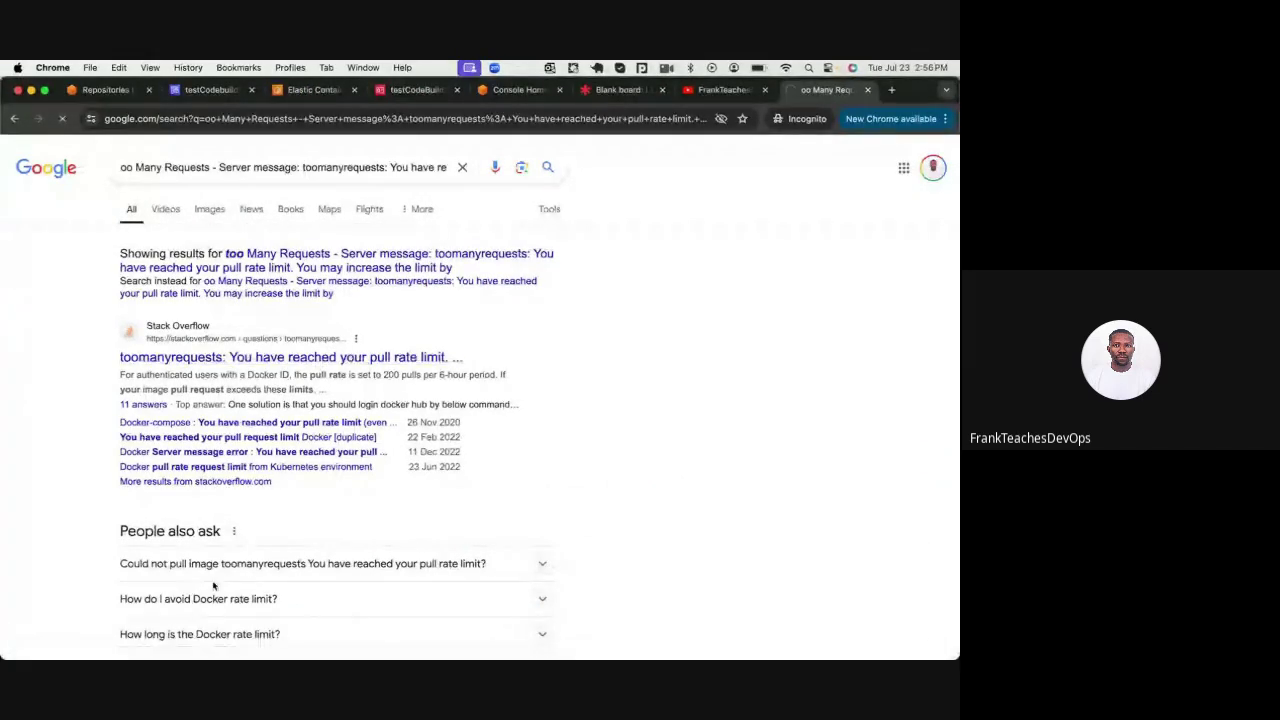
{"action": "scroll", "coordinate": [238, 604], "scroll_direction": "down", "scroll_amount": 2}
{"action": "scroll", "coordinate": [238, 604], "scroll_direction": "down", "scroll_amount": 1}
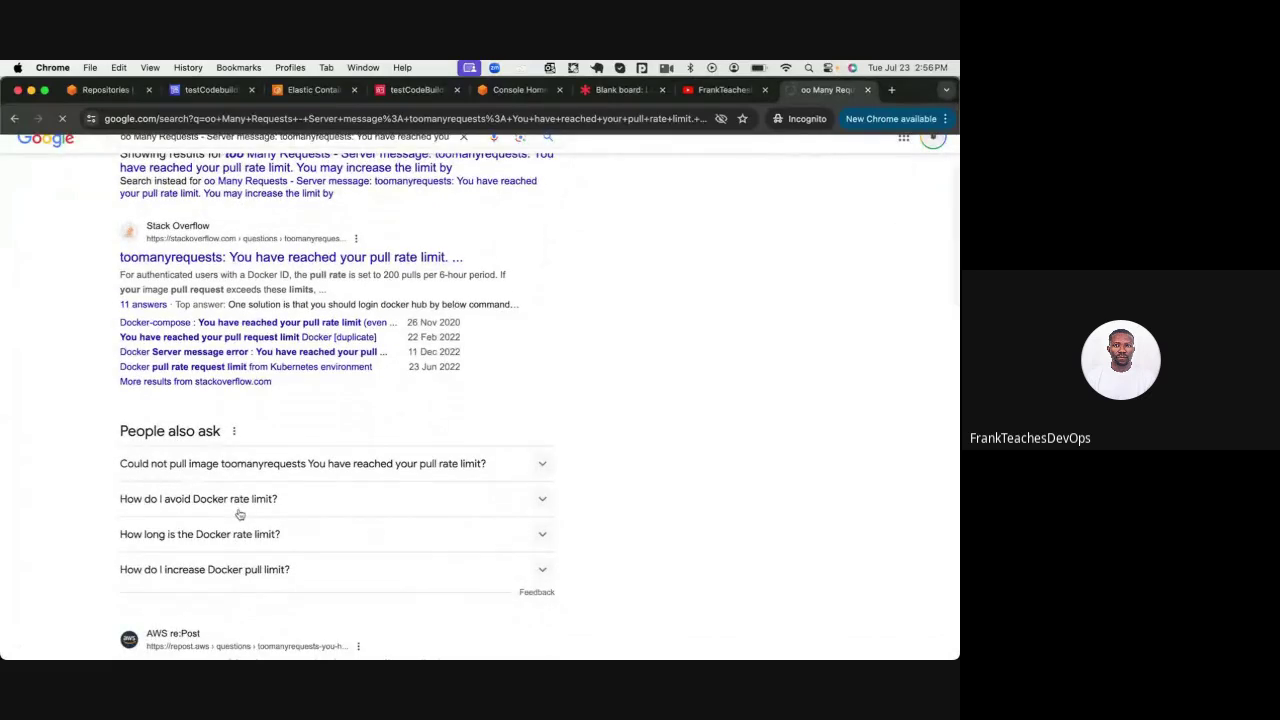
{"action": "scroll", "coordinate": [360, 520], "scroll_direction": "up", "scroll_amount": 1}
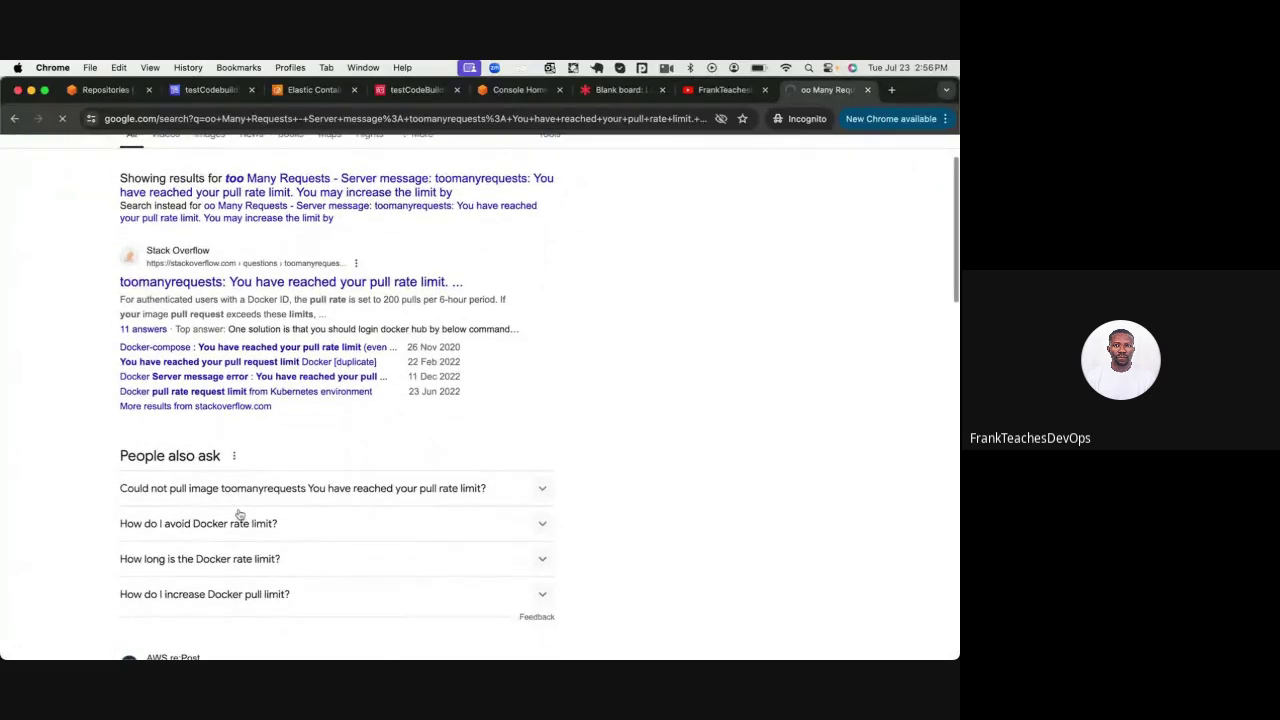
{"action": "left_click", "coordinate": [257, 596]}
{"action": "scroll", "coordinate": [259, 600], "scroll_direction": "down", "scroll_amount": 2}
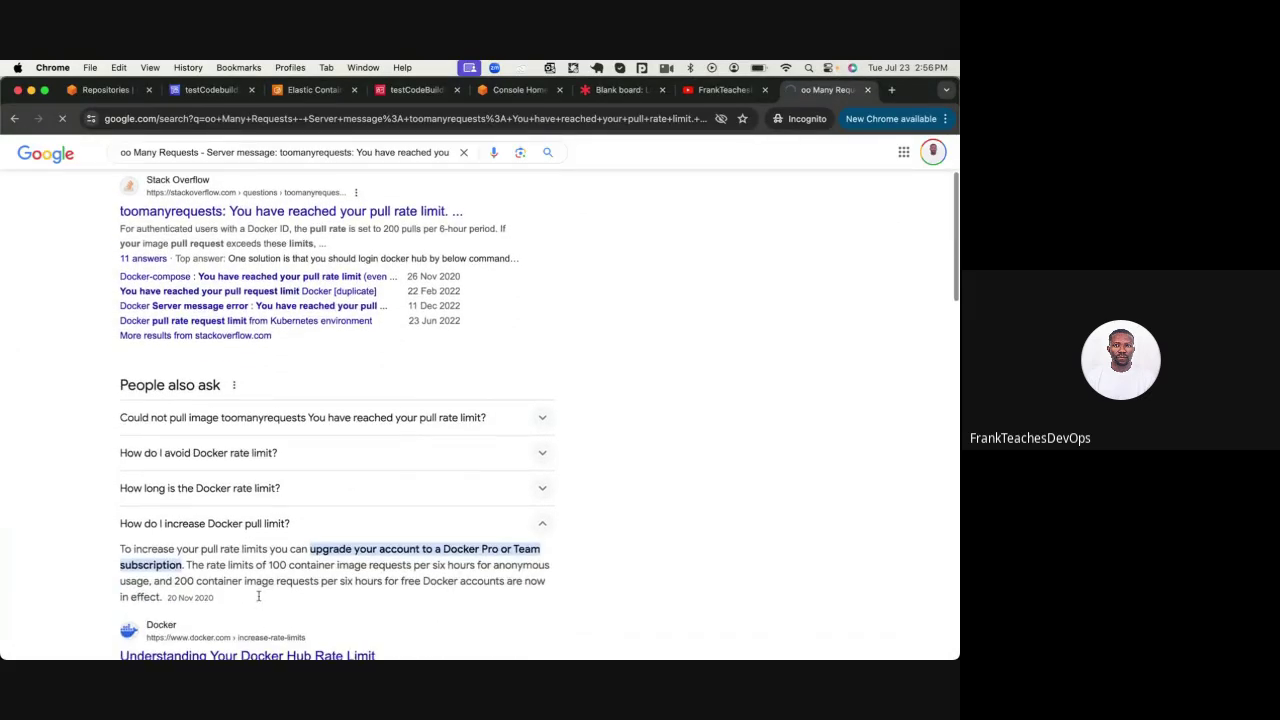
{"action": "left_click", "coordinate": [255, 489]}
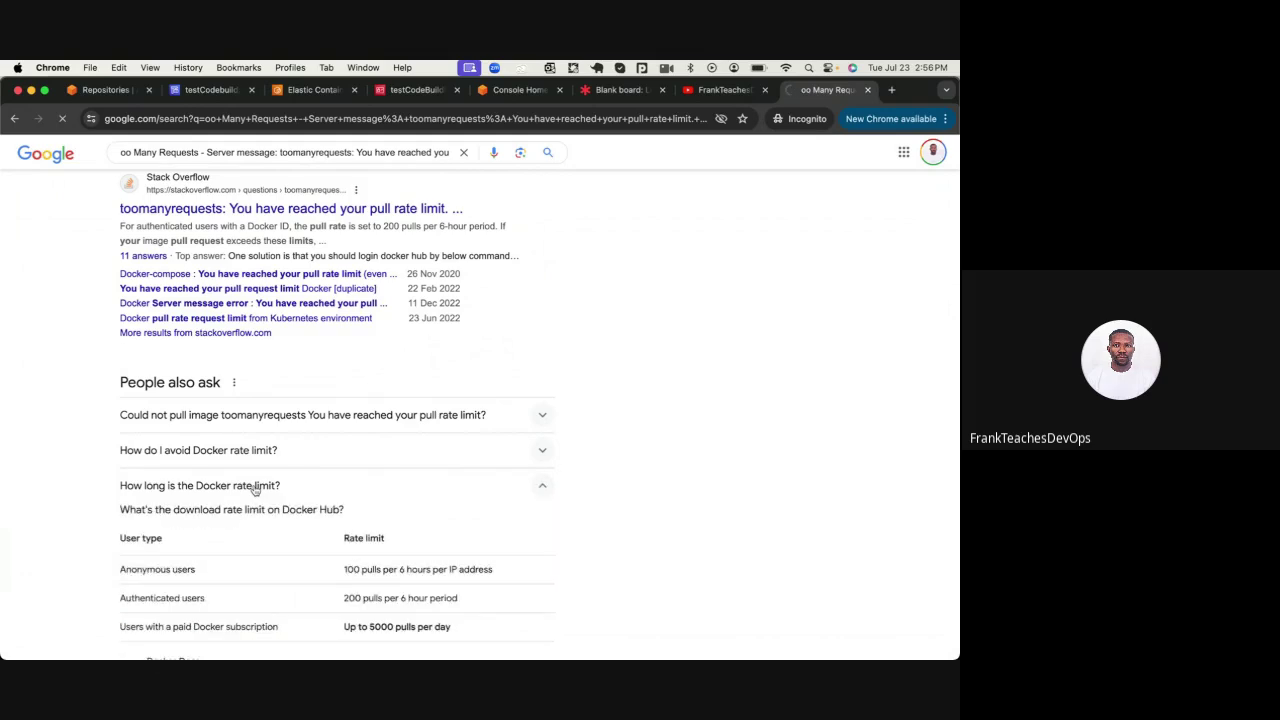
{"action": "scroll", "coordinate": [255, 489], "scroll_direction": "up", "scroll_amount": 3}
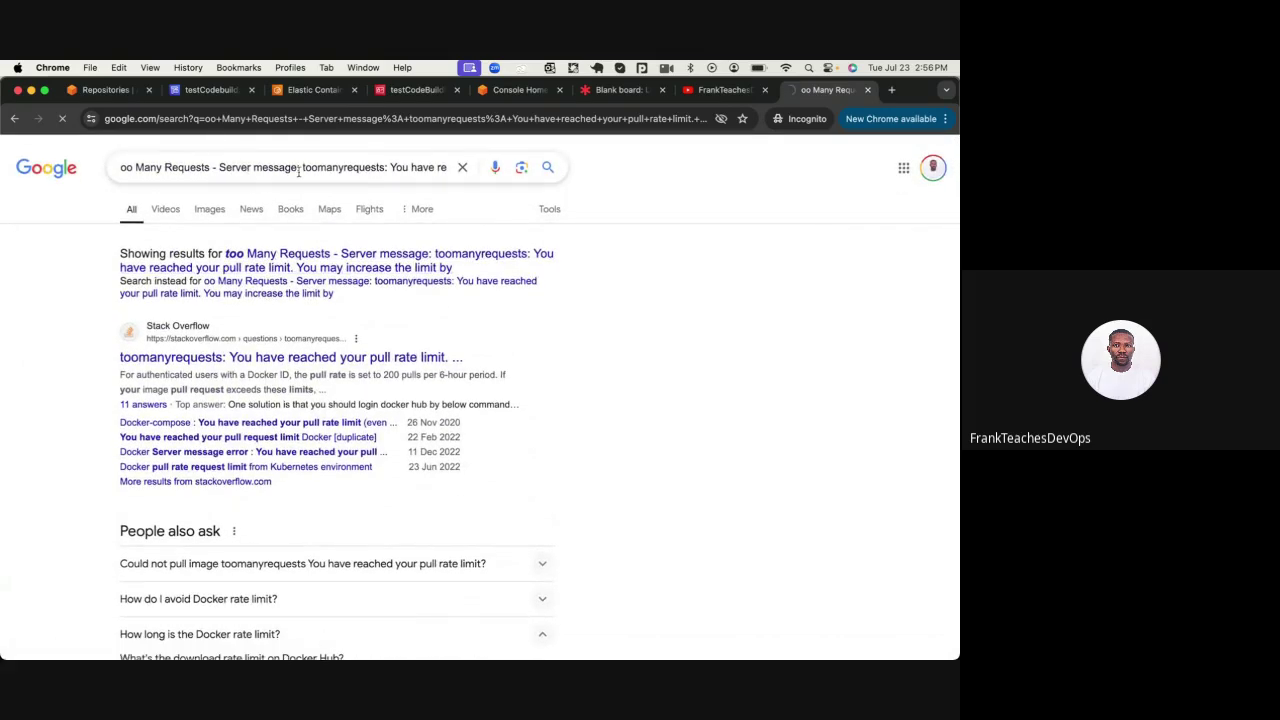
{"action": "left_click", "coordinate": [300, 170]}
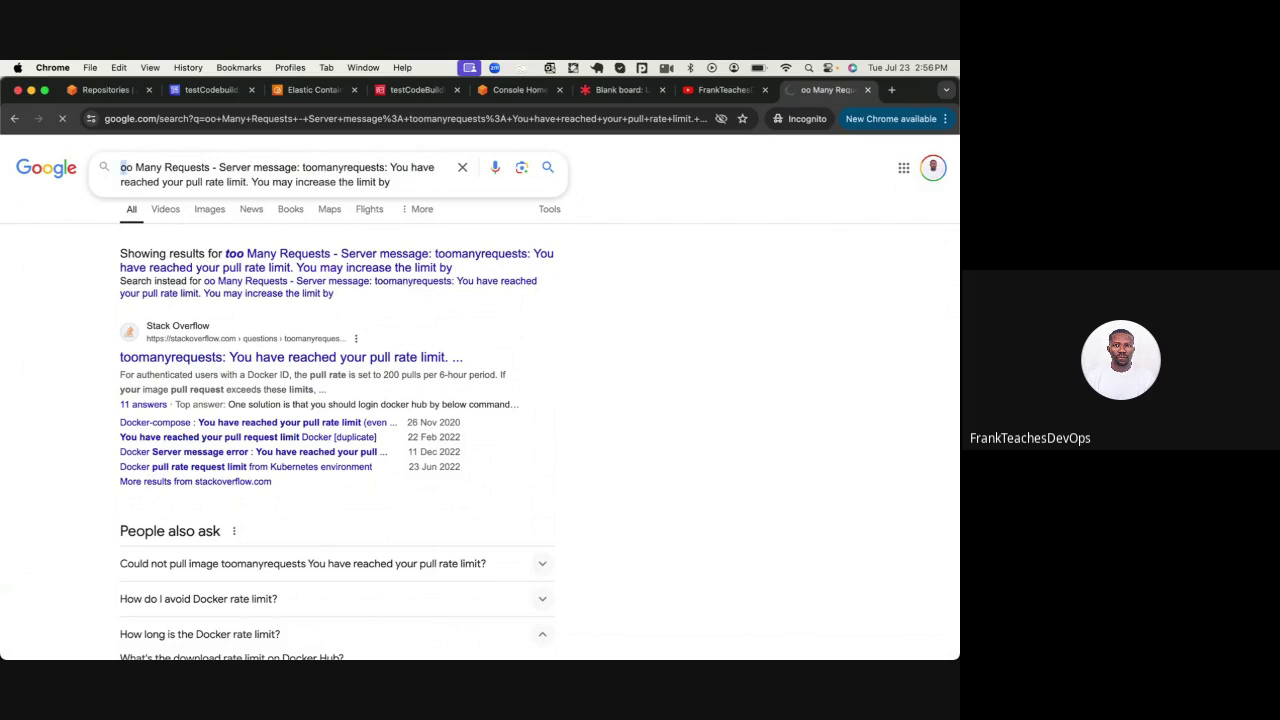
{"action": "type", "text": "t"}
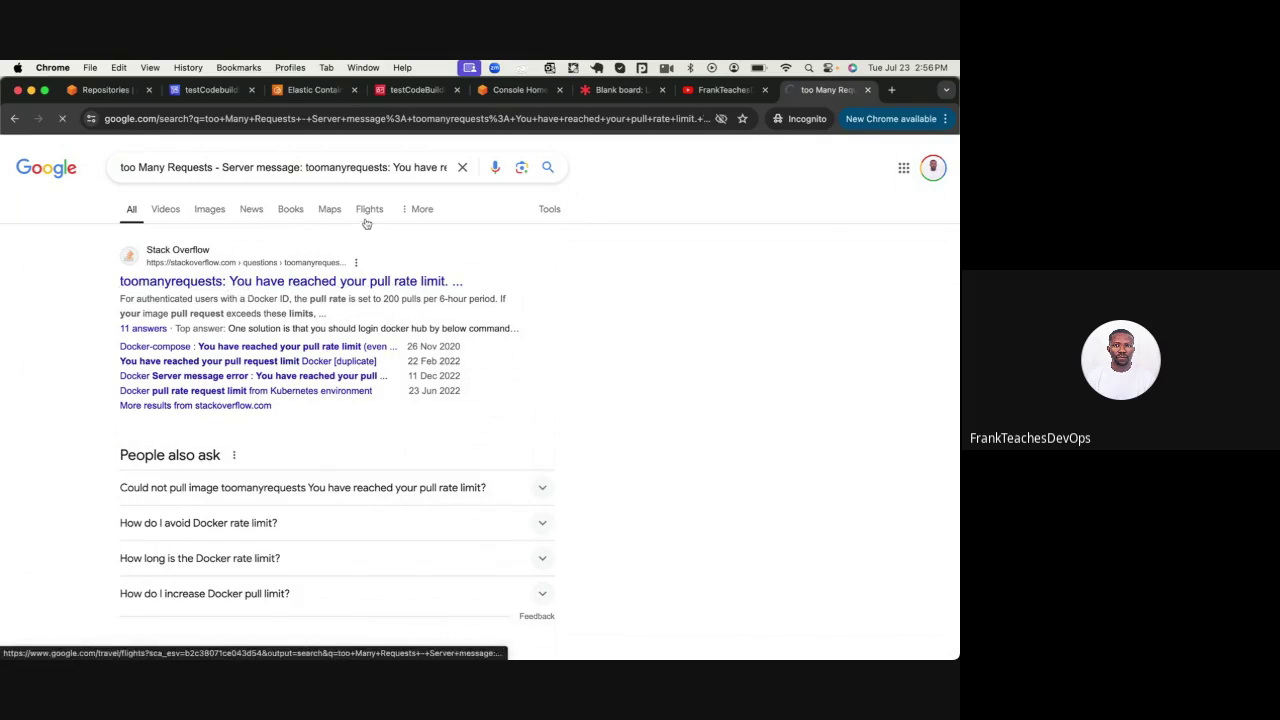
Refine the search query with 'codebuild' and browse the CodeBuild-specific results
{"action": "left_click", "coordinate": [341, 166]}
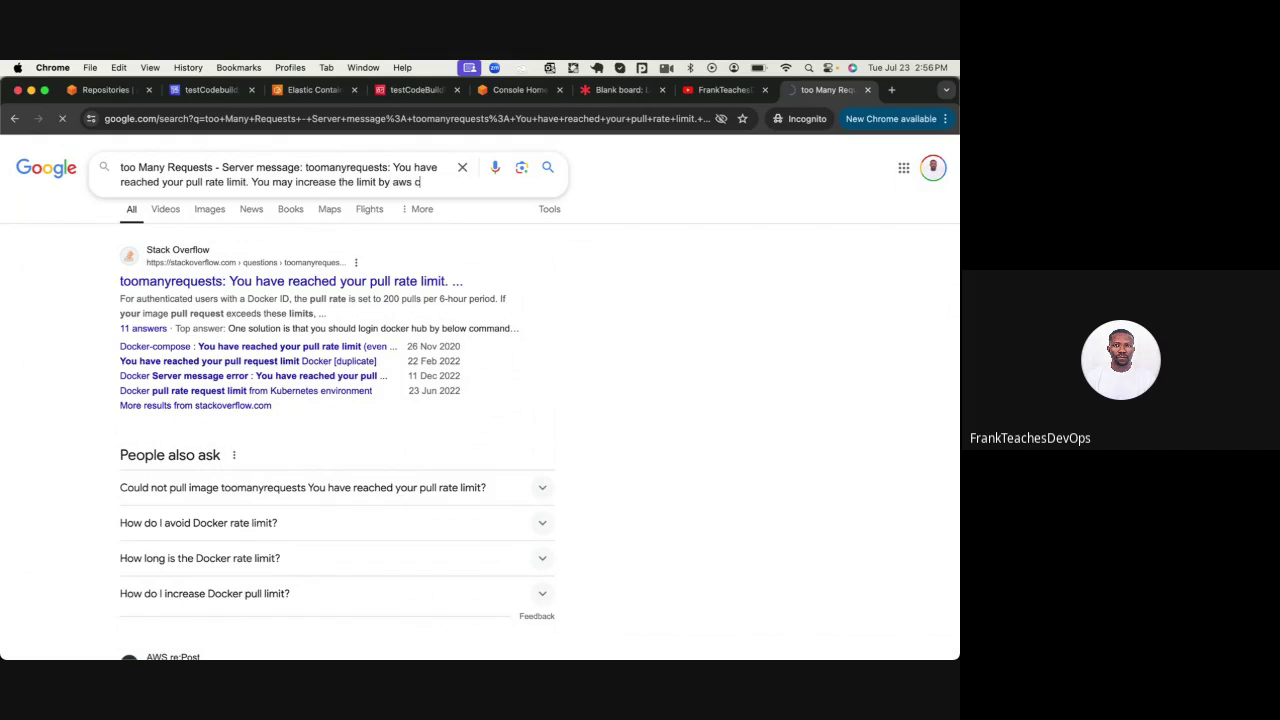
{"action": "type", "text": "odebuild"}
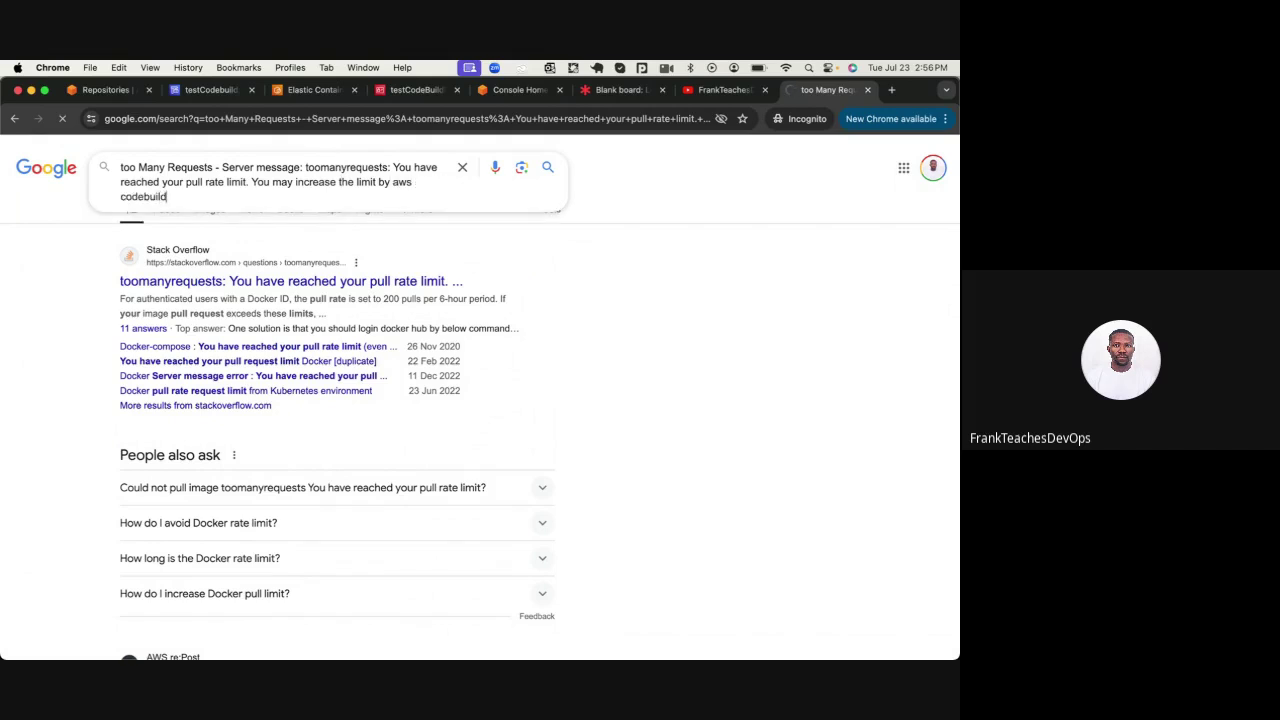
{"action": "scroll", "coordinate": [222, 446], "scroll_direction": "down", "scroll_amount": 3}
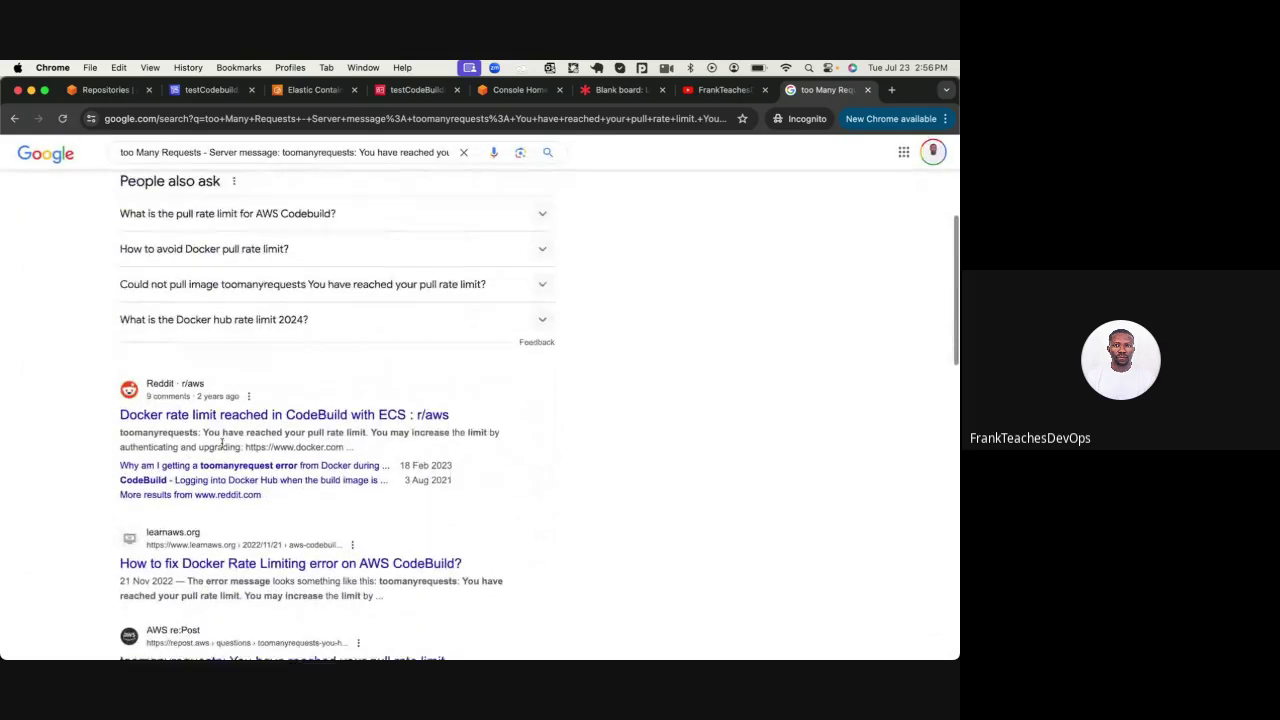
{"action": "scroll", "coordinate": [222, 446], "scroll_direction": "down", "scroll_amount": 3}
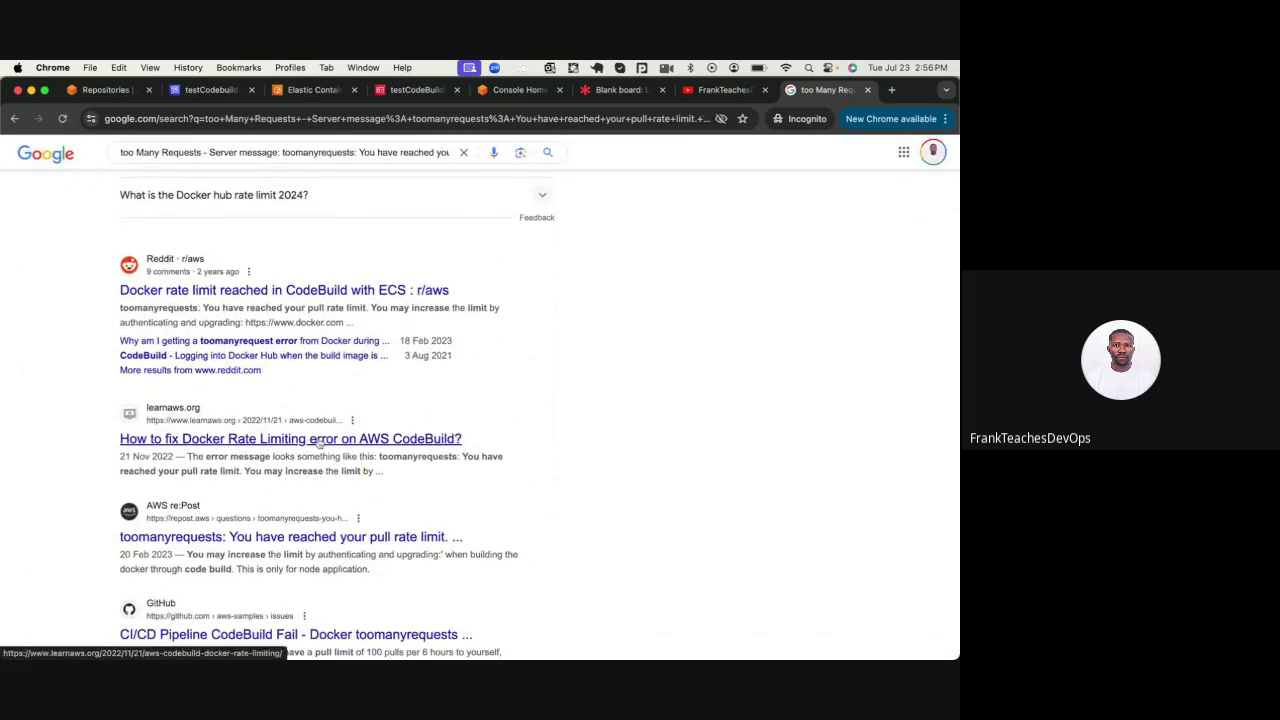
{"action": "scroll", "coordinate": [252, 484], "scroll_direction": "down", "scroll_amount": 2}
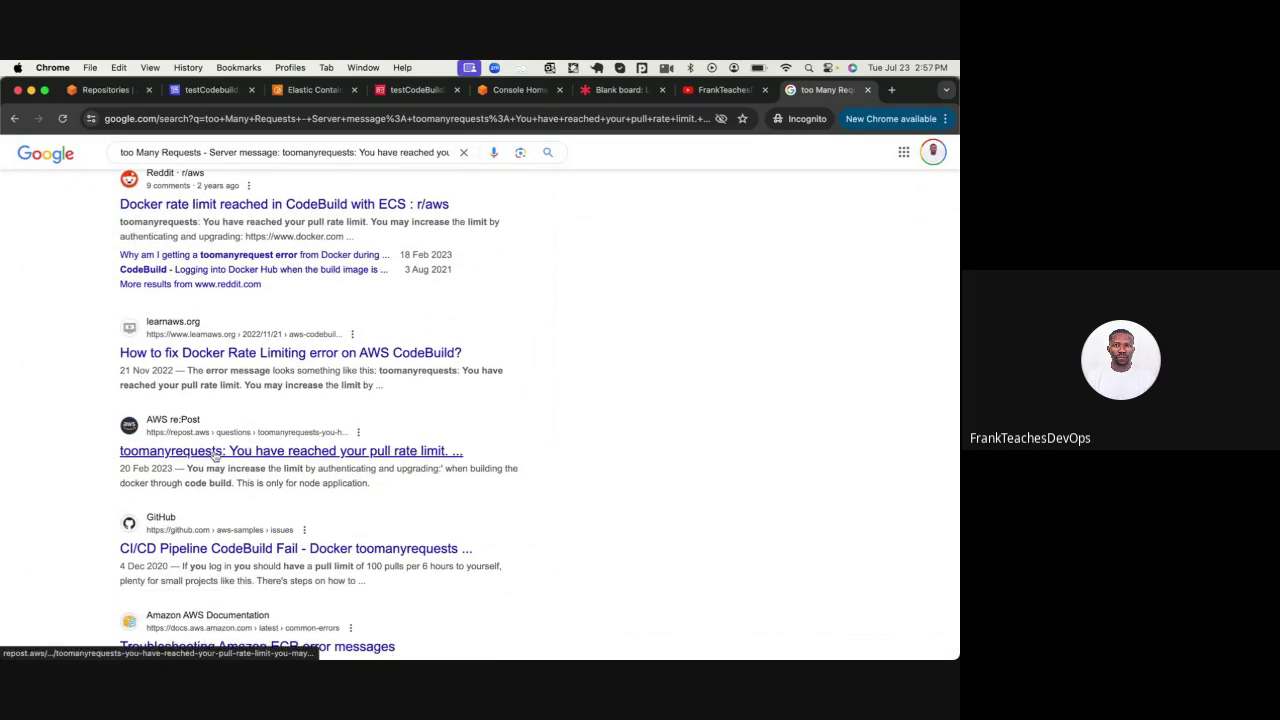
Open the re:Post answer and the Troubleshooting Amazon ECR docs in new tabs
{"action": "right_click", "coordinate": [213, 455]}
{"action": "left_click", "coordinate": [247, 433]}
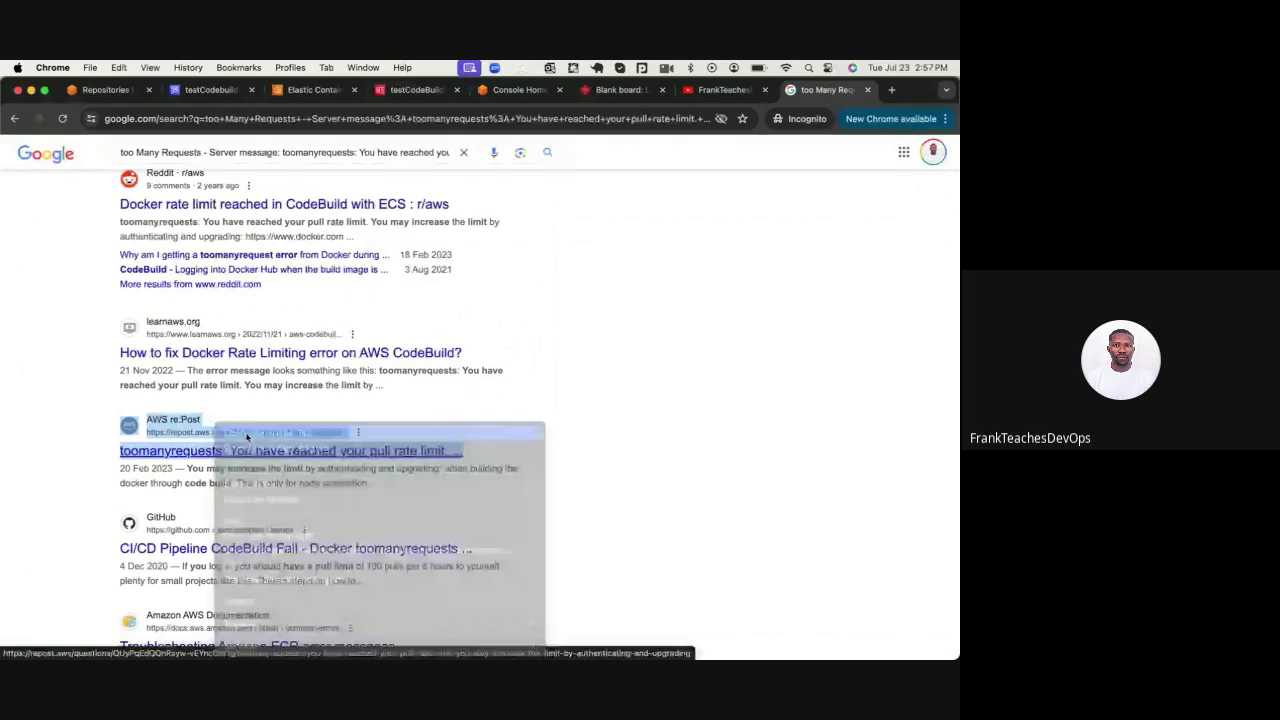
{"action": "scroll", "coordinate": [247, 437], "scroll_direction": "down", "scroll_amount": 4}
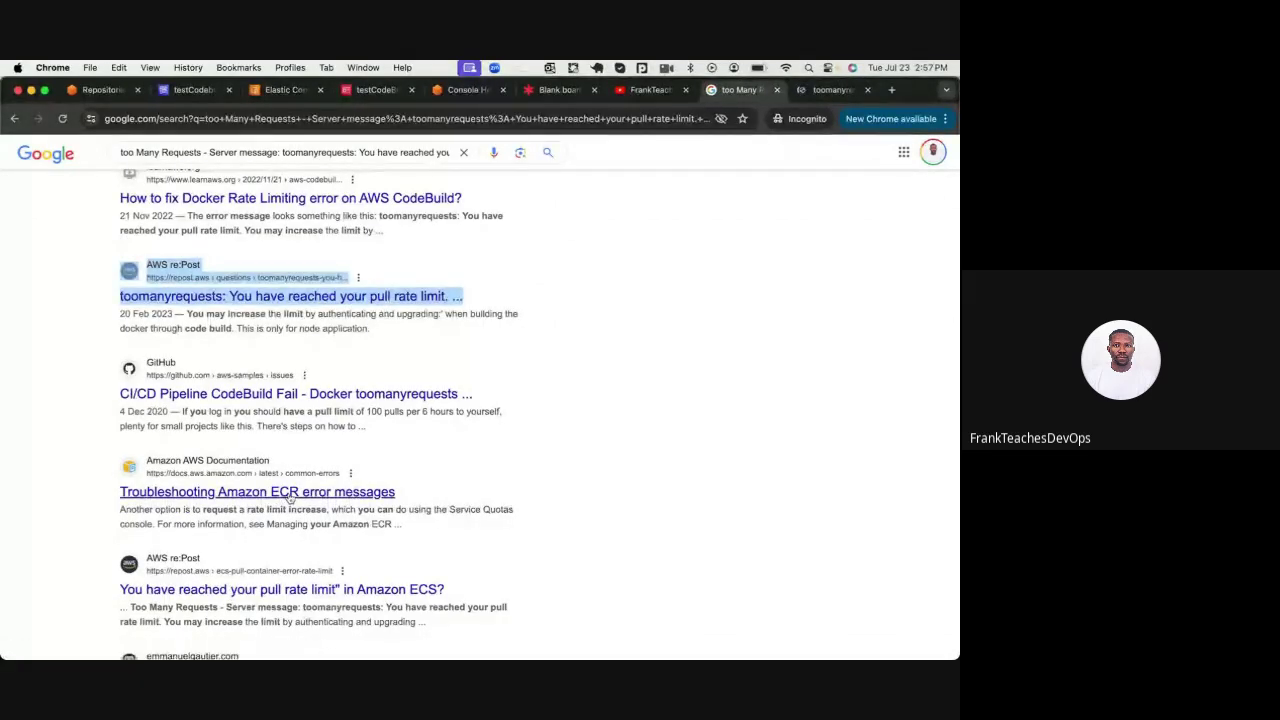
{"action": "right_click", "coordinate": [289, 497]}
{"action": "left_click", "coordinate": [330, 436]}
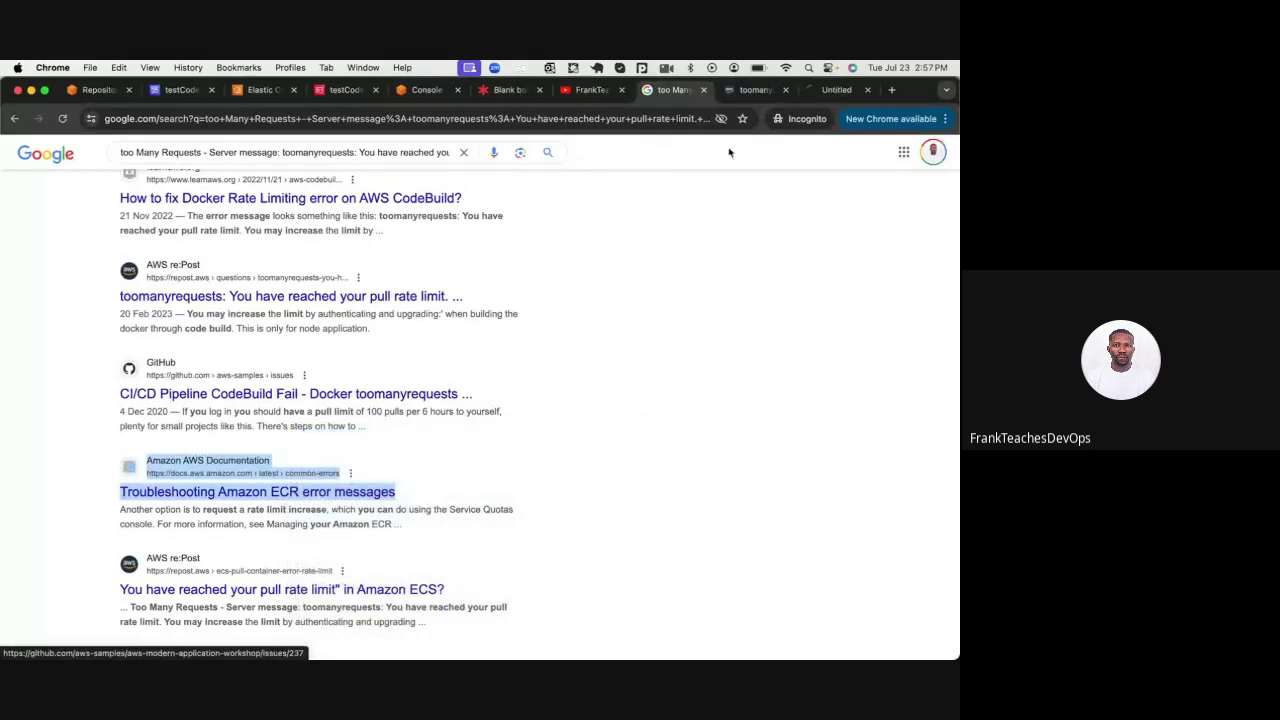
Accept cookies on the re:Post question and read its accepted answer on Docker Hub pull limits
{"action": "left_click", "coordinate": [750, 90]}
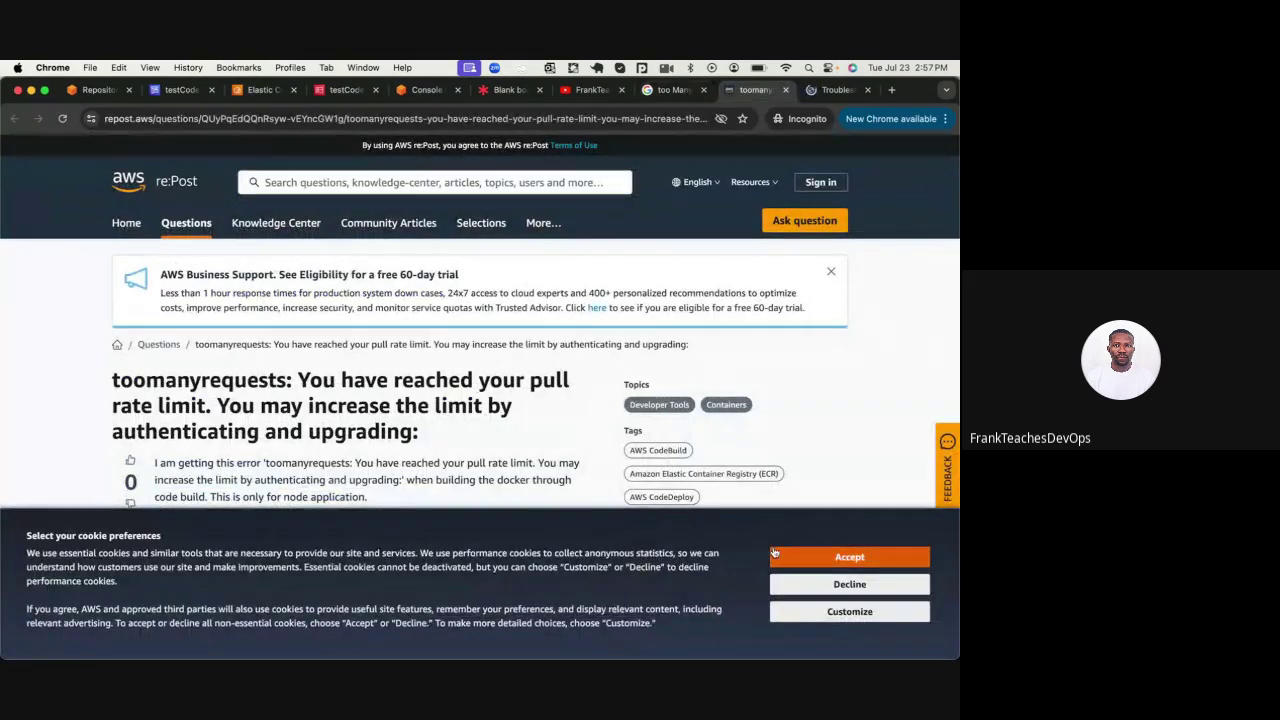
{"action": "left_click", "coordinate": [806, 556]}
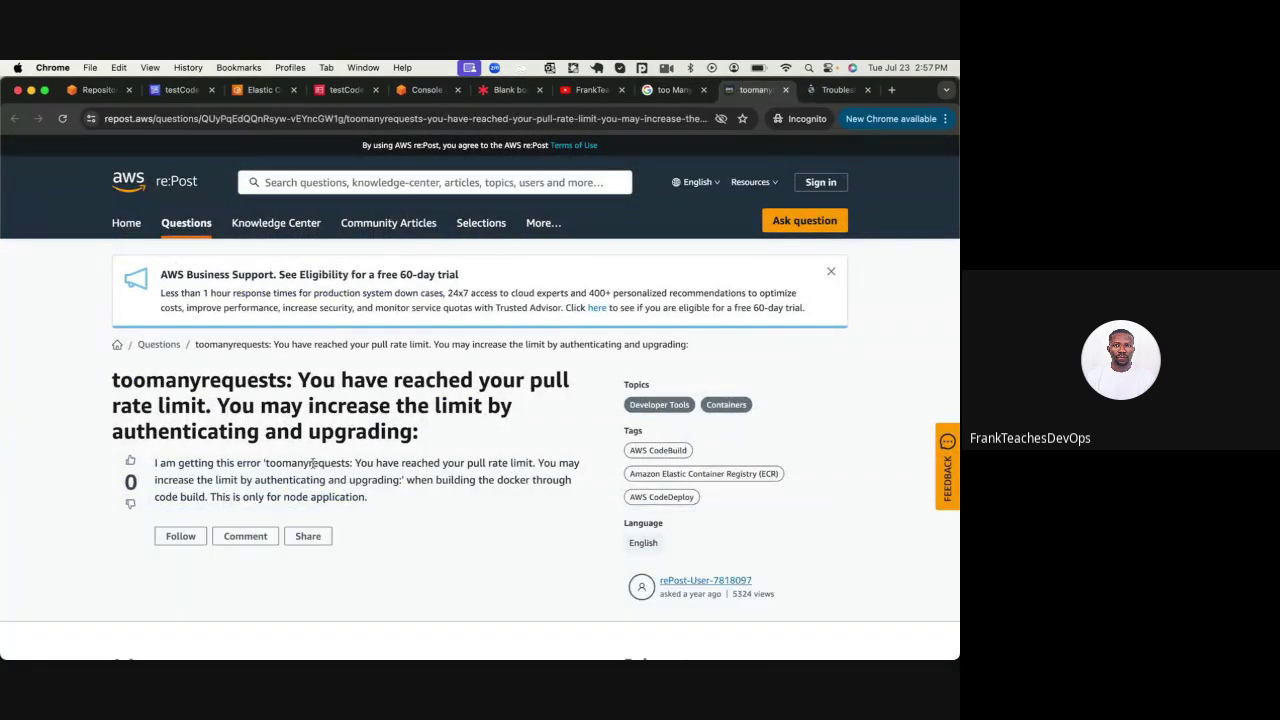
{"action": "scroll", "coordinate": [365, 475], "scroll_direction": "down", "scroll_amount": 5}
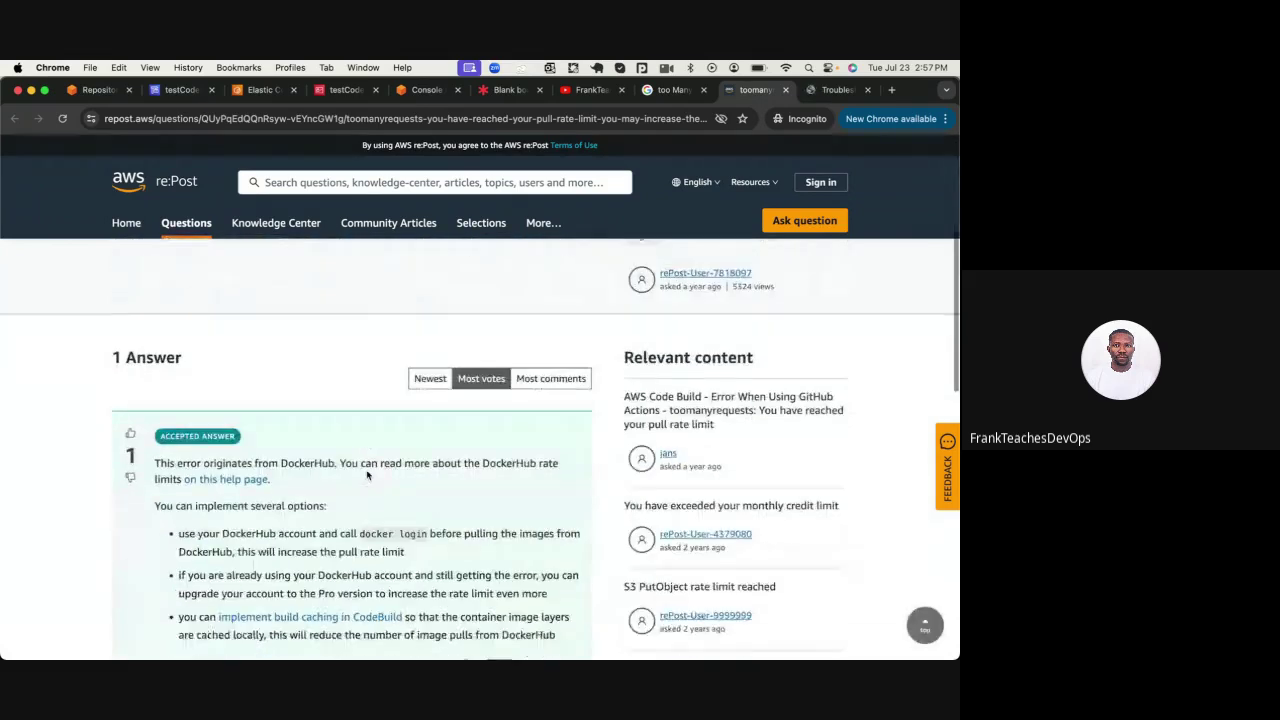
{"action": "scroll", "coordinate": [367, 475], "scroll_direction": "down", "scroll_amount": 1}
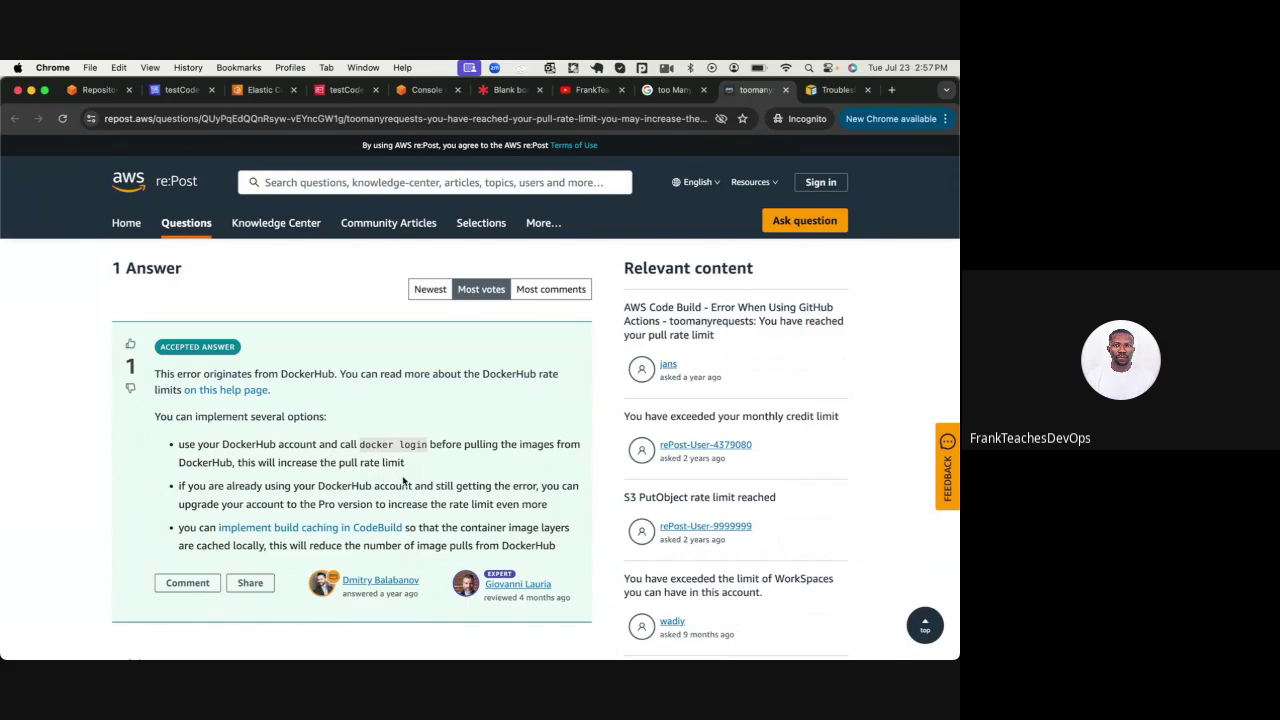
{"action": "scroll", "coordinate": [405, 481], "scroll_direction": "down", "scroll_amount": 1}
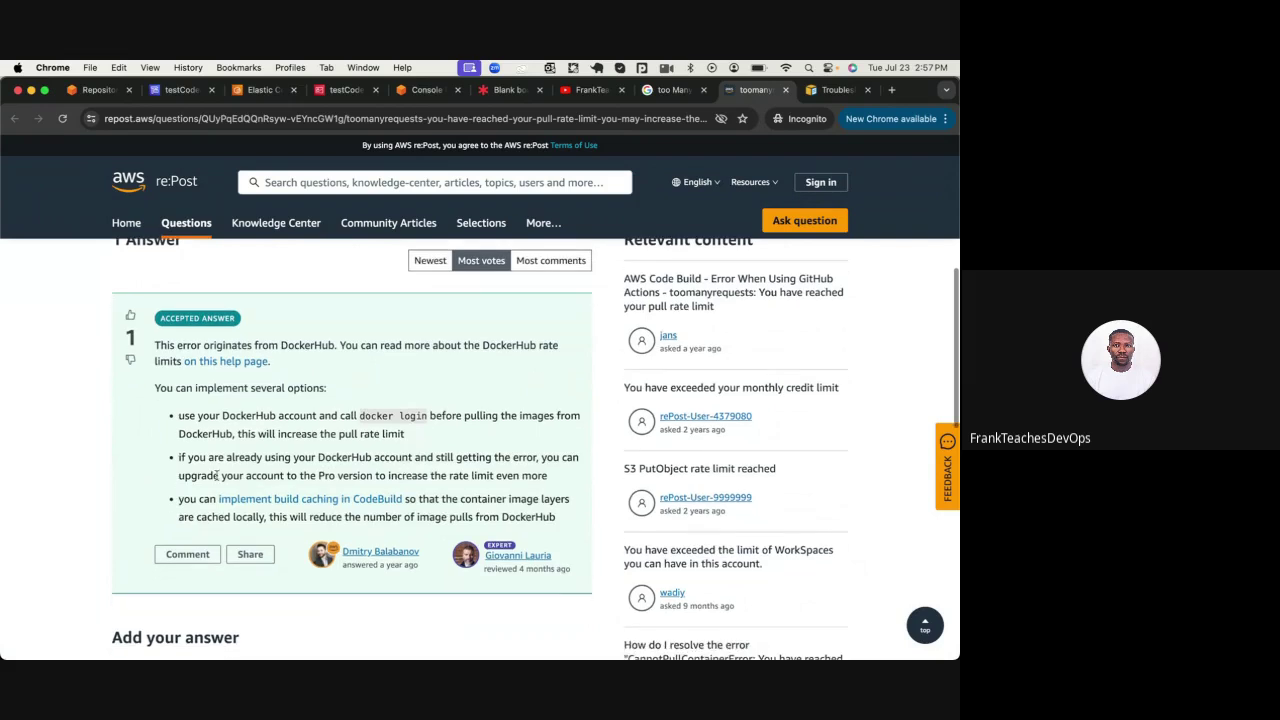
{"action": "scroll", "coordinate": [296, 474], "scroll_direction": "down", "scroll_amount": 2}
{"action": "scroll", "coordinate": [296, 474], "scroll_direction": "down", "scroll_amount": 1}
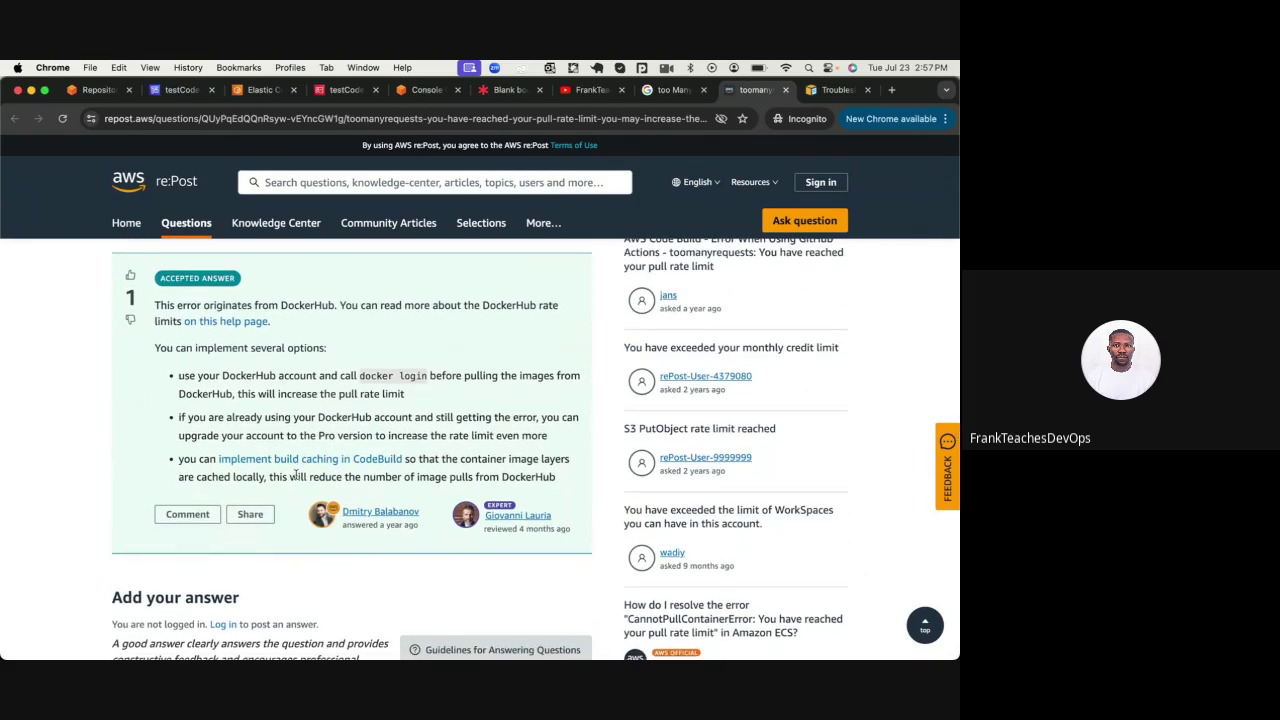
{"action": "scroll", "coordinate": [296, 476], "scroll_direction": "up", "scroll_amount": 2}
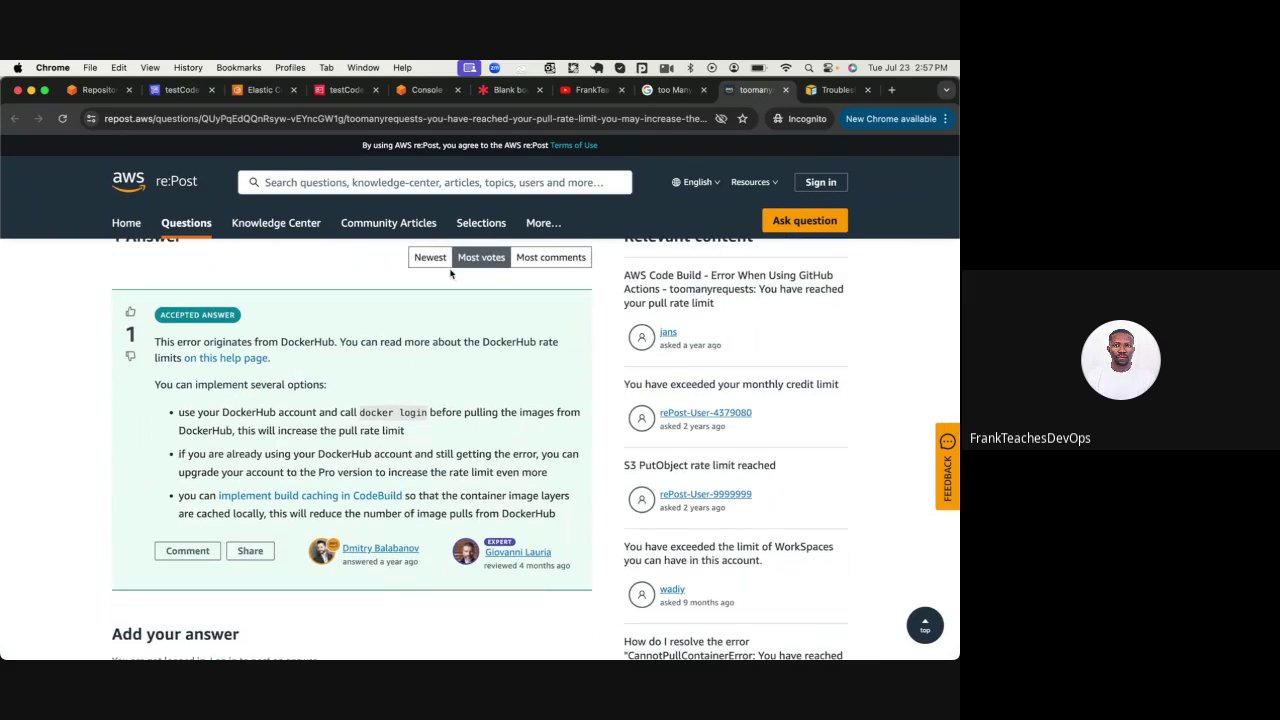
{"action": "left_click", "coordinate": [262, 90]}
Refresh the repositories, confirm testapp has no images, and start editing the public registry settings
{"action": "left_click", "coordinate": [491, 309]}
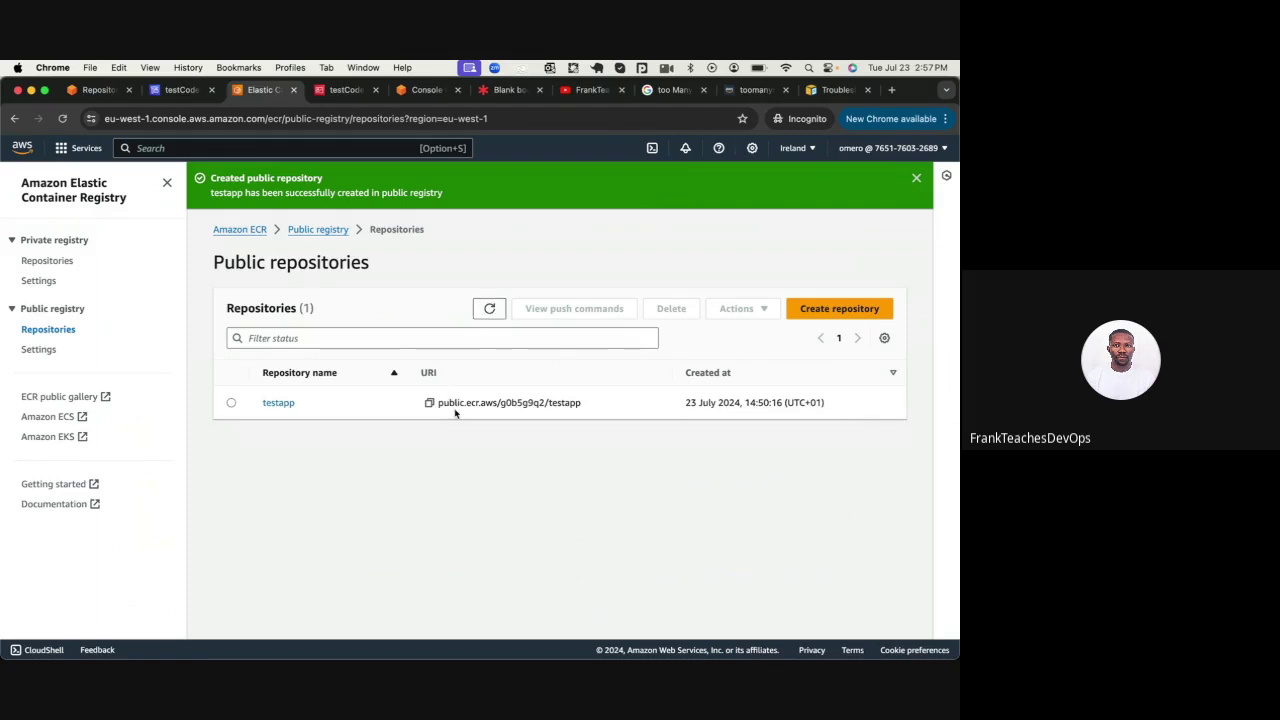
{"action": "left_click", "coordinate": [272, 401]}
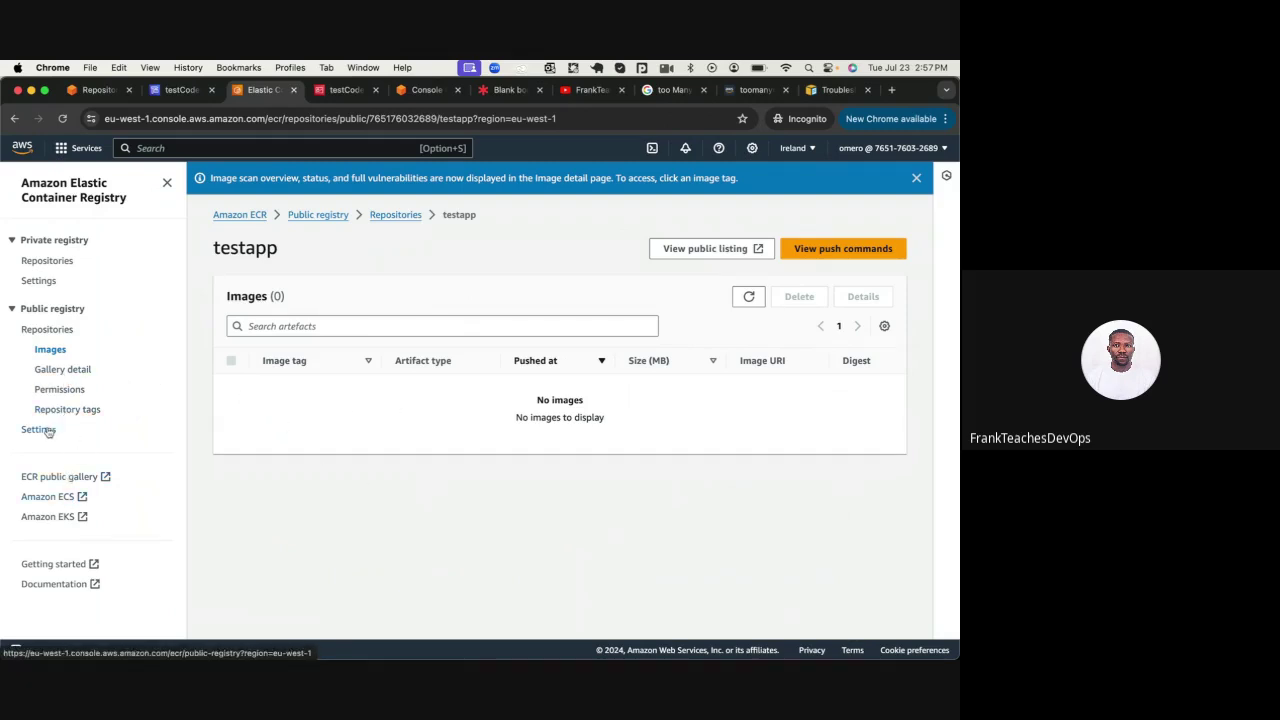
{"action": "left_click", "coordinate": [46, 430]}
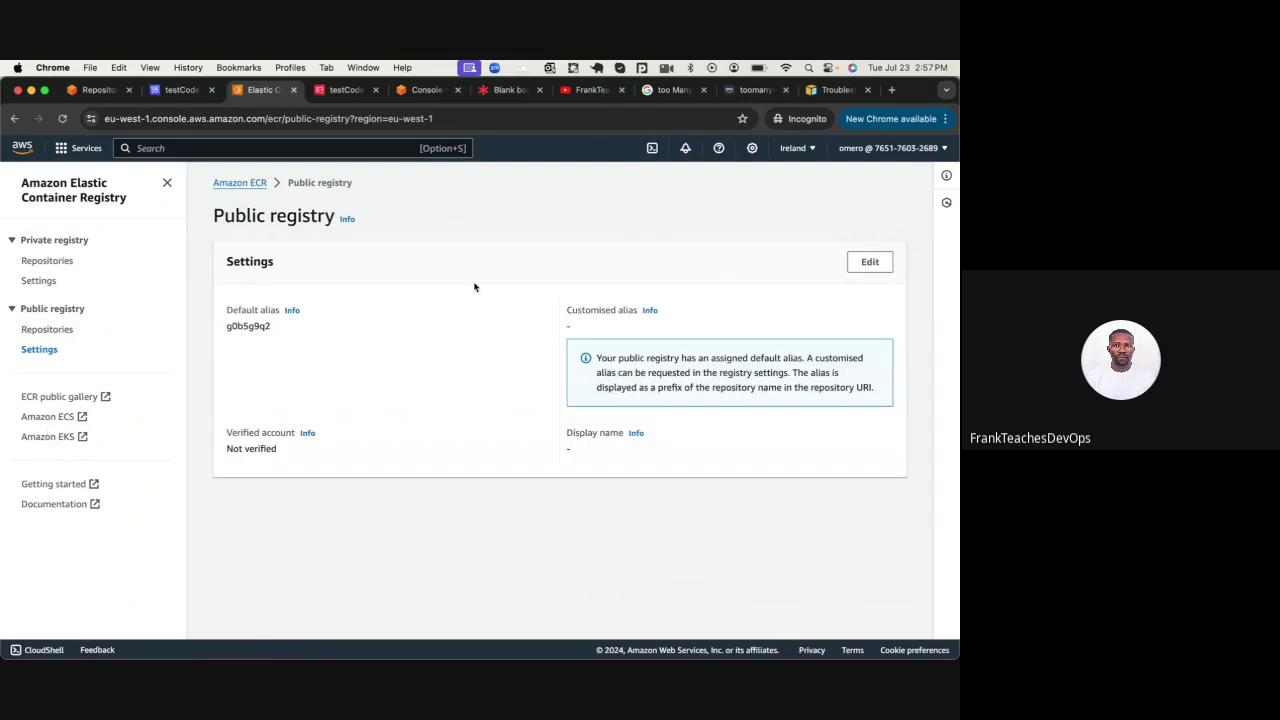
{"action": "left_click", "coordinate": [880, 262]}
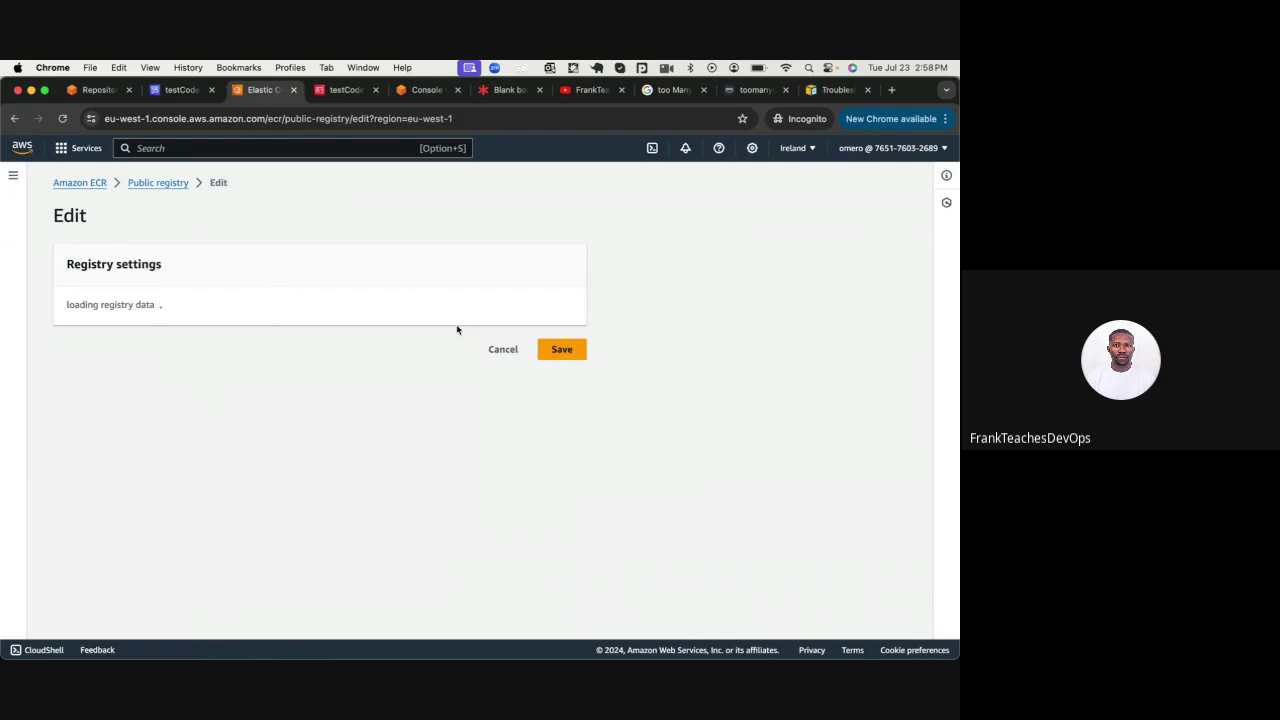
{"action": "left_click", "coordinate": [827, 92]}
Scroll through the ECR troubleshooting docs covering the HTTP 429 Too Many Requests error
{"action": "scroll", "coordinate": [476, 446], "scroll_direction": "down", "scroll_amount": 2}
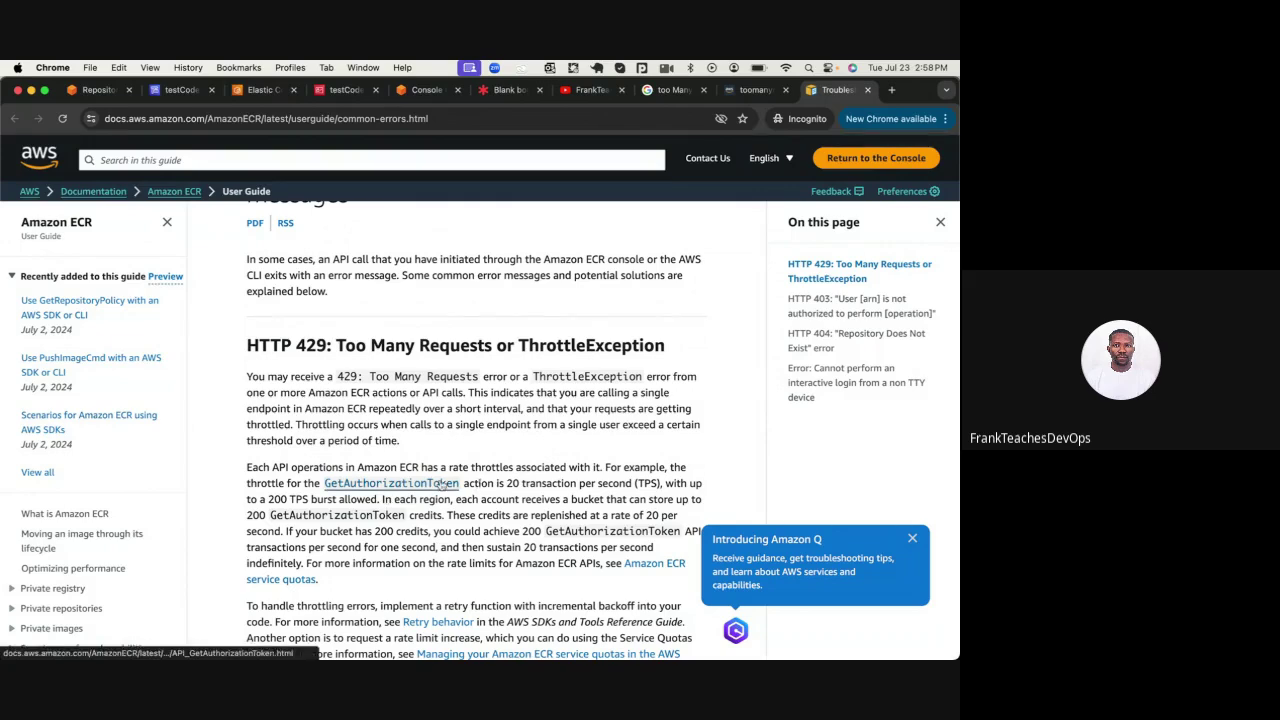
{"action": "scroll", "coordinate": [439, 480], "scroll_direction": "down", "scroll_amount": 5}
{"action": "scroll", "coordinate": [439, 480], "scroll_direction": "up", "scroll_amount": 3}
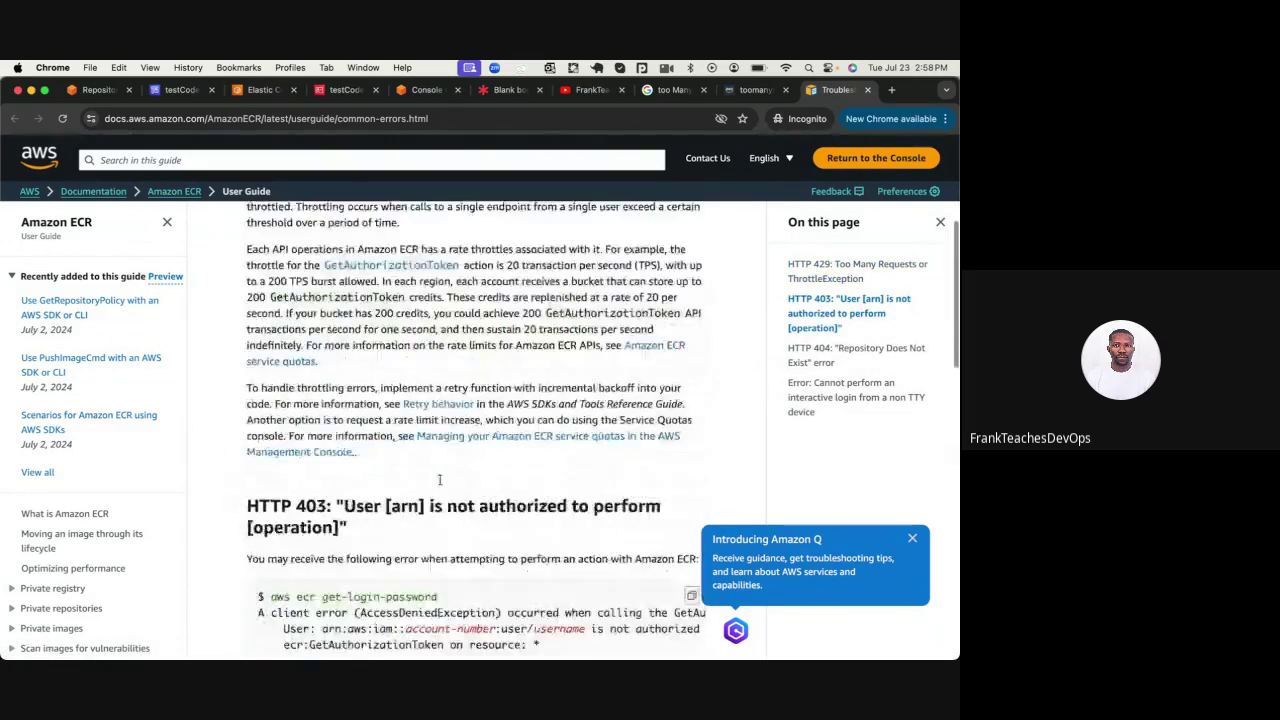
{"action": "scroll", "coordinate": [439, 480], "scroll_direction": "down", "scroll_amount": 6}
{"action": "scroll", "coordinate": [439, 480], "scroll_direction": "down", "scroll_amount": 5}
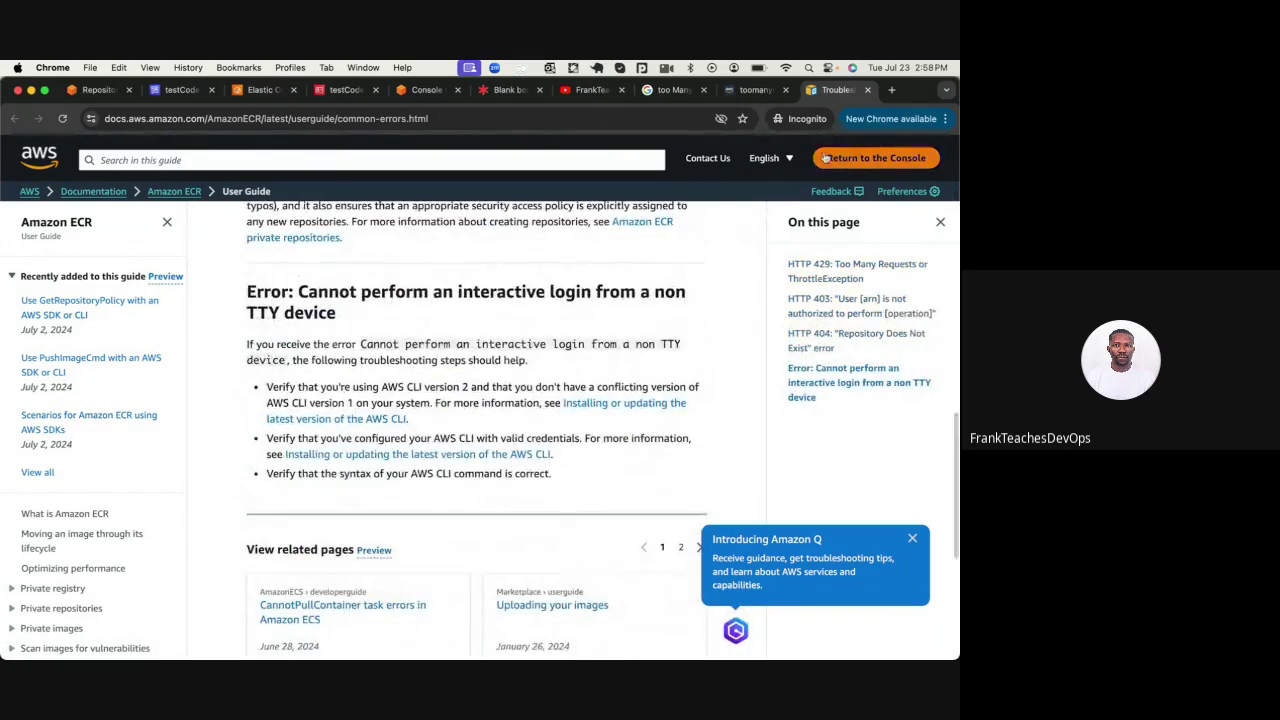
Close the docs tab and cancel the public registry edit without saving
{"action": "left_click", "coordinate": [867, 91]}
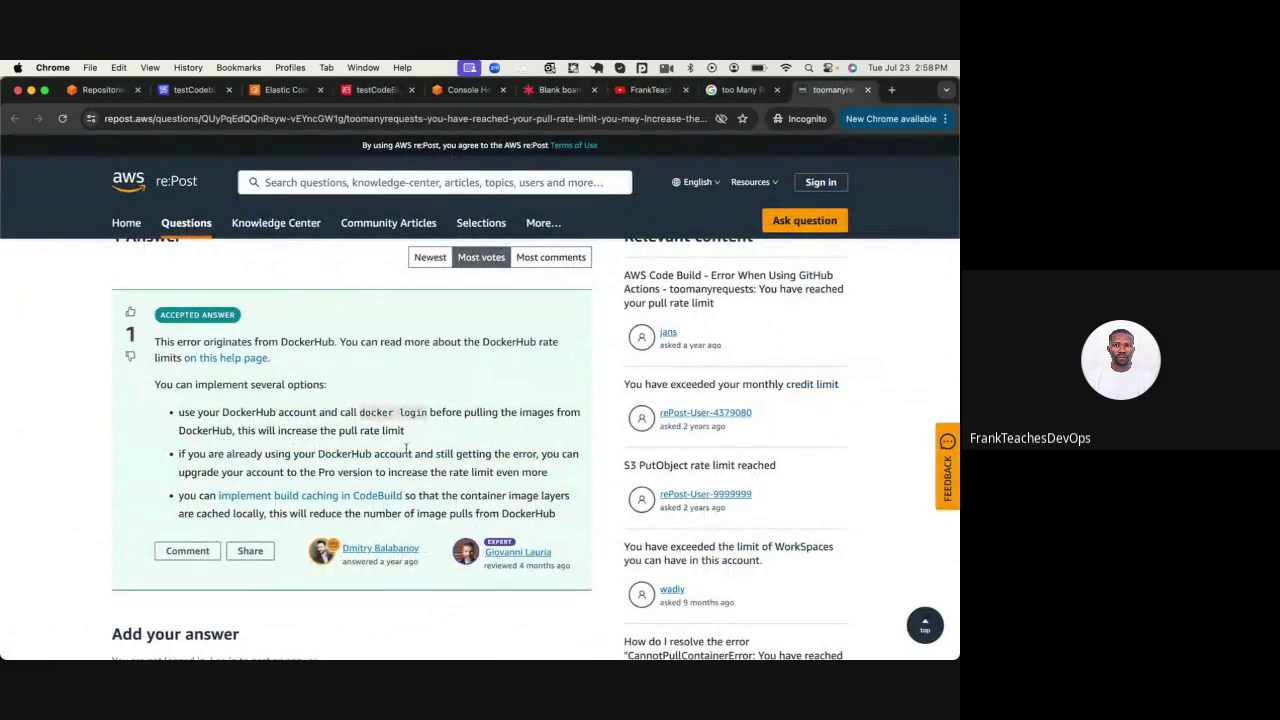
{"action": "left_click", "coordinate": [281, 95]}
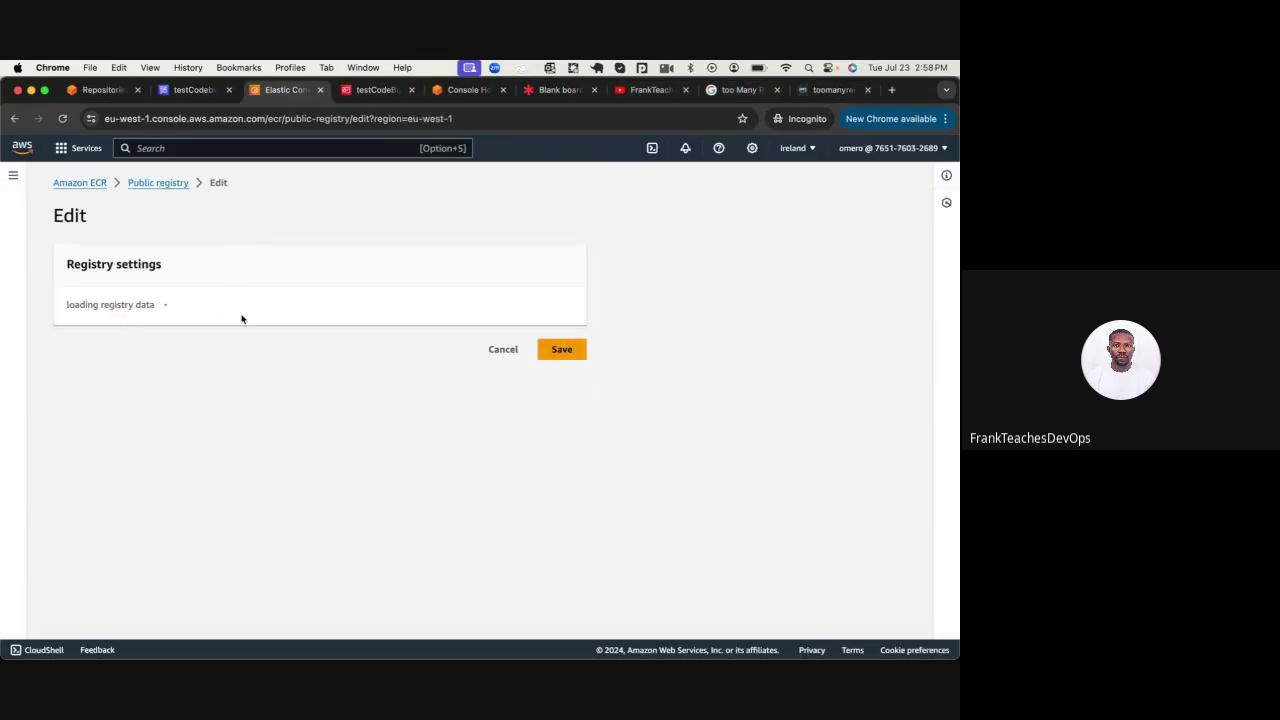
{"action": "left_click", "coordinate": [503, 350]}
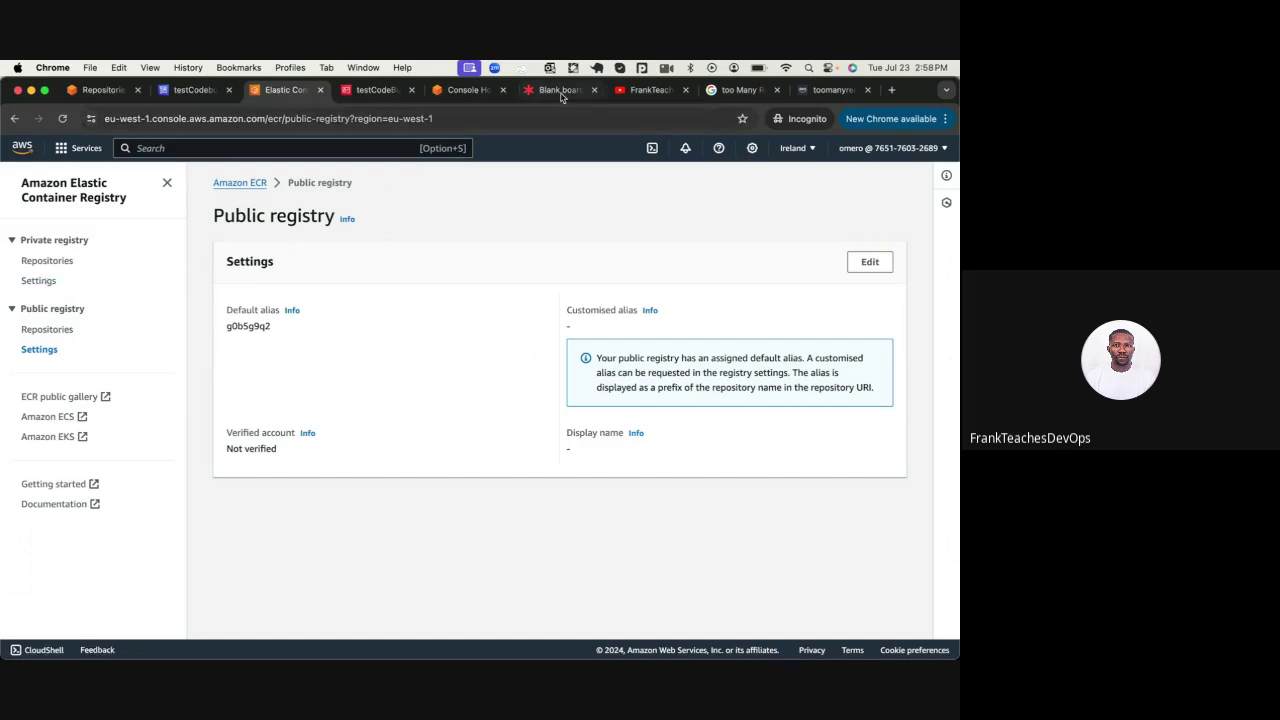
Return to the failed testCodebuild build, rerun it, and check the new build's phase details
{"action": "left_click", "coordinate": [195, 90]}
{"action": "scroll", "coordinate": [452, 241], "scroll_direction": "up", "scroll_amount": 10}
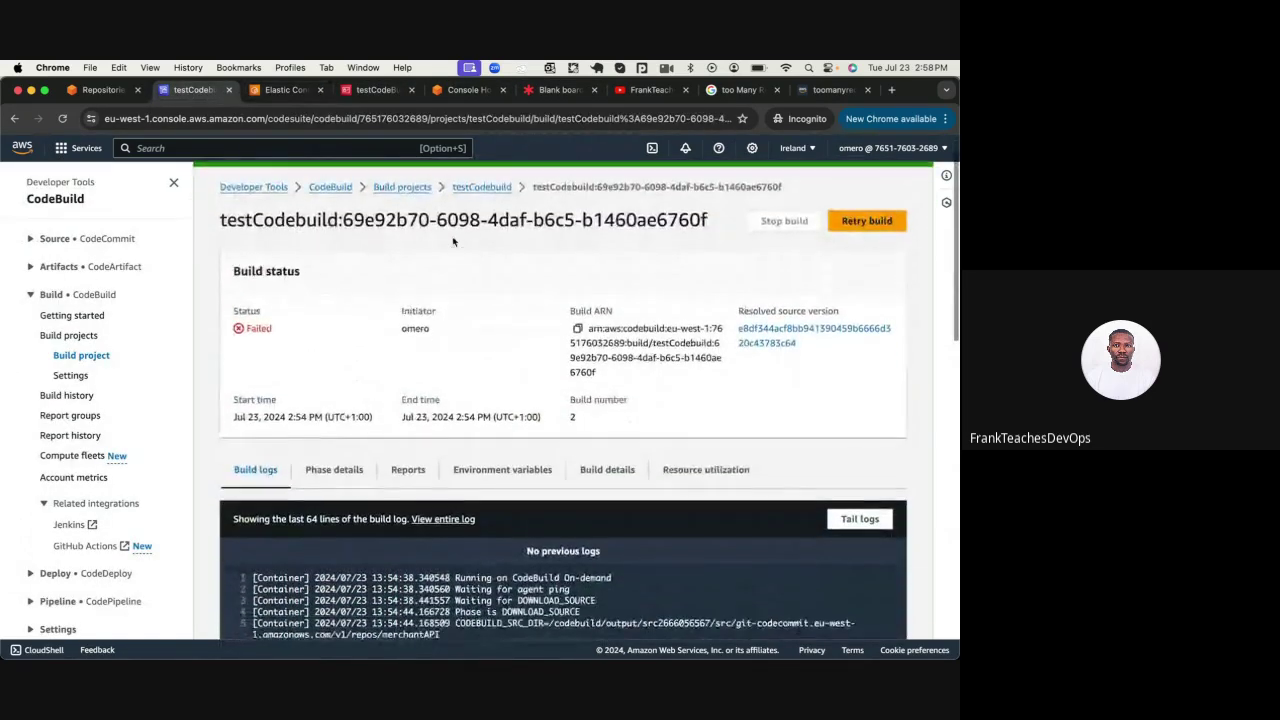
{"action": "scroll", "coordinate": [452, 241], "scroll_direction": "down", "scroll_amount": 10}
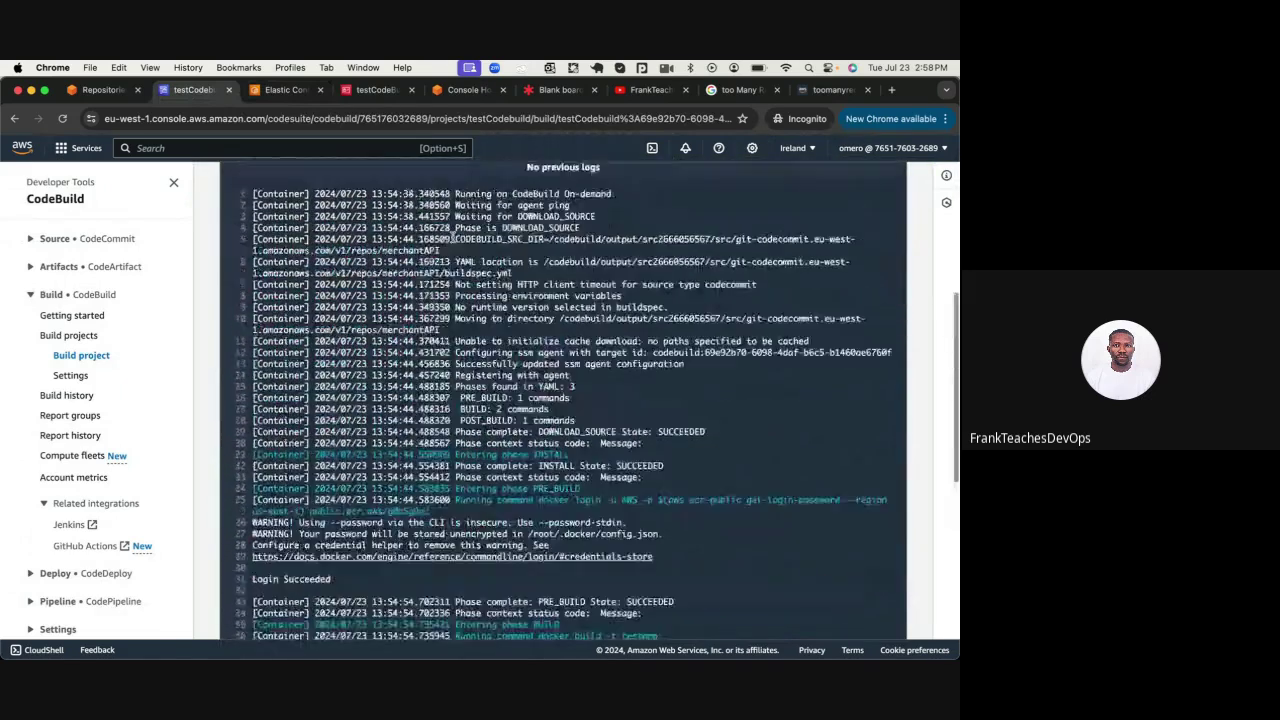
{"action": "scroll", "coordinate": [452, 241], "scroll_direction": "up", "scroll_amount": 10}
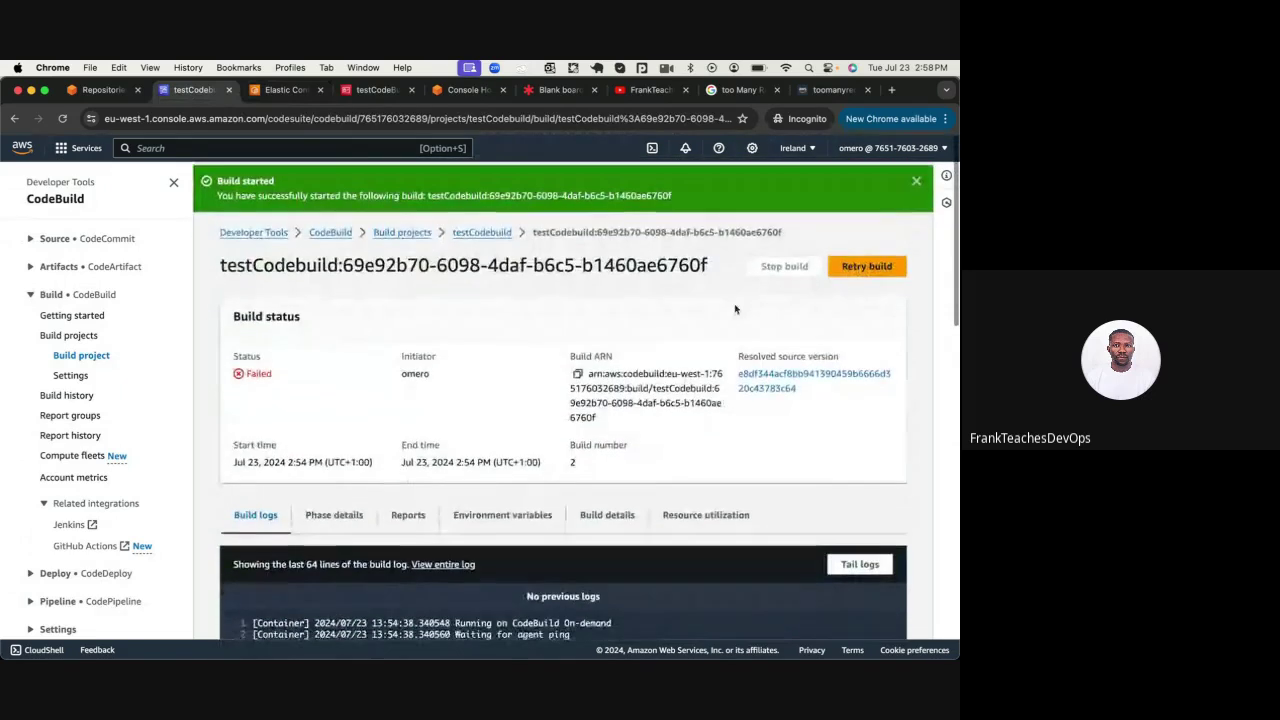
{"action": "left_click", "coordinate": [850, 264]}
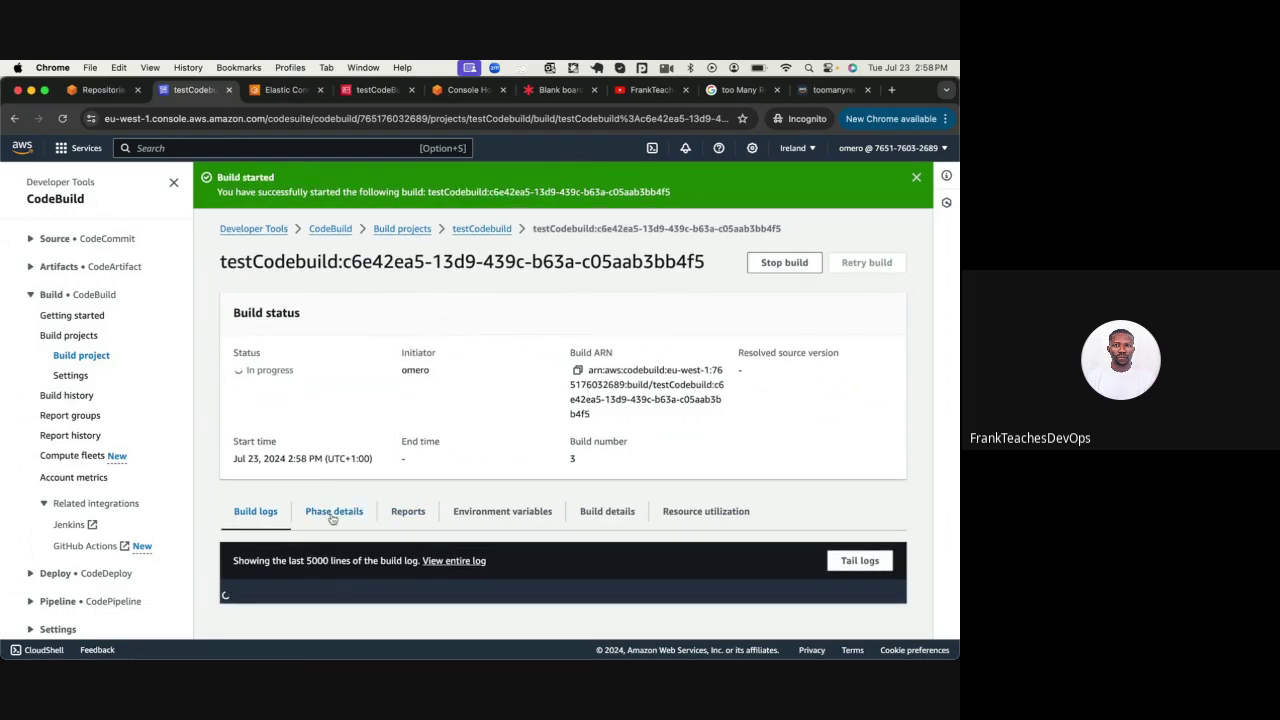
{"action": "left_click", "coordinate": [333, 511]}
{"action": "scroll", "coordinate": [333, 518], "scroll_direction": "down", "scroll_amount": 2}
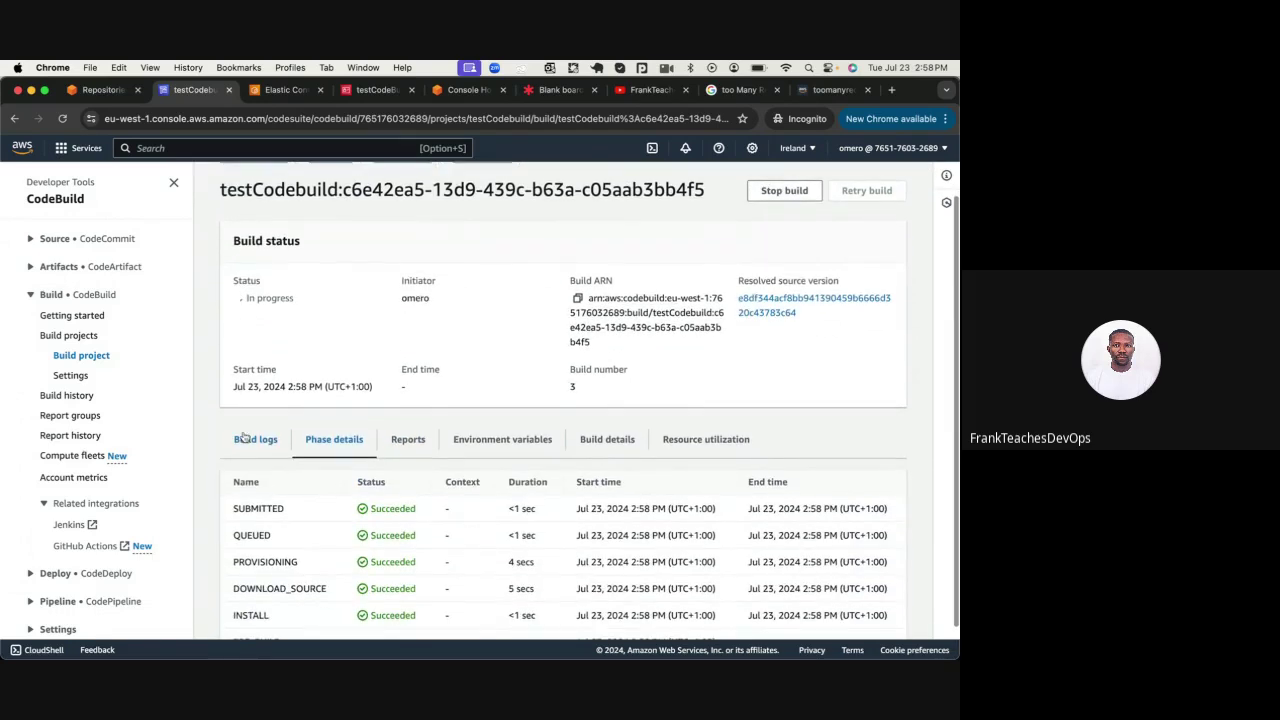
Follow the build log to POST_BUILD SUCCEEDED, then scroll back up to status Succeeded
{"action": "left_click", "coordinate": [246, 409]}
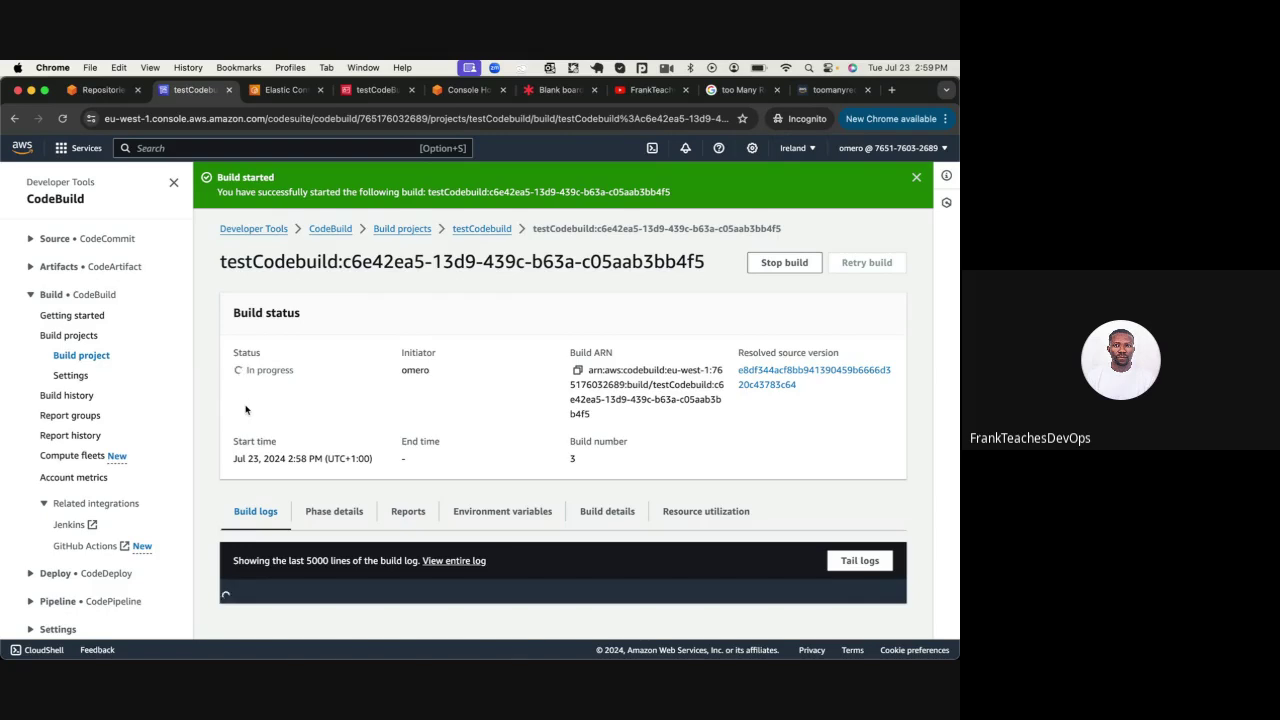
{"action": "scroll", "coordinate": [246, 409], "scroll_direction": "down", "scroll_amount": 5}
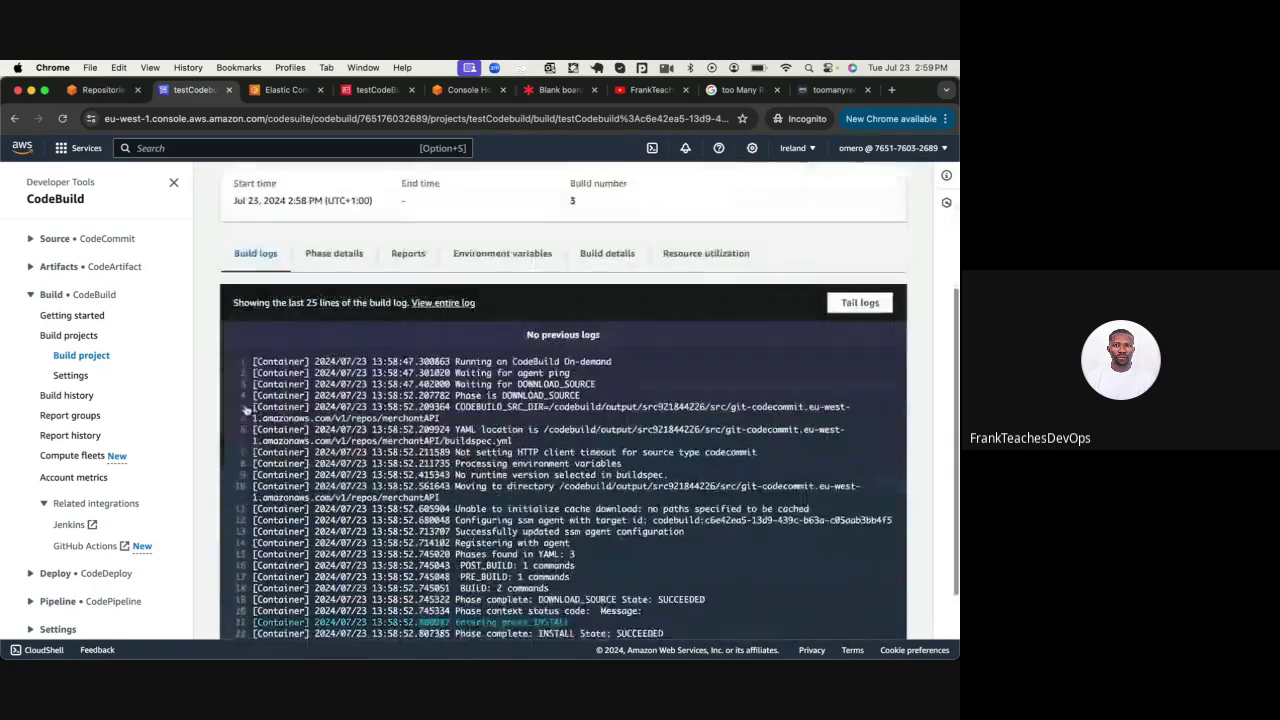
{"action": "scroll", "coordinate": [246, 409], "scroll_direction": "down", "scroll_amount": 2}
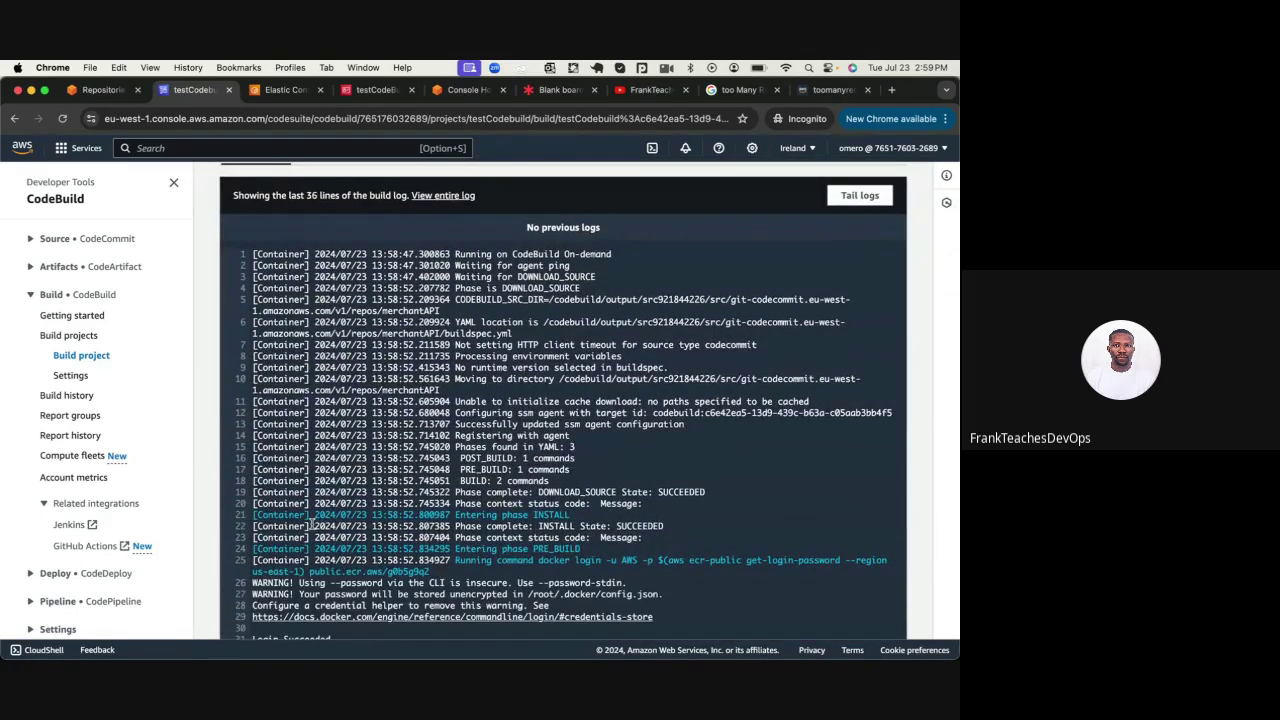
{"action": "scroll", "coordinate": [340, 540], "scroll_direction": "down", "scroll_amount": 3}
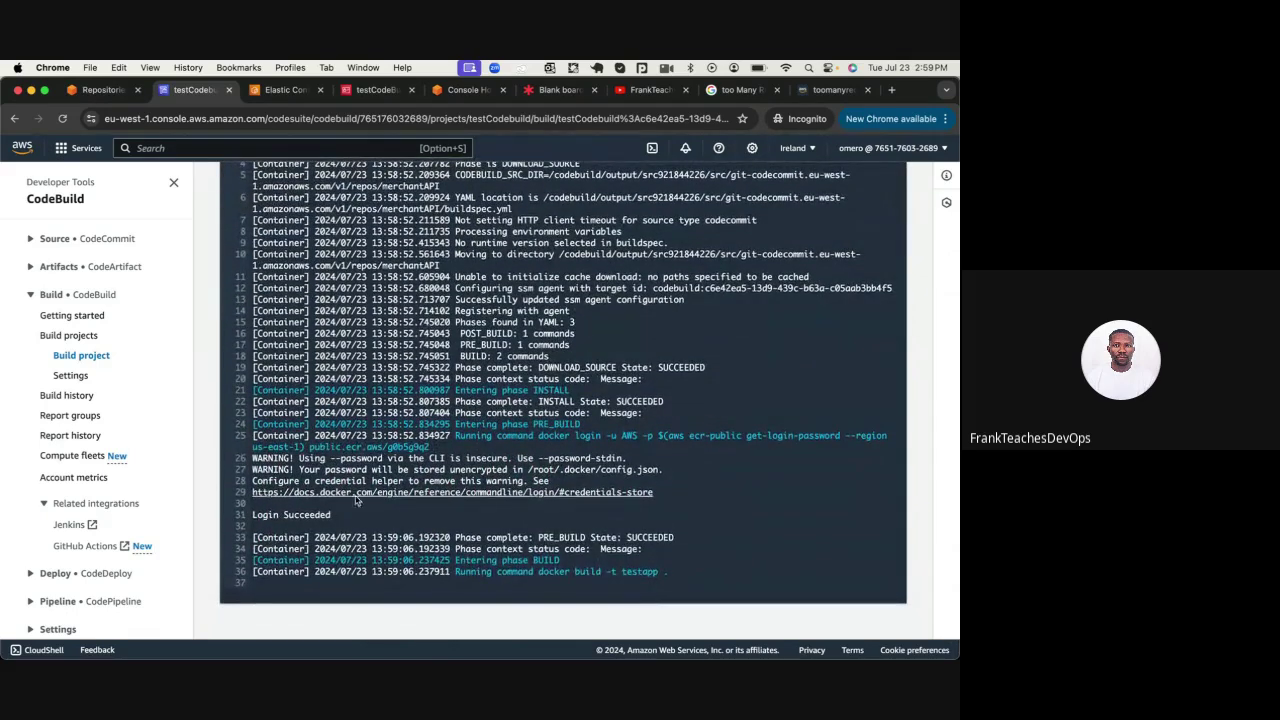
{"action": "scroll", "coordinate": [365, 505], "scroll_direction": "down", "scroll_amount": 5}
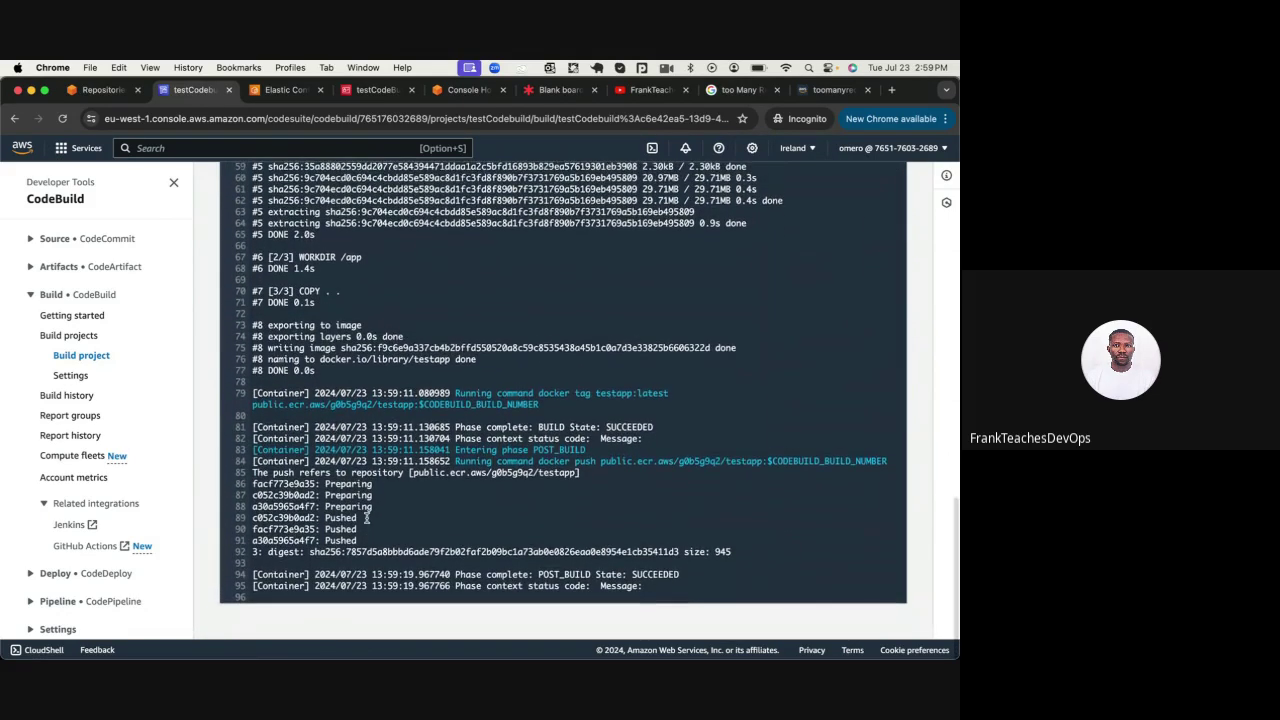
{"action": "double_click", "coordinate": [670, 575]}
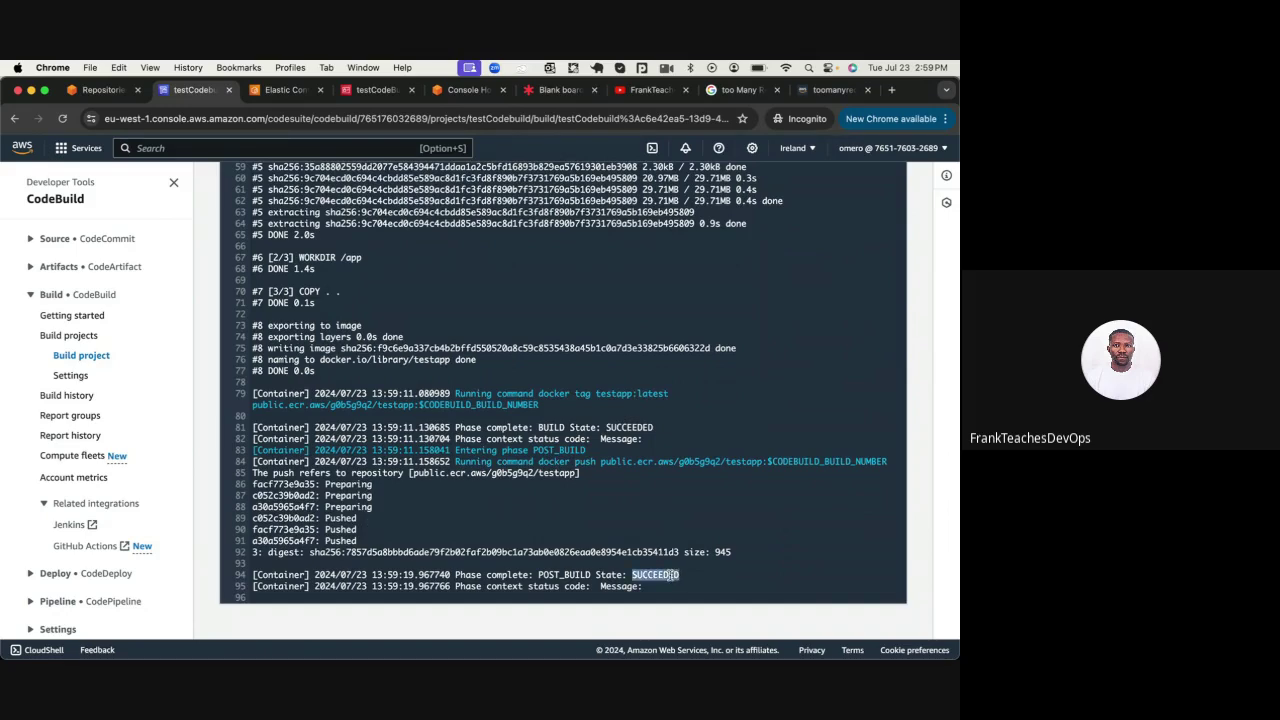
{"action": "scroll", "coordinate": [670, 577], "scroll_direction": "up", "scroll_amount": 15}
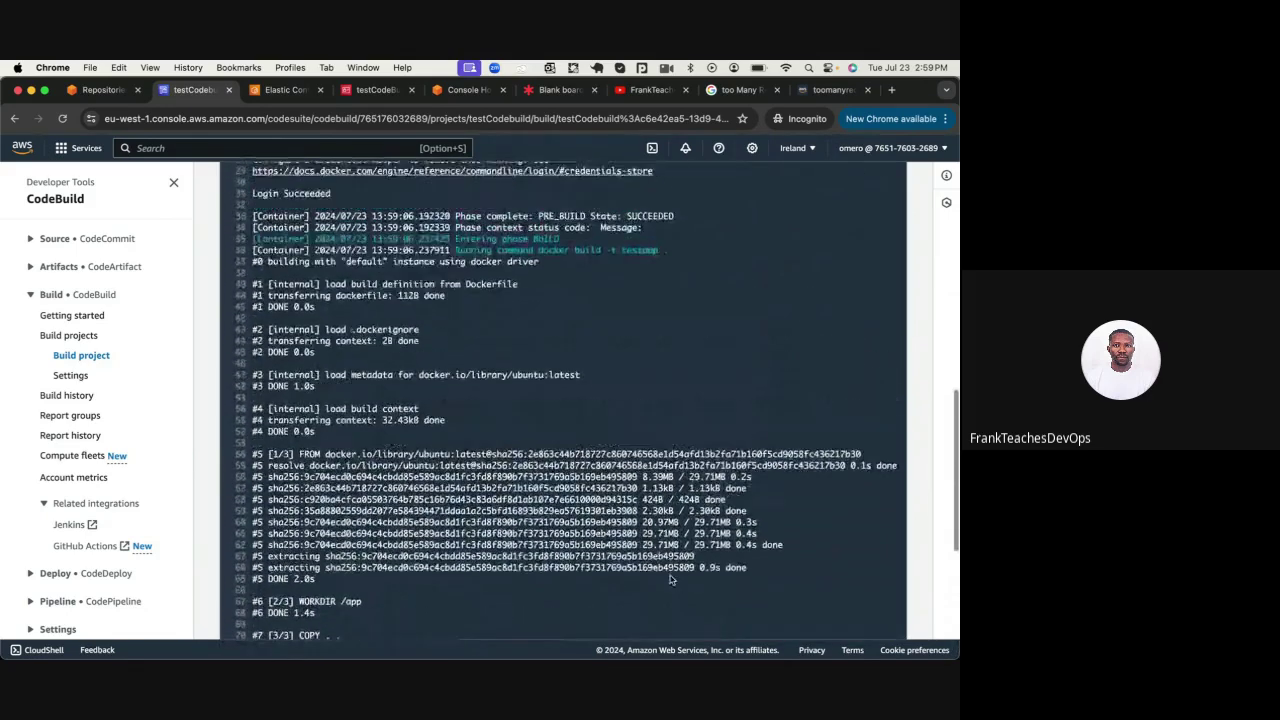
{"action": "scroll", "coordinate": [670, 580], "scroll_direction": "up", "scroll_amount": 5}
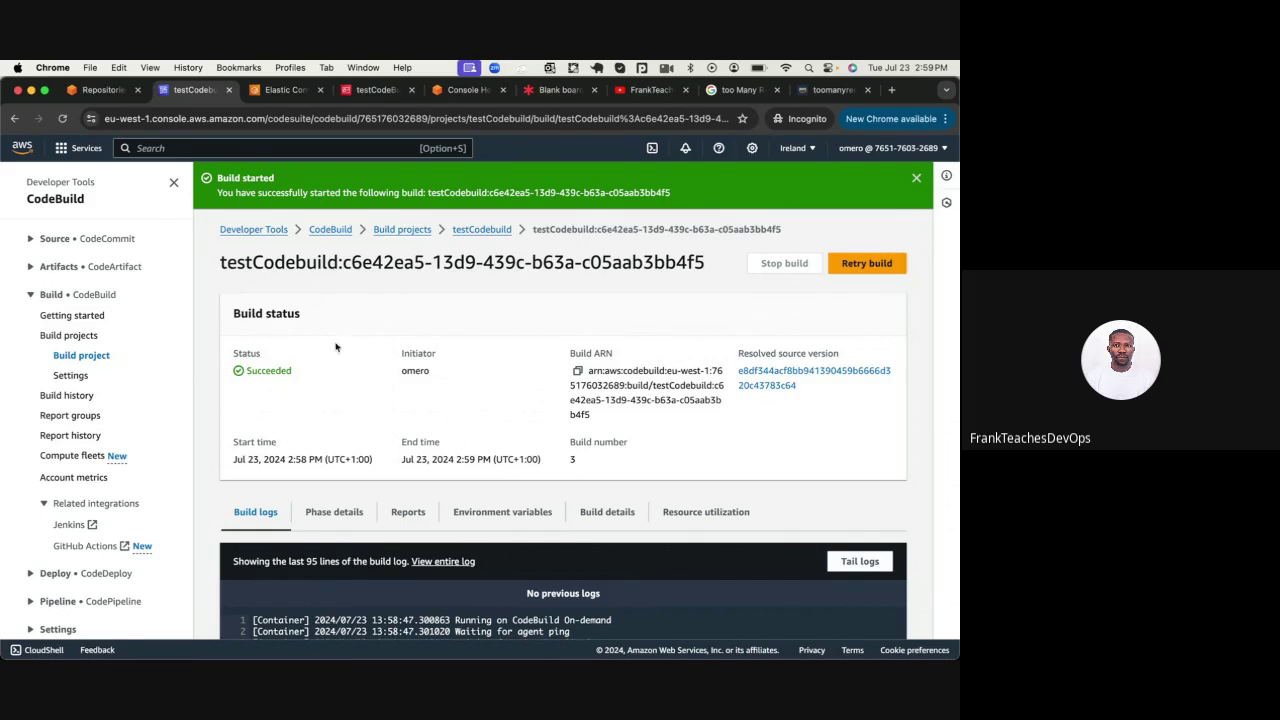
View the CodeCommit → EventBridge → CodeBuild diagram in Lucidspark, then return to Console Home
{"action": "left_click", "coordinate": [560, 90]}
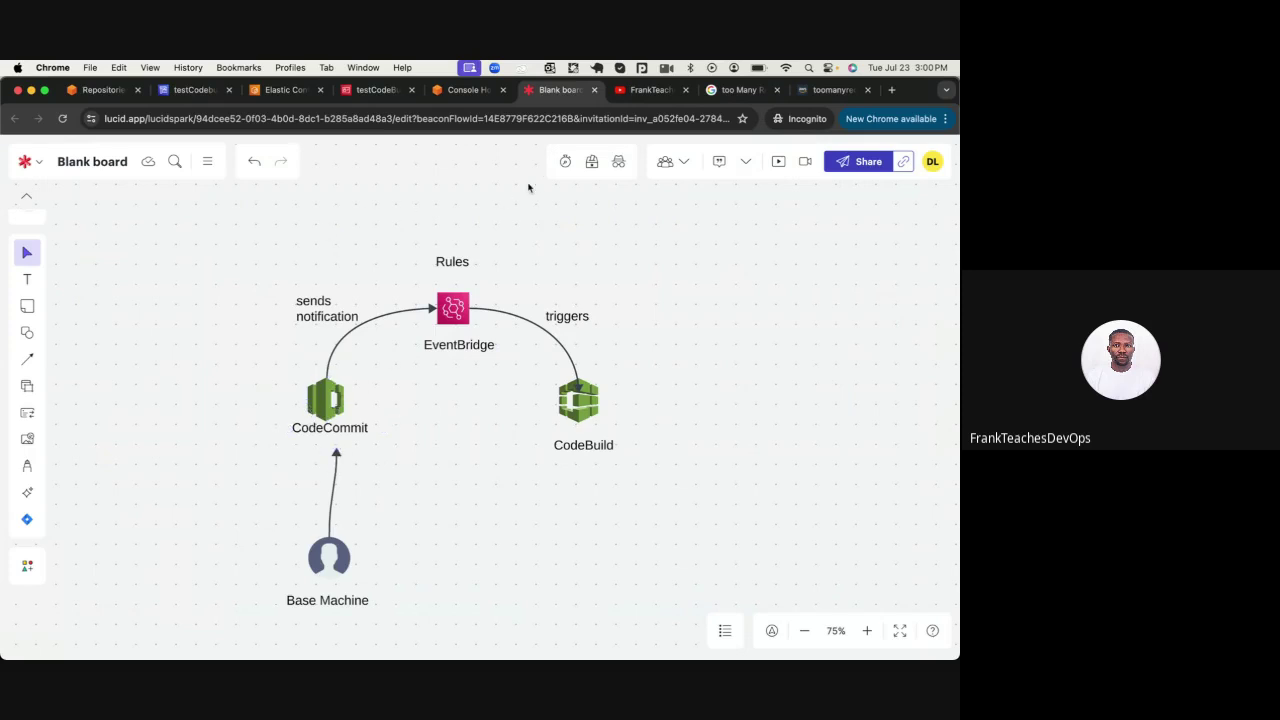
{"action": "left_click", "coordinate": [436, 94]}
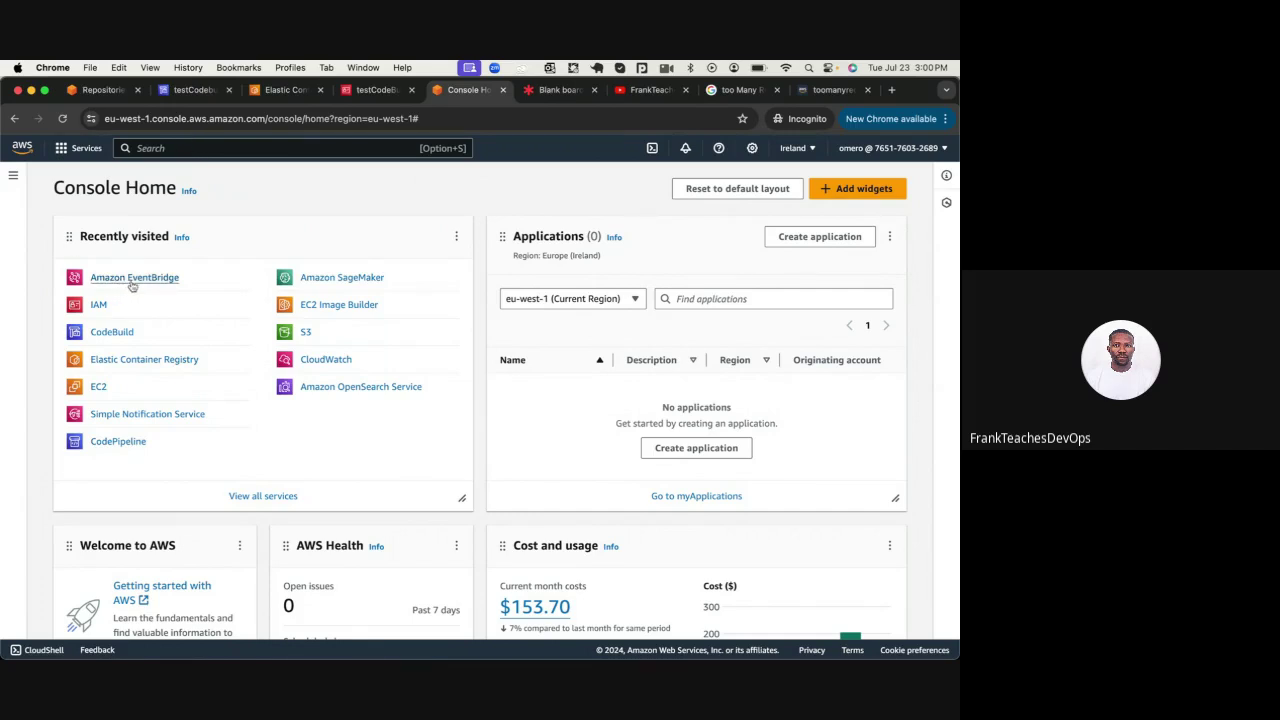
Open Amazon EventBridge from Recently visited and collapse its navigation groups
{"action": "left_click", "coordinate": [167, 280]}
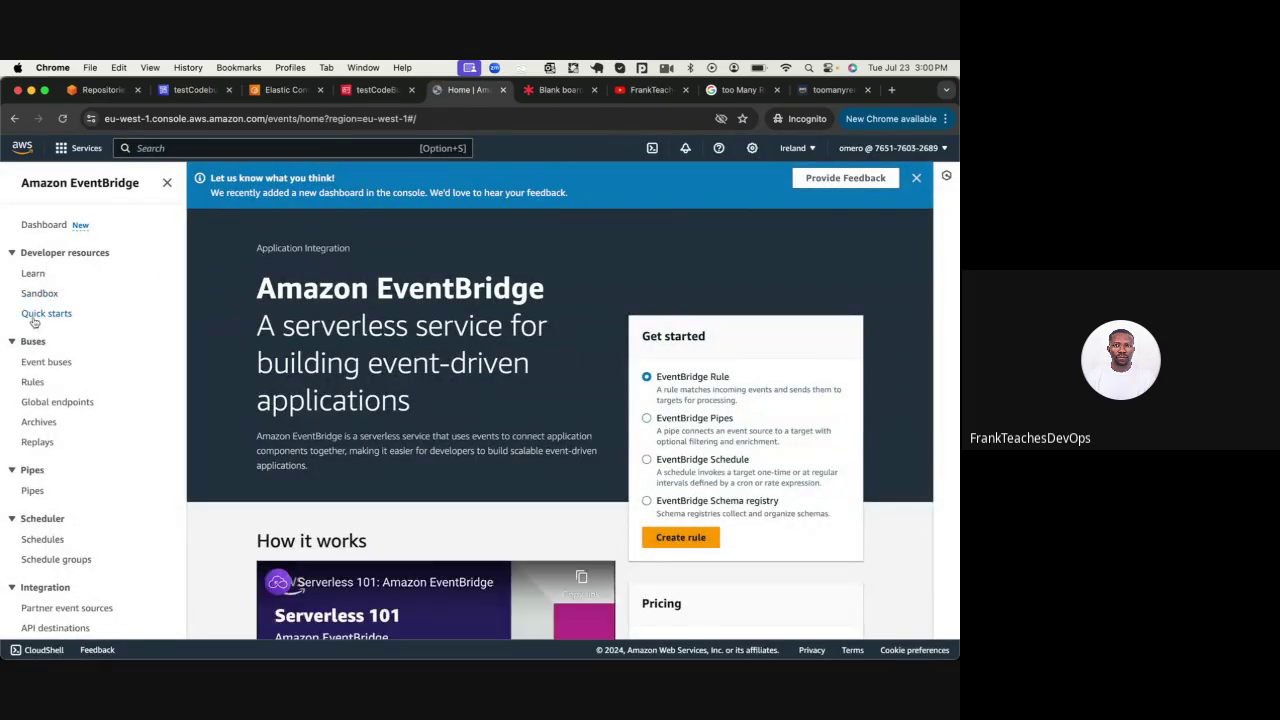
{"action": "left_click", "coordinate": [13, 343]}
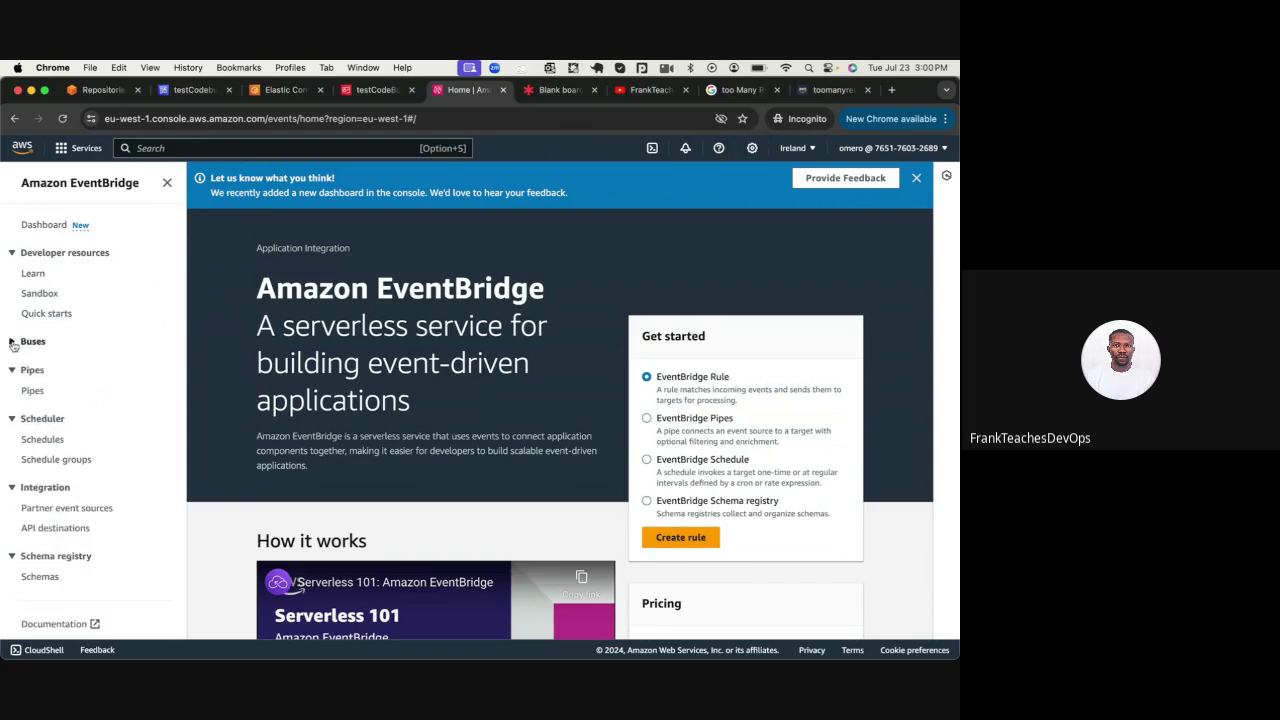
{"action": "left_click", "coordinate": [12, 370]}
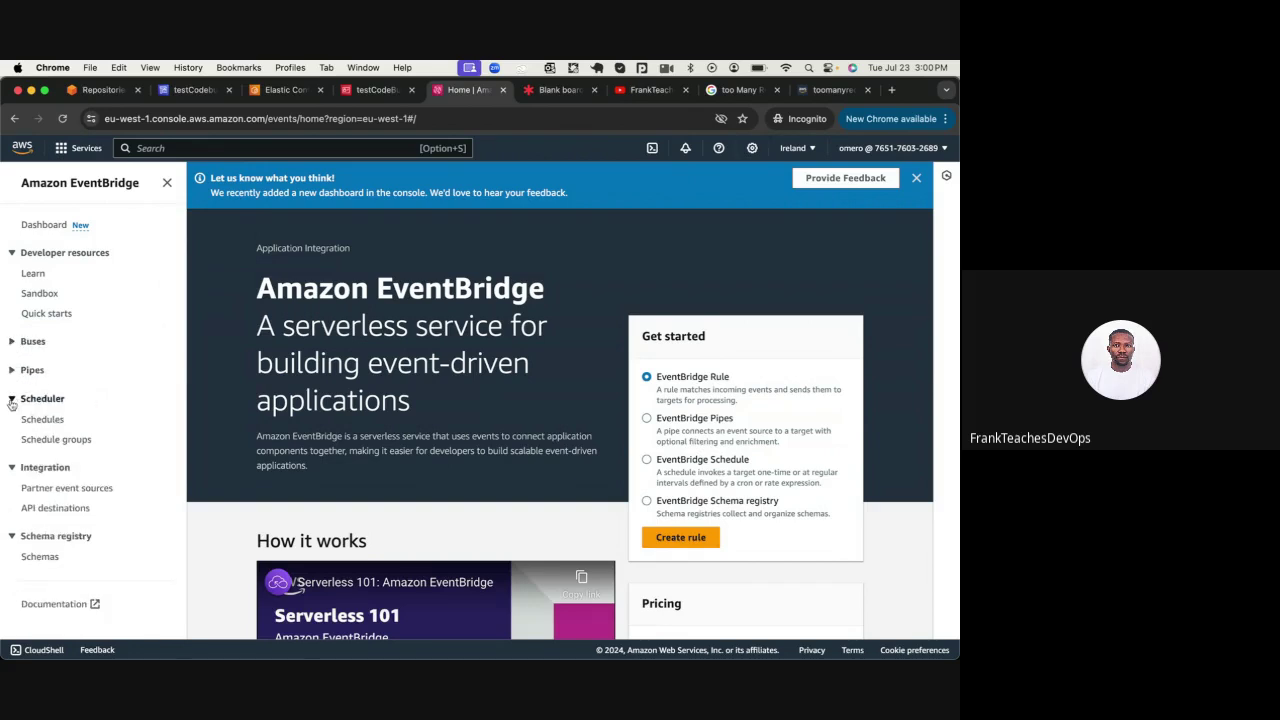
{"action": "left_click", "coordinate": [12, 399]}
{"action": "left_click", "coordinate": [10, 428]}
{"action": "left_click", "coordinate": [11, 457]}
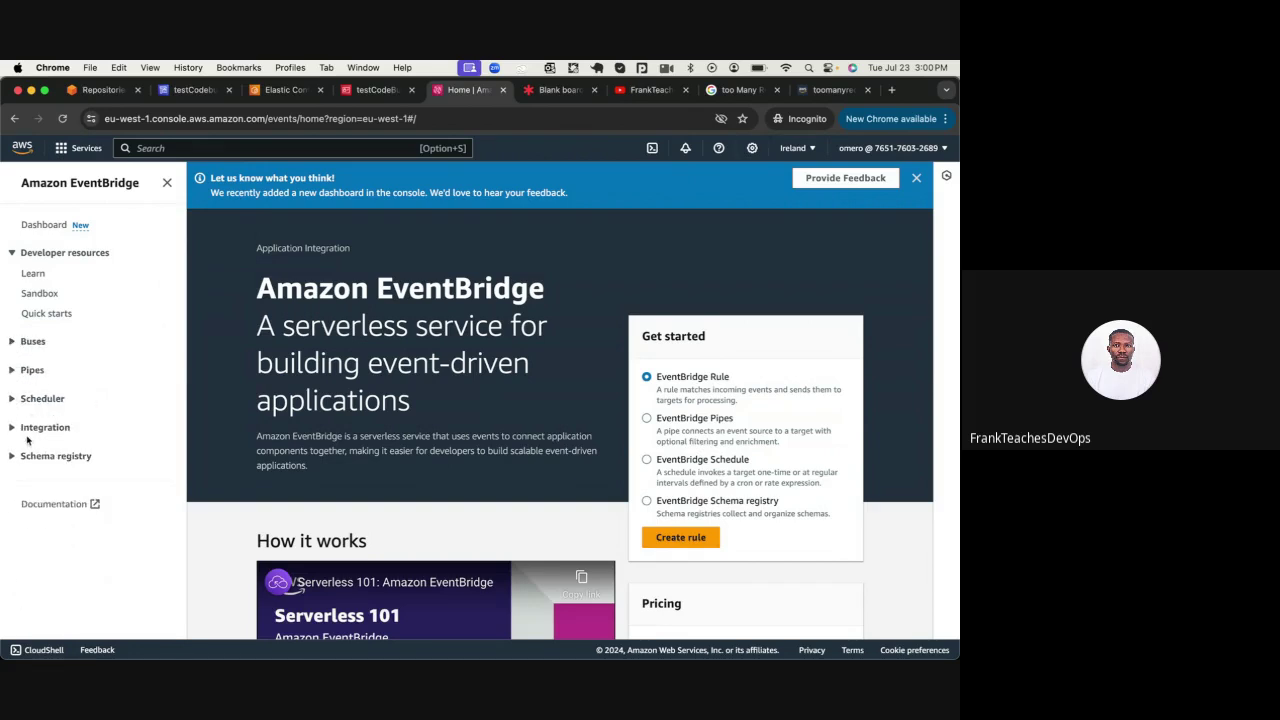
{"action": "left_click", "coordinate": [12, 253]}
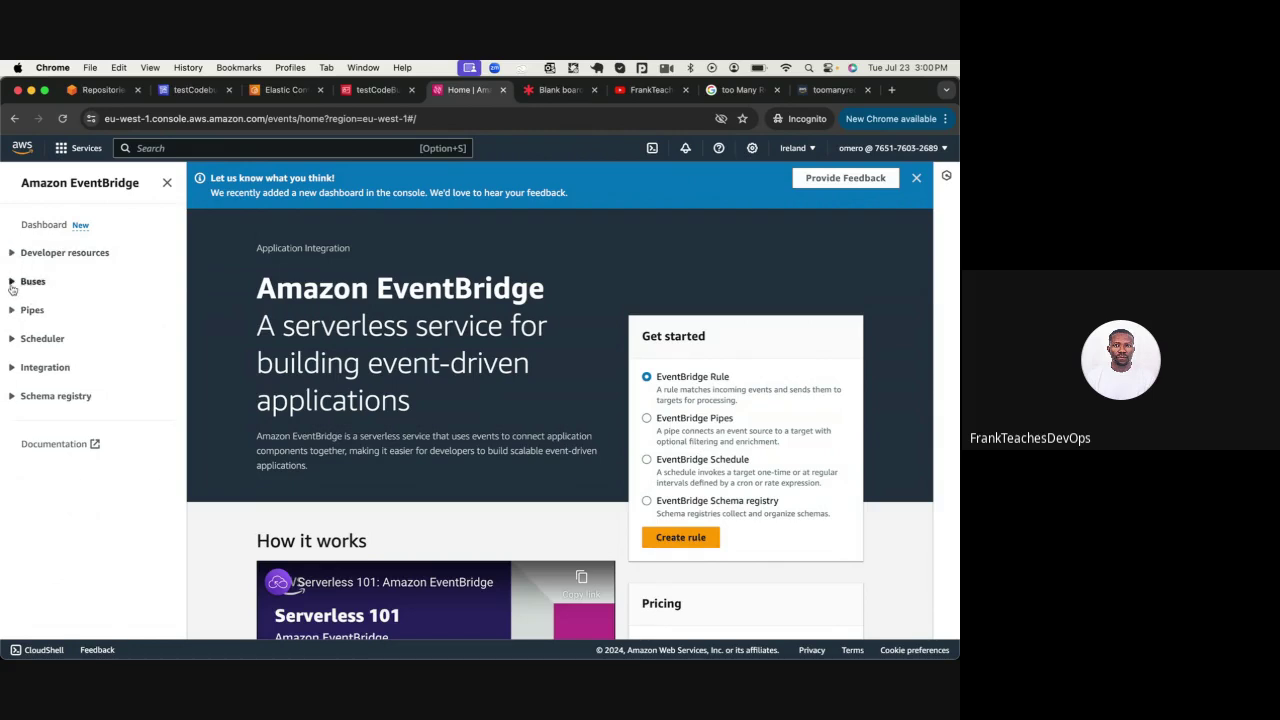
Go to Rules under Buses and start creating a new rule
{"action": "left_click", "coordinate": [11, 283]}
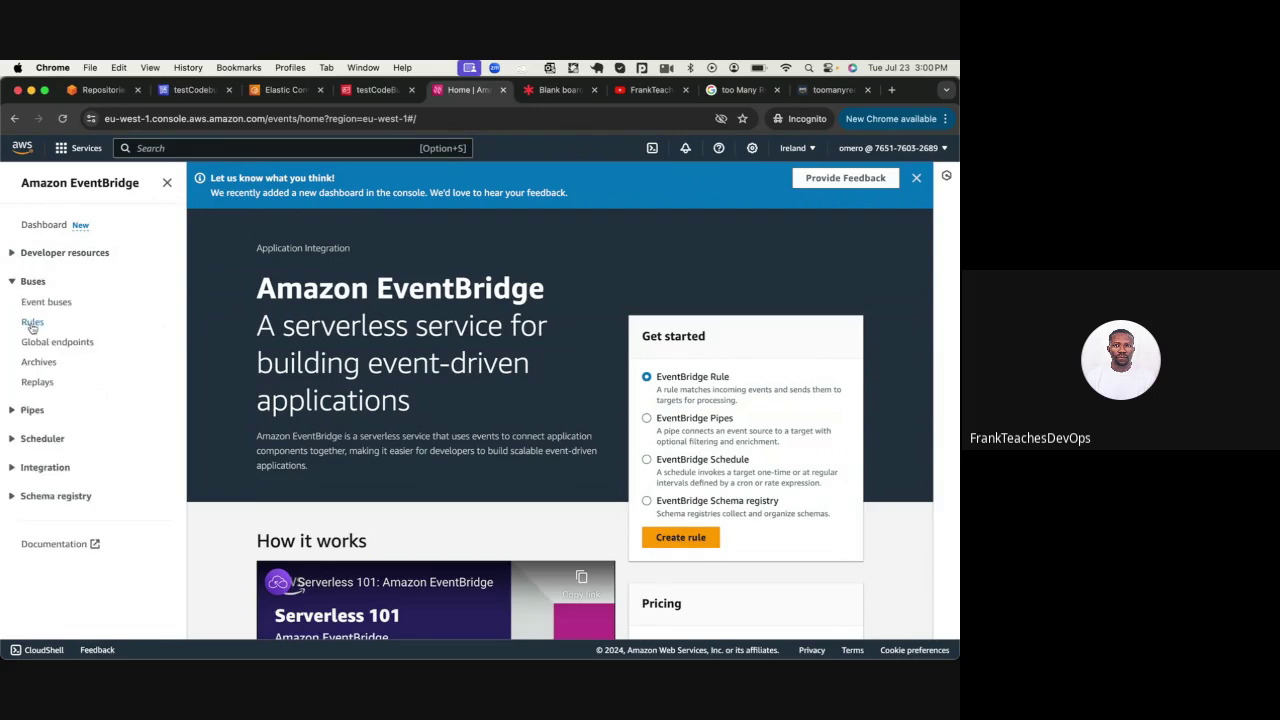
{"action": "left_click", "coordinate": [32, 323]}
{"action": "scroll", "coordinate": [449, 484], "scroll_direction": "down", "scroll_amount": 5}
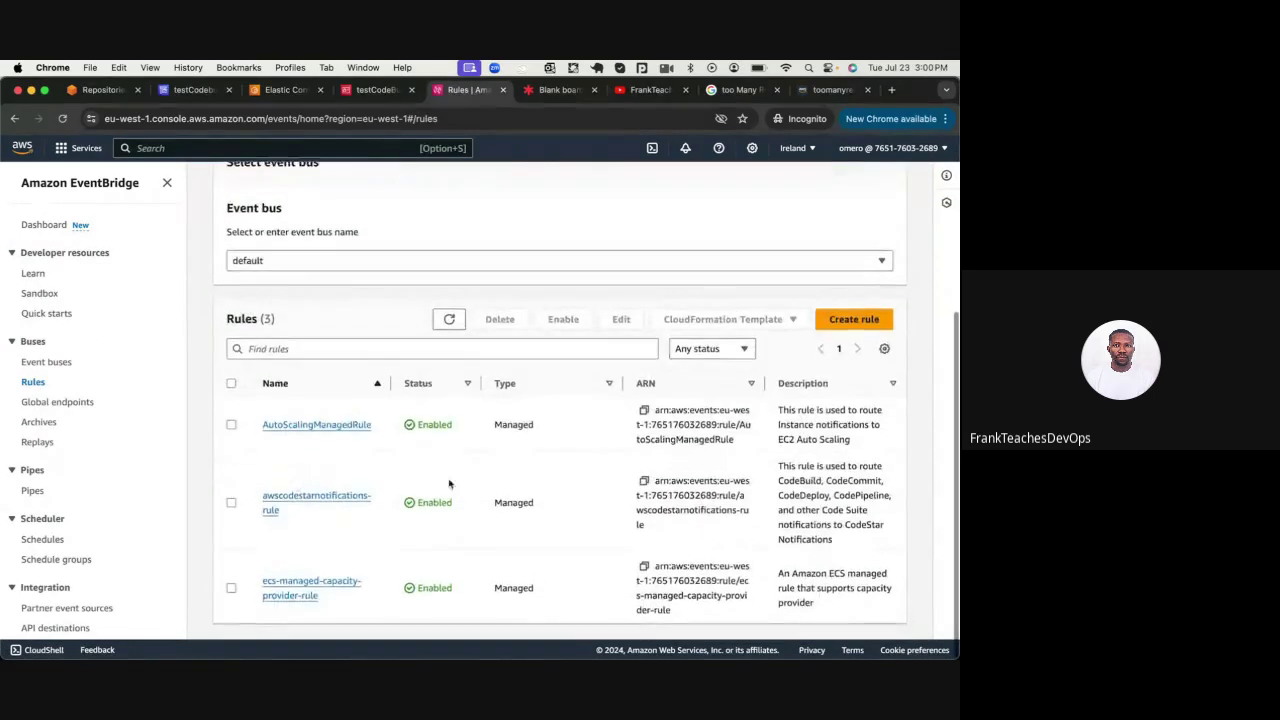
{"action": "left_click", "coordinate": [856, 322]}
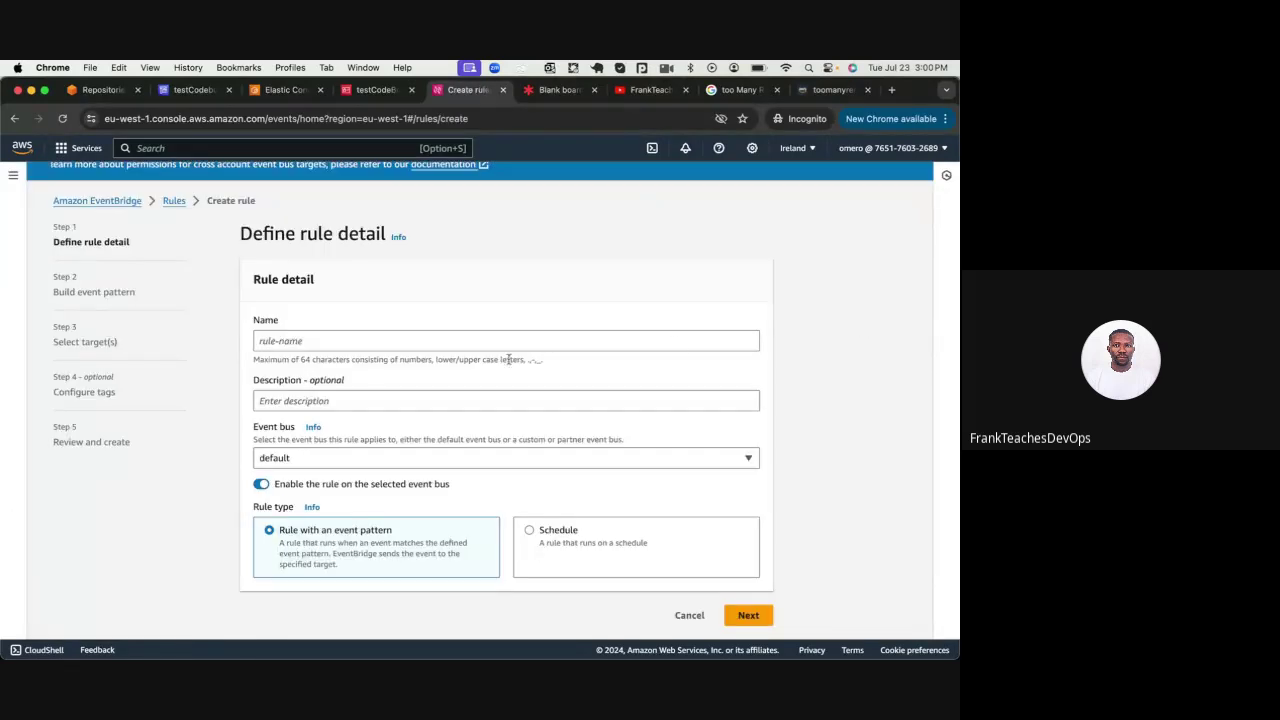
Name the rule testCBEvent, keep the 'Rule with an event pattern' type, and continue
{"action": "left_click", "coordinate": [373, 341]}
{"action": "type", "text": "testCBEvent"}
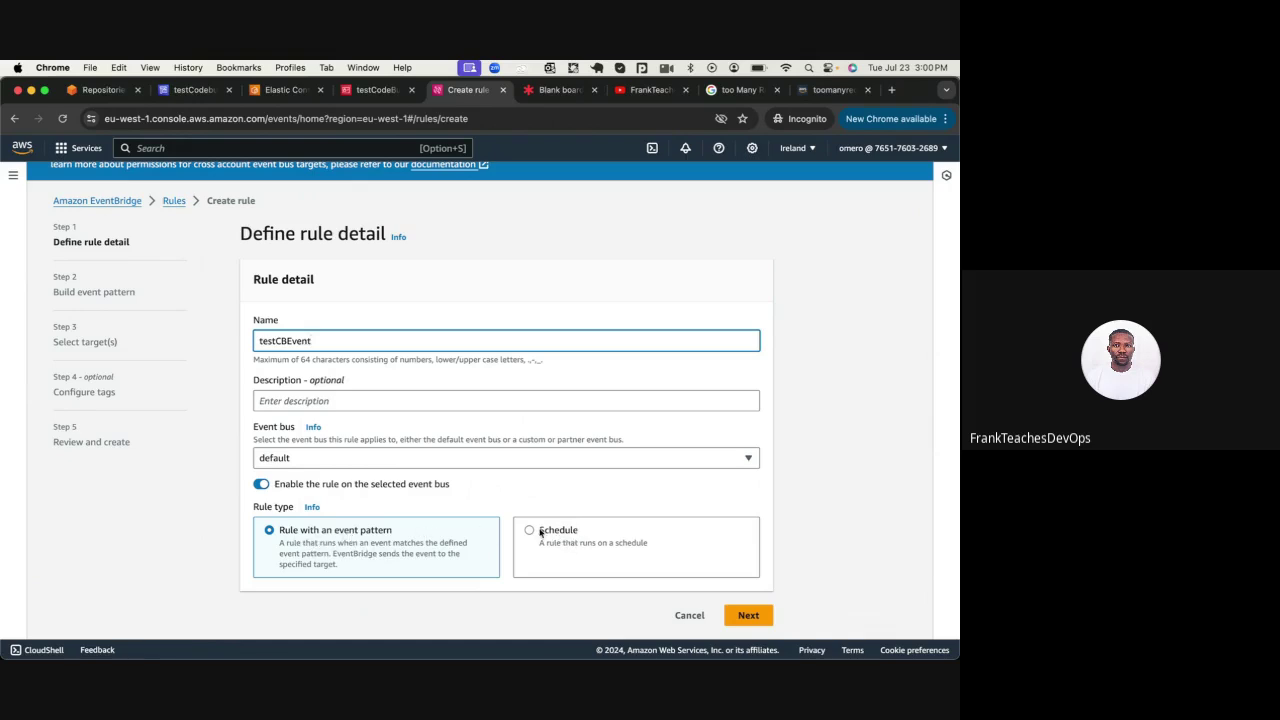
{"action": "left_click", "coordinate": [541, 533]}
{"action": "scroll", "coordinate": [541, 533], "scroll_direction": "down", "scroll_amount": 2}
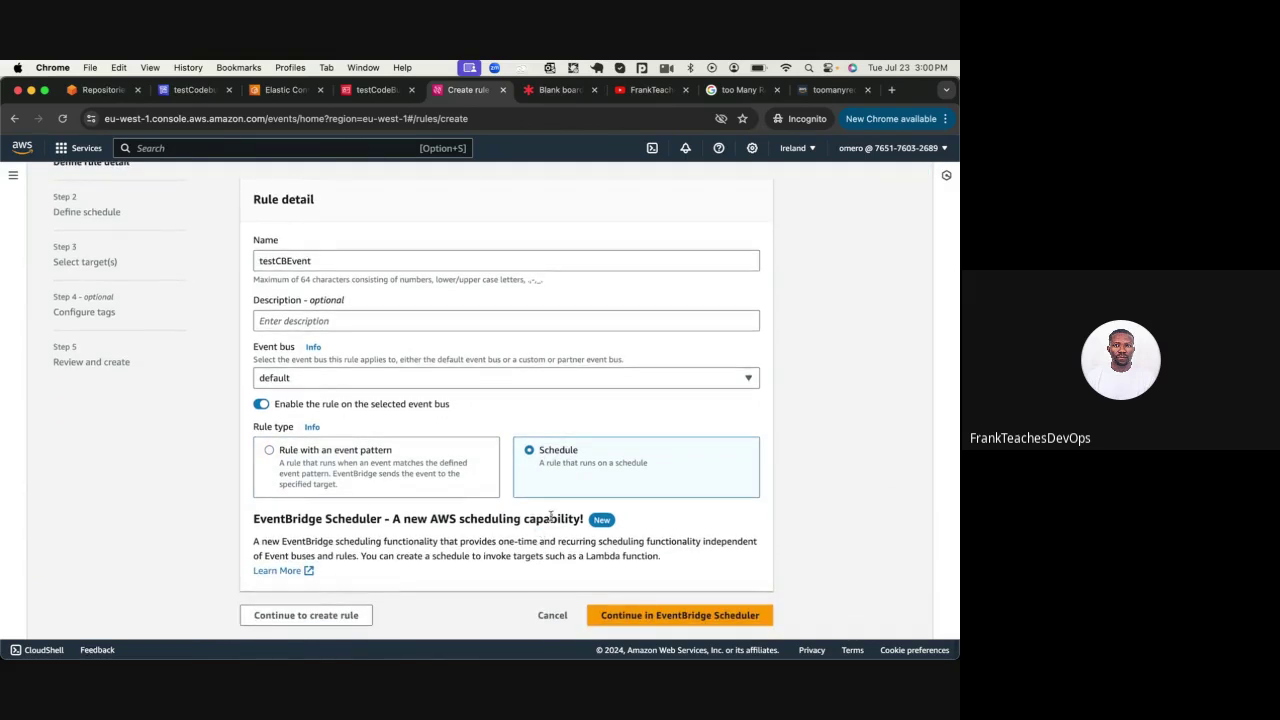
{"action": "double_click", "coordinate": [548, 519]}
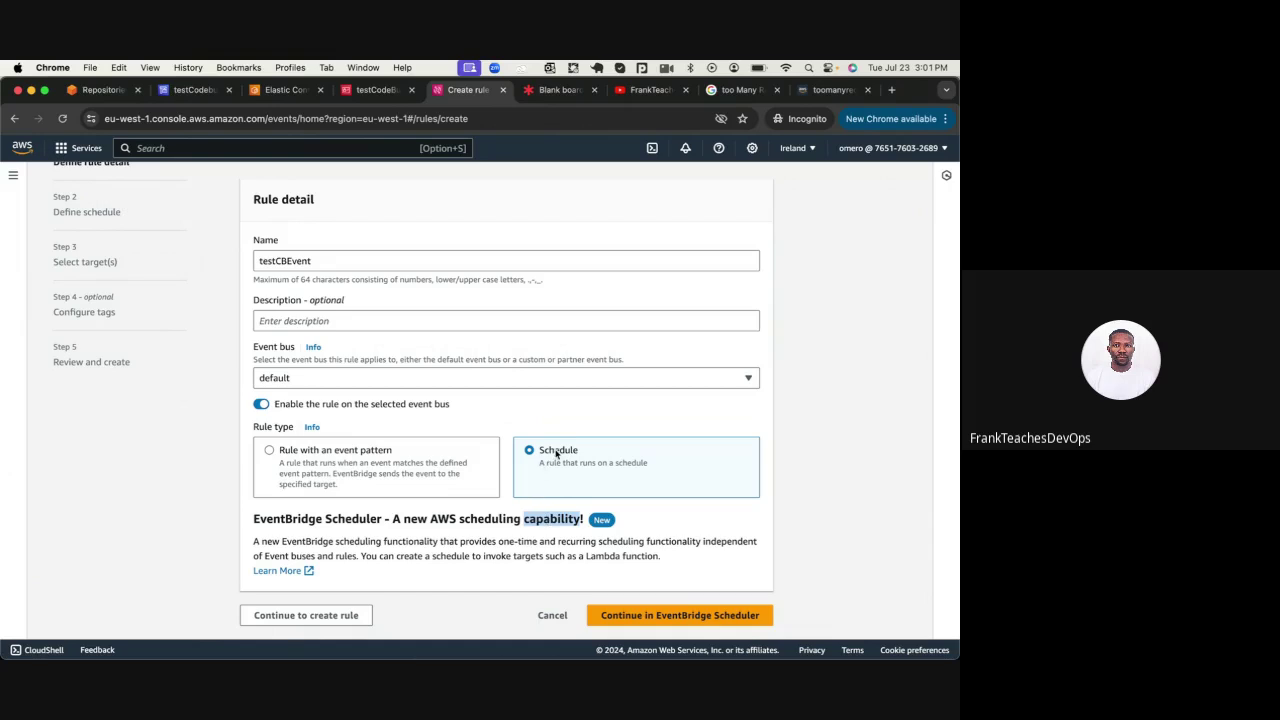
{"action": "left_click", "coordinate": [325, 451]}
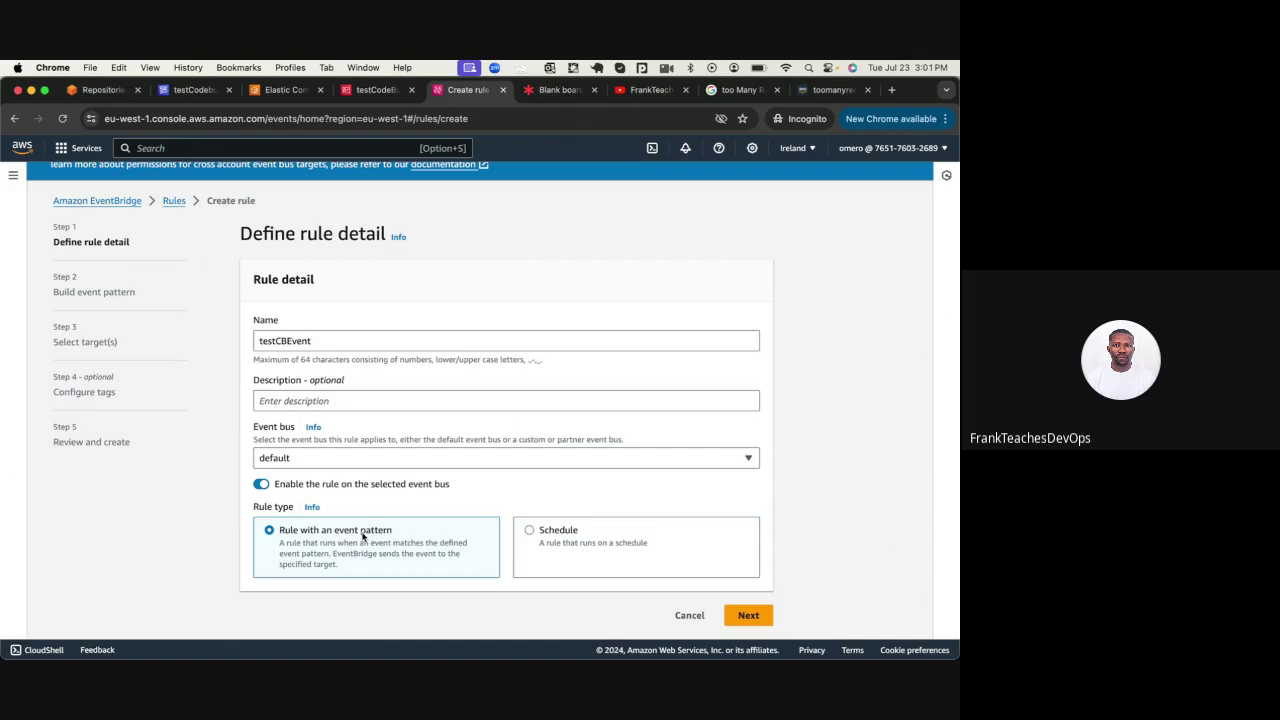
{"action": "left_click", "coordinate": [747, 616]}
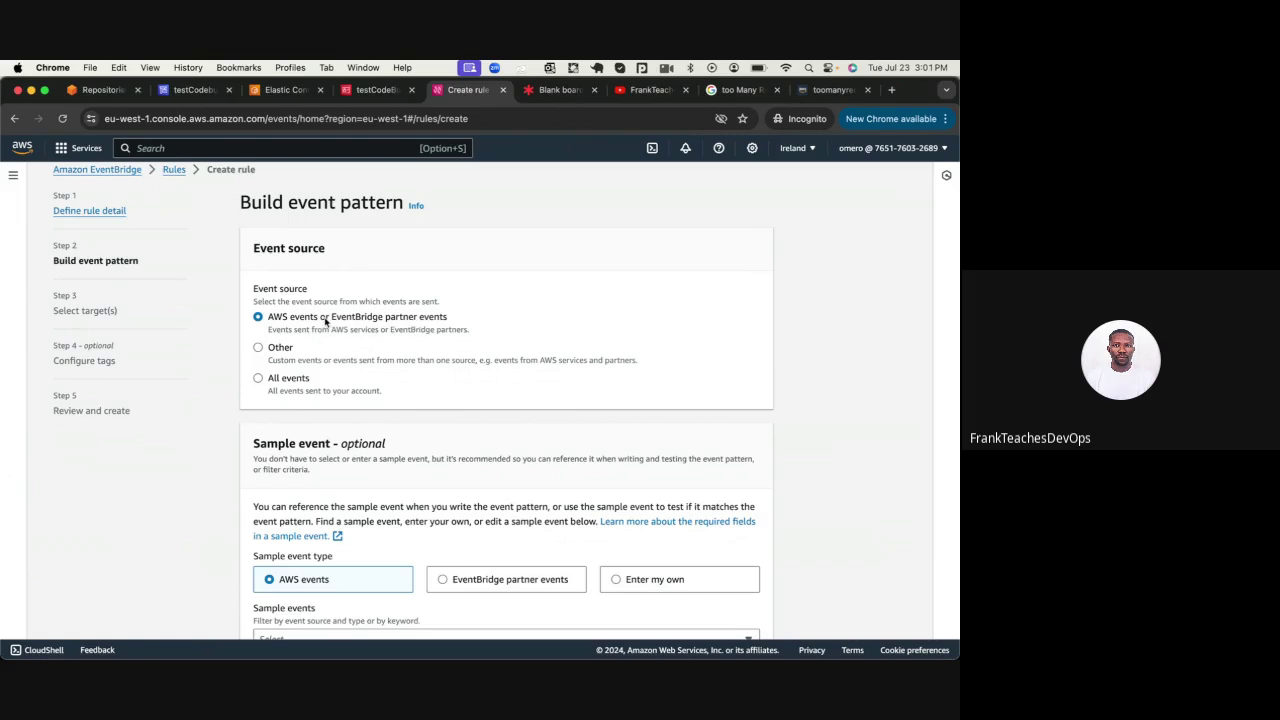
Set the sample event type to EventBridge partner events and review the event source section
{"action": "scroll", "coordinate": [325, 322], "scroll_direction": "down", "scroll_amount": 3}
{"action": "scroll", "coordinate": [325, 322], "scroll_direction": "down", "scroll_amount": 1}
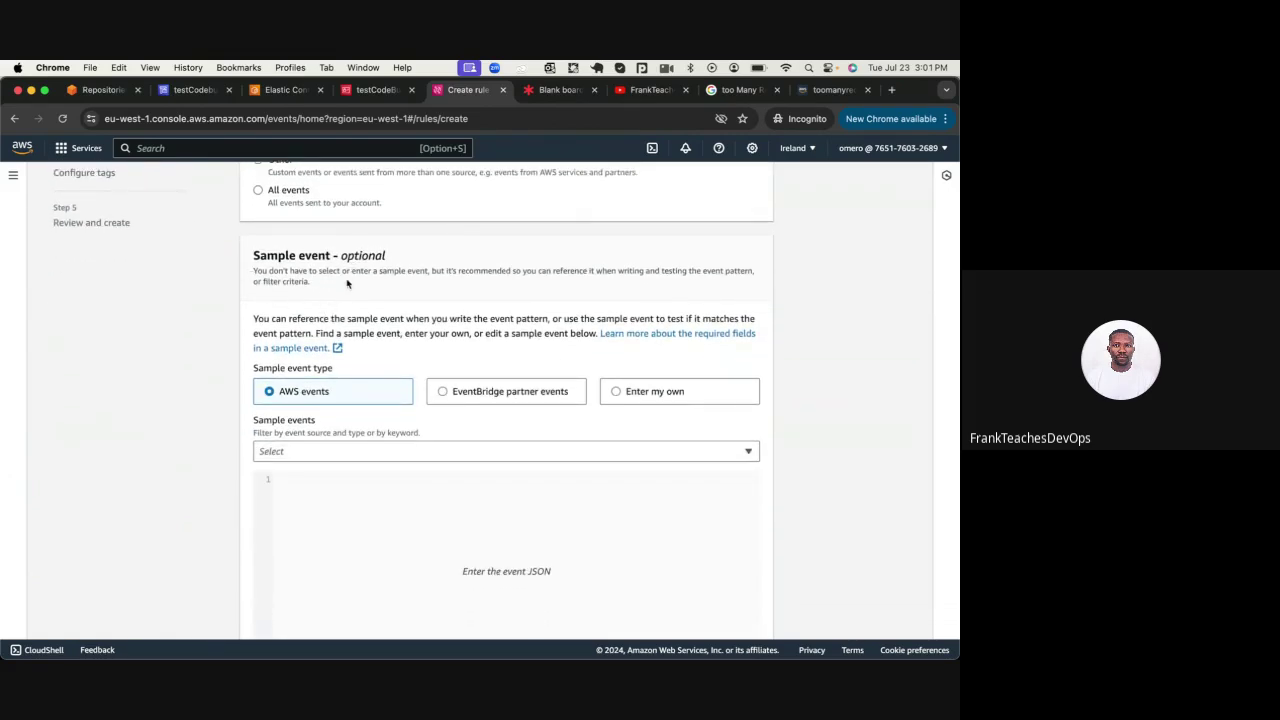
{"action": "left_click", "coordinate": [472, 393]}
{"action": "scroll", "coordinate": [400, 366], "scroll_direction": "up", "scroll_amount": 5}
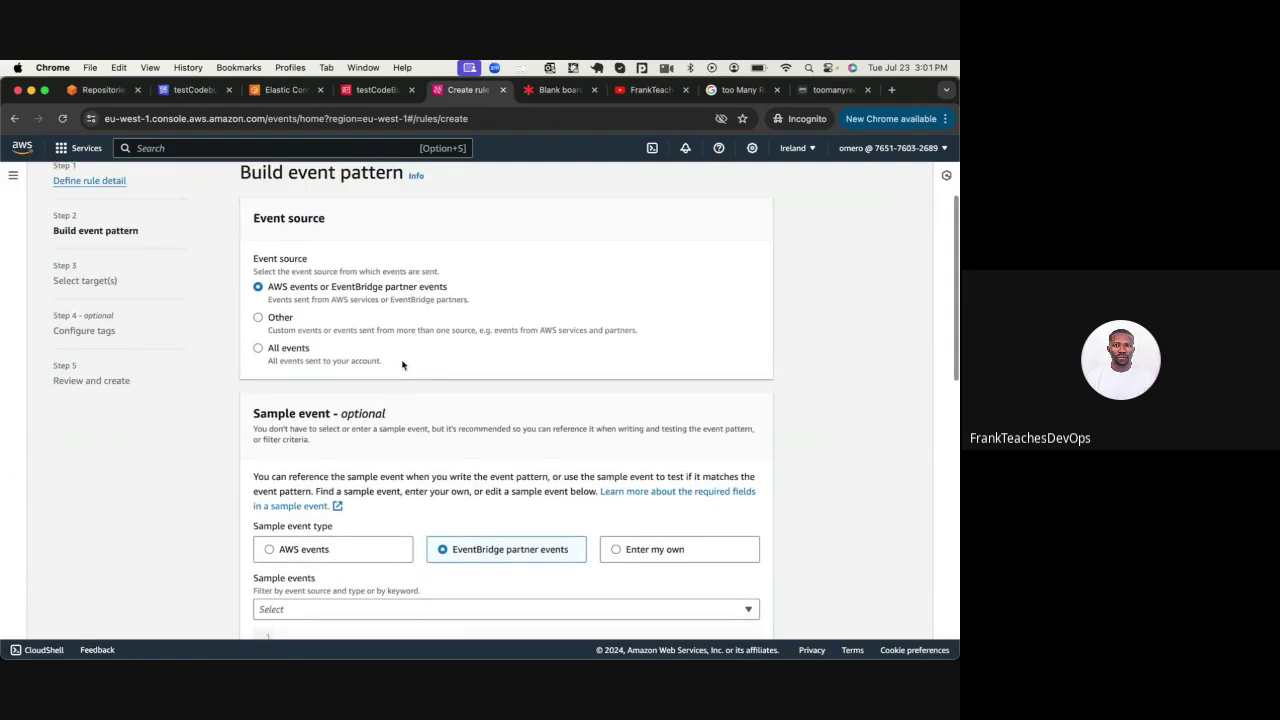
{"action": "double_click", "coordinate": [361, 290]}
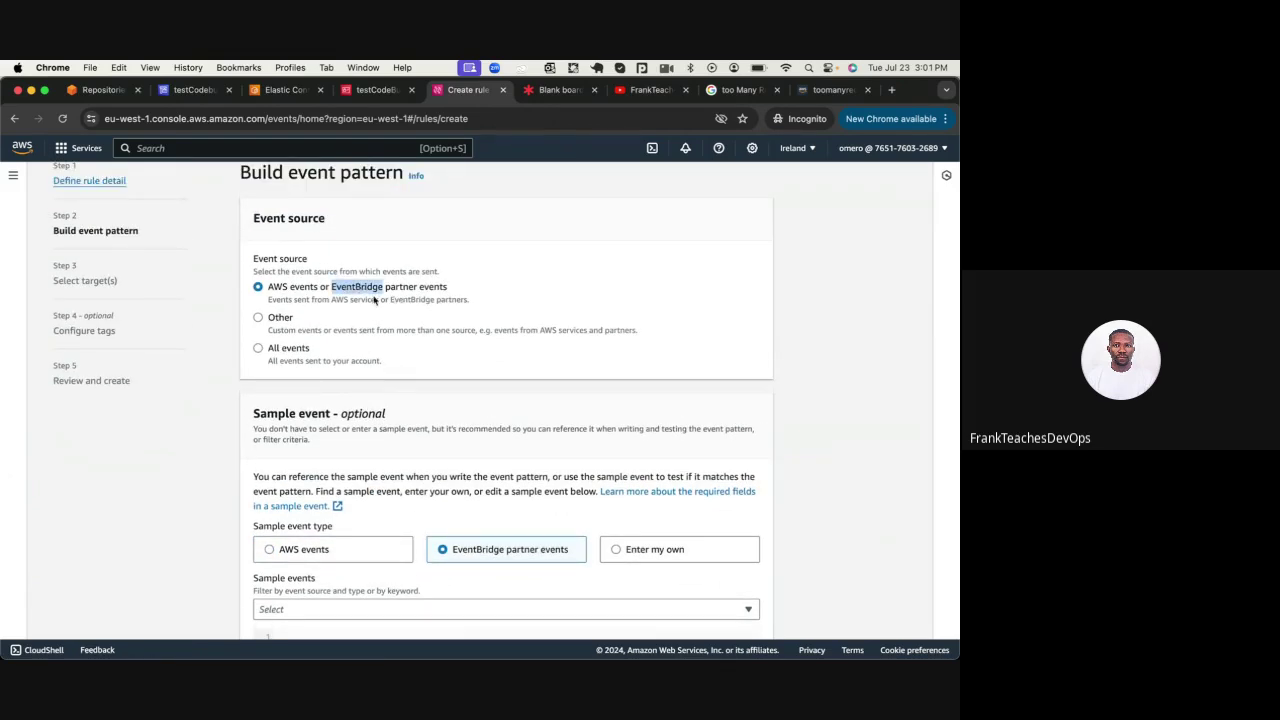
{"action": "scroll", "coordinate": [400, 292], "scroll_direction": "down", "scroll_amount": 3}
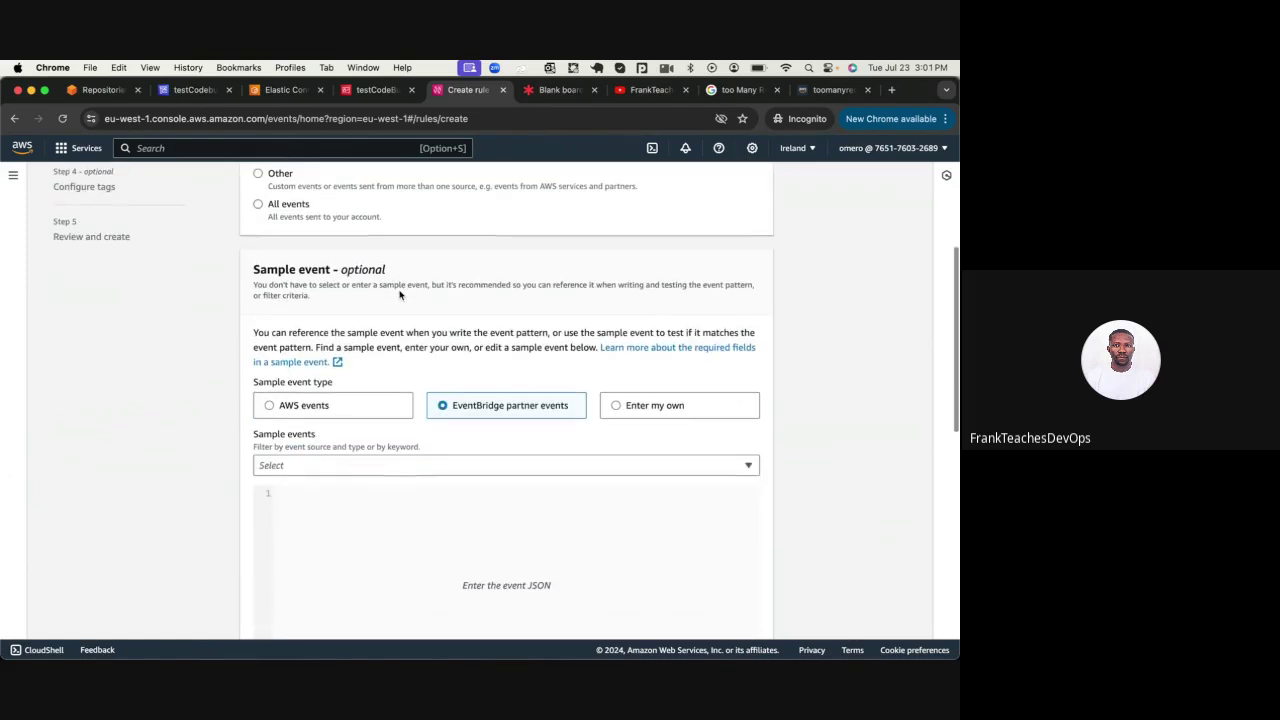
{"action": "scroll", "coordinate": [478, 401], "scroll_direction": "down", "scroll_amount": 10}
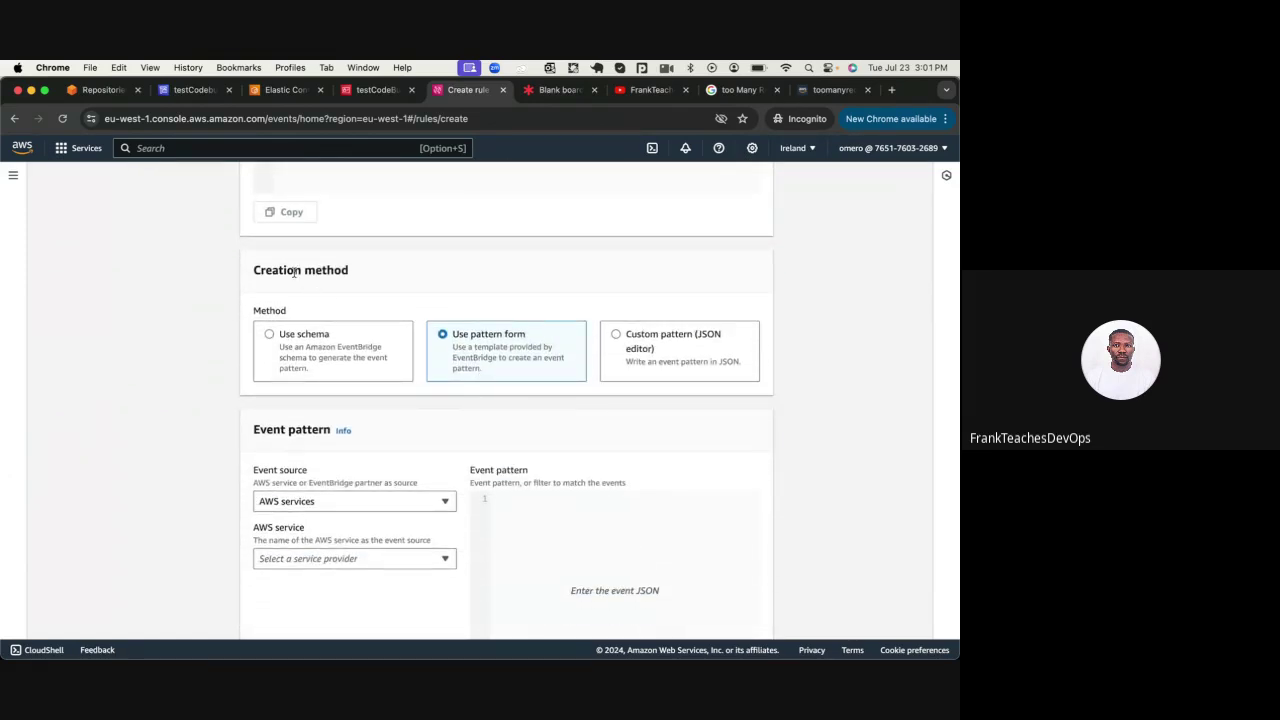
{"action": "double_click", "coordinate": [313, 272]}
Choose 'Use pattern form' as the event pattern creation method
{"action": "left_click", "coordinate": [270, 335]}
{"action": "scroll", "coordinate": [270, 335], "scroll_direction": "down", "scroll_amount": 5}
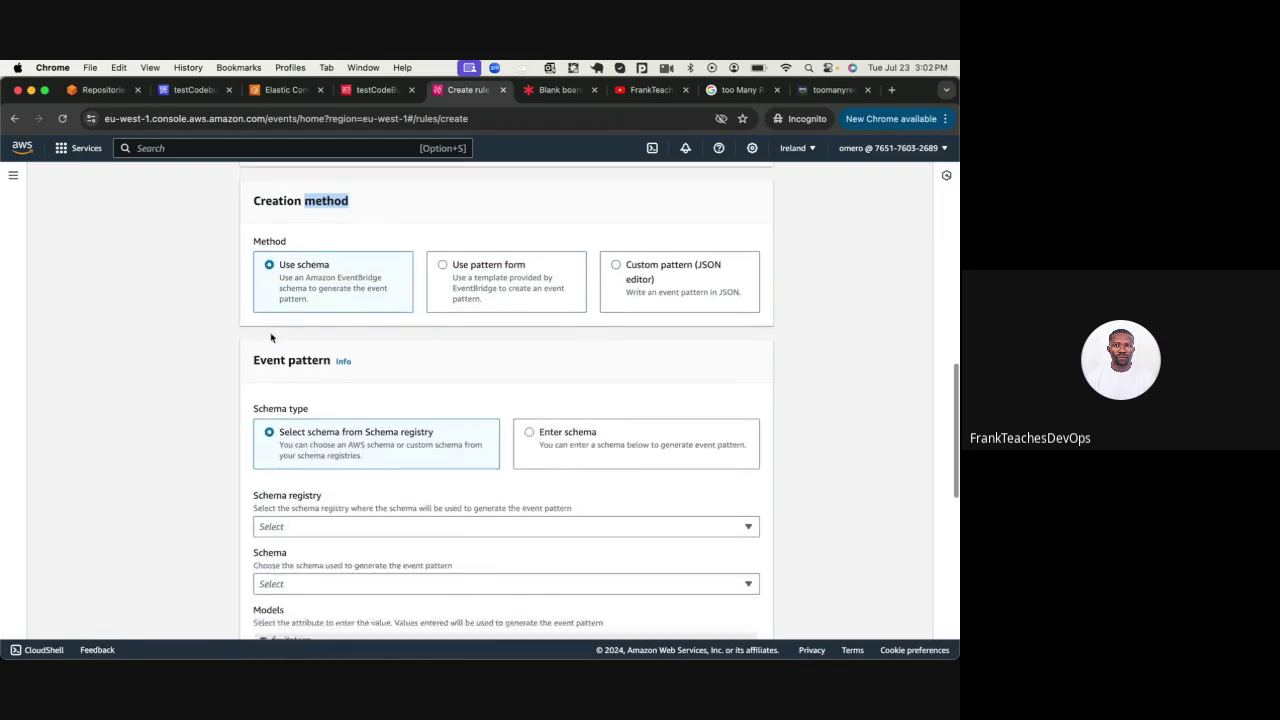
{"action": "scroll", "coordinate": [324, 445], "scroll_direction": "up", "scroll_amount": 4}
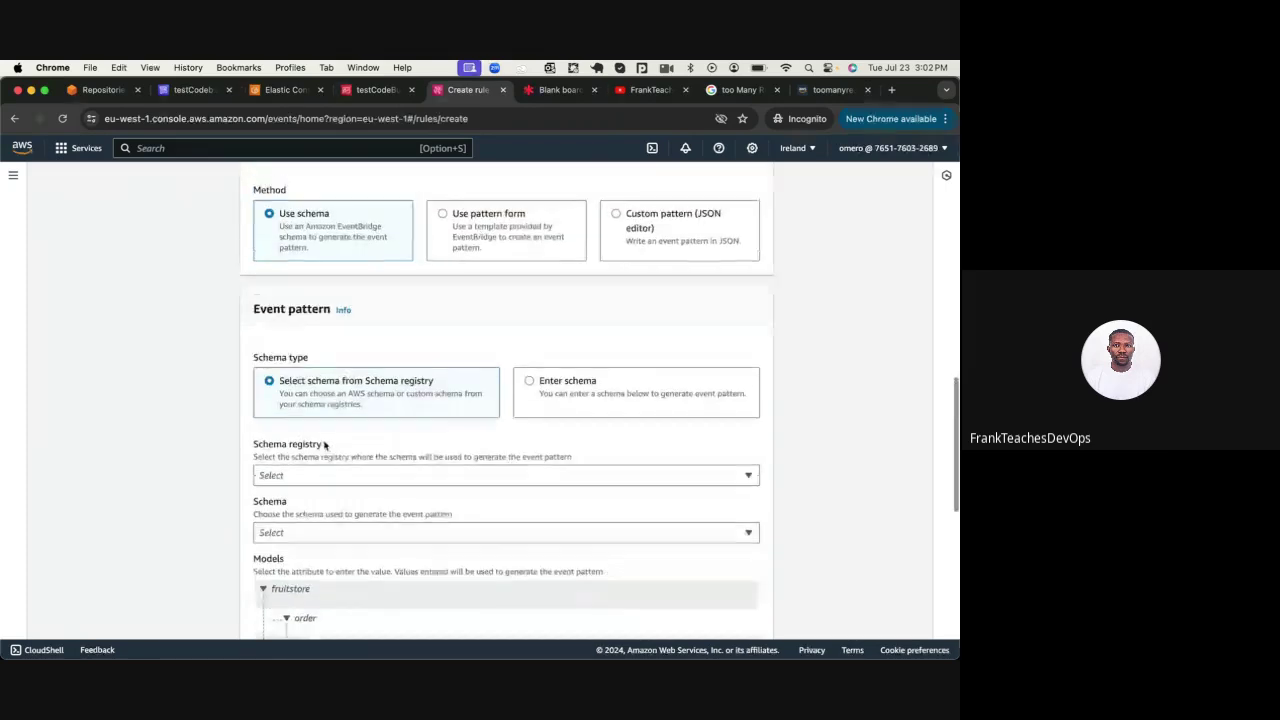
{"action": "left_click", "coordinate": [465, 268]}
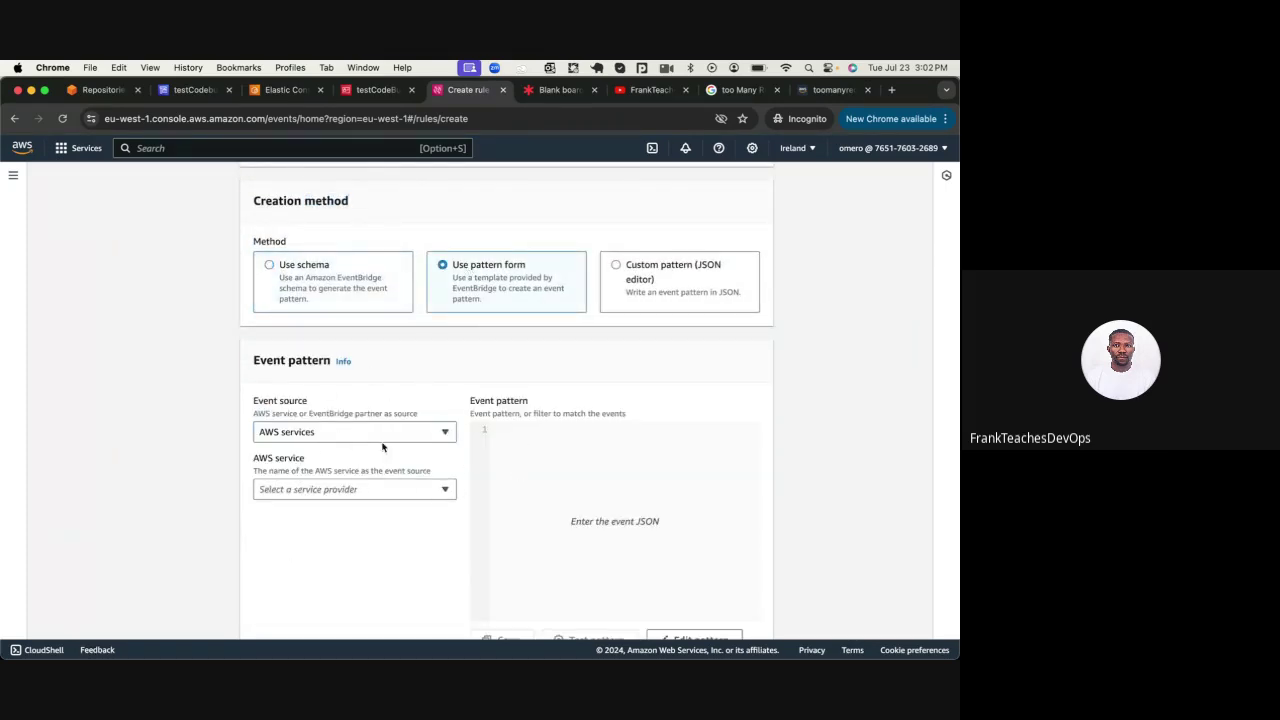
{"action": "left_click", "coordinate": [643, 268]}
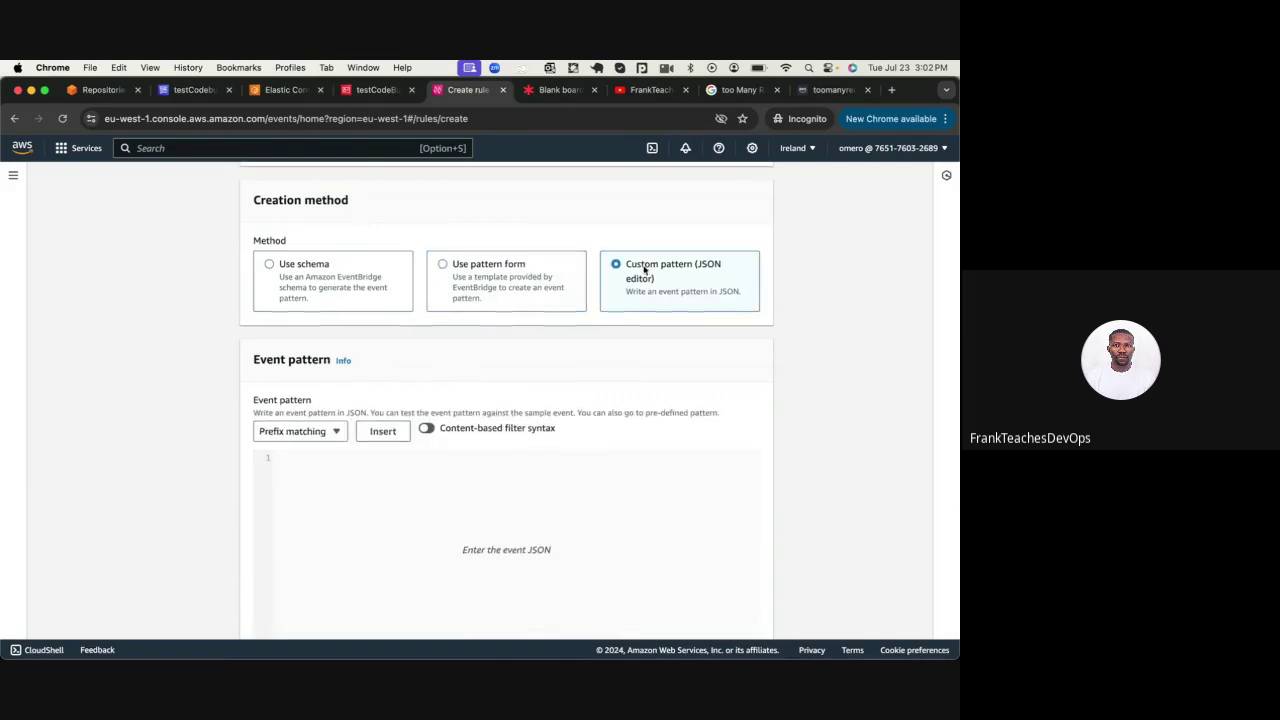
{"action": "scroll", "coordinate": [463, 380], "scroll_direction": "down", "scroll_amount": 3}
{"action": "scroll", "coordinate": [463, 384], "scroll_direction": "up", "scroll_amount": 3}
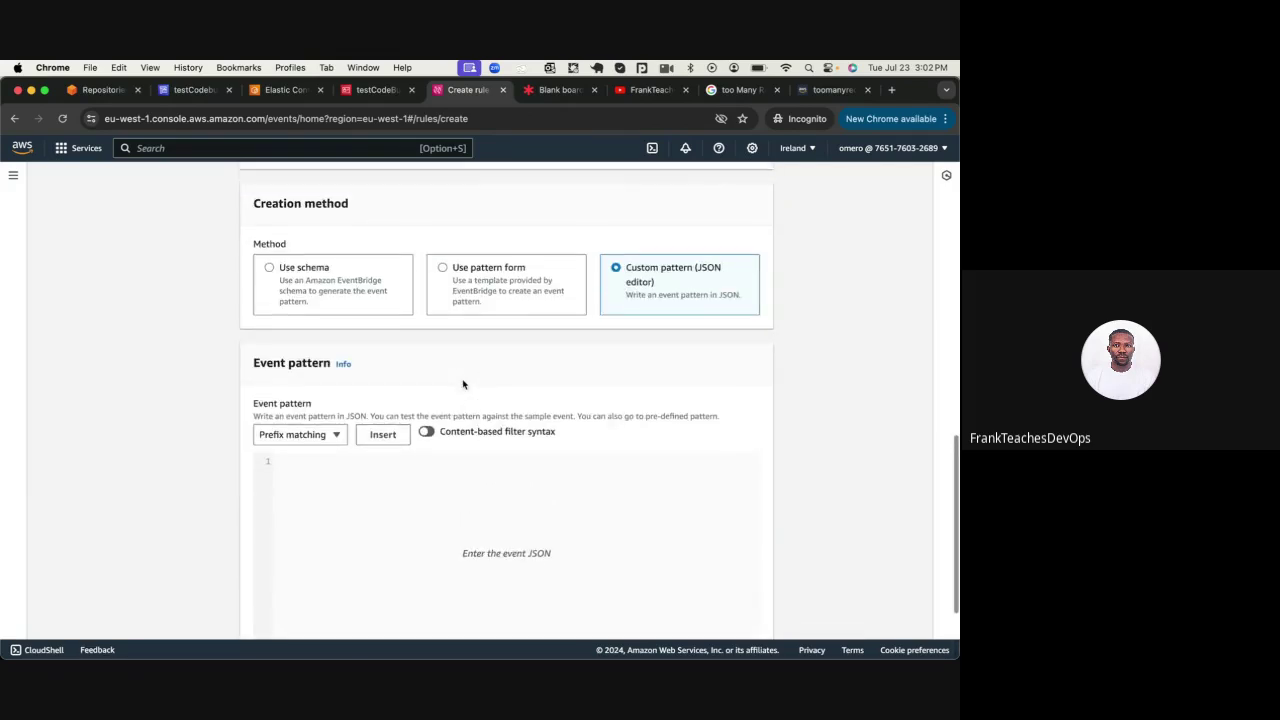
{"action": "left_click", "coordinate": [455, 268]}
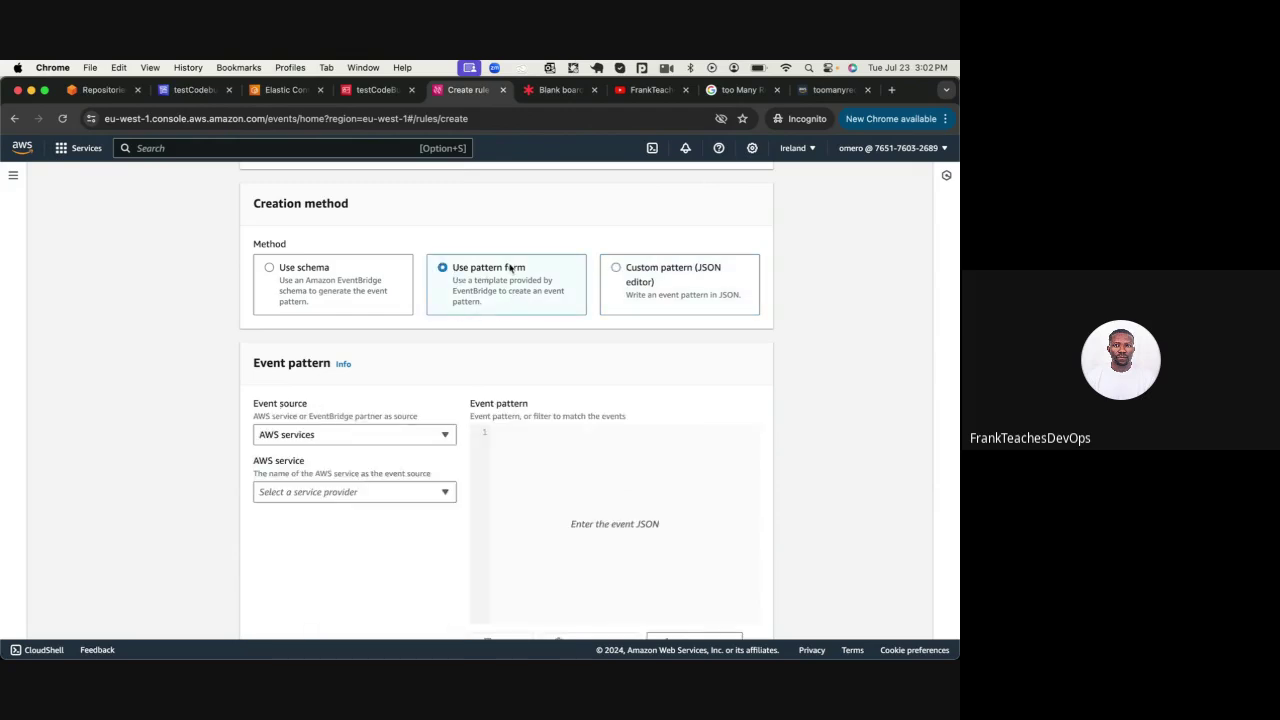
Keep AWS services as the event source, open the service list, and glance at the Lucid diagram
{"action": "scroll", "coordinate": [505, 277], "scroll_direction": "down", "scroll_amount": 2}
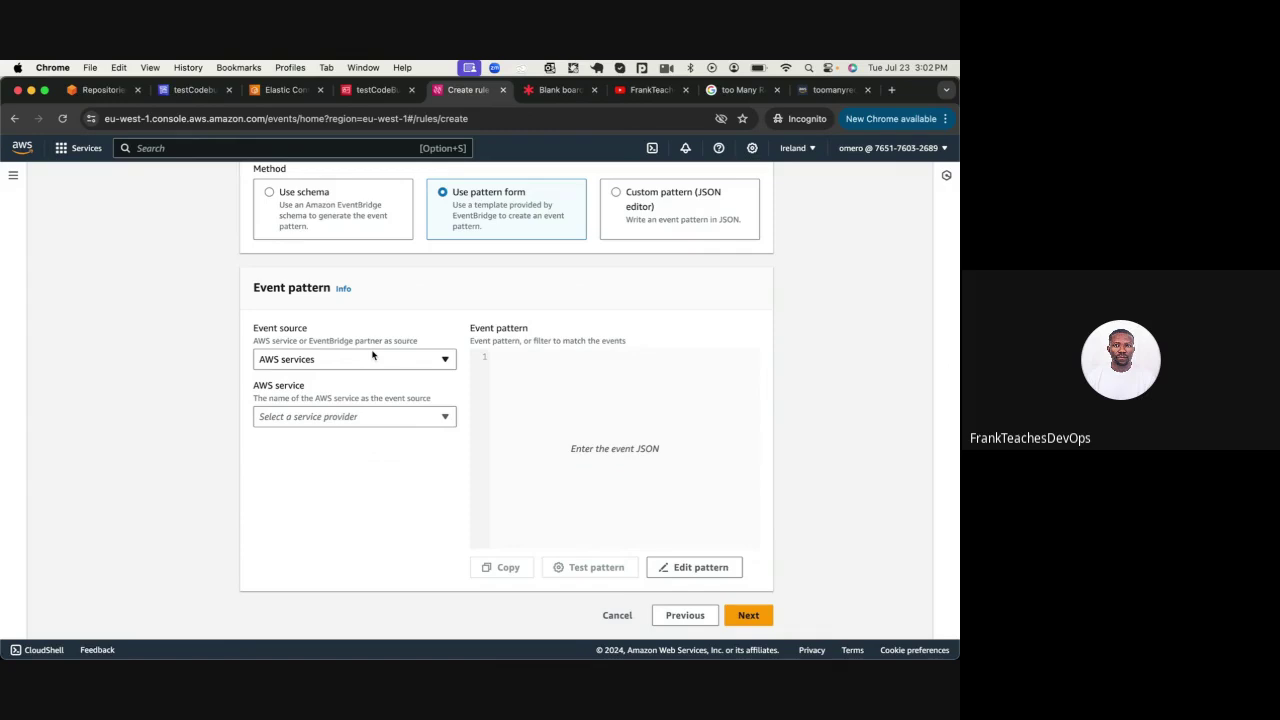
{"action": "left_click", "coordinate": [298, 362]}
{"action": "left_click", "coordinate": [298, 362]}
{"action": "left_click", "coordinate": [297, 420]}
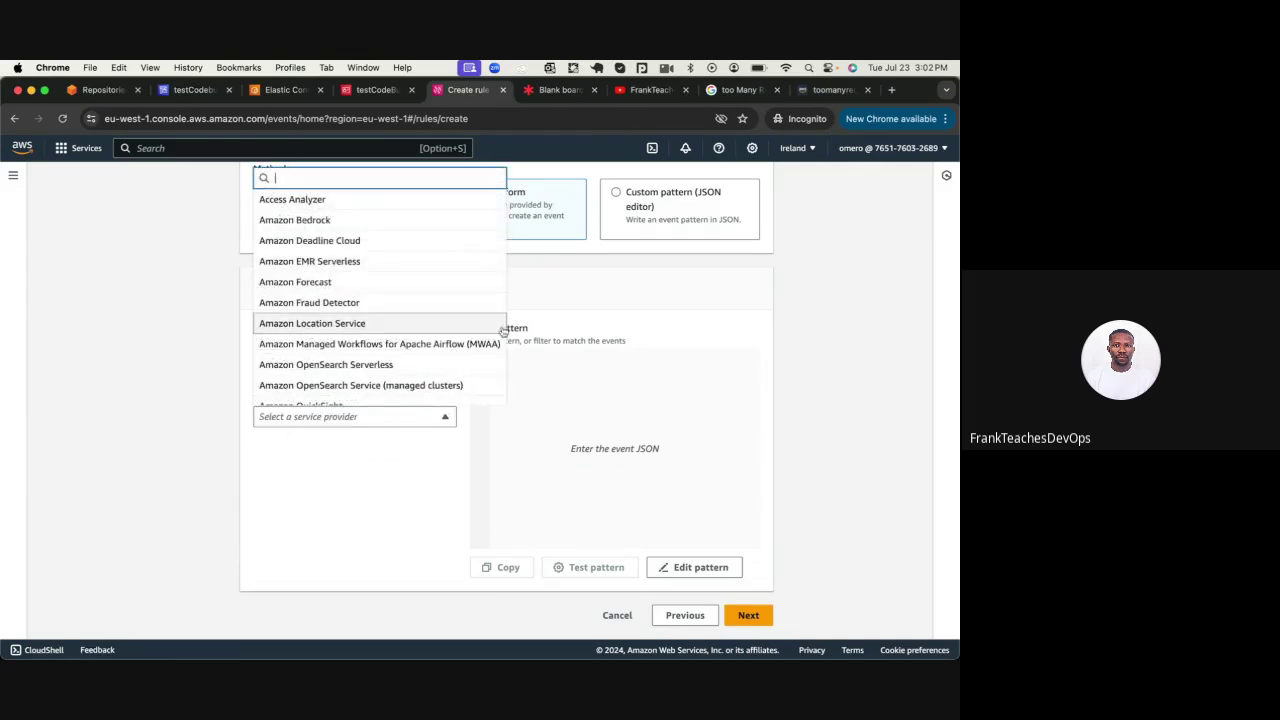
{"action": "left_click", "coordinate": [545, 92]}
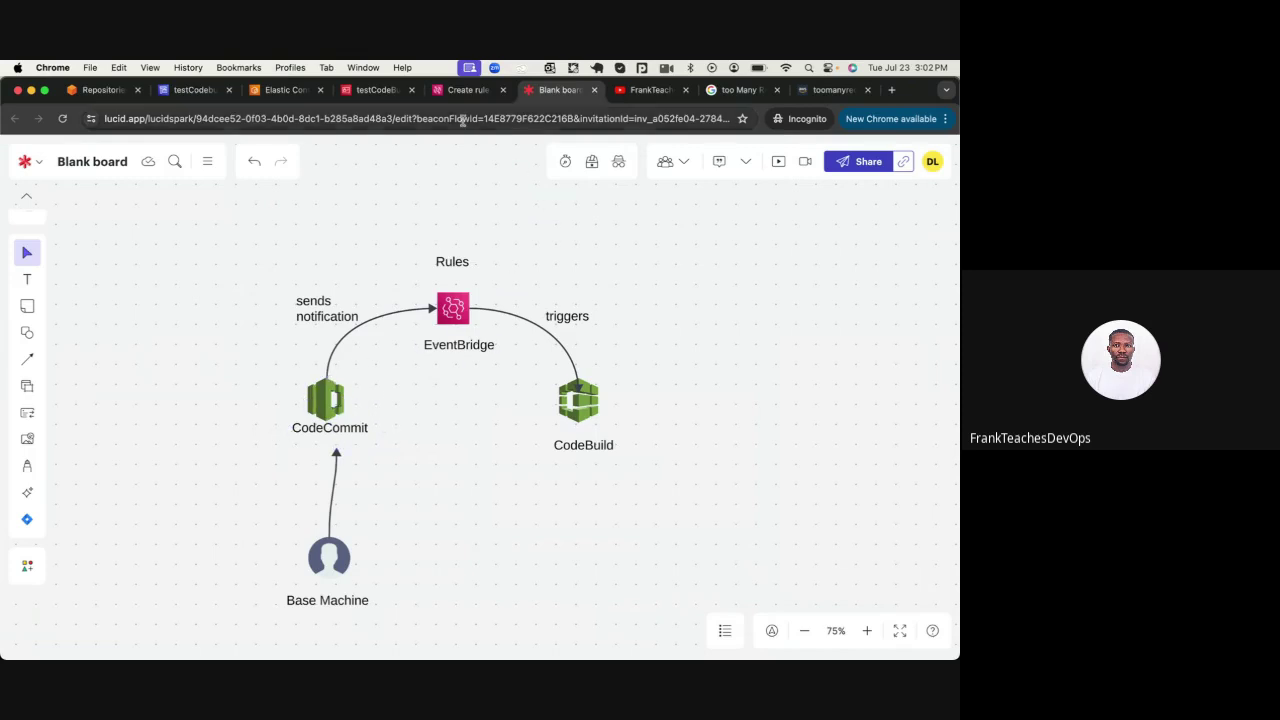
{"action": "left_click", "coordinate": [466, 89]}
Pick CodeCommit as the AWS service with event type 'All Events', and advance to targets
{"action": "left_click", "coordinate": [317, 418]}
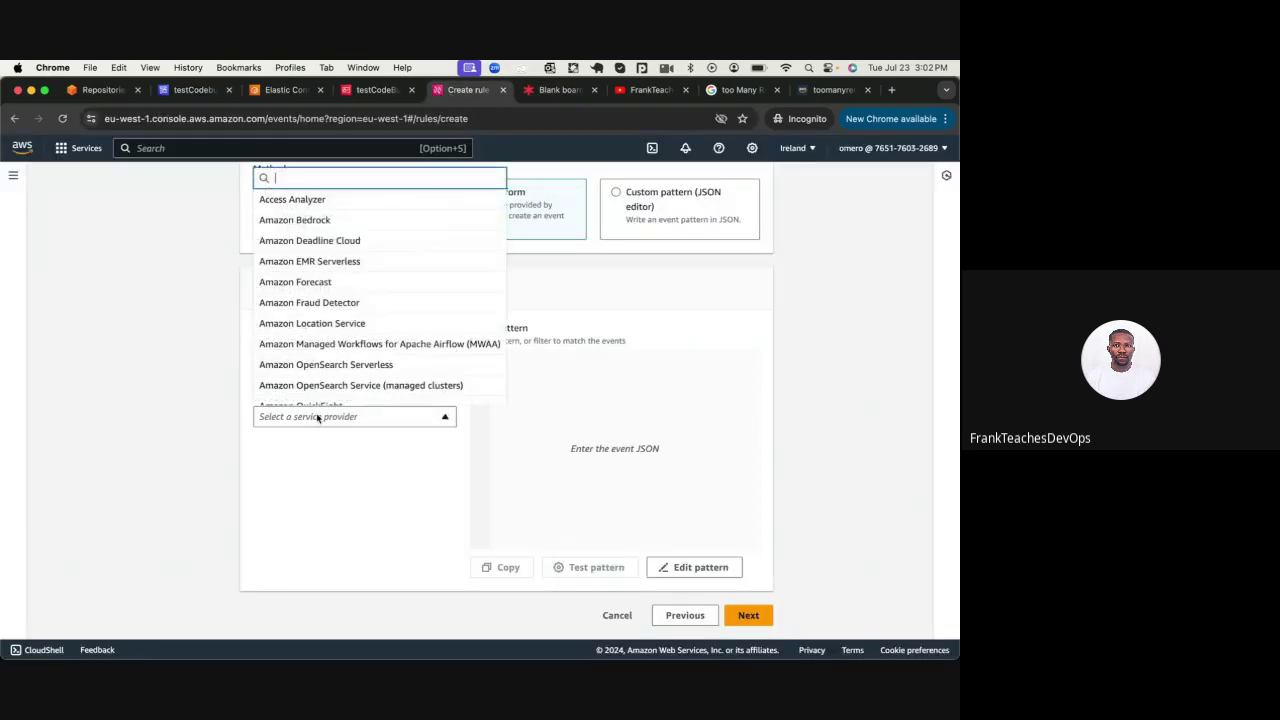
{"action": "type", "text": "comm"}
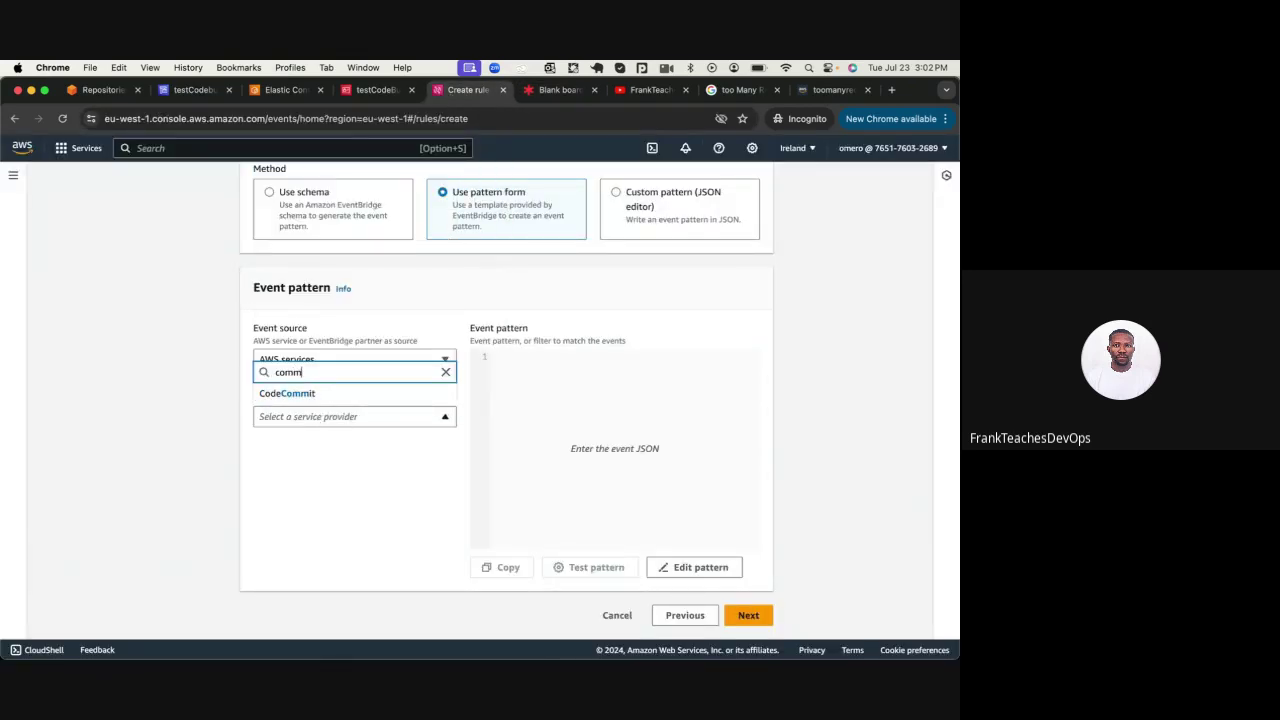
{"action": "left_click", "coordinate": [292, 394]}
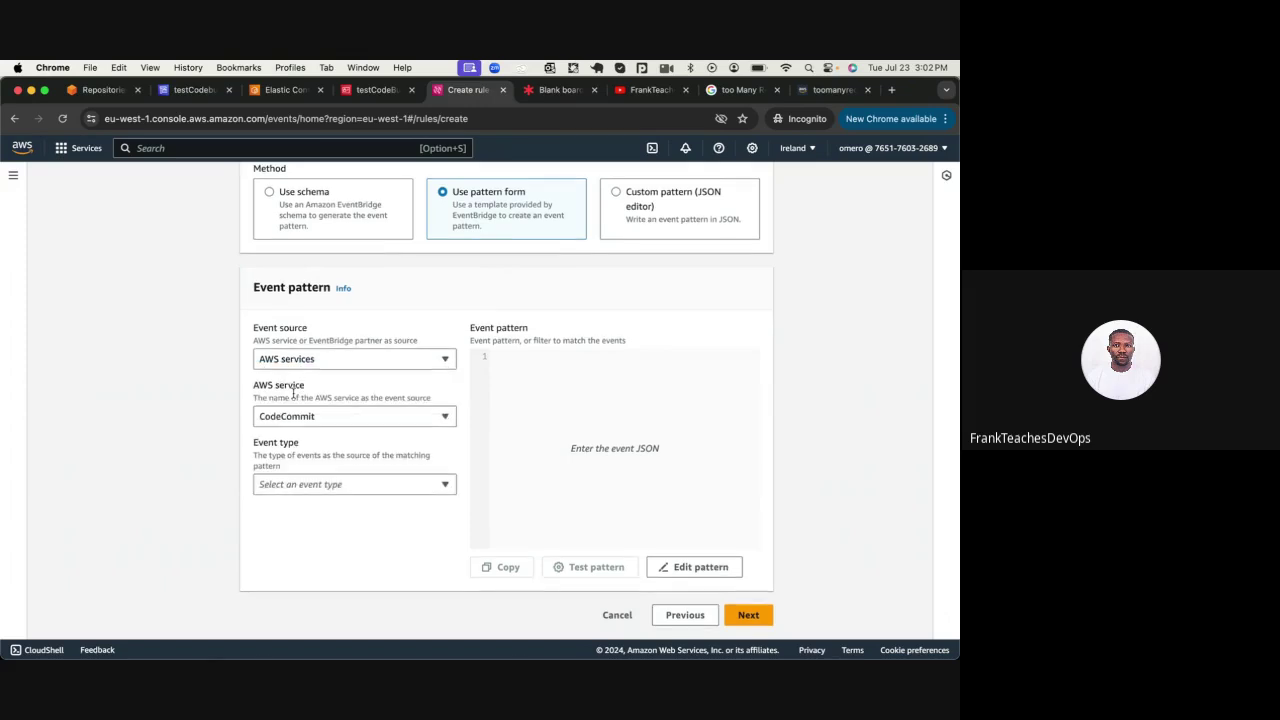
{"action": "left_click", "coordinate": [282, 487]}
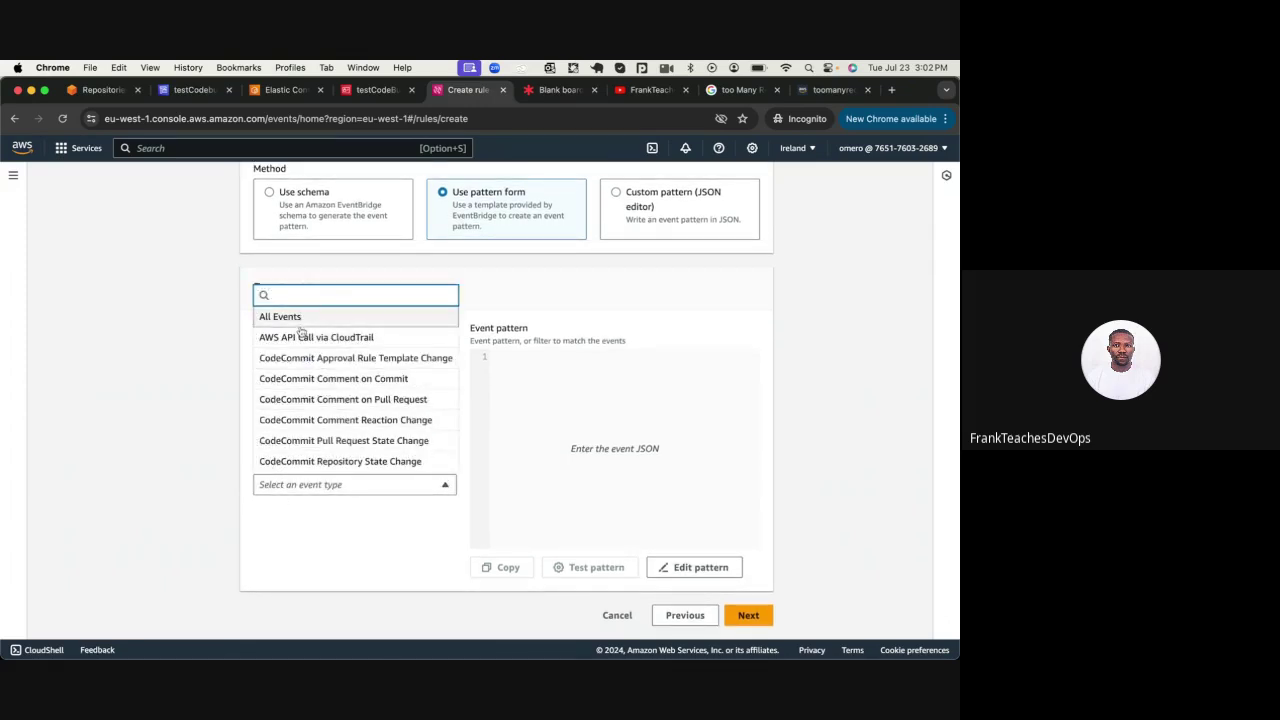
{"action": "left_click", "coordinate": [152, 338]}
{"action": "left_click", "coordinate": [334, 488]}
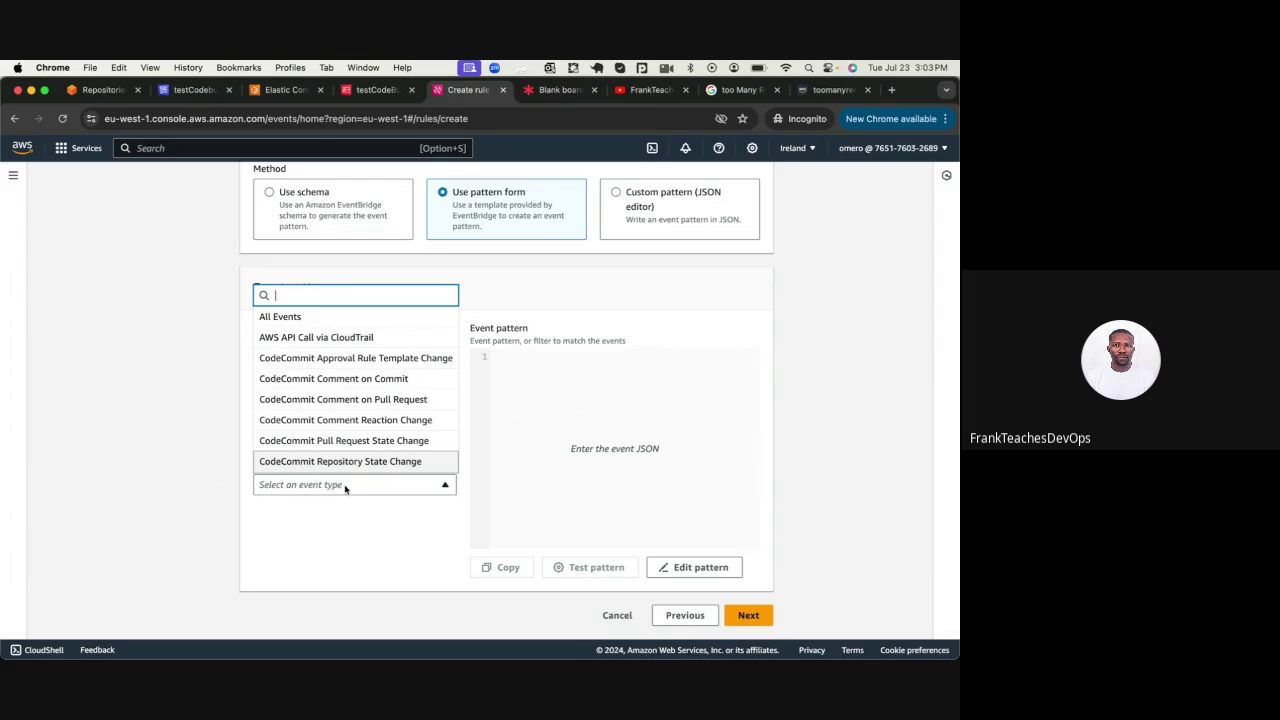
{"action": "left_click", "coordinate": [280, 318]}
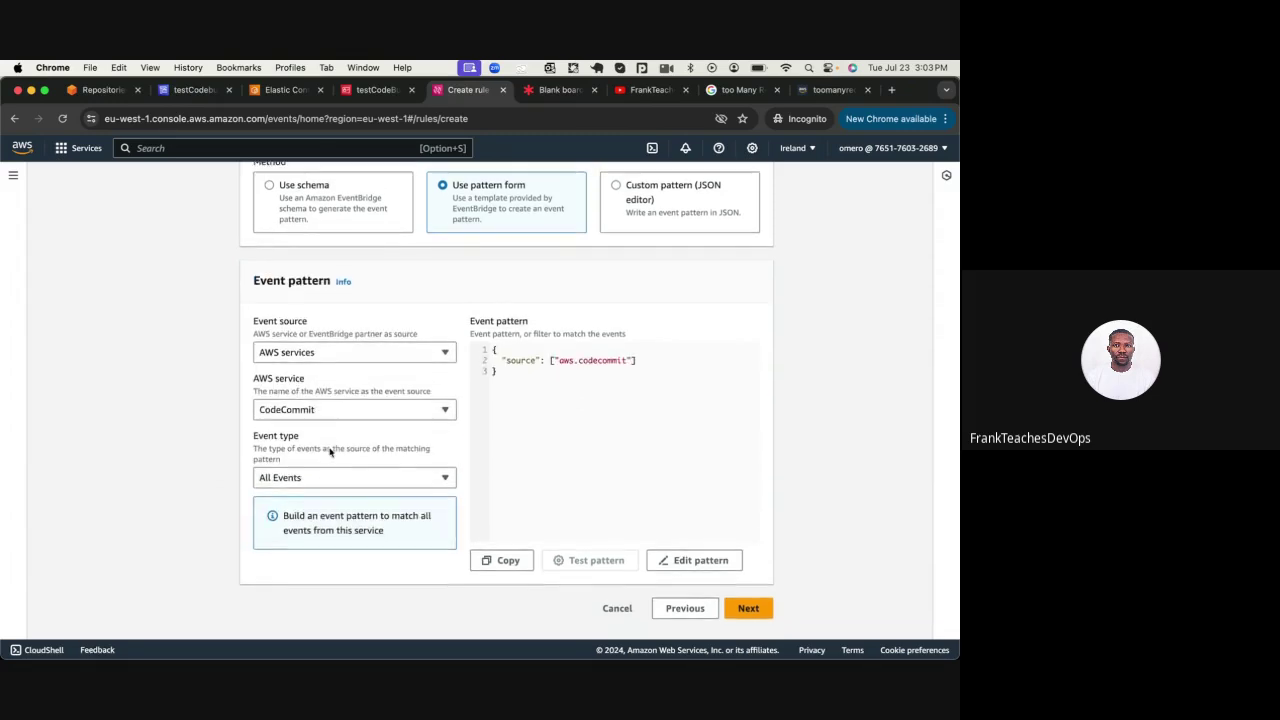
{"action": "left_click", "coordinate": [742, 617]}
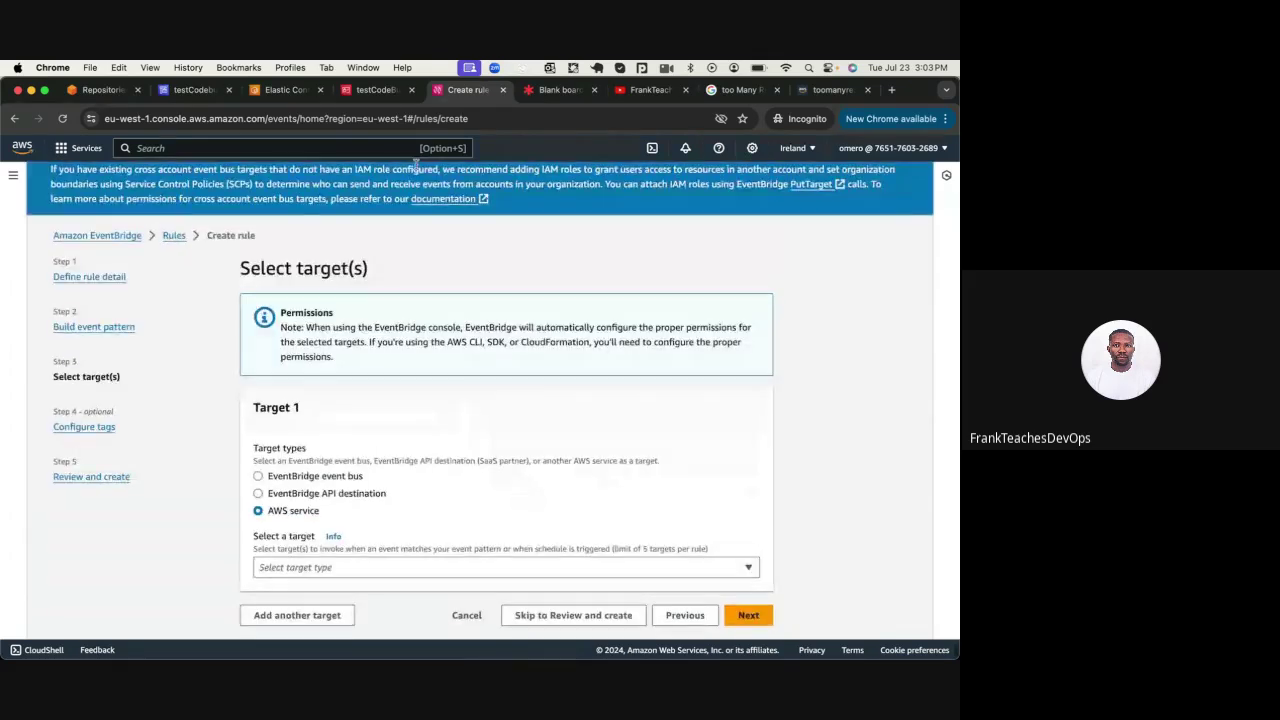
{"action": "left_click", "coordinate": [558, 89]}
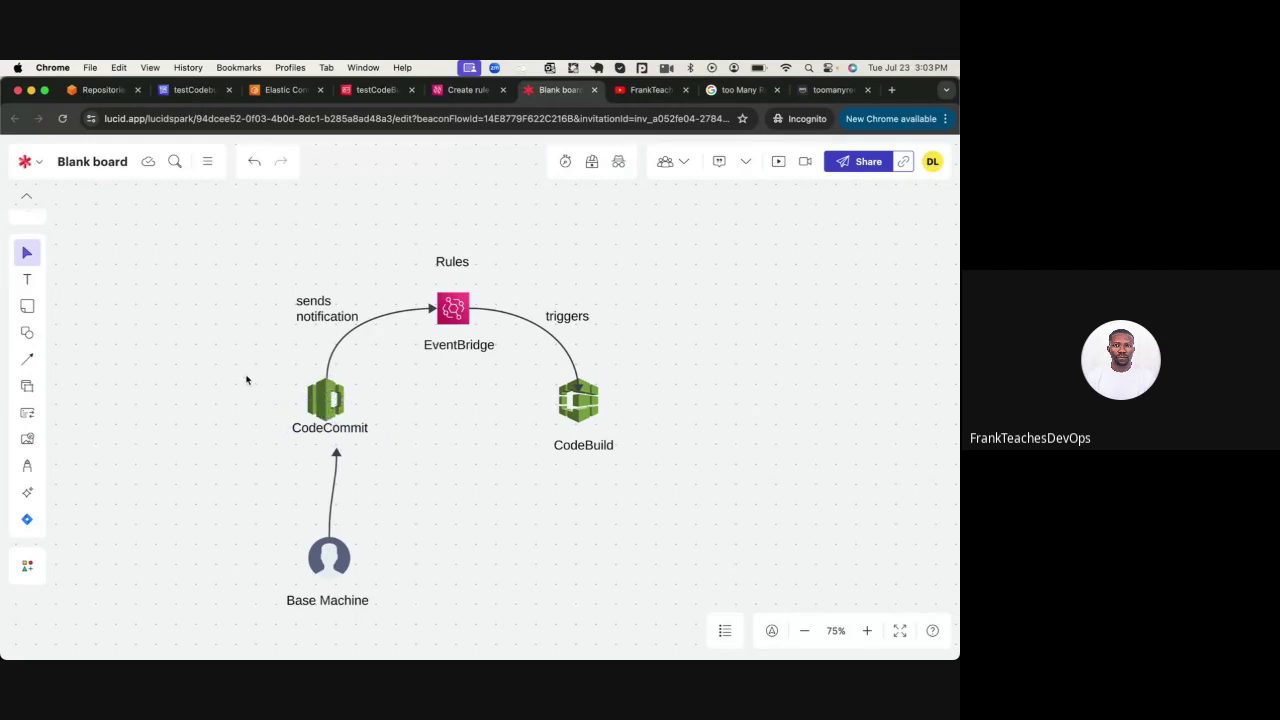
Duplicate the 'sends notification' label into 'Source' beside CodeCommit and 'target' beside CodeBuild
{"action": "left_click", "coordinate": [318, 304]}
{"action": "key", "text": "super+d"}
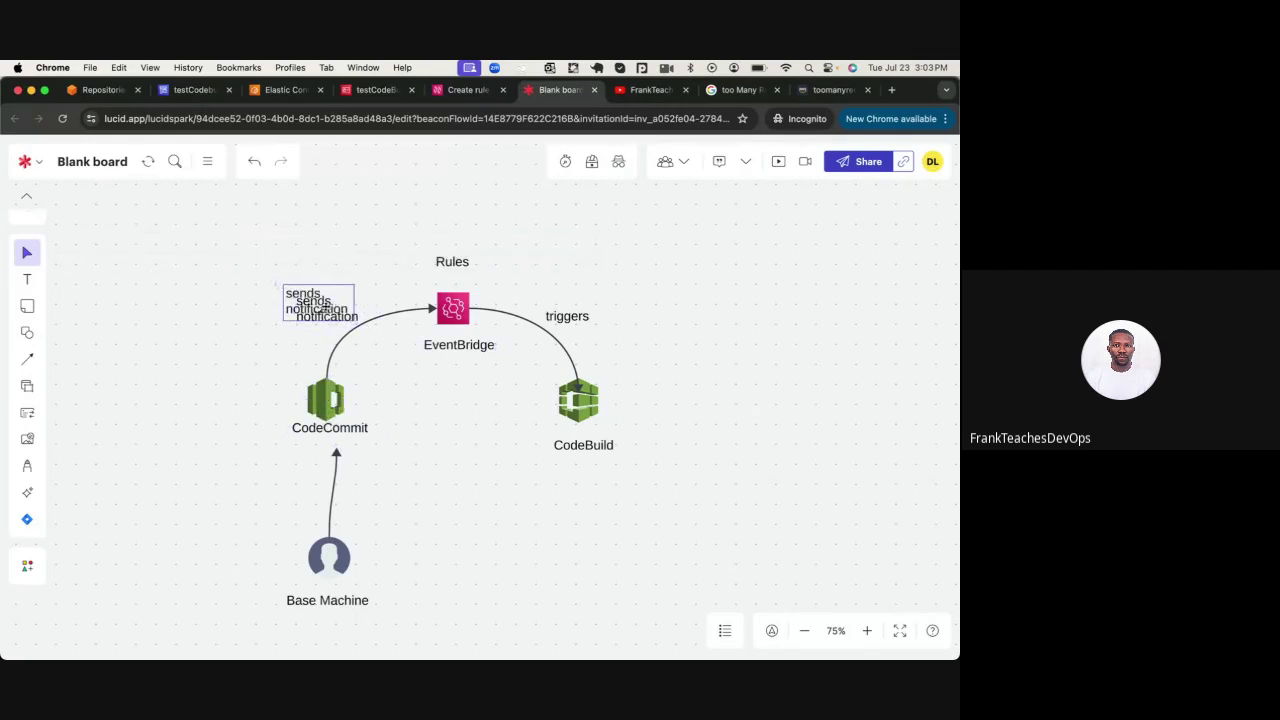
{"action": "left_click_drag", "start_coordinate": [318, 304], "coordinate": [228, 408]}
{"action": "type", "text": "Source"}
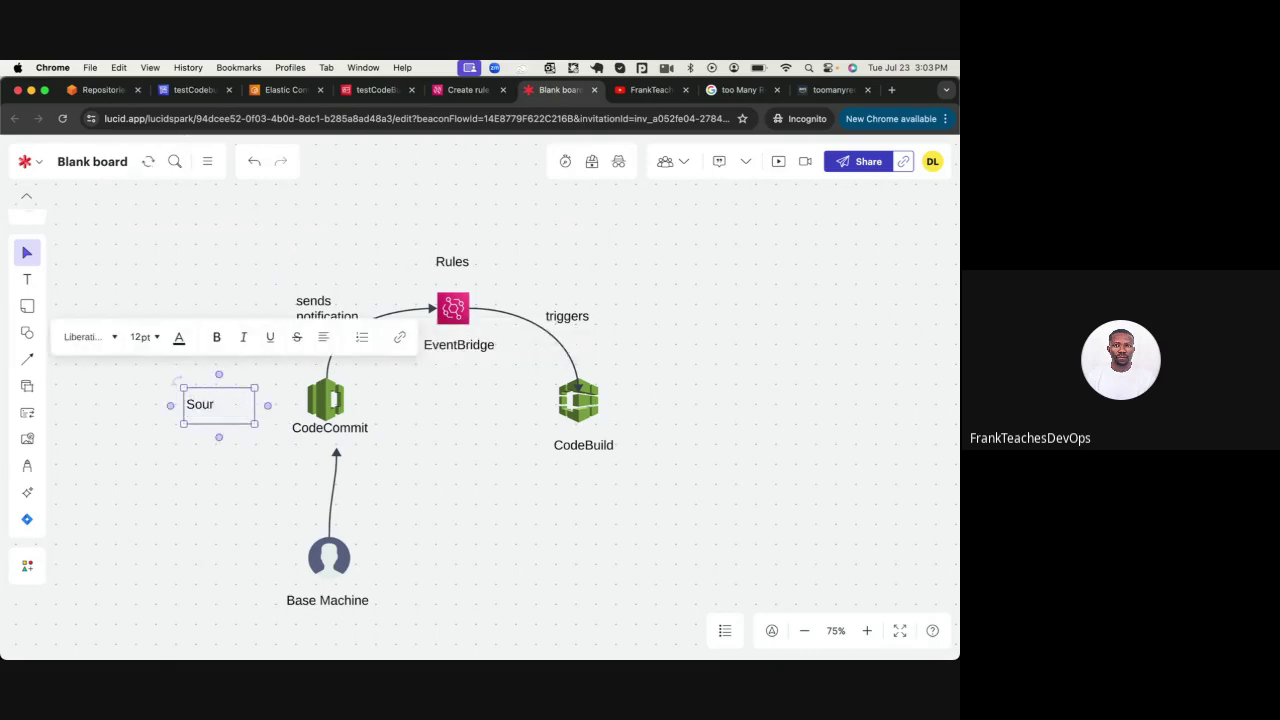
{"action": "left_click", "coordinate": [246, 460]}
{"action": "left_click_drag", "start_coordinate": [222, 409], "coordinate": [646, 375]}
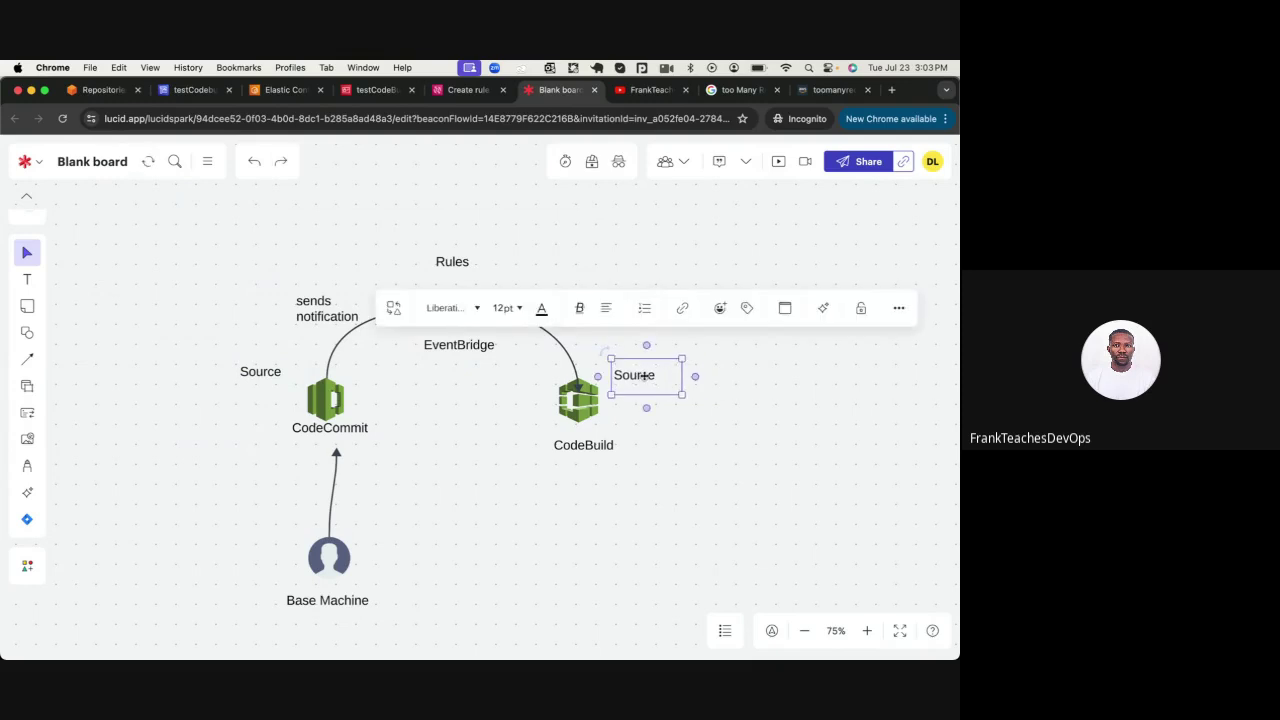
{"action": "type", "text": "target"}
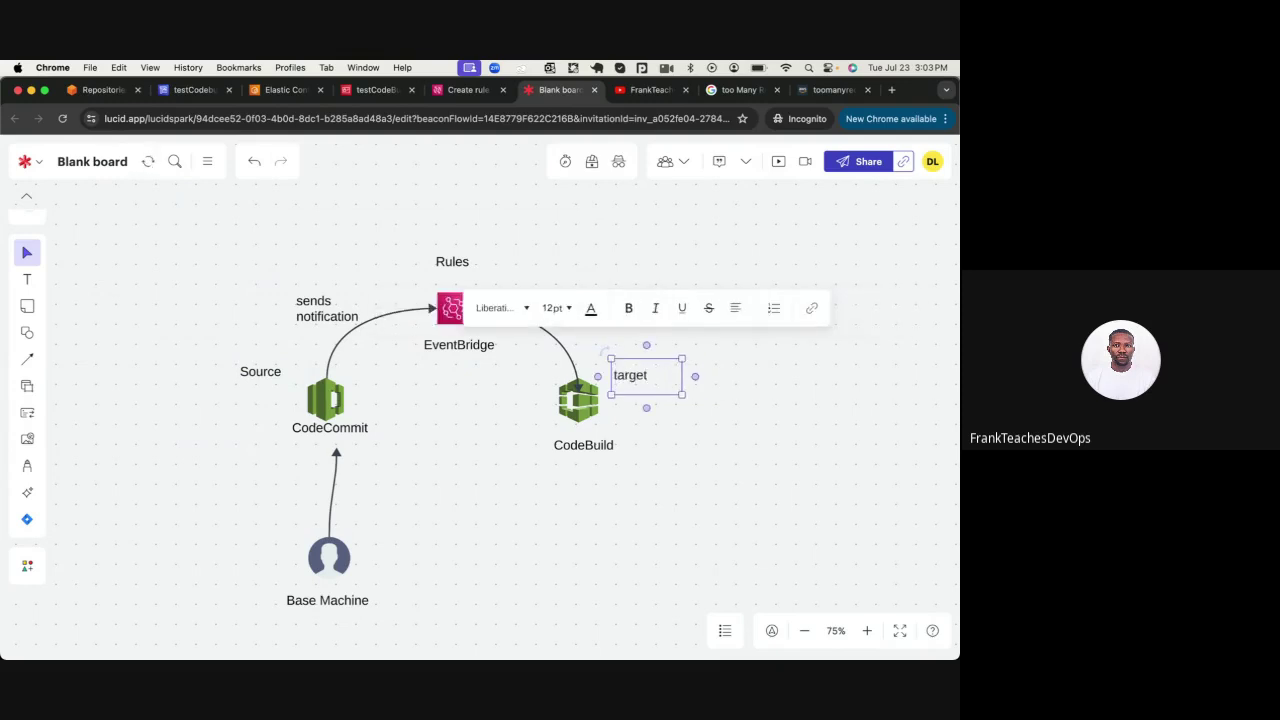
{"action": "left_click", "coordinate": [467, 89]}
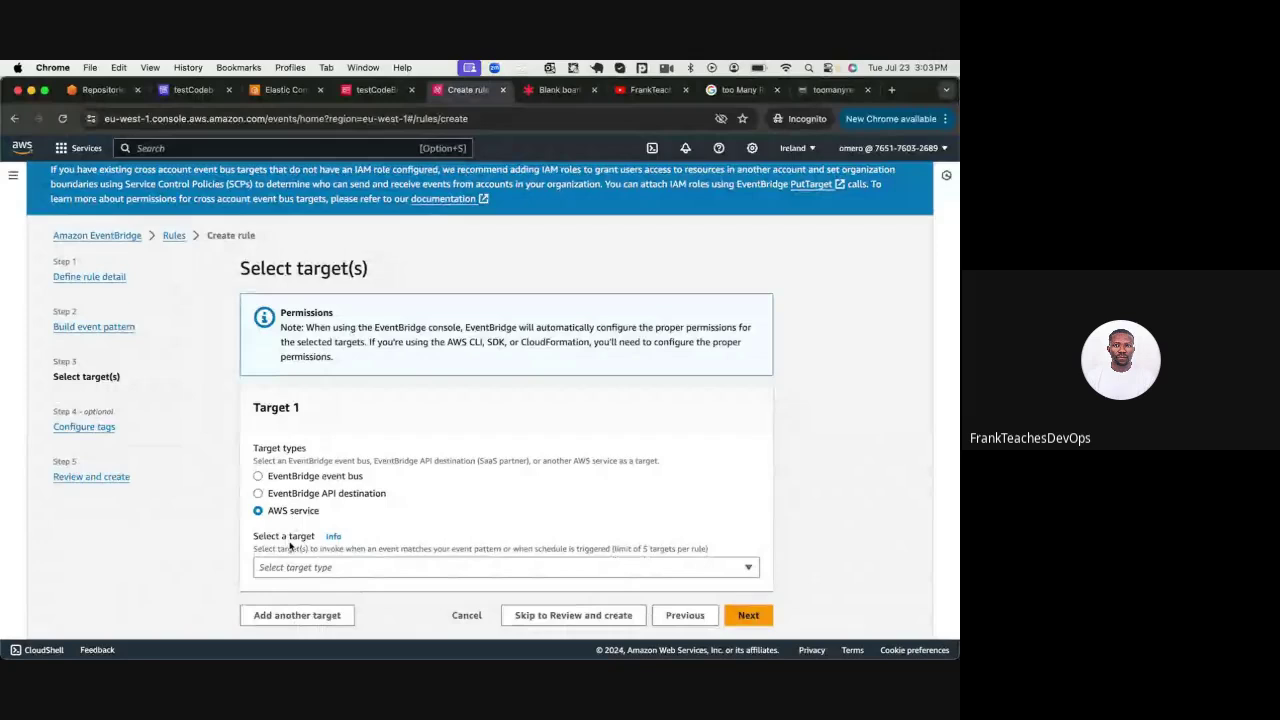
Select CodeBuild project as the rule's target type, then go to the testCodebuild build page
{"action": "left_click", "coordinate": [338, 570]}
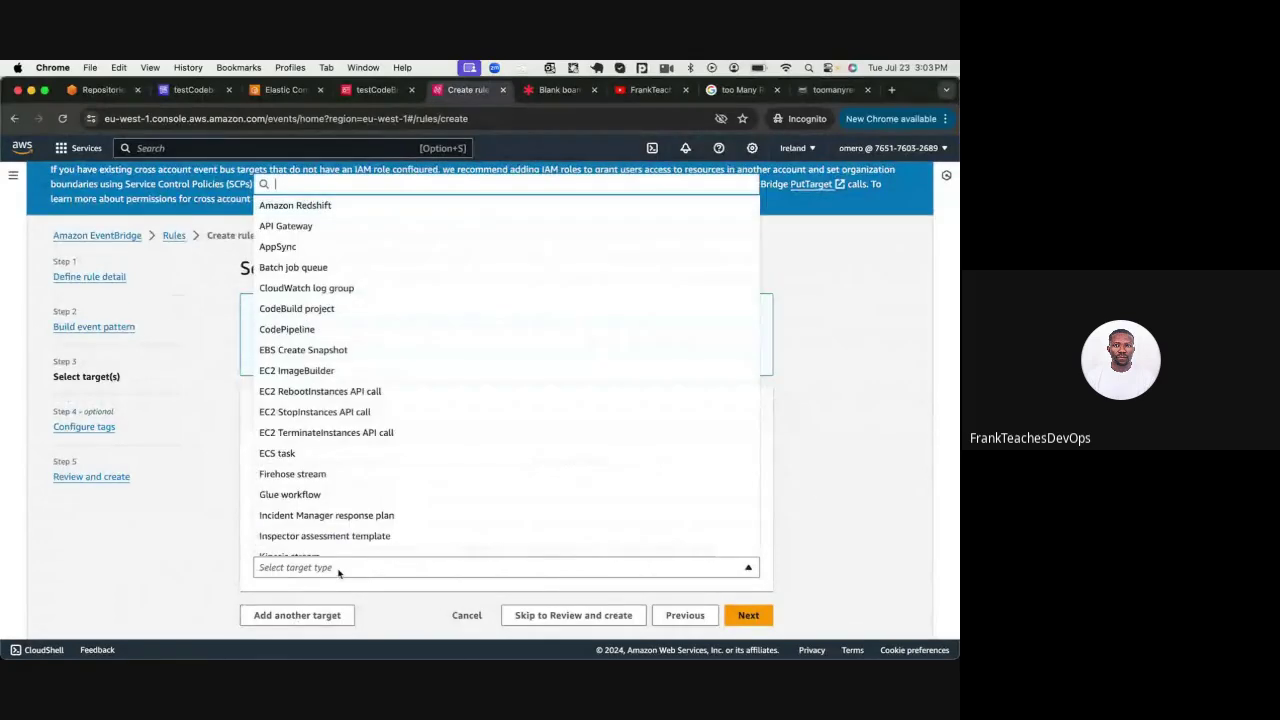
{"action": "type", "text": "co"}
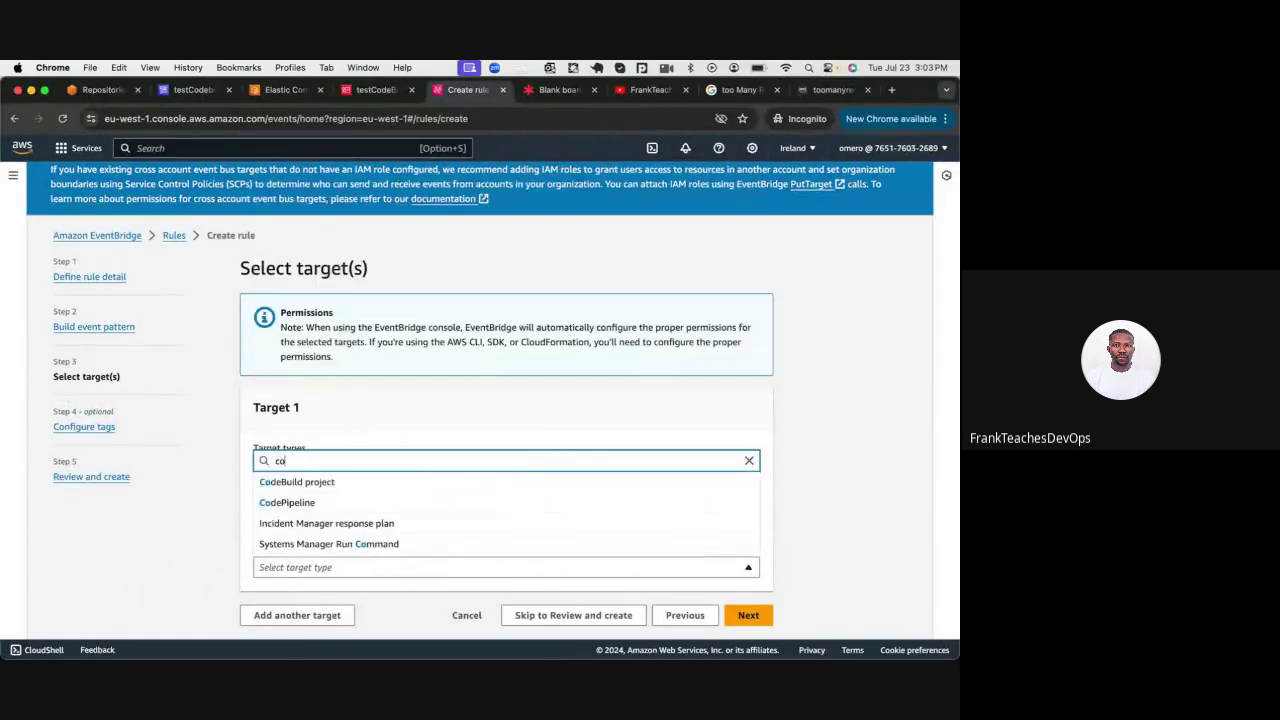
{"action": "type", "text": "deb"}
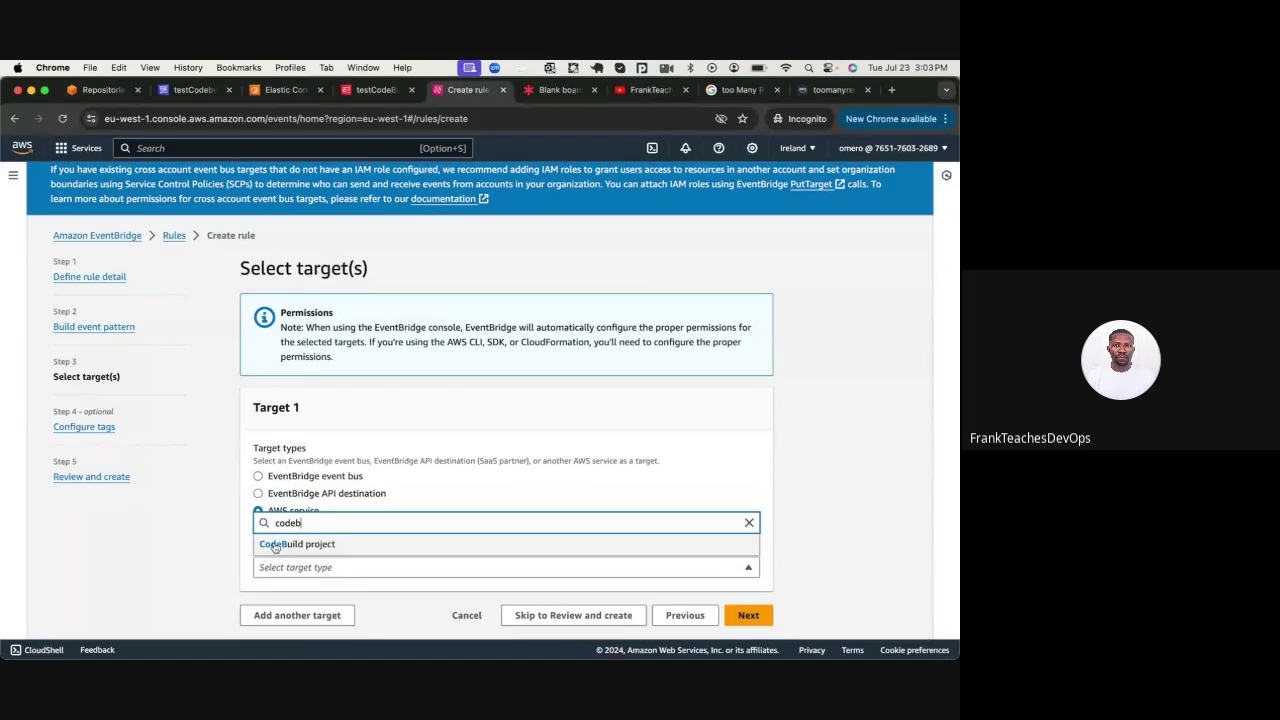
{"action": "left_click", "coordinate": [275, 544]}
{"action": "scroll", "coordinate": [300, 450], "scroll_direction": "down", "scroll_amount": 4}
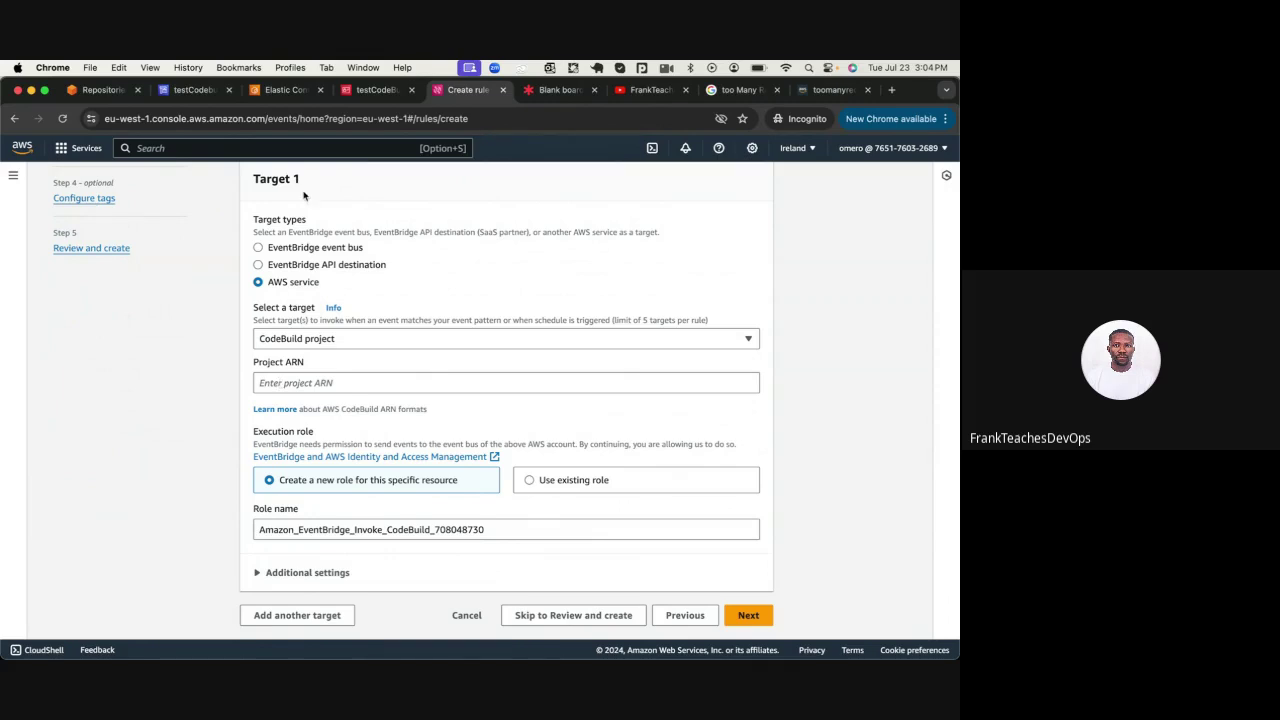
{"action": "left_click", "coordinate": [192, 89]}
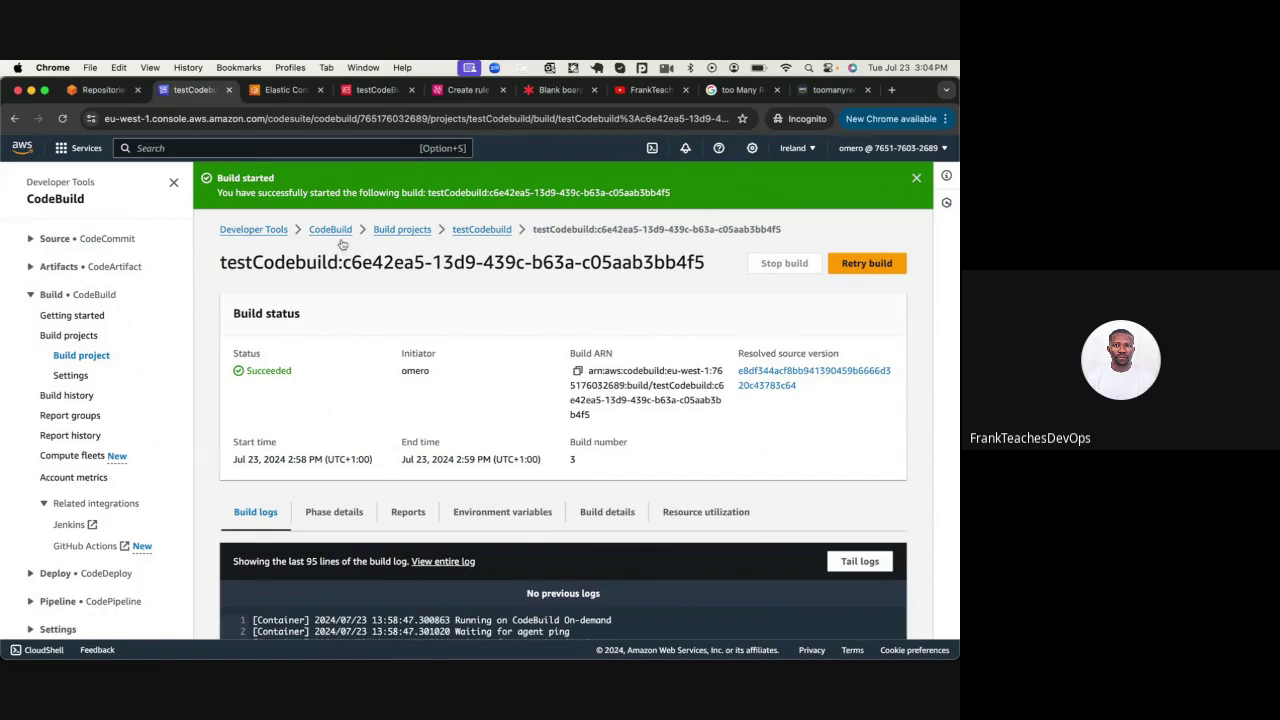
Copy the testCodebuild project ARN from its Project details
{"action": "left_click", "coordinate": [491, 229]}
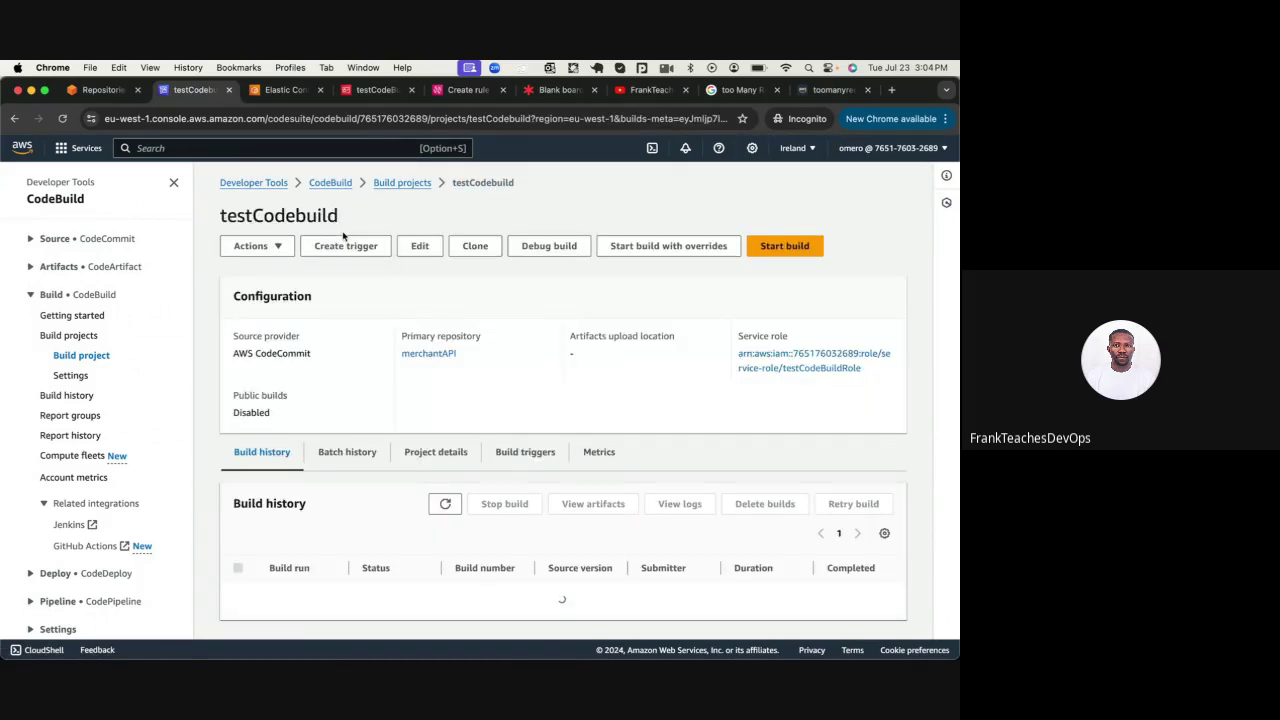
{"action": "scroll", "coordinate": [268, 405], "scroll_direction": "down", "scroll_amount": 1}
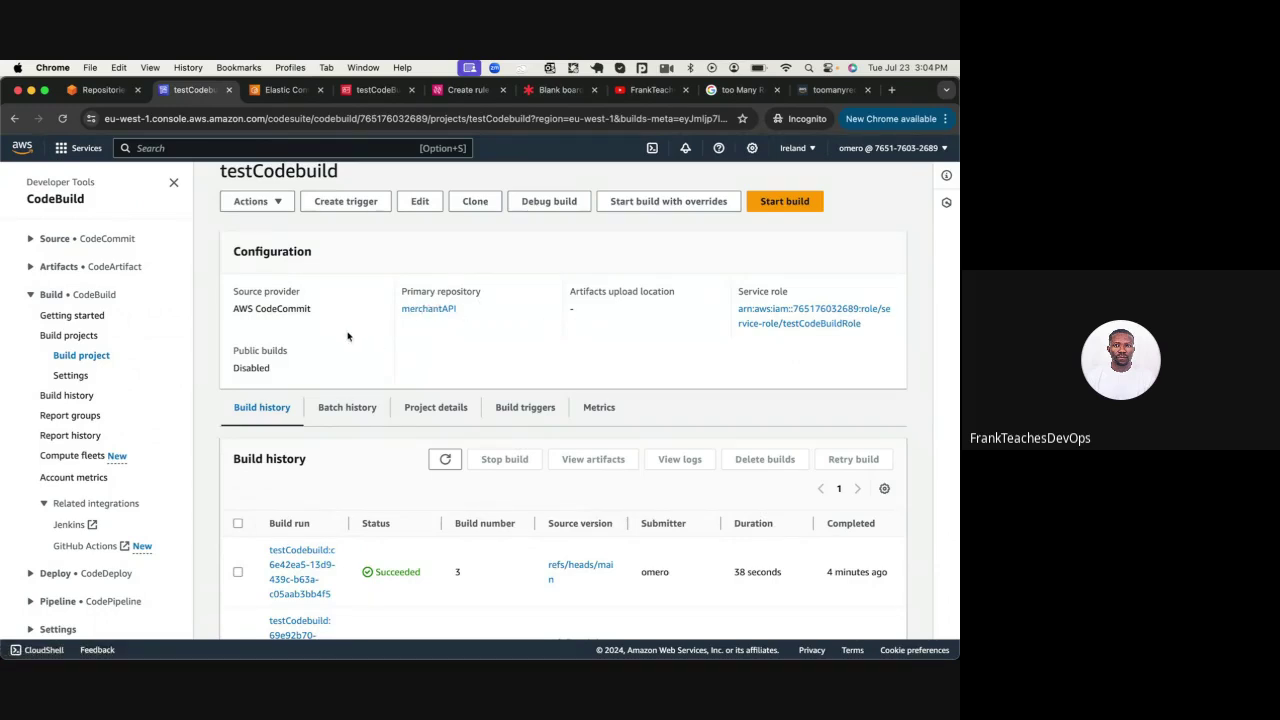
{"action": "scroll", "coordinate": [334, 277], "scroll_direction": "up", "scroll_amount": 1}
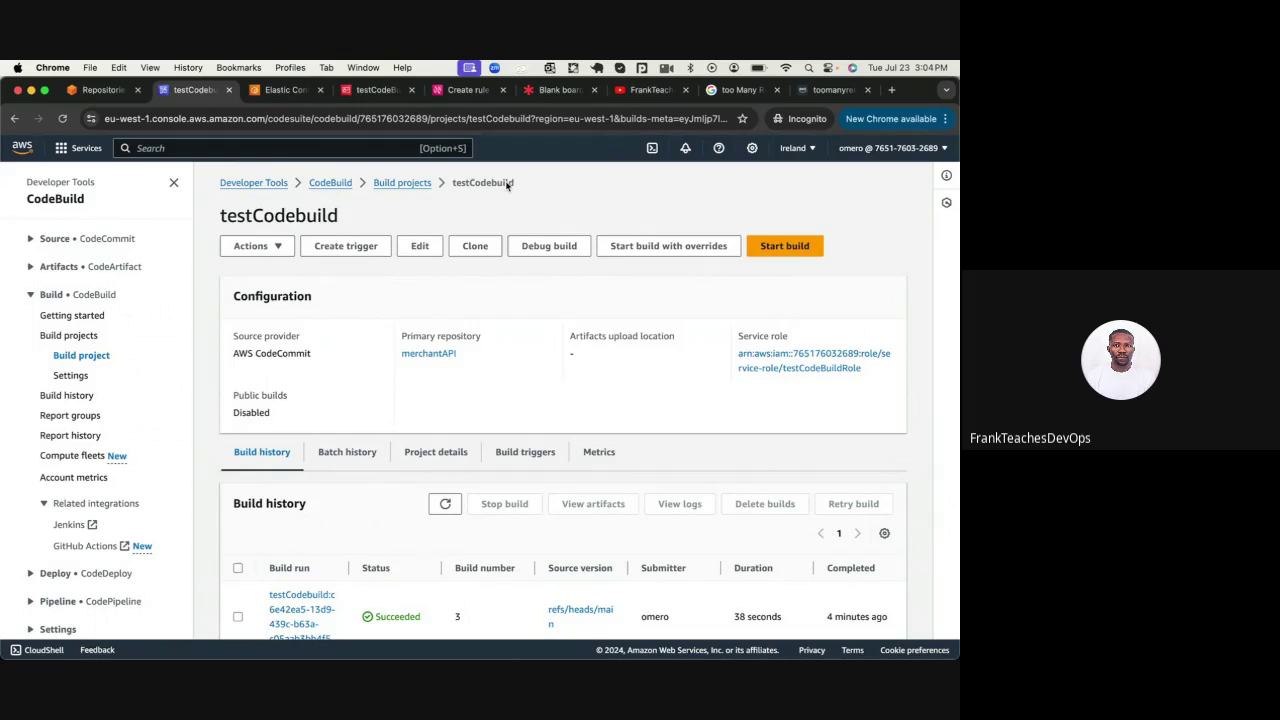
{"action": "scroll", "coordinate": [375, 276], "scroll_direction": "down", "scroll_amount": 2}
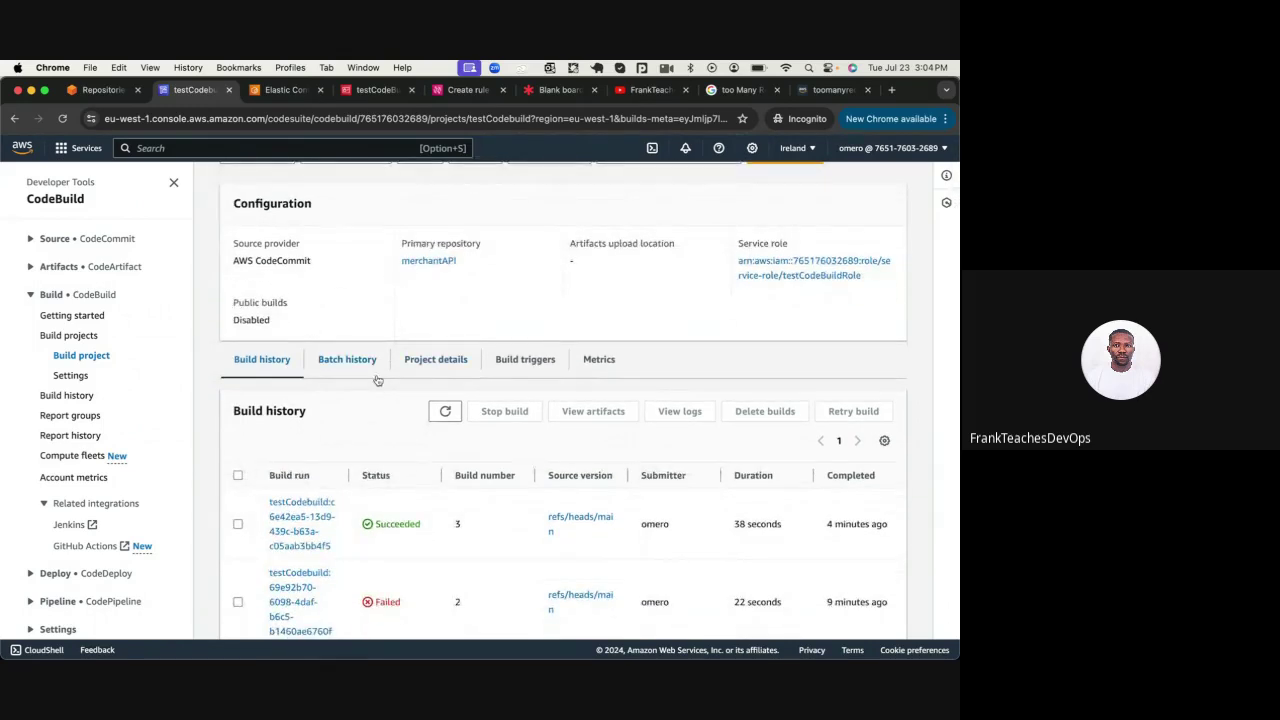
{"action": "left_click", "coordinate": [432, 360]}
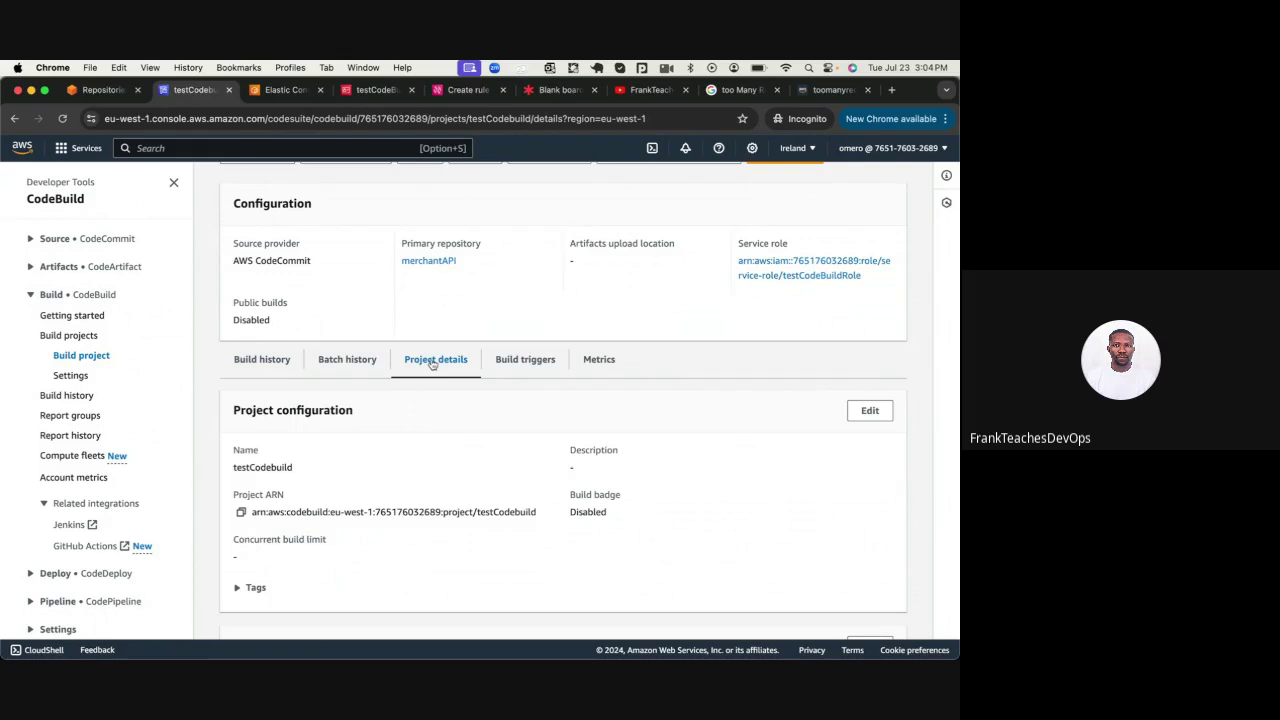
{"action": "scroll", "coordinate": [300, 357], "scroll_direction": "down", "scroll_amount": 3}
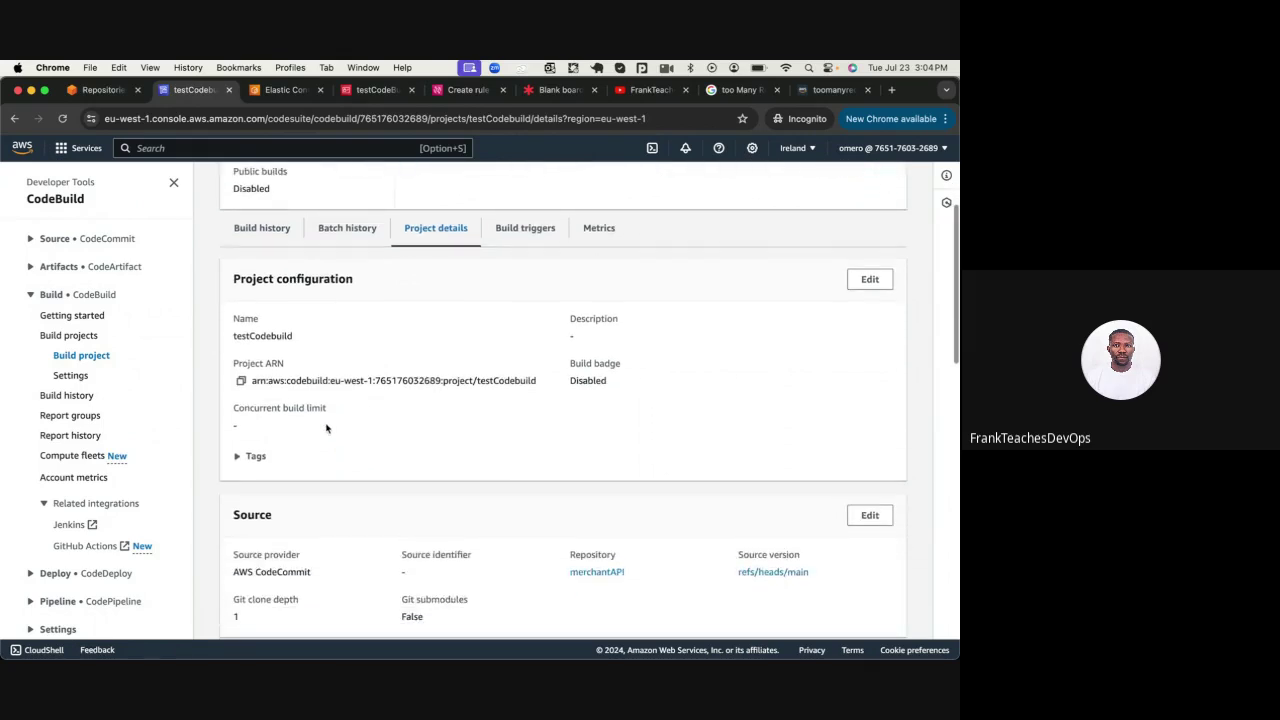
{"action": "double_click", "coordinate": [250, 365]}
{"action": "left_click", "coordinate": [241, 381]}
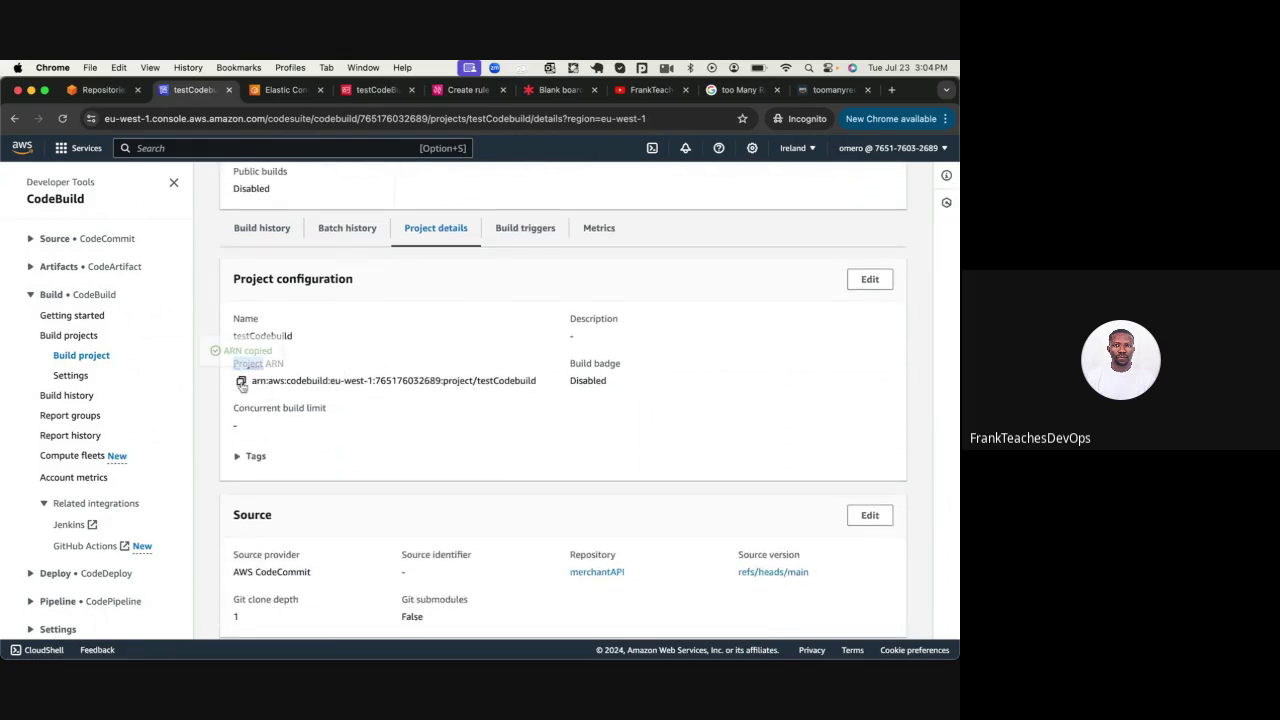
Paste the testCodebuild ARN into the target's Project ARN field, expand Additional settings, and continue
{"action": "left_click", "coordinate": [481, 97]}
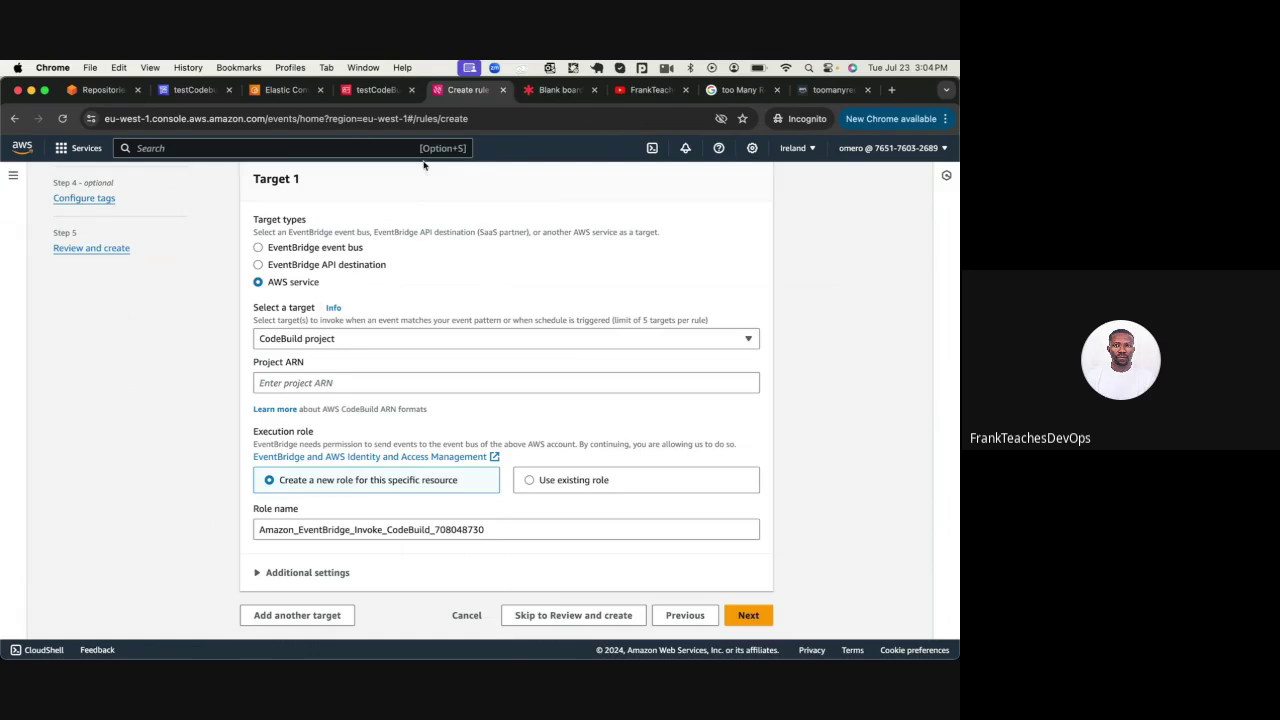
{"action": "left_click", "coordinate": [303, 382]}
{"action": "key", "text": "super+v"}
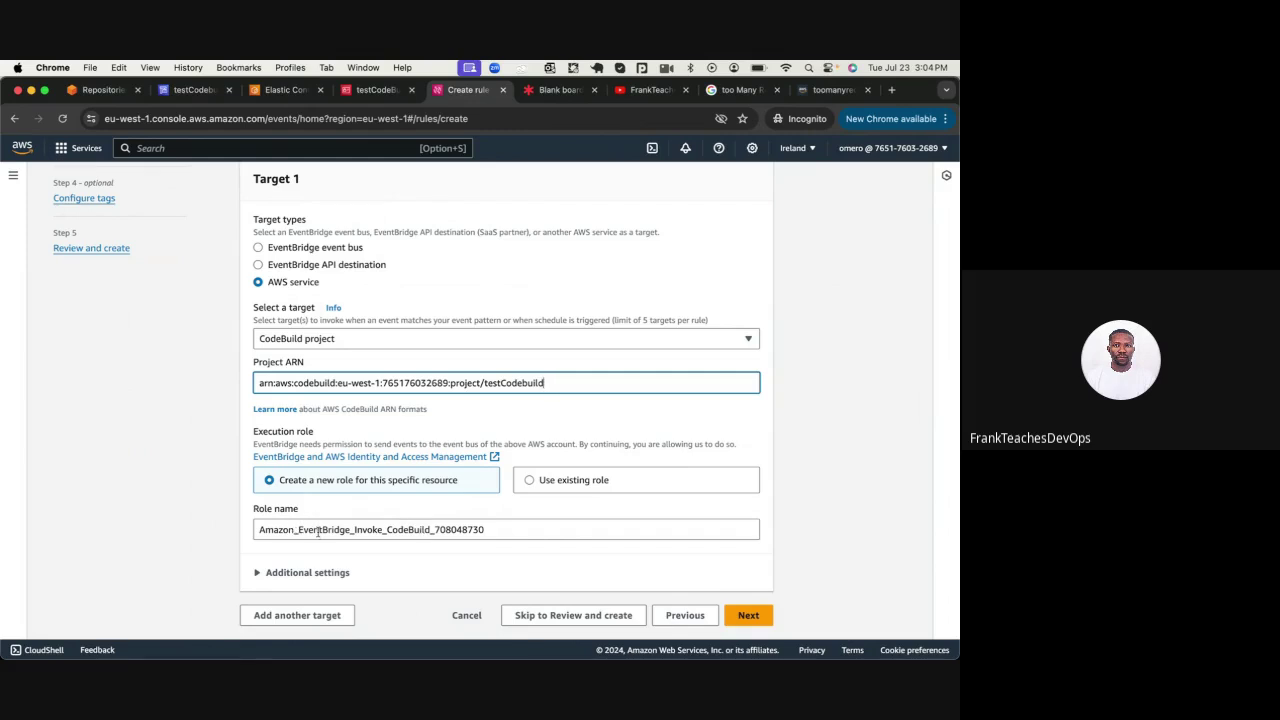
{"action": "scroll", "coordinate": [359, 525], "scroll_direction": "up", "scroll_amount": 3}
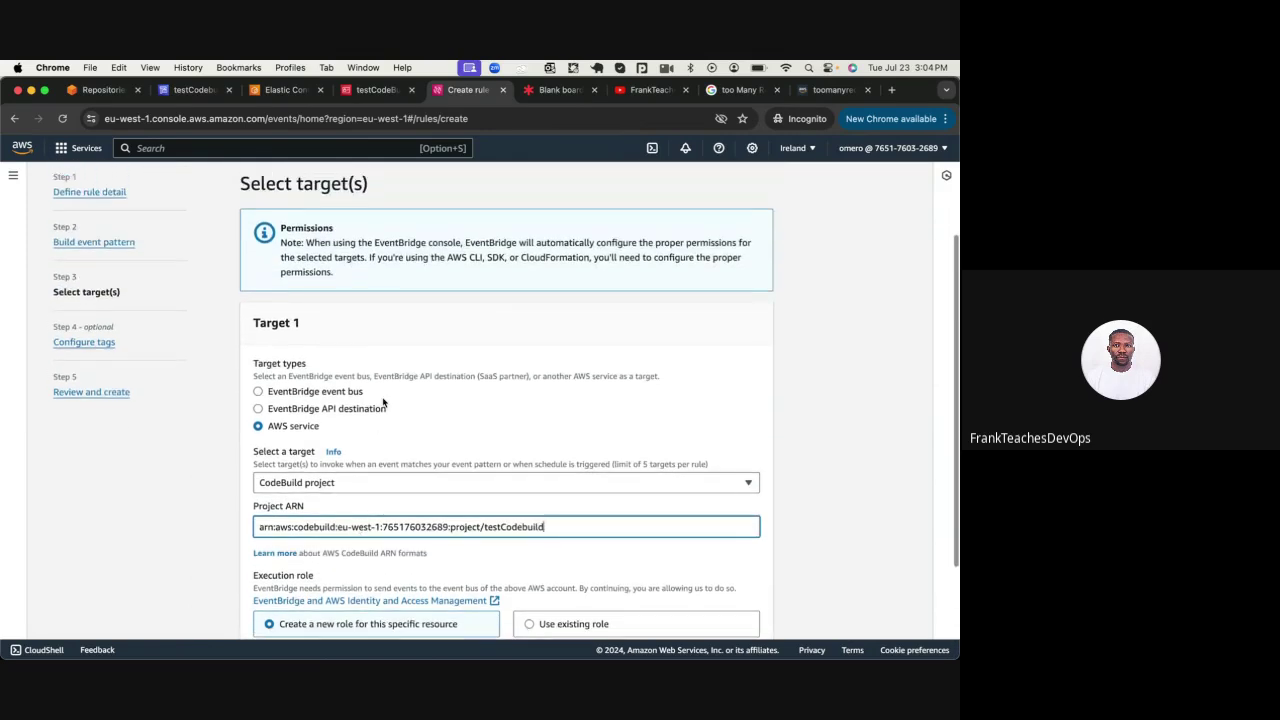
{"action": "scroll", "coordinate": [345, 527], "scroll_direction": "down", "scroll_amount": 3}
{"action": "scroll", "coordinate": [350, 529], "scroll_direction": "up", "scroll_amount": 1}
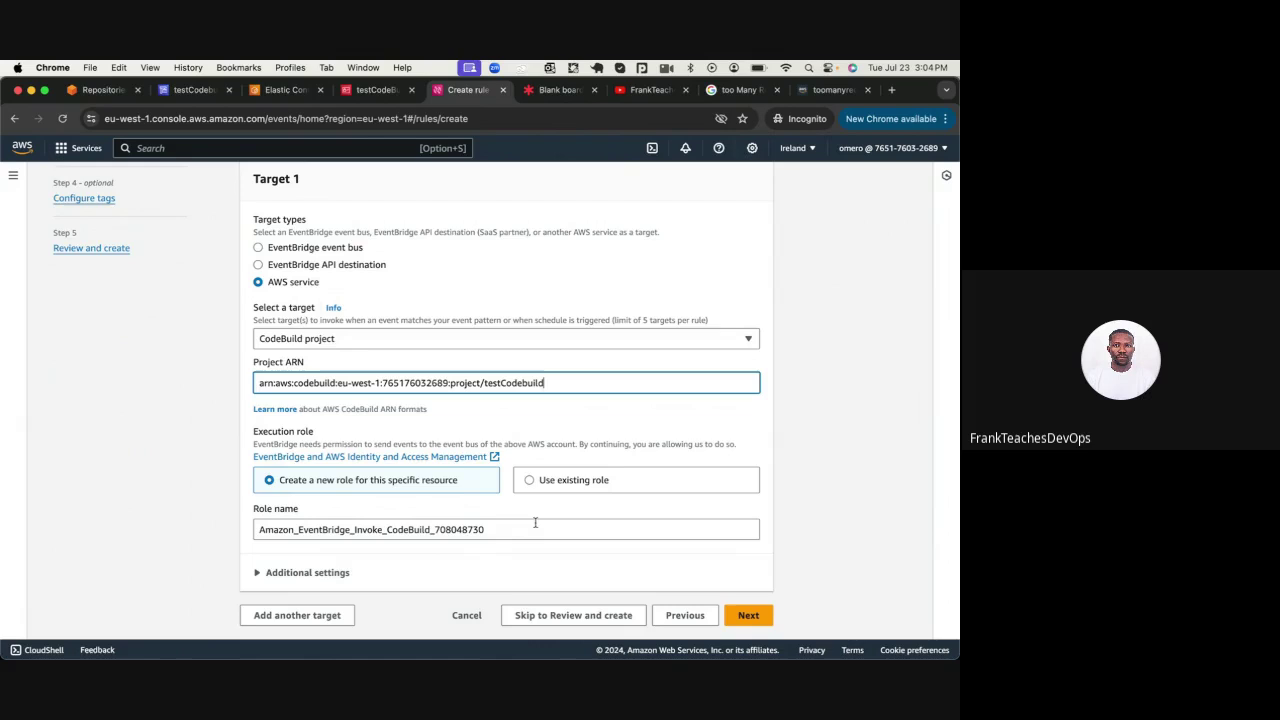
{"action": "scroll", "coordinate": [535, 522], "scroll_direction": "up", "scroll_amount": 1}
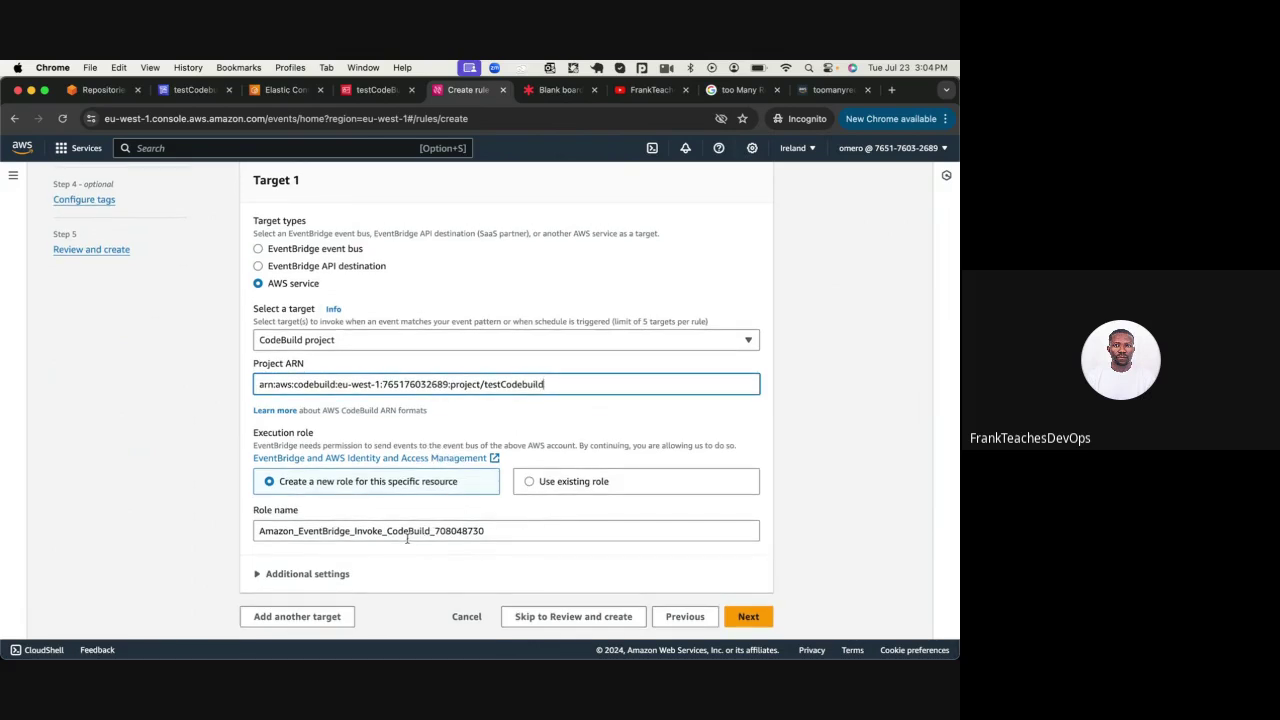
{"action": "scroll", "coordinate": [407, 538], "scroll_direction": "down", "scroll_amount": 1}
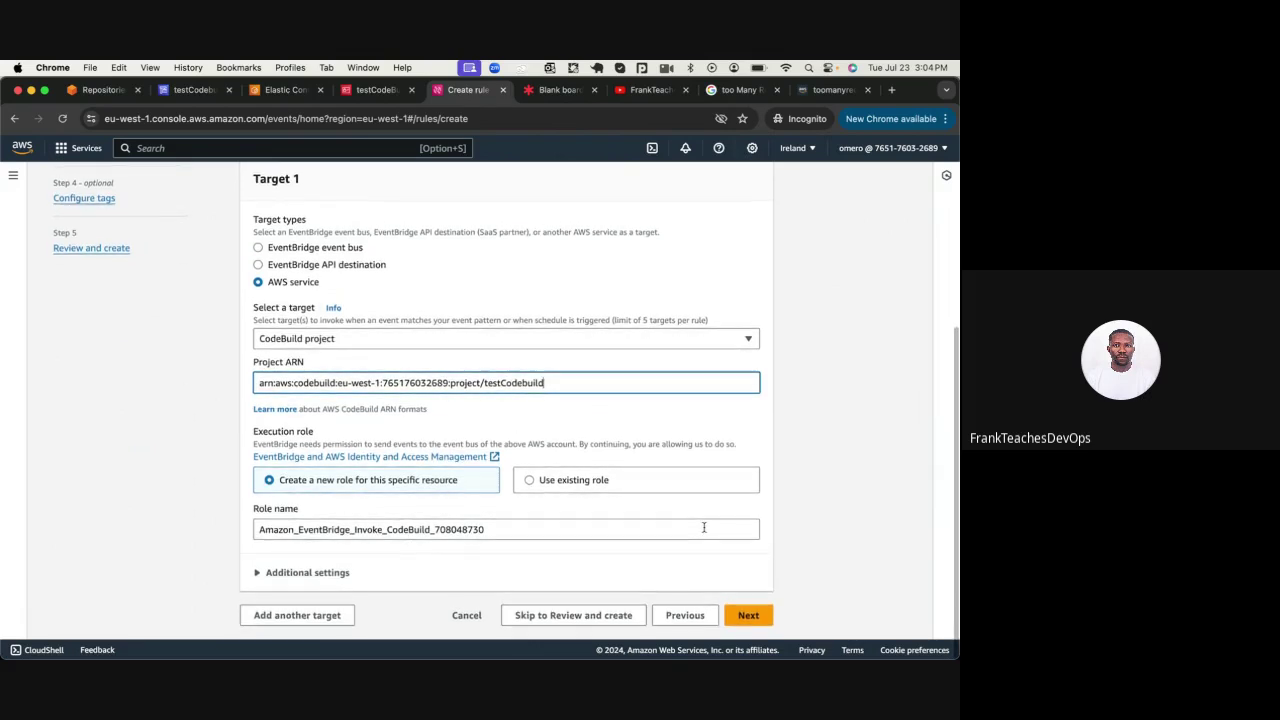
{"action": "left_click", "coordinate": [258, 572]}
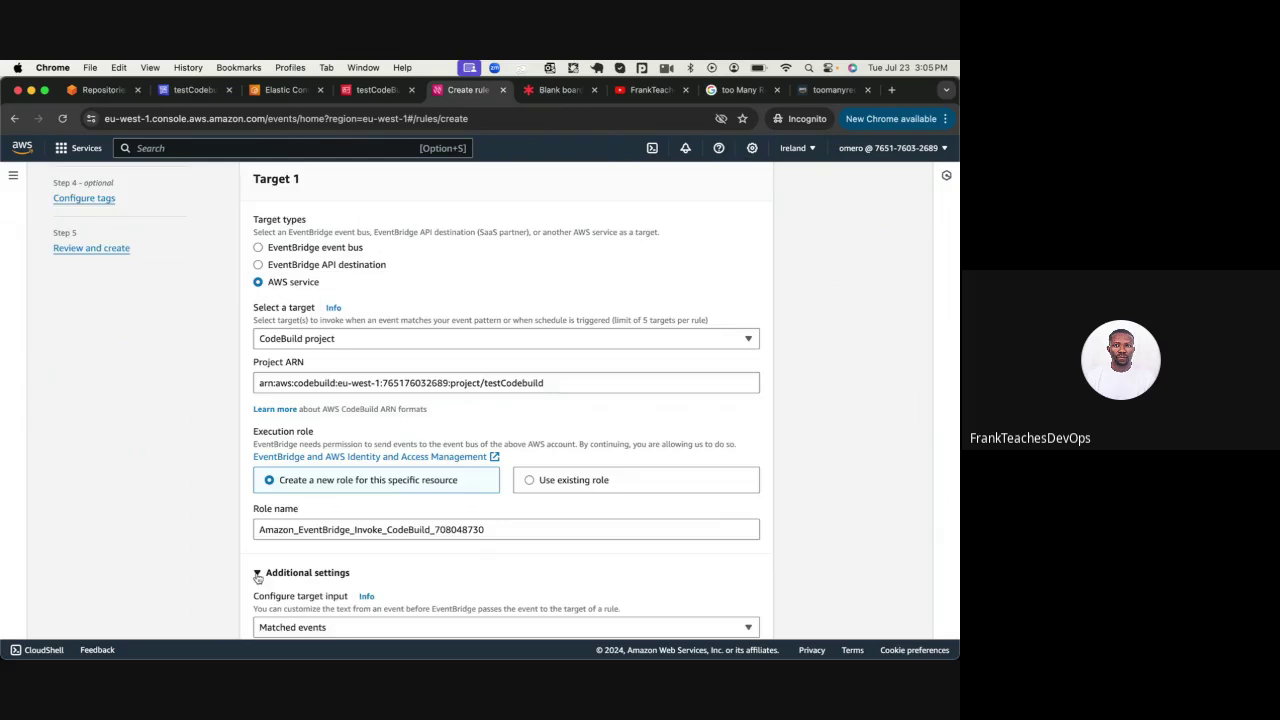
{"action": "scroll", "coordinate": [313, 233], "scroll_direction": "down", "scroll_amount": 5}
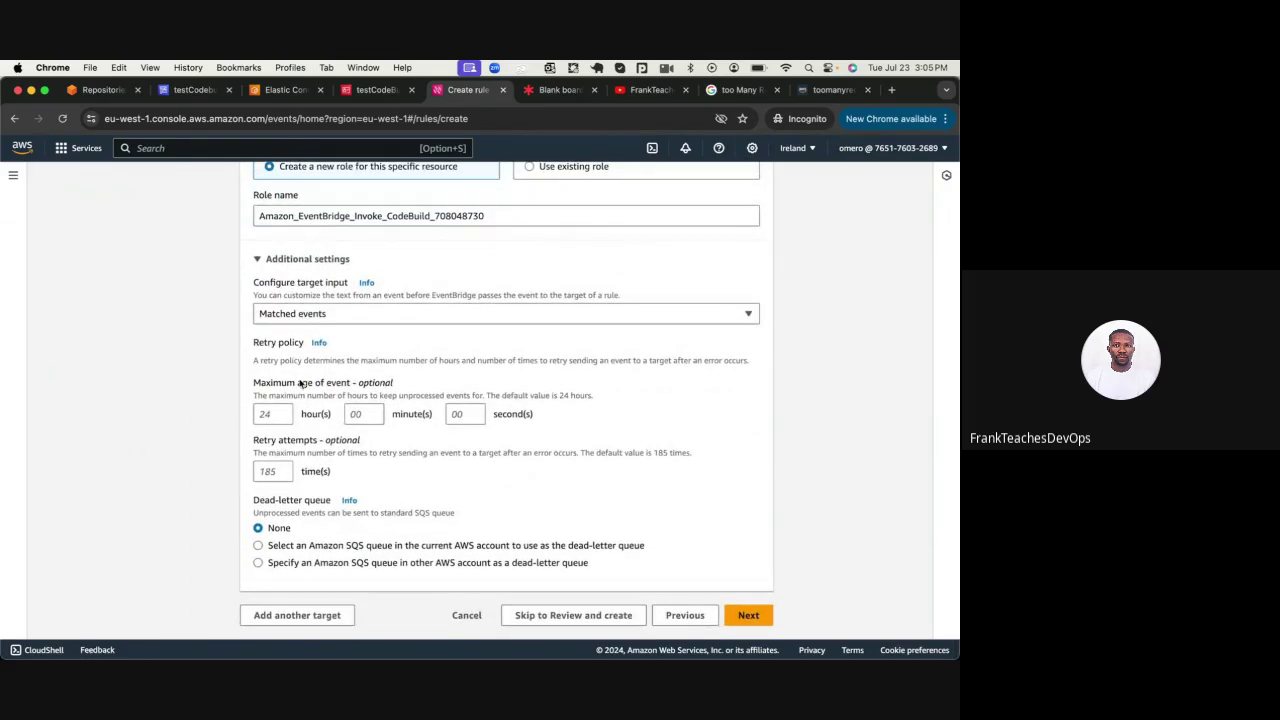
{"action": "left_click", "coordinate": [752, 614]}
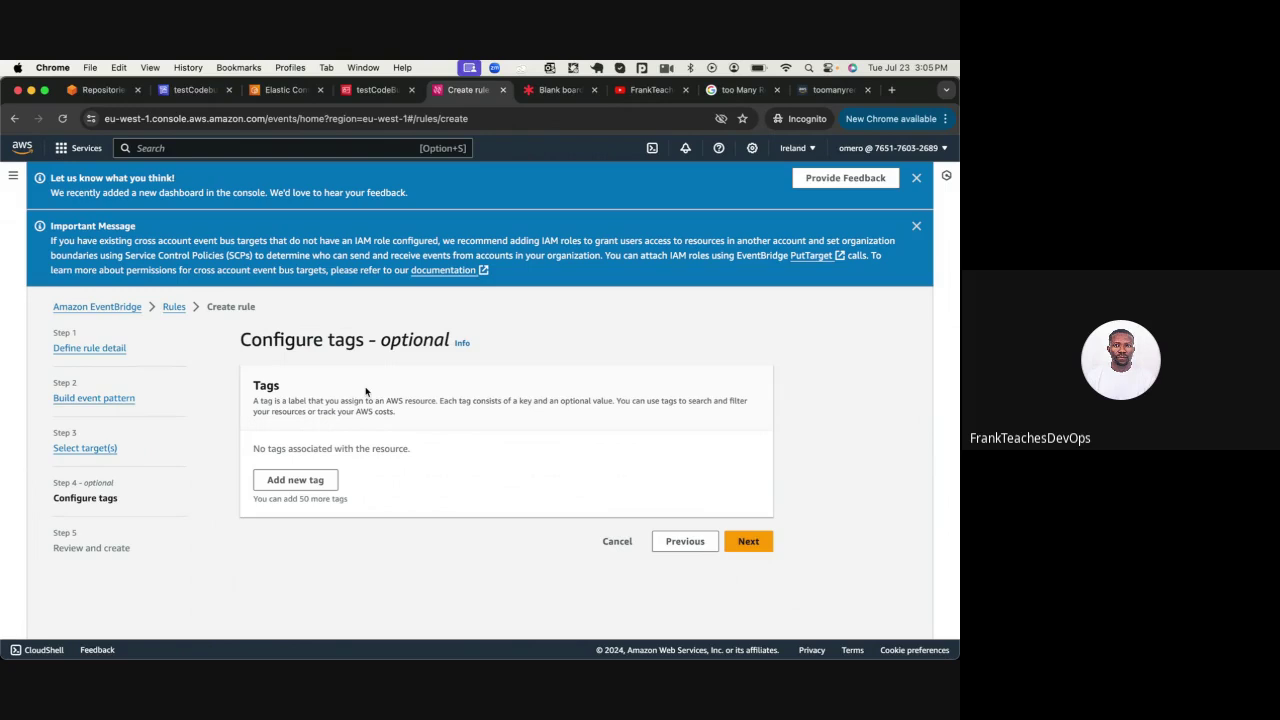
Skip tags, review the settings, and create the testCBEvent rule
{"action": "left_click", "coordinate": [757, 540]}
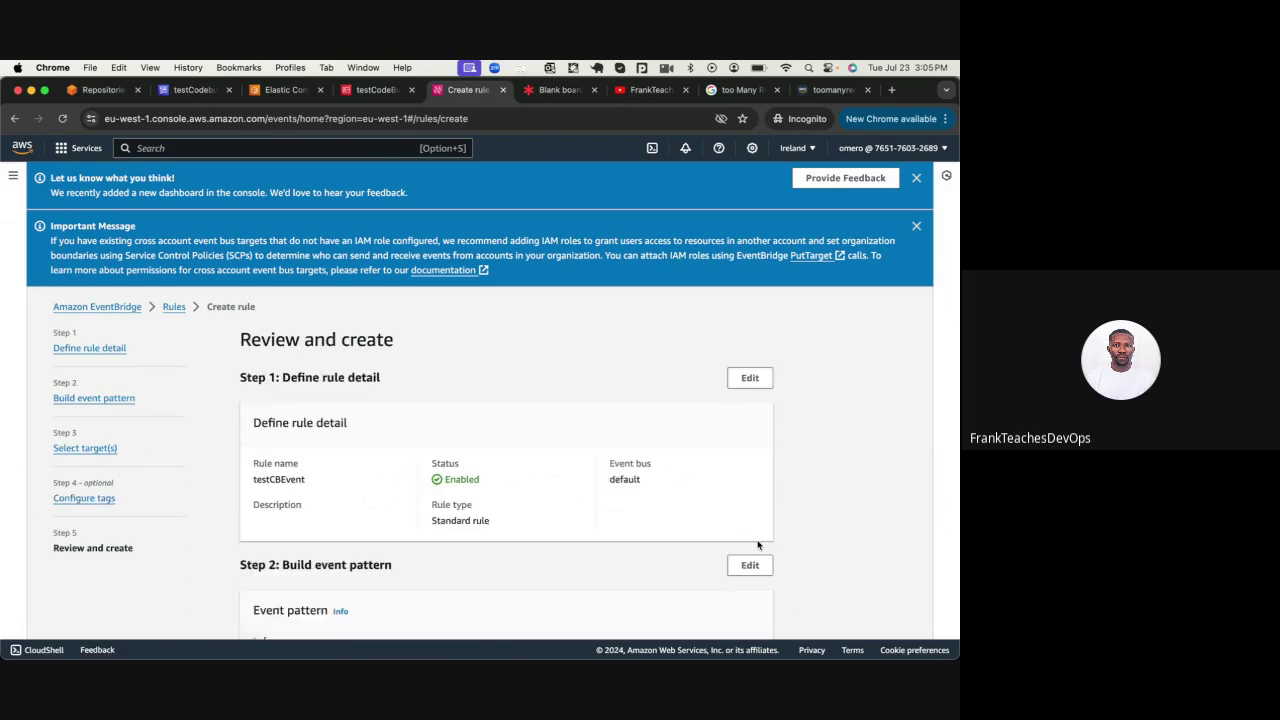
{"action": "scroll", "coordinate": [730, 537], "scroll_direction": "down", "scroll_amount": 10}
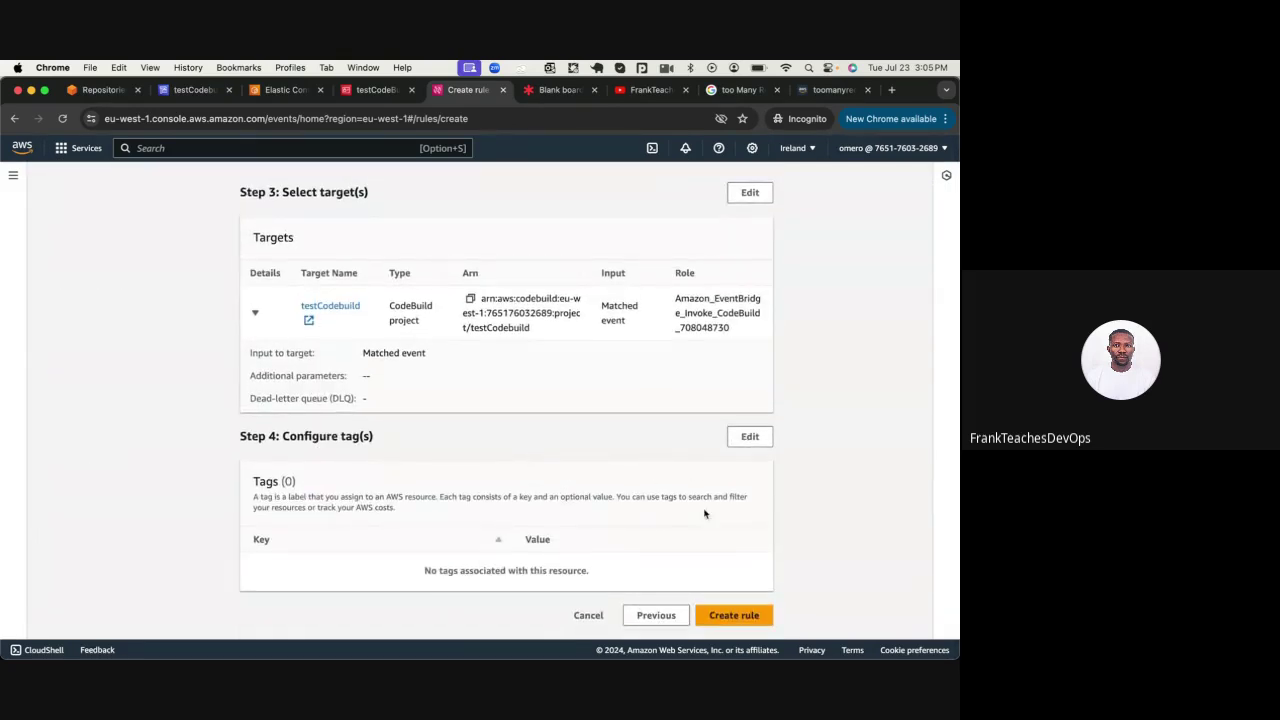
{"action": "left_click", "coordinate": [726, 619]}
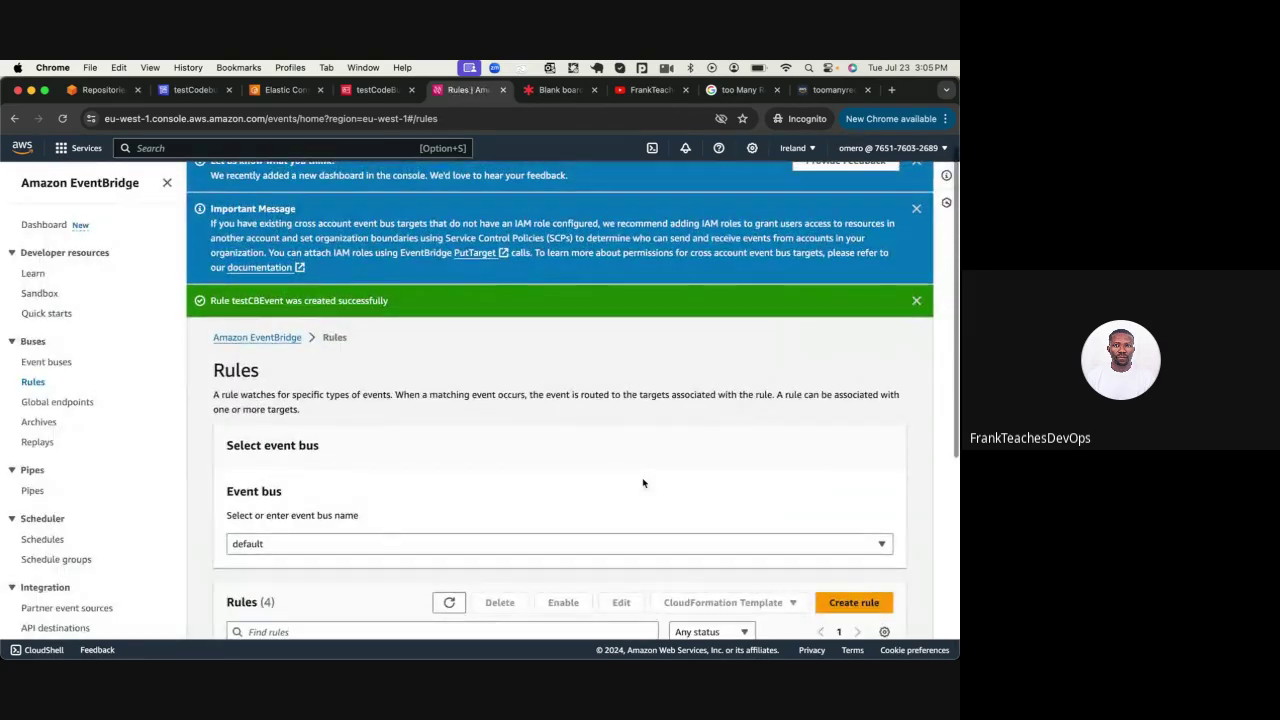
Check testCBEvent in the Rules list, then return to the Lucid architecture board
{"action": "scroll", "coordinate": [643, 483], "scroll_direction": "down", "scroll_amount": 5}
{"action": "scroll", "coordinate": [643, 483], "scroll_direction": "down", "scroll_amount": 2}
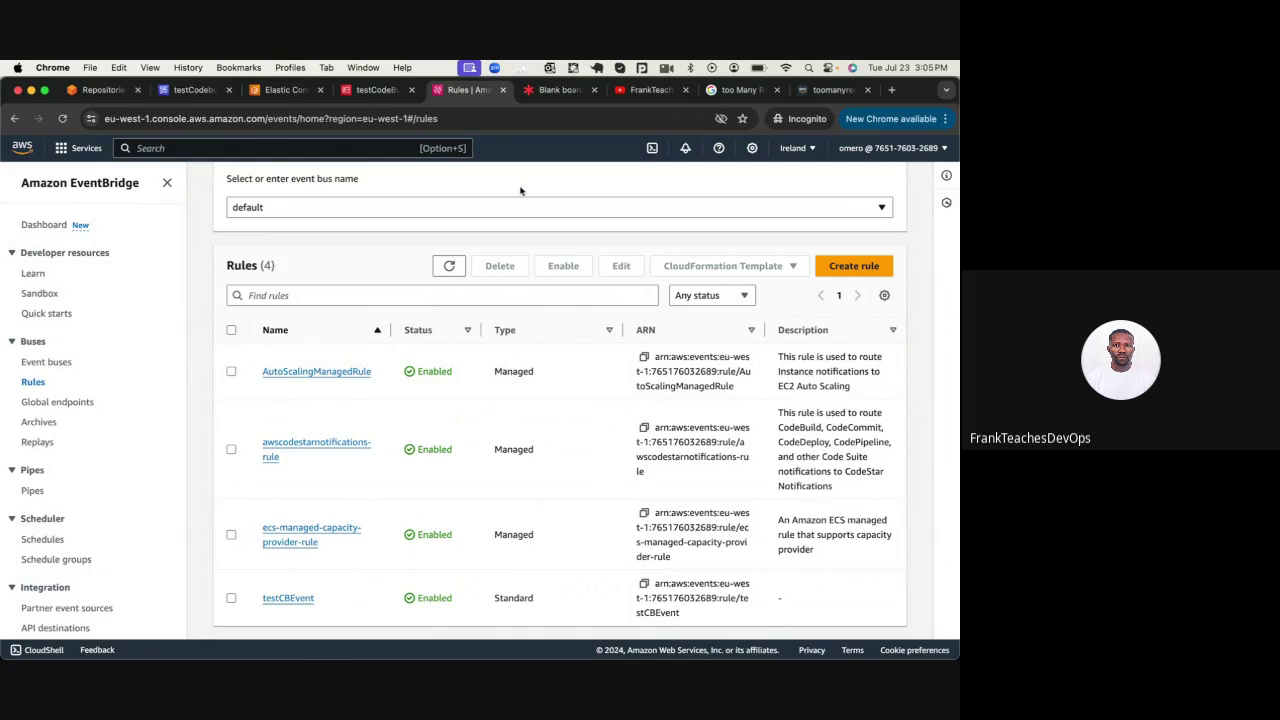
{"action": "left_click", "coordinate": [562, 91]}
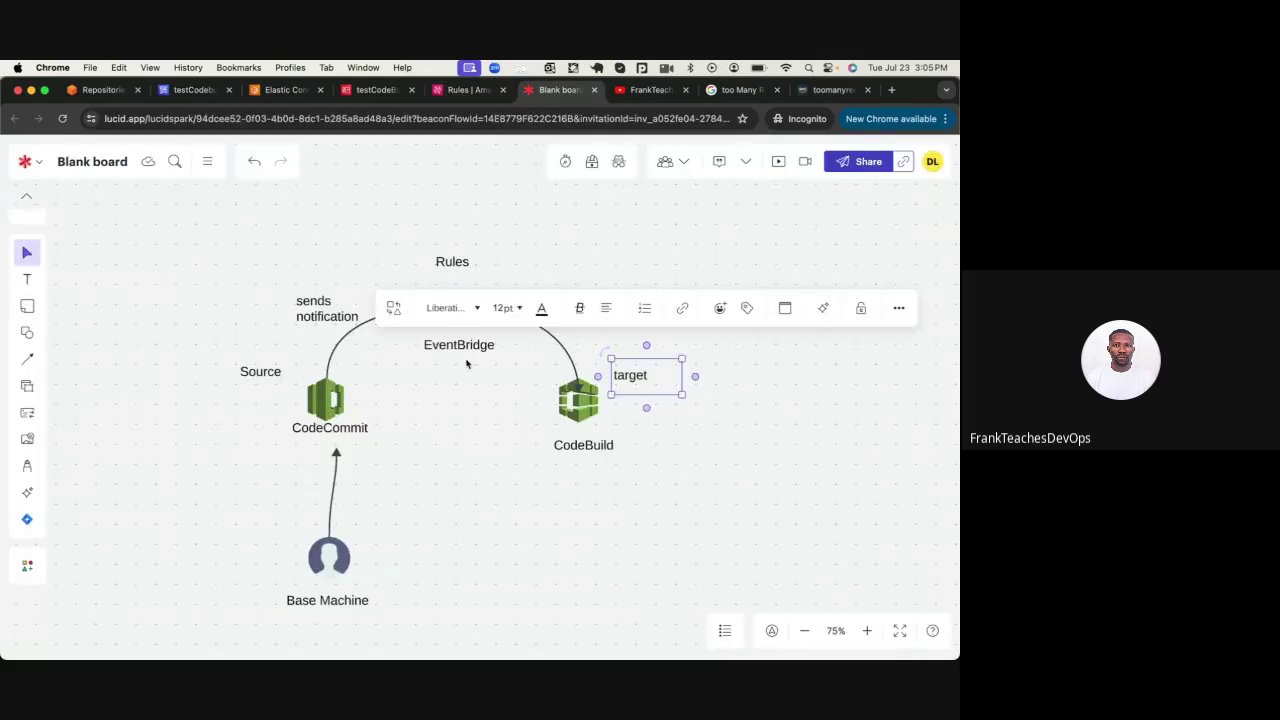
{"action": "left_click", "coordinate": [436, 448]}
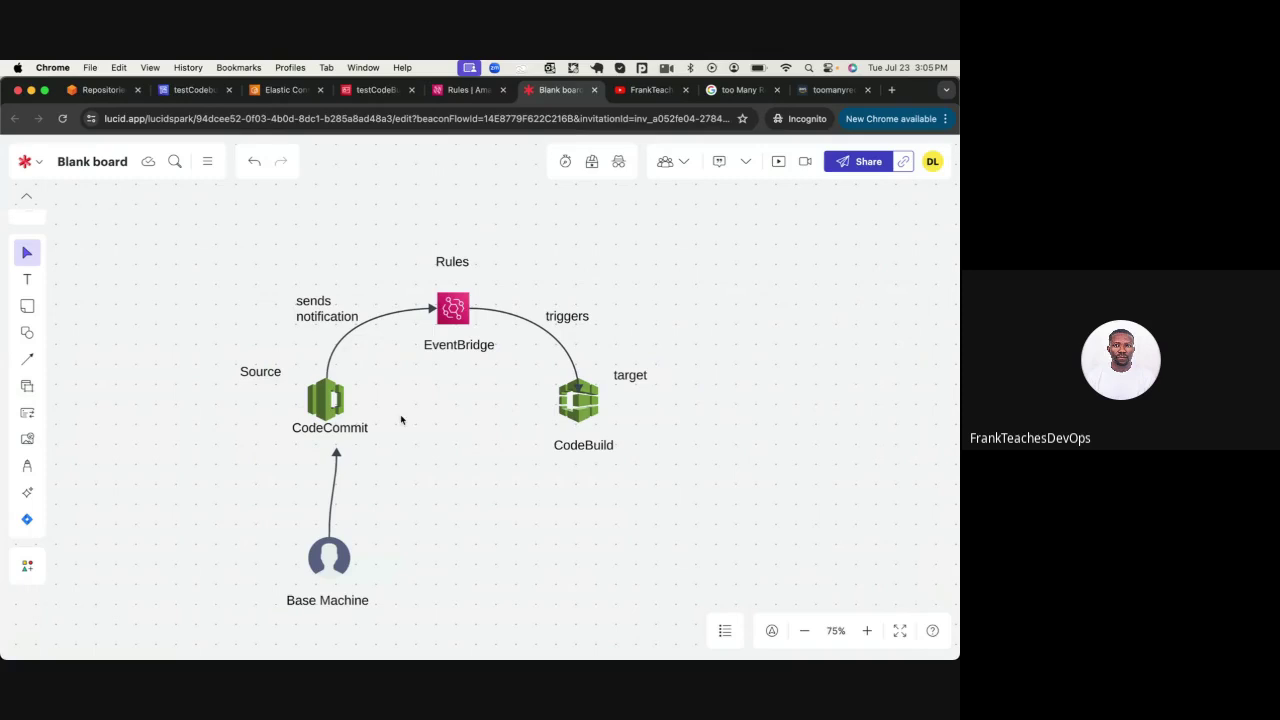
Return via Build projects to testCodebuild and view its history: build 3 succeeded, builds 1–2 failed
{"action": "left_click", "coordinate": [195, 90]}
{"action": "scroll", "coordinate": [400, 300], "scroll_direction": "up", "scroll_amount": 5}
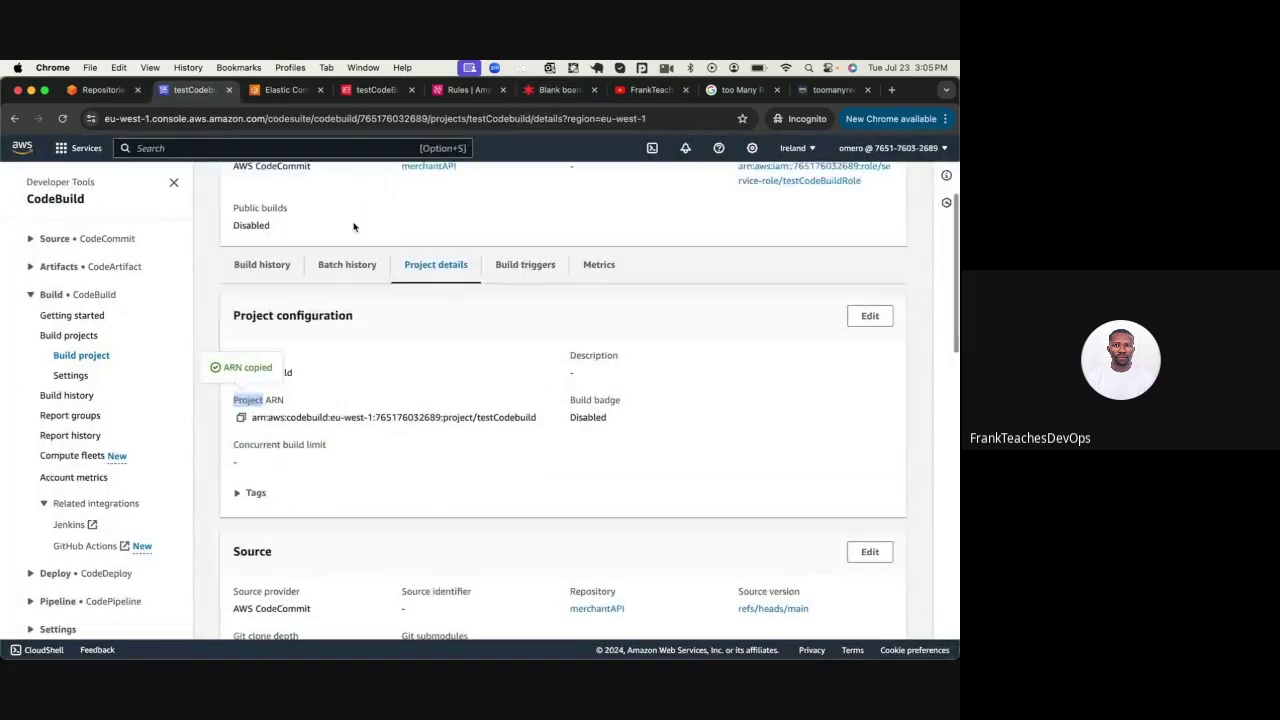
{"action": "left_click", "coordinate": [405, 183]}
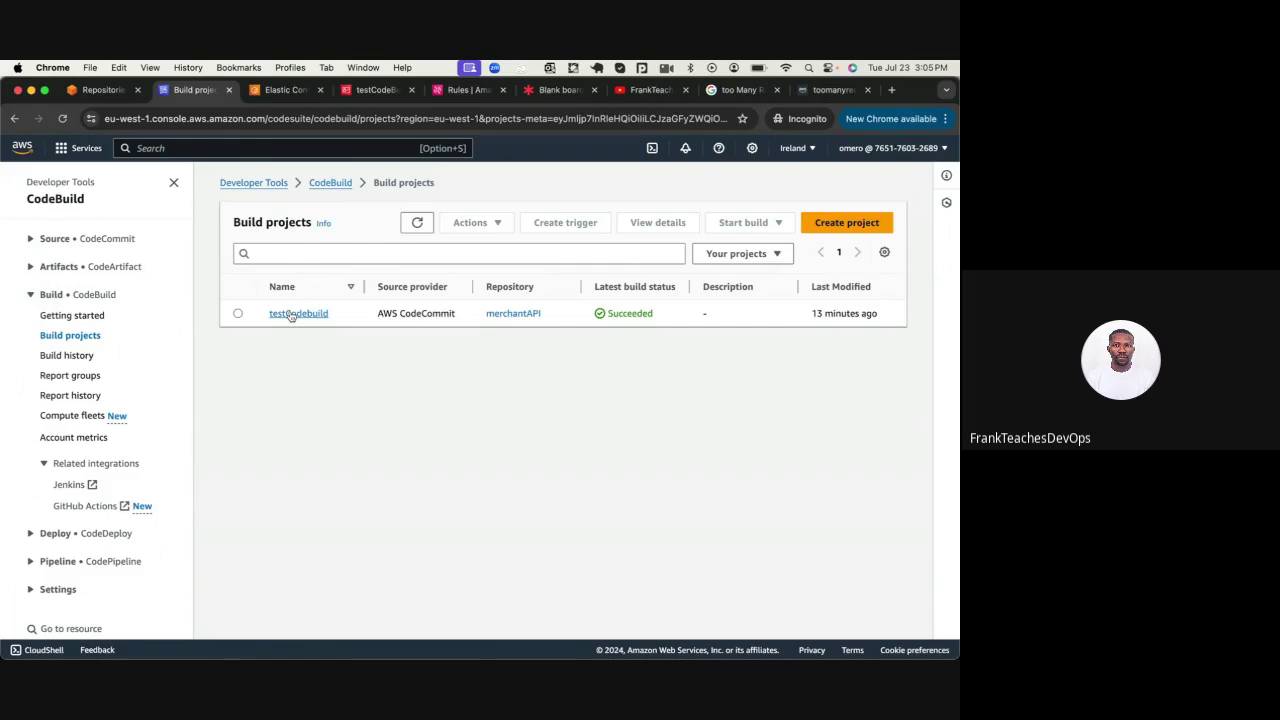
{"action": "left_click", "coordinate": [291, 314]}
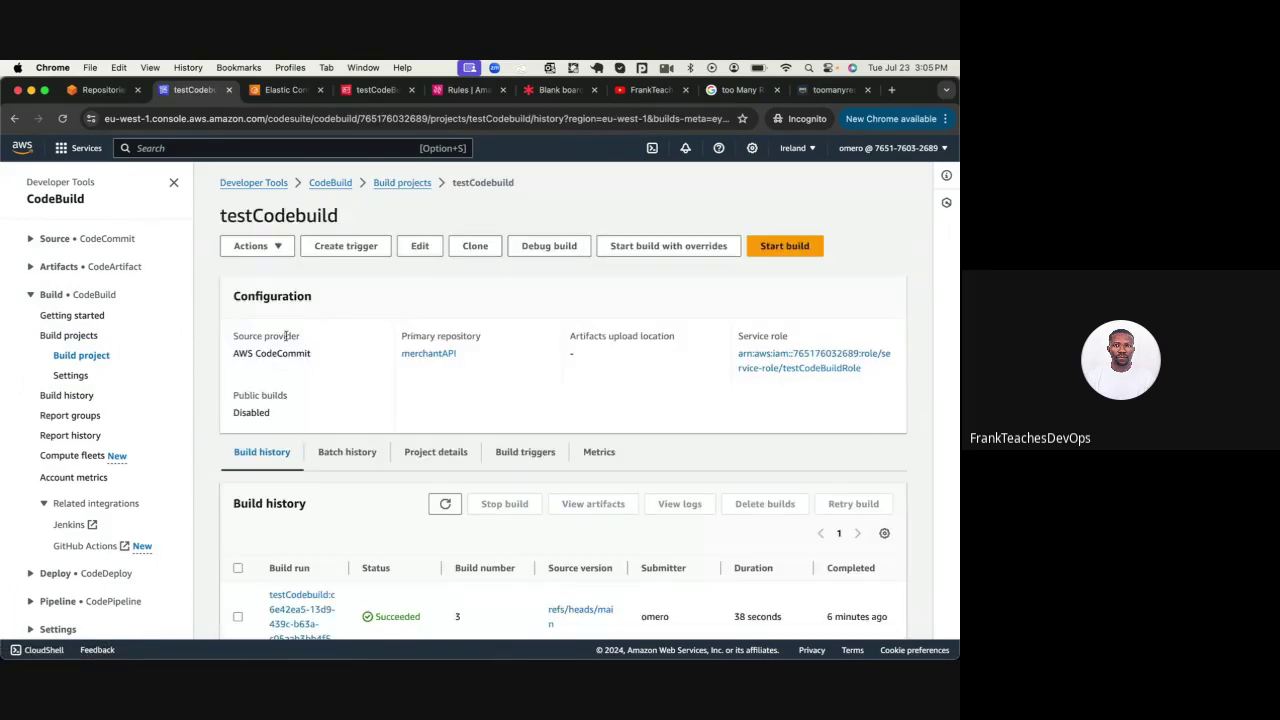
{"action": "scroll", "coordinate": [400, 330], "scroll_direction": "down", "scroll_amount": 3}
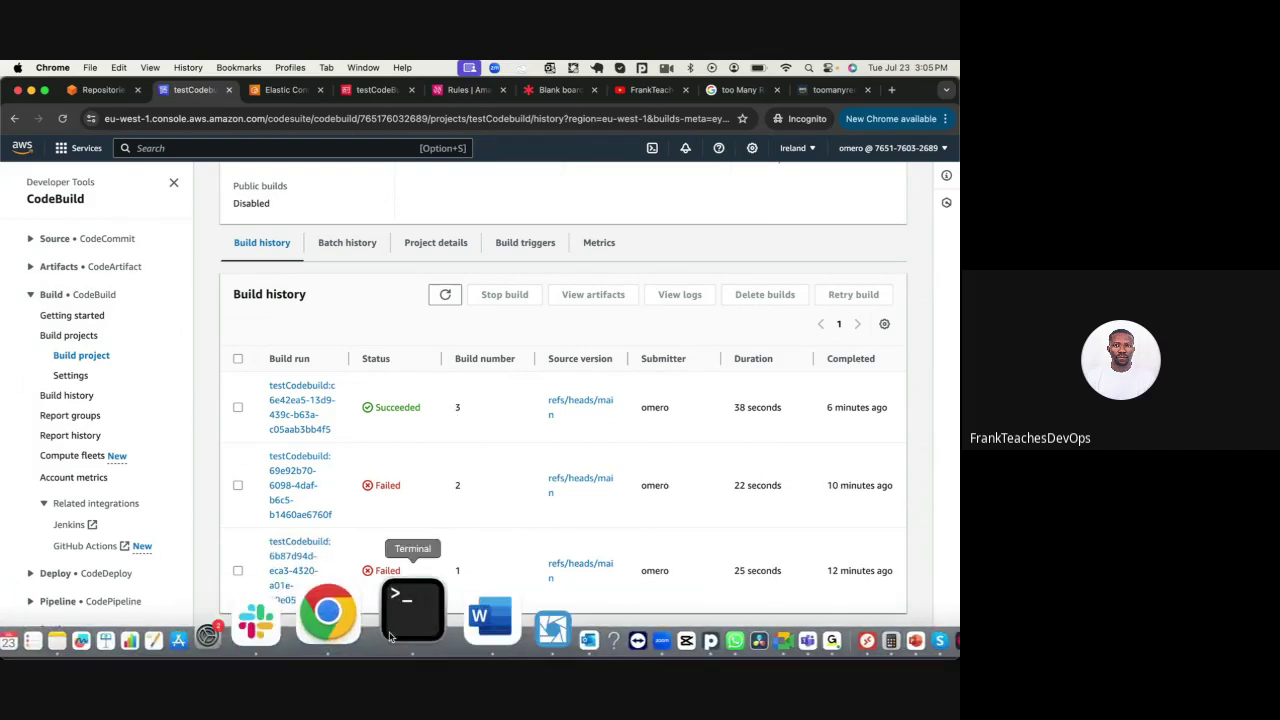
Review the earlier merchantAPI git push output in Terminal, then return to the Lucidspark board
{"action": "left_click", "coordinate": [400, 595]}
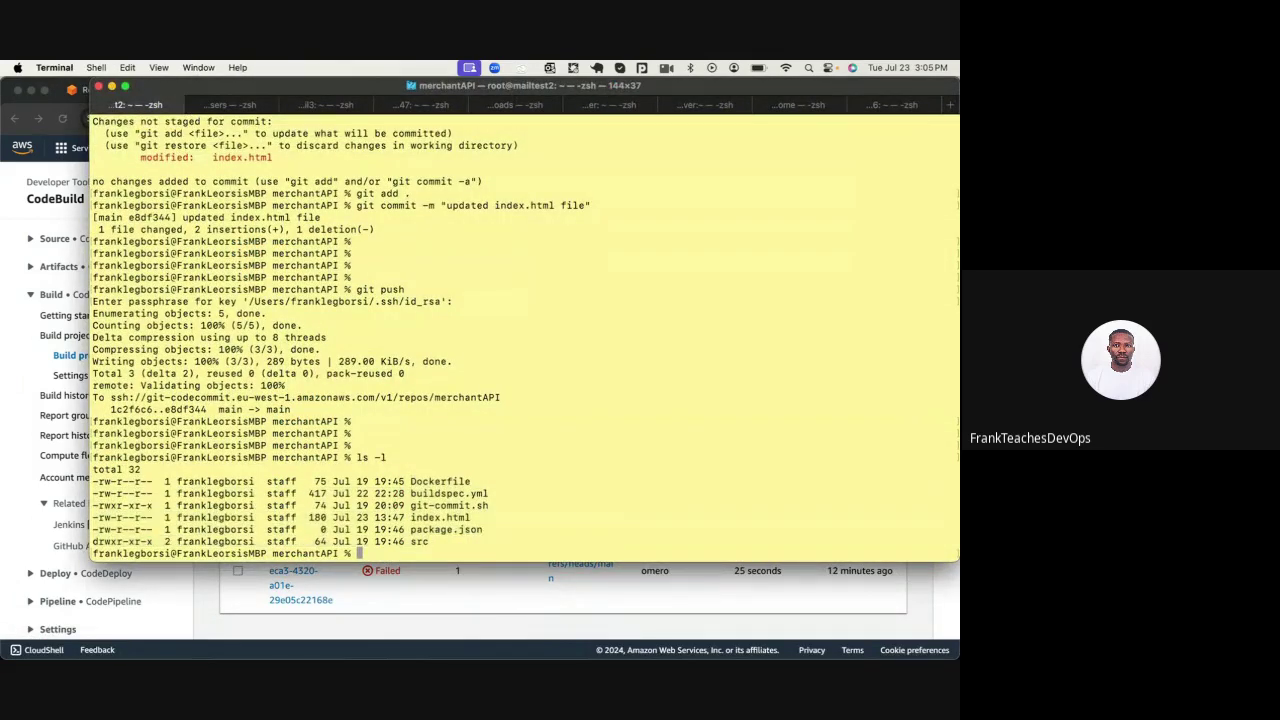
{"action": "key", "text": "Return"}
{"action": "key", "text": "Return"}
{"action": "key", "text": "Return"}
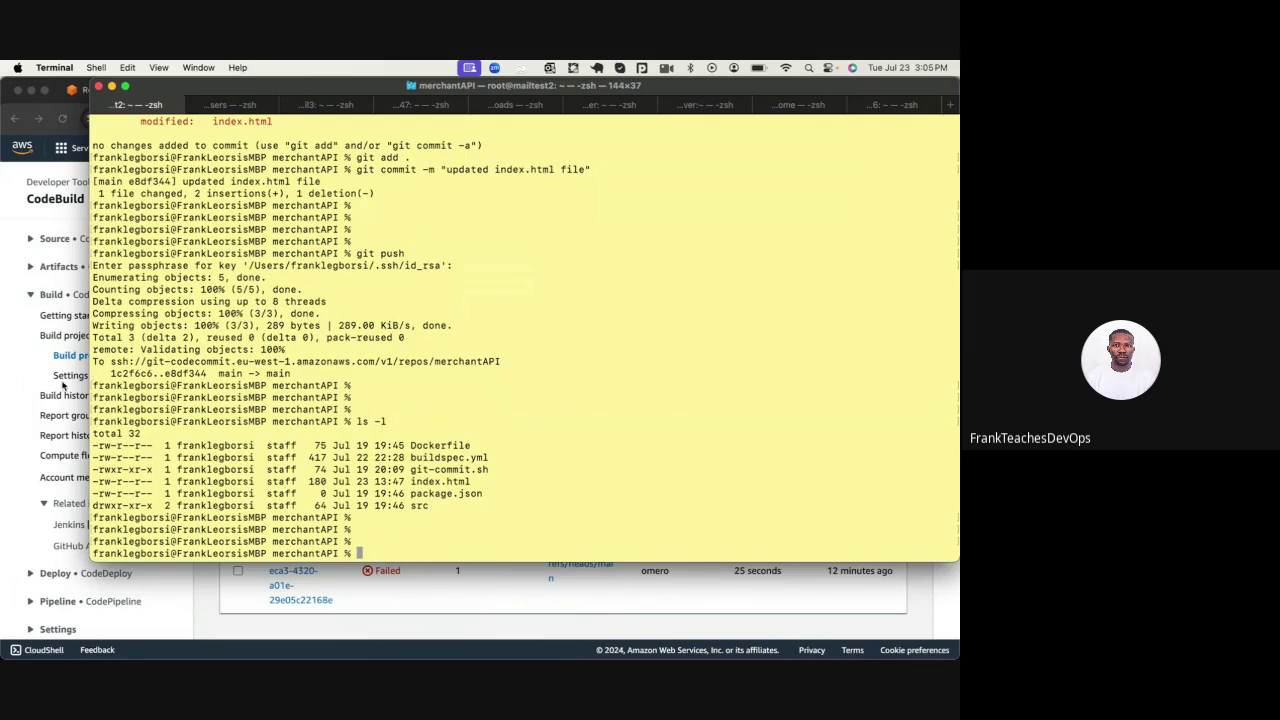
{"action": "left_click", "coordinate": [2, 384]}
Scroll over the CodeCommit → EventBridge → CodeBuild diagram, then bring Terminal forward
{"action": "left_click", "coordinate": [560, 89]}
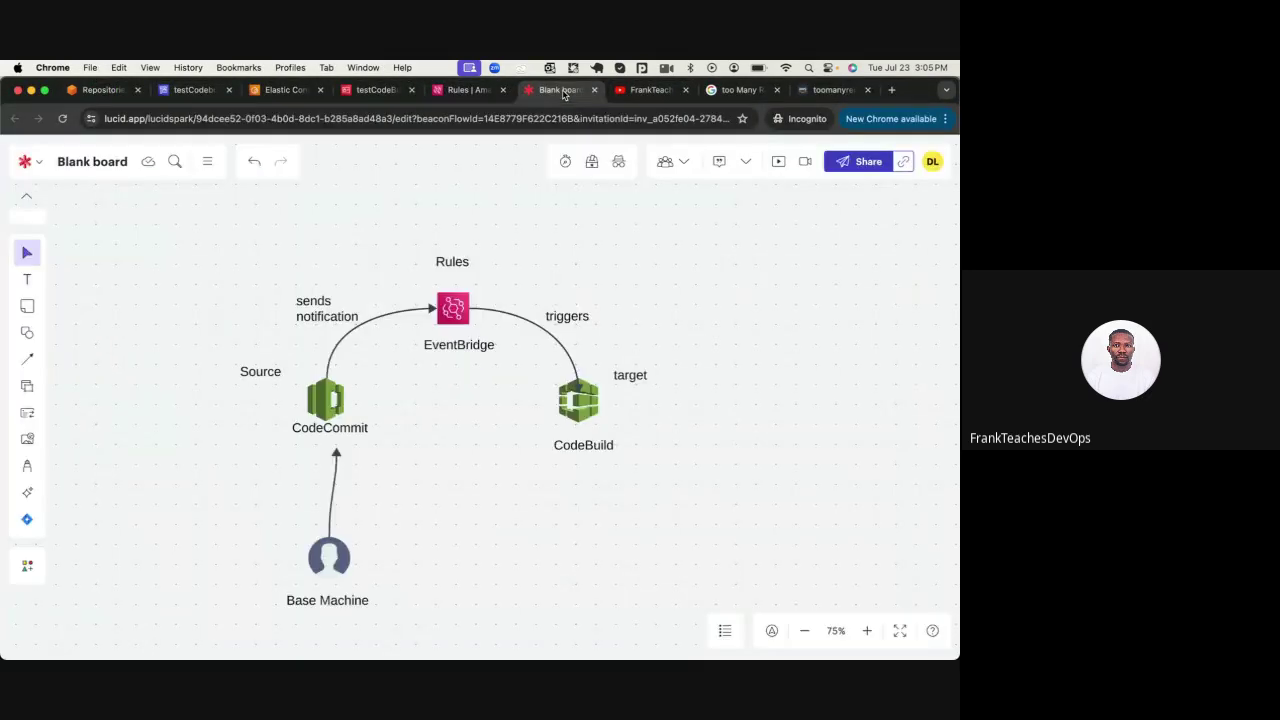
{"action": "scroll", "coordinate": [320, 550], "scroll_direction": "down", "scroll_amount": 3}
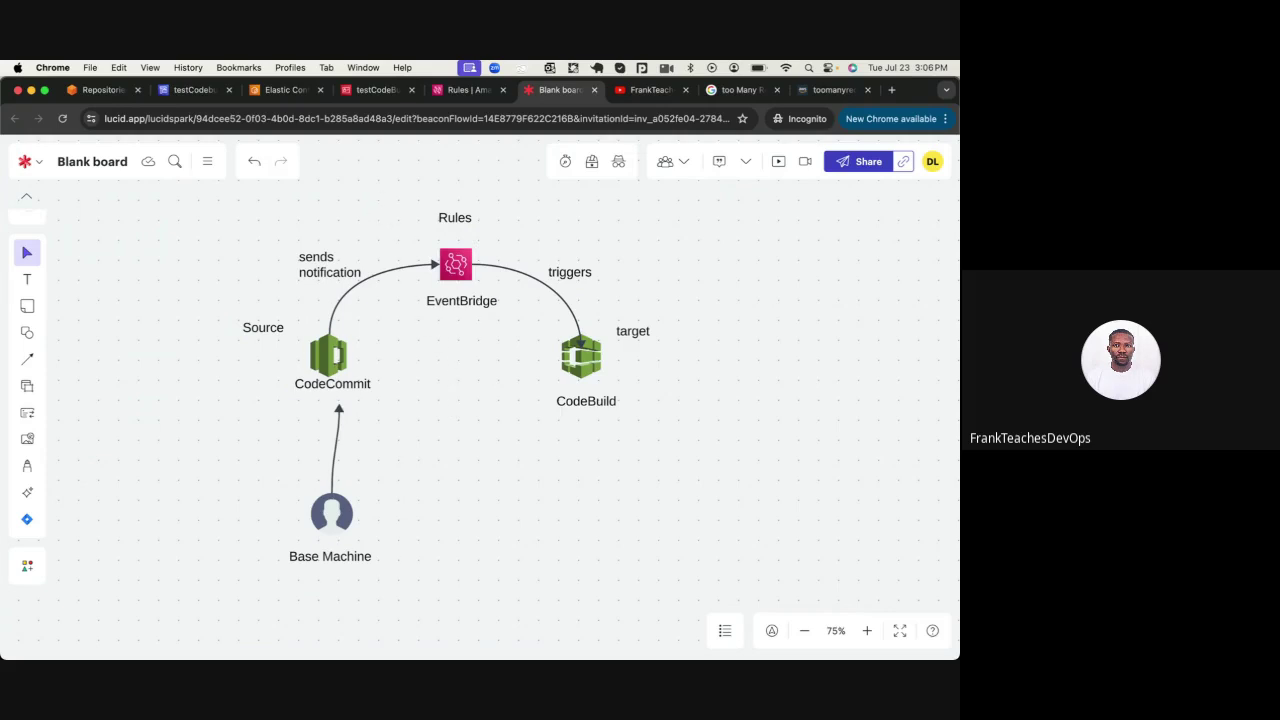
{"action": "left_click", "coordinate": [393, 627]}
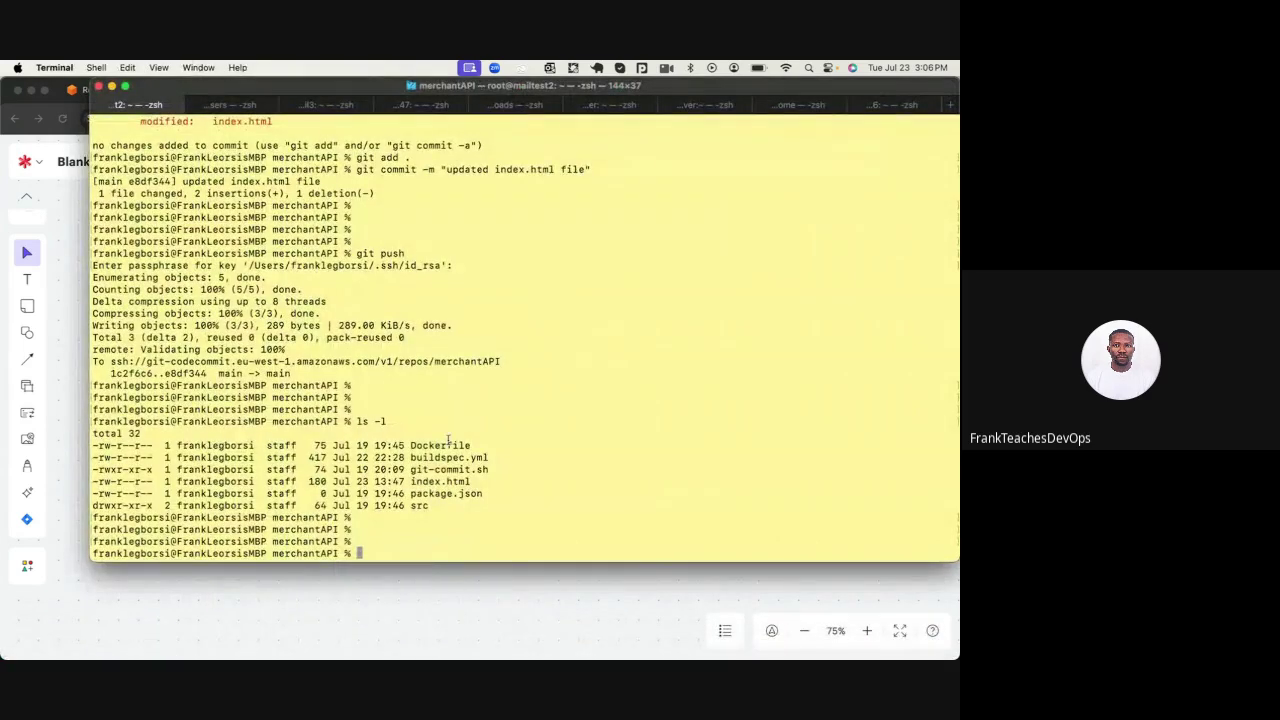
Duplicate the paragraph line in index.html using vim and save the file
{"action": "type", "text": "vim index.html"}
{"action": "key", "text": "Return"}
{"action": "key", "text": "Down"}
{"action": "key", "text": "Down"}
{"action": "key", "text": "Down"}
{"action": "key", "text": "Down"}
{"action": "key", "text": "Down"}
{"action": "key", "text": "Right"}
{"action": "key", "text": "Right"}
{"action": "key", "text": "Right"}
{"action": "key", "text": "Right"}
{"action": "key", "text": "Right"}
{"action": "key", "text": "Right"}
{"action": "key", "text": "Right"}
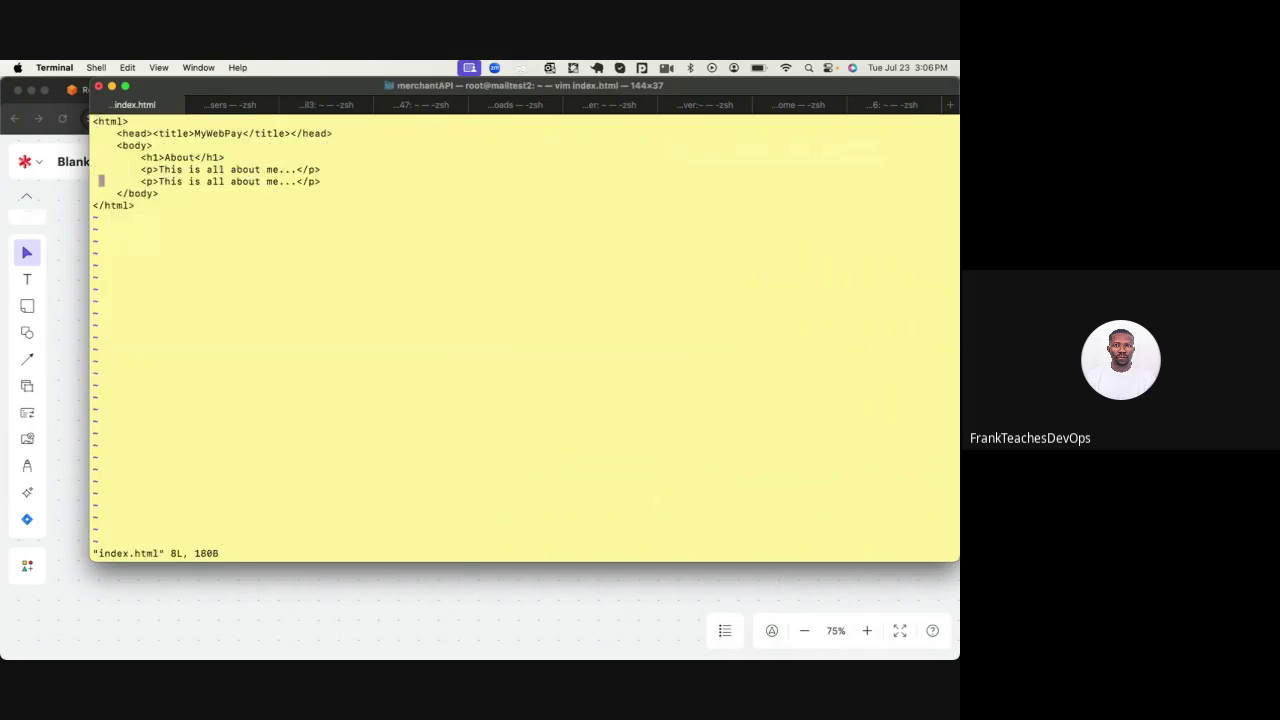
{"action": "key", "text": "Right"}
{"action": "key", "text": "y"}
{"action": "key", "text": "y"}
{"action": "key", "text": "p"}
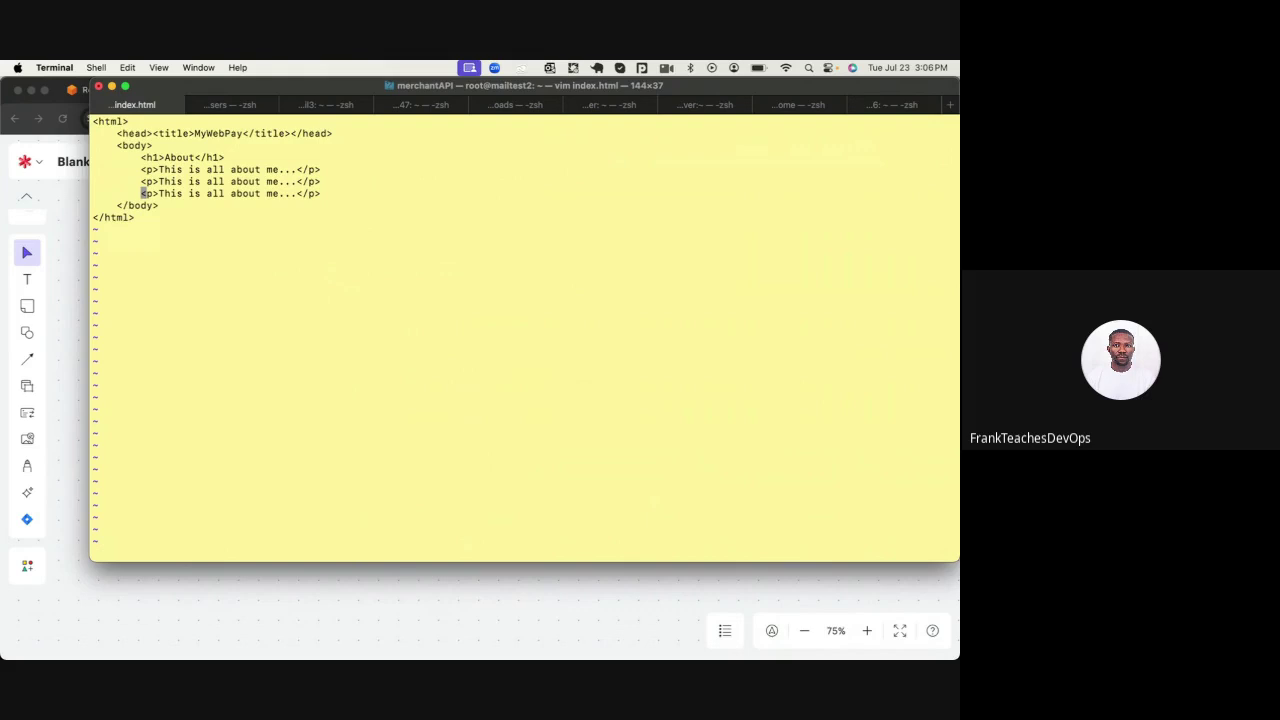
{"action": "type", "text": ":wq"}
{"action": "key", "text": "Return"}
Check git status and stage the changed index.html with git add
{"action": "type", "text": "gi"}
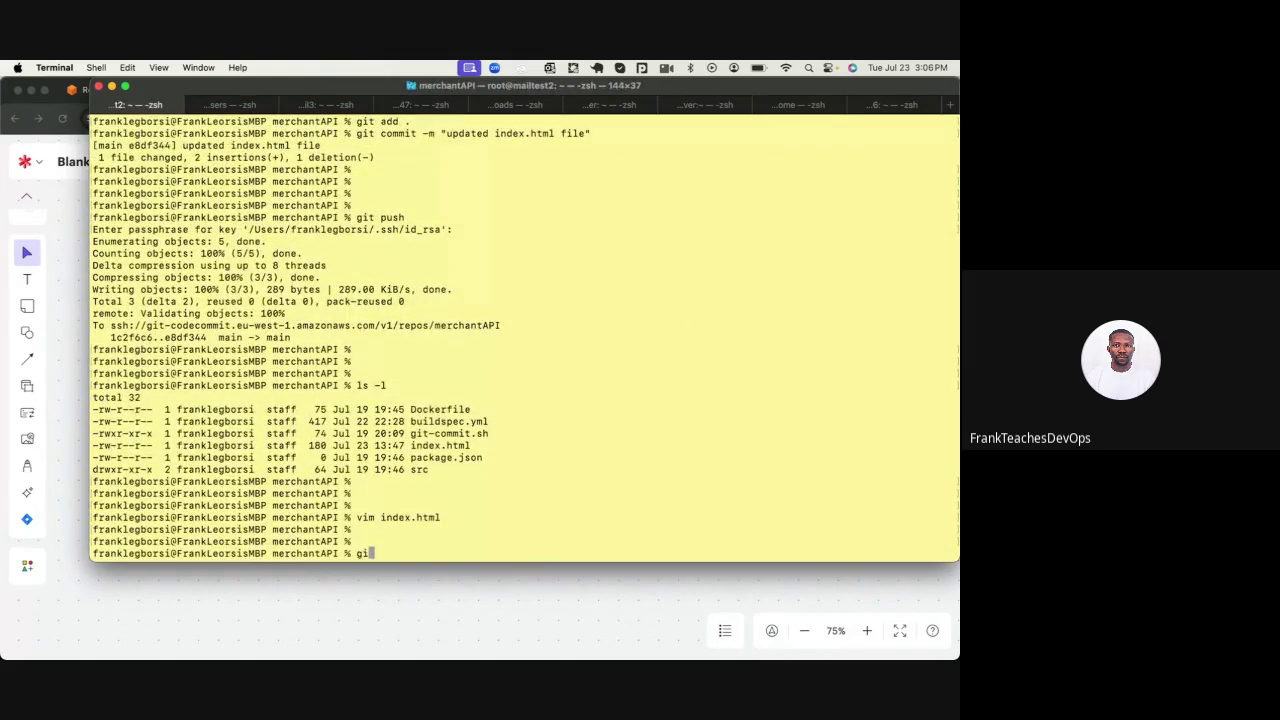
{"action": "type", "text": "t status"}
{"action": "key", "text": "Return"}
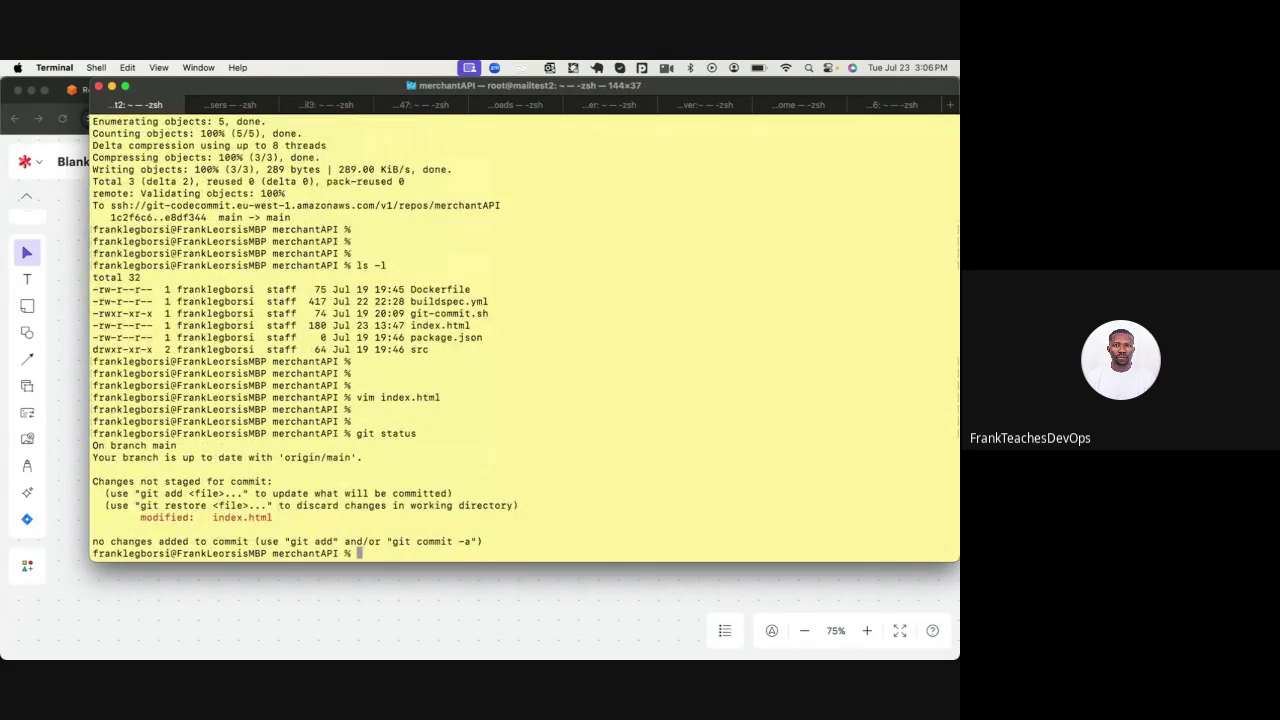
{"action": "type", "text": "git add"}
{"action": "key", "text": "BackSpace"}
{"action": "key", "text": "BackSpace"}
{"action": "key", "text": "BackSpace"}
{"action": "key", "text": "BackSpace"}
{"action": "key", "text": "BackSpace"}
{"action": "key", "text": "BackSpace"}
{"action": "type", "text": "it add ."}
{"action": "key", "text": "Return"}
Commit as 'updated index.html', push to merchantAPI with the SSH passphrase, and return to the diagram
{"action": "type", "text": "git commit"}
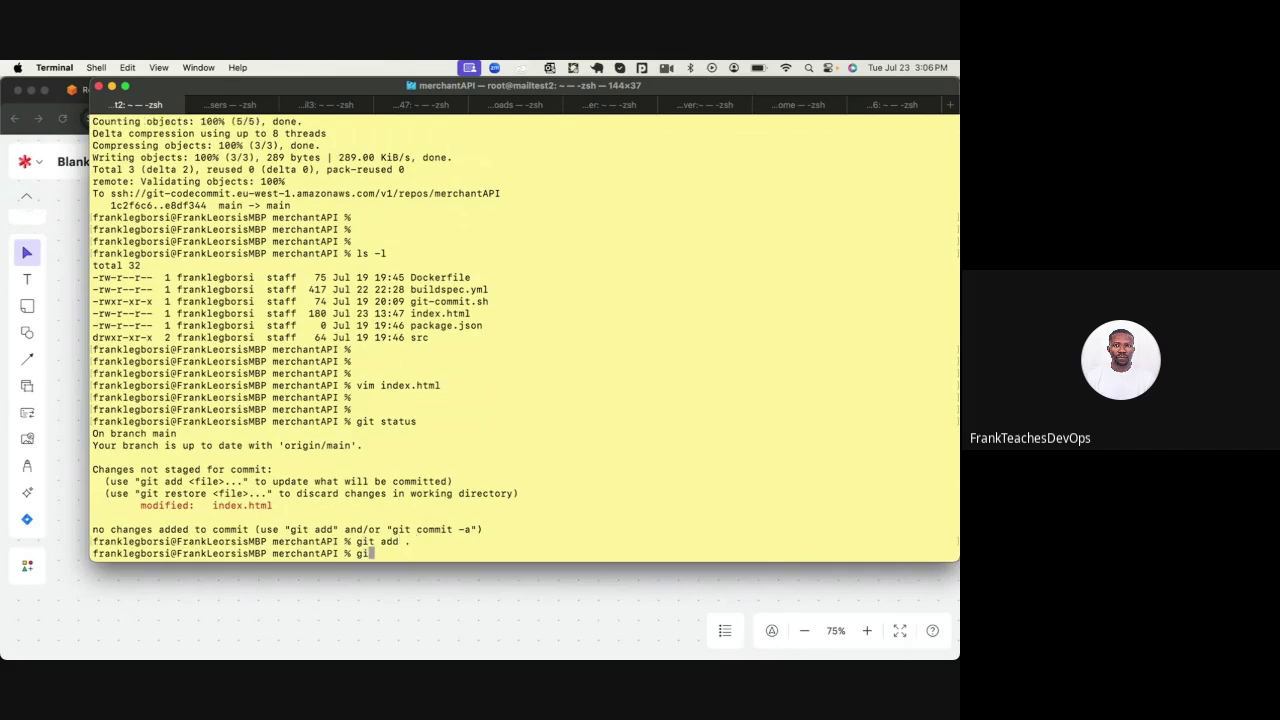
{"action": "type", "text": " -m \"updated index.html\""}
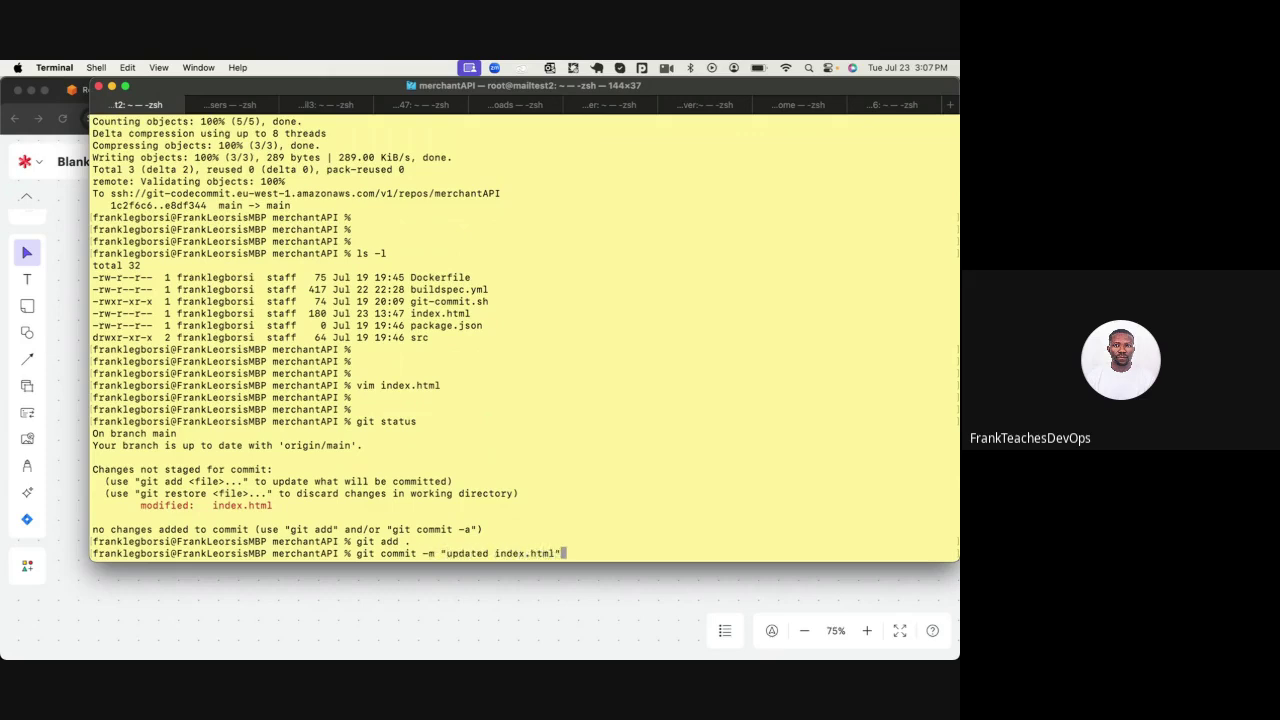
{"action": "key", "text": "Return"}
{"action": "key", "text": "Return"}
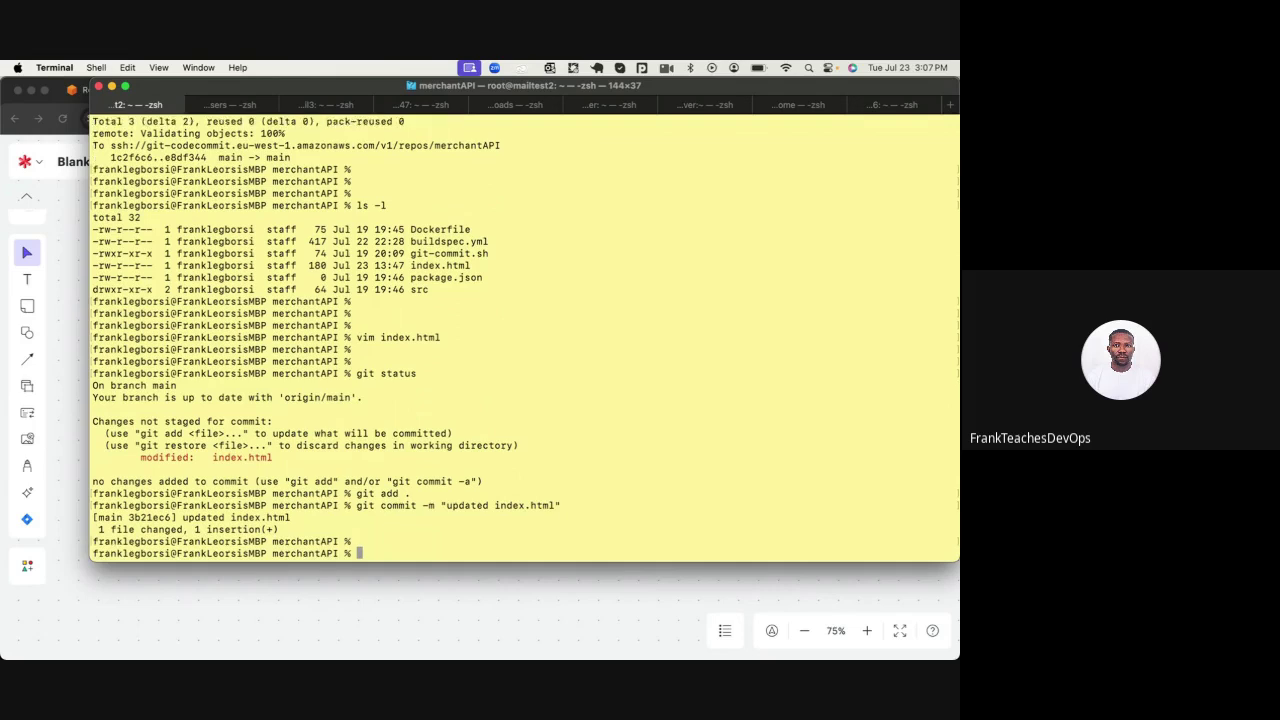
{"action": "type", "text": "git push"}
{"action": "key", "text": "Return"}
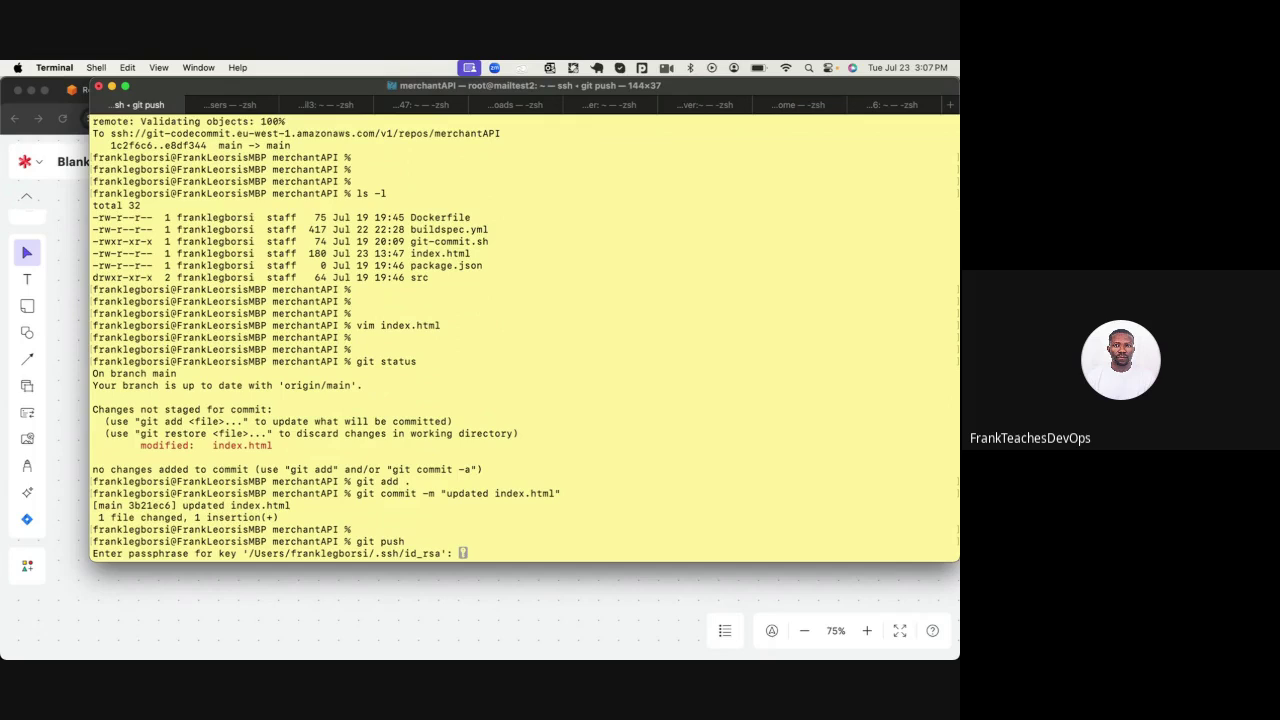
{"action": "key", "text": "Return"}
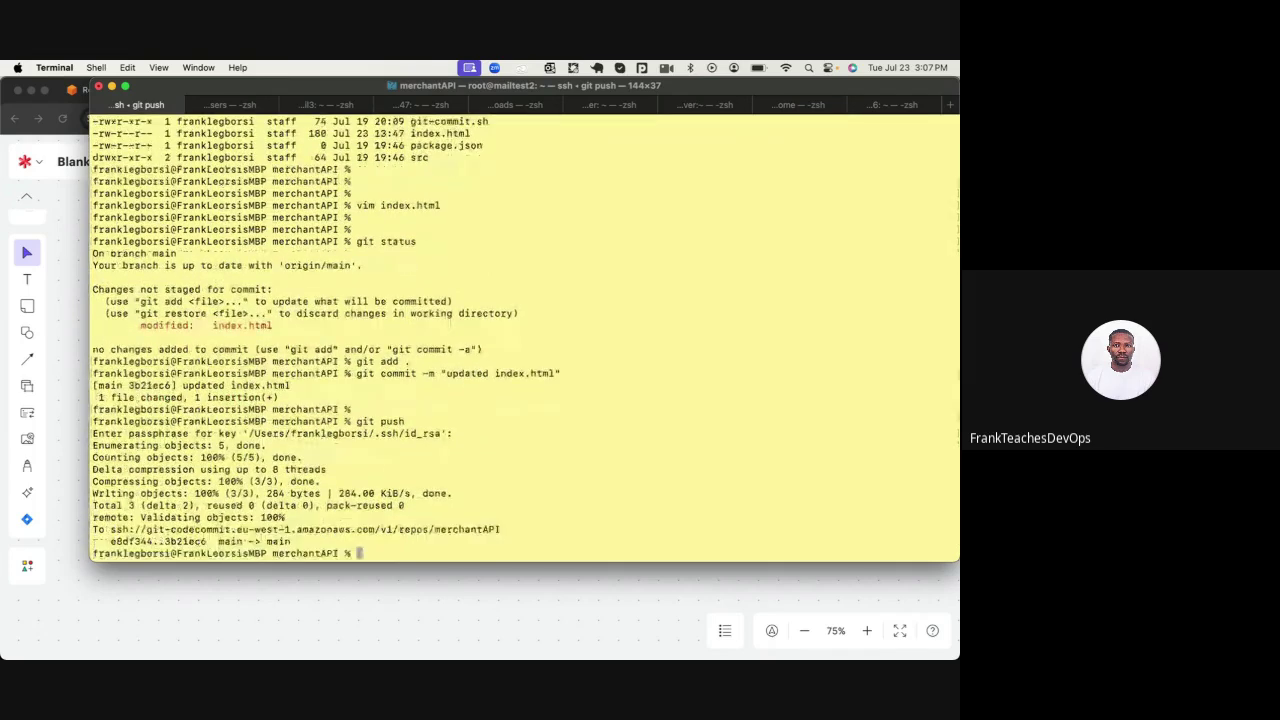
{"action": "left_click", "coordinate": [310, 595]}
{"action": "left_click", "coordinate": [310, 598]}
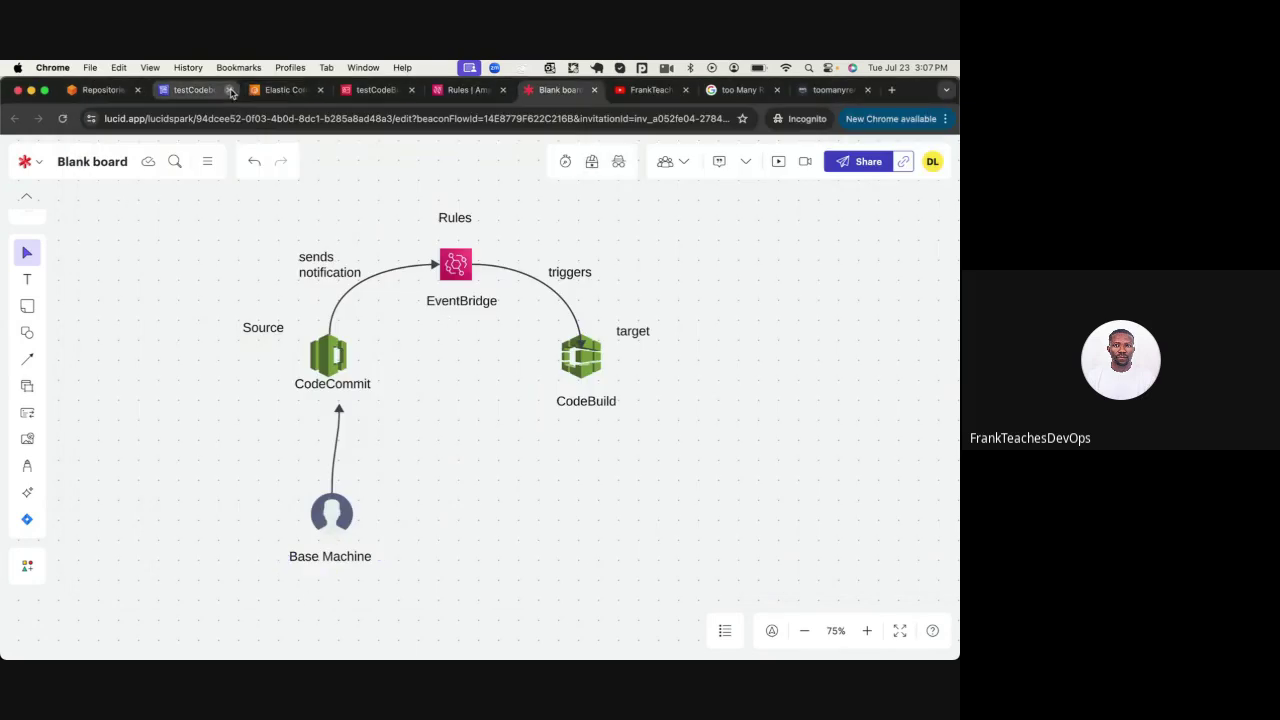
Refresh testCodebuild's build history until the new event-triggered build 4 appears
{"action": "left_click", "coordinate": [194, 92]}
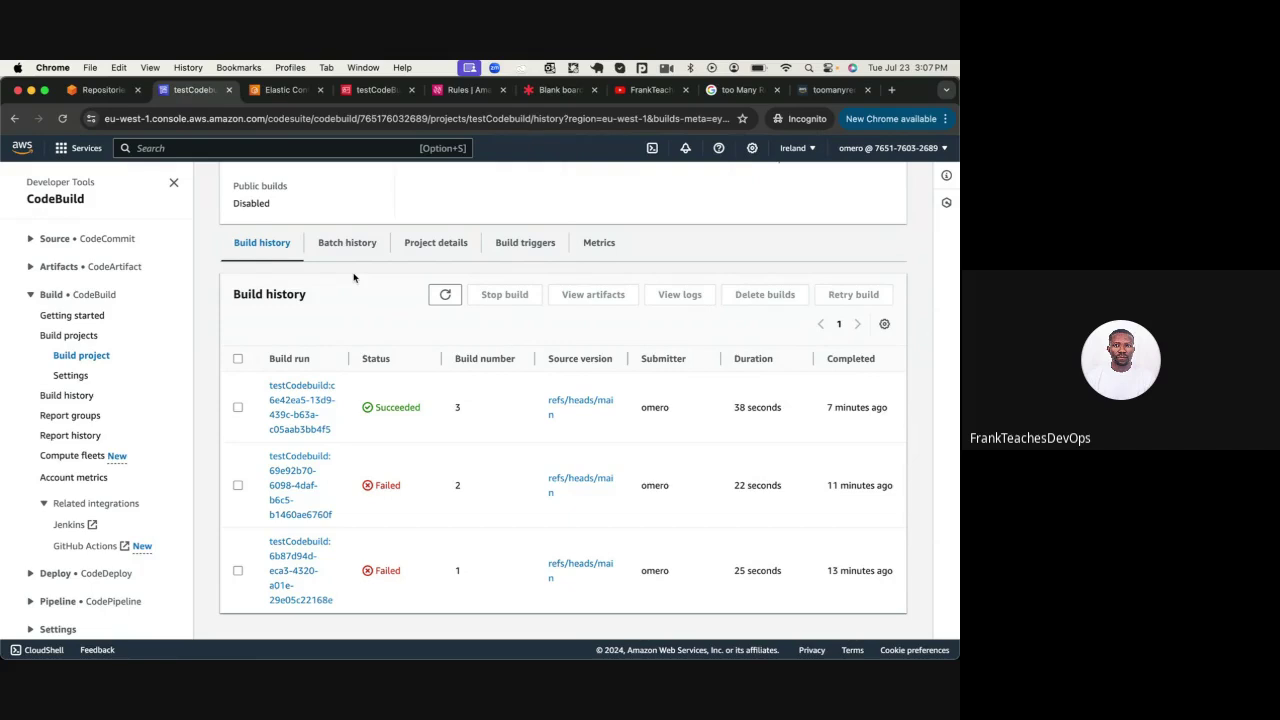
{"action": "left_click", "coordinate": [446, 299]}
{"action": "left_click", "coordinate": [444, 297]}
{"action": "left_click", "coordinate": [444, 296]}
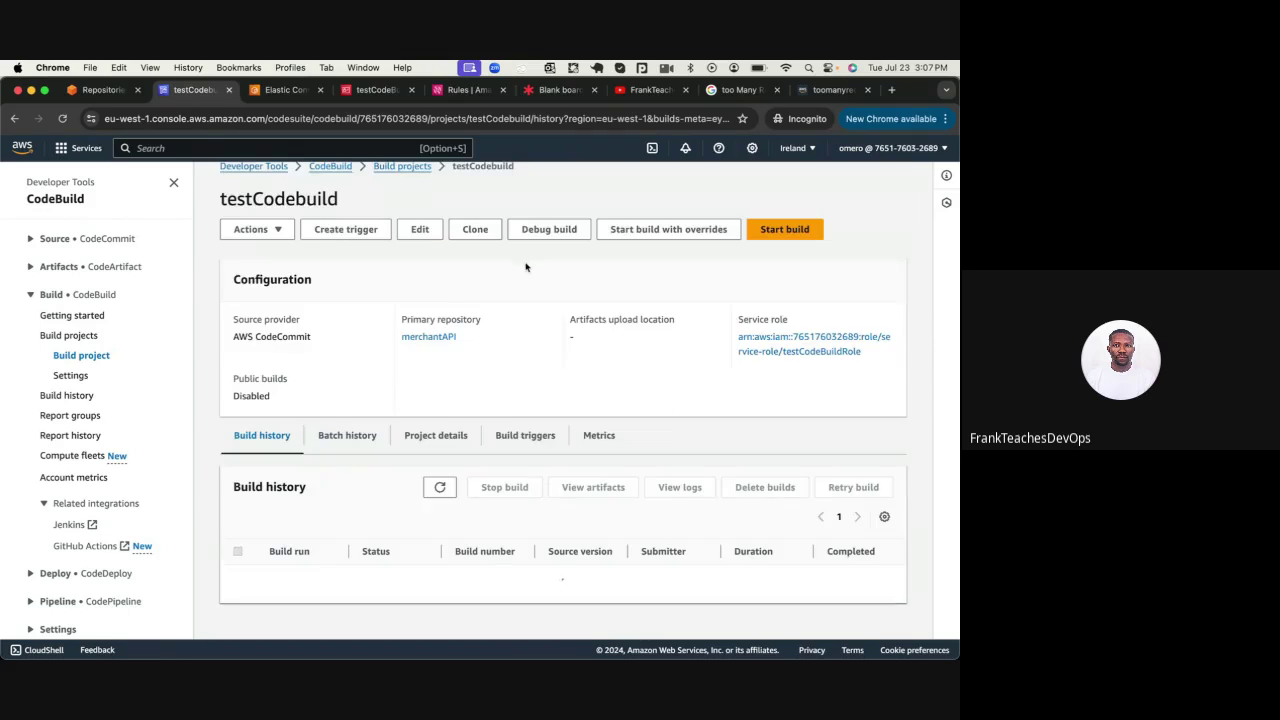
{"action": "scroll", "coordinate": [523, 263], "scroll_direction": "down", "scroll_amount": 5}
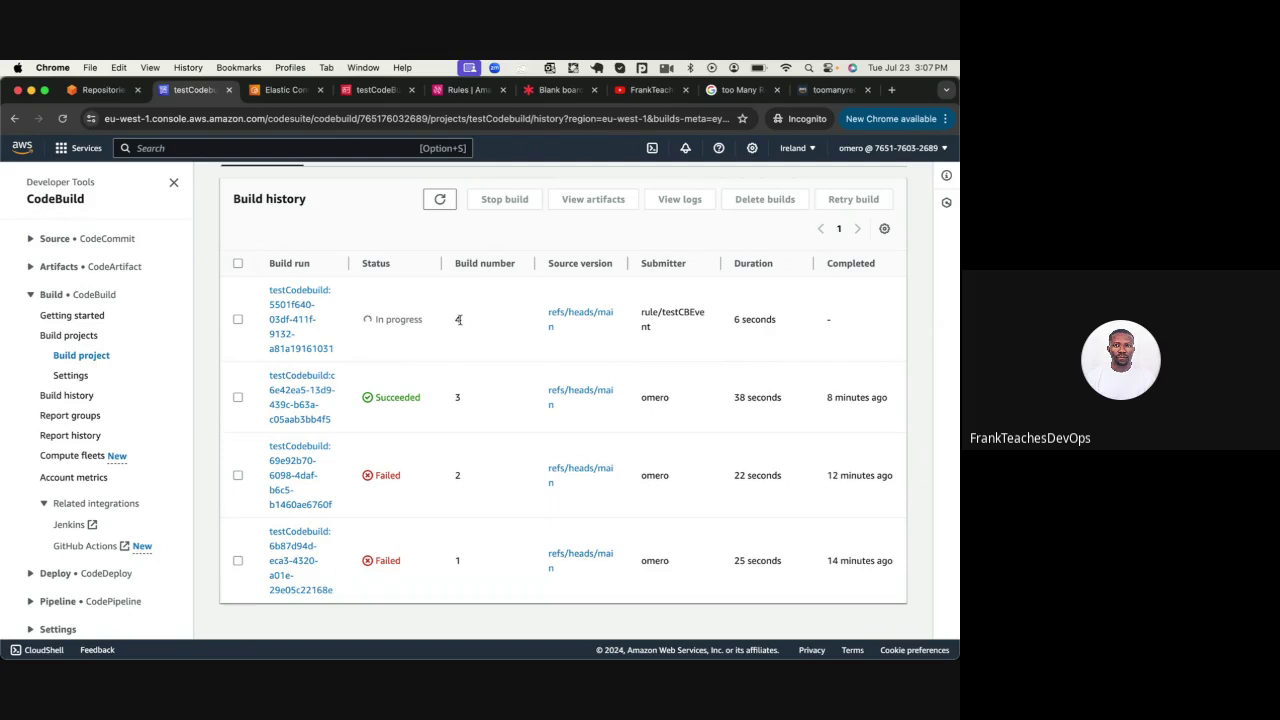
Glance over the architecture diagram, then return to testCodebuild's build history
{"action": "left_click", "coordinate": [553, 89]}
{"action": "scroll", "coordinate": [527, 207], "scroll_direction": "up", "scroll_amount": 5}
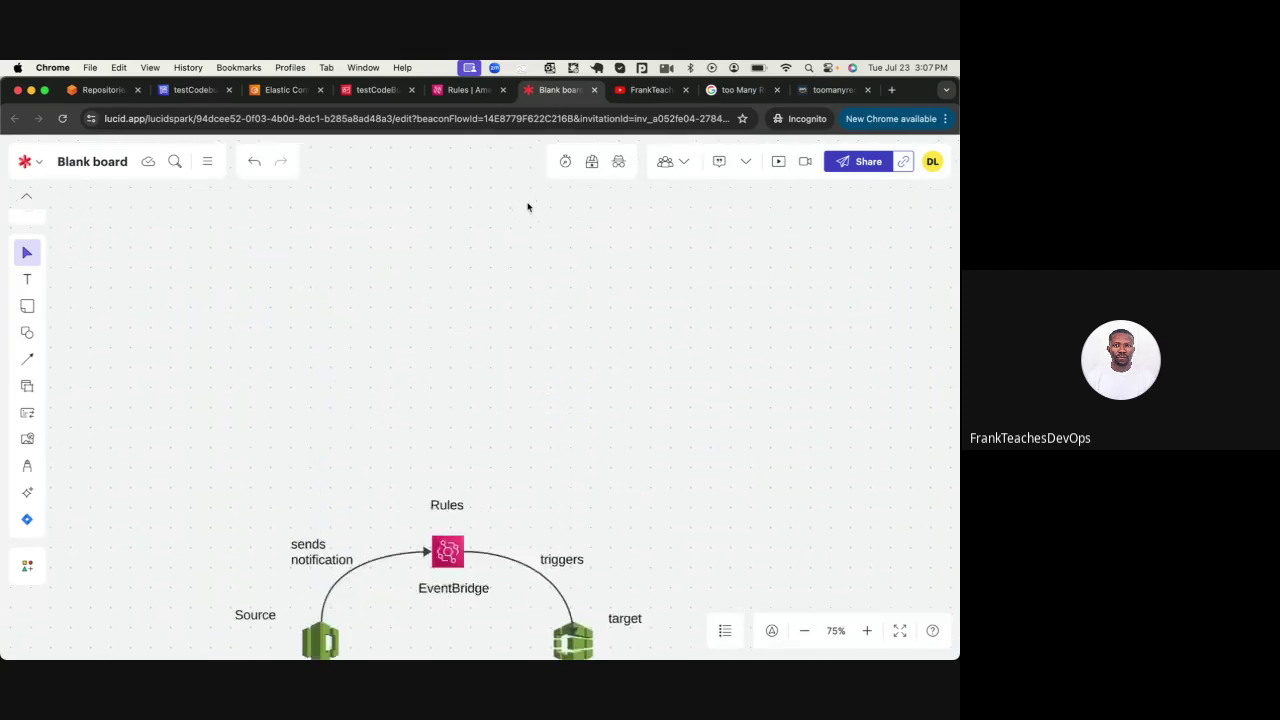
{"action": "scroll", "coordinate": [527, 207], "scroll_direction": "up", "scroll_amount": 5}
{"action": "scroll", "coordinate": [527, 207], "scroll_direction": "down", "scroll_amount": 8}
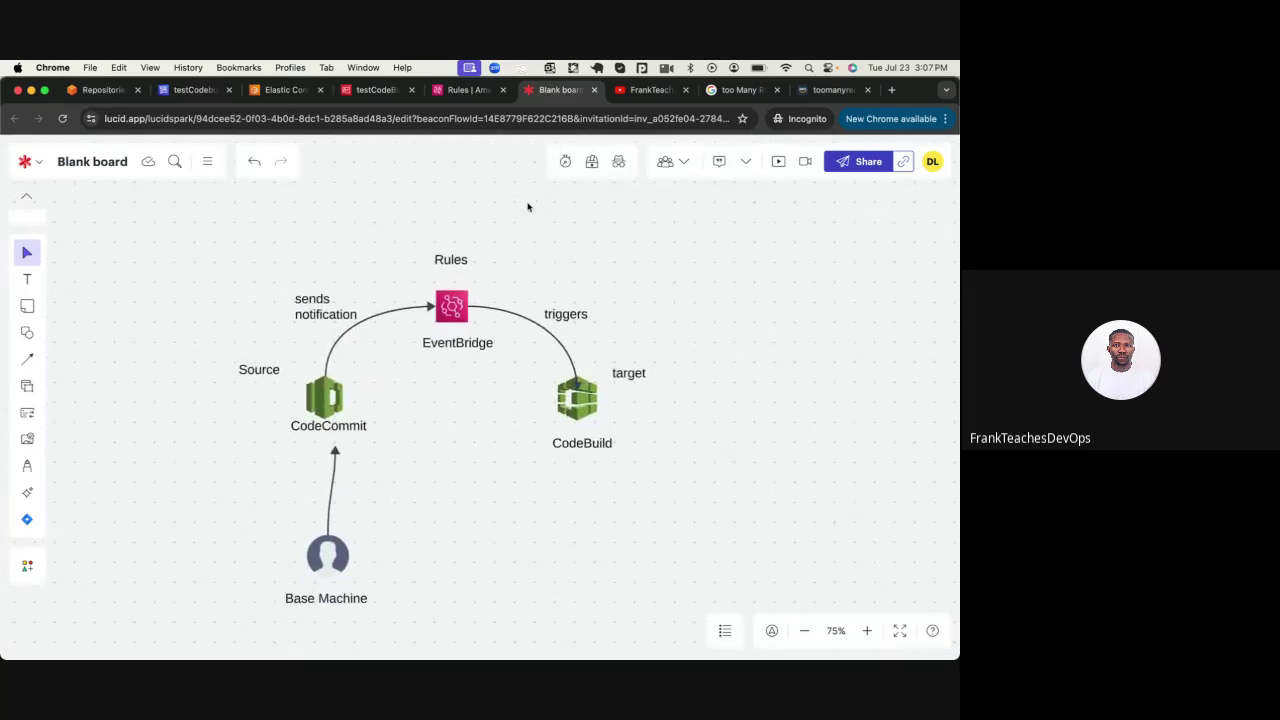
{"action": "left_click", "coordinate": [195, 90]}
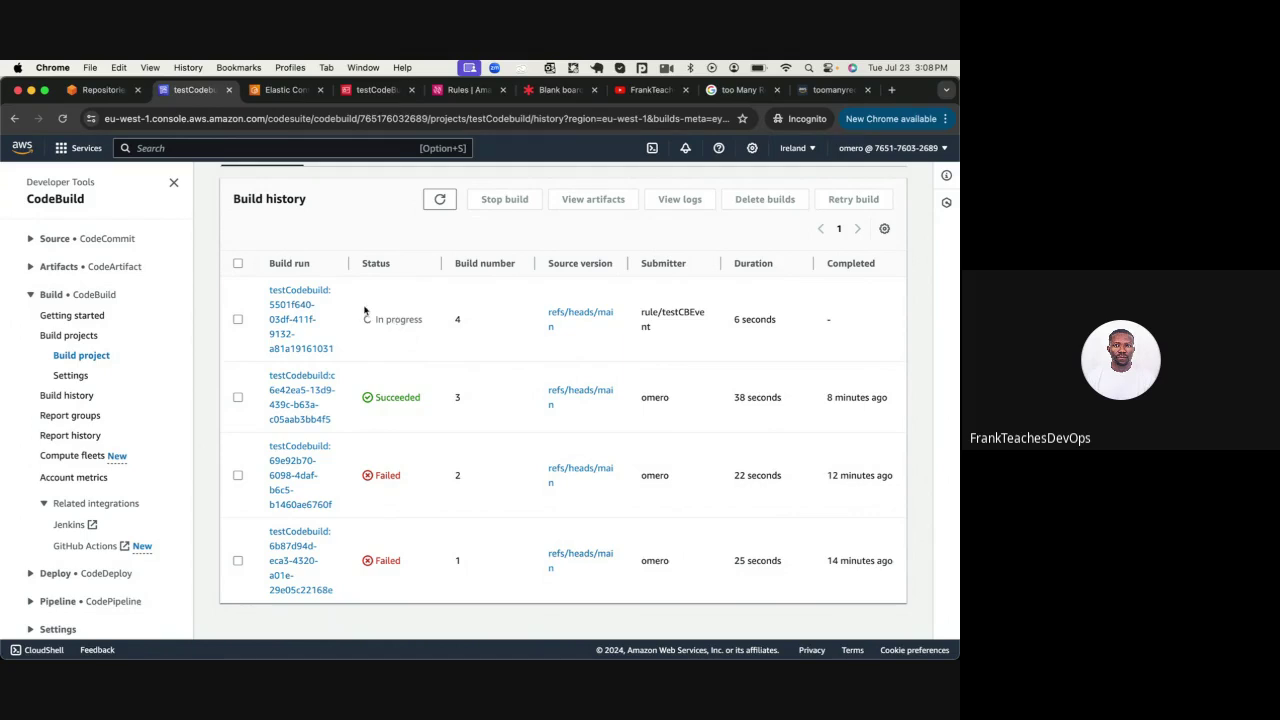
{"action": "scroll", "coordinate": [365, 310], "scroll_direction": "up", "scroll_amount": 3}
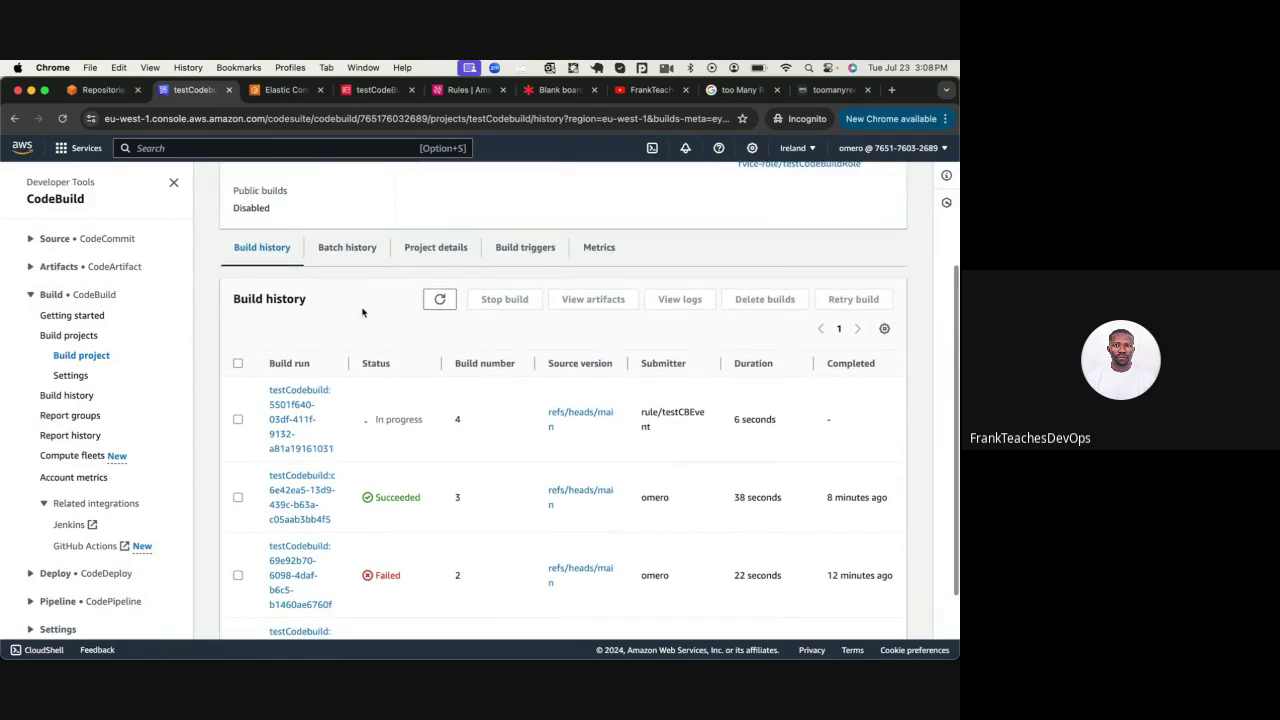
Open build 4, confirm the POST_BUILD testapp image push and Succeeded status, then switch to ECR
{"action": "left_click", "coordinate": [302, 395]}
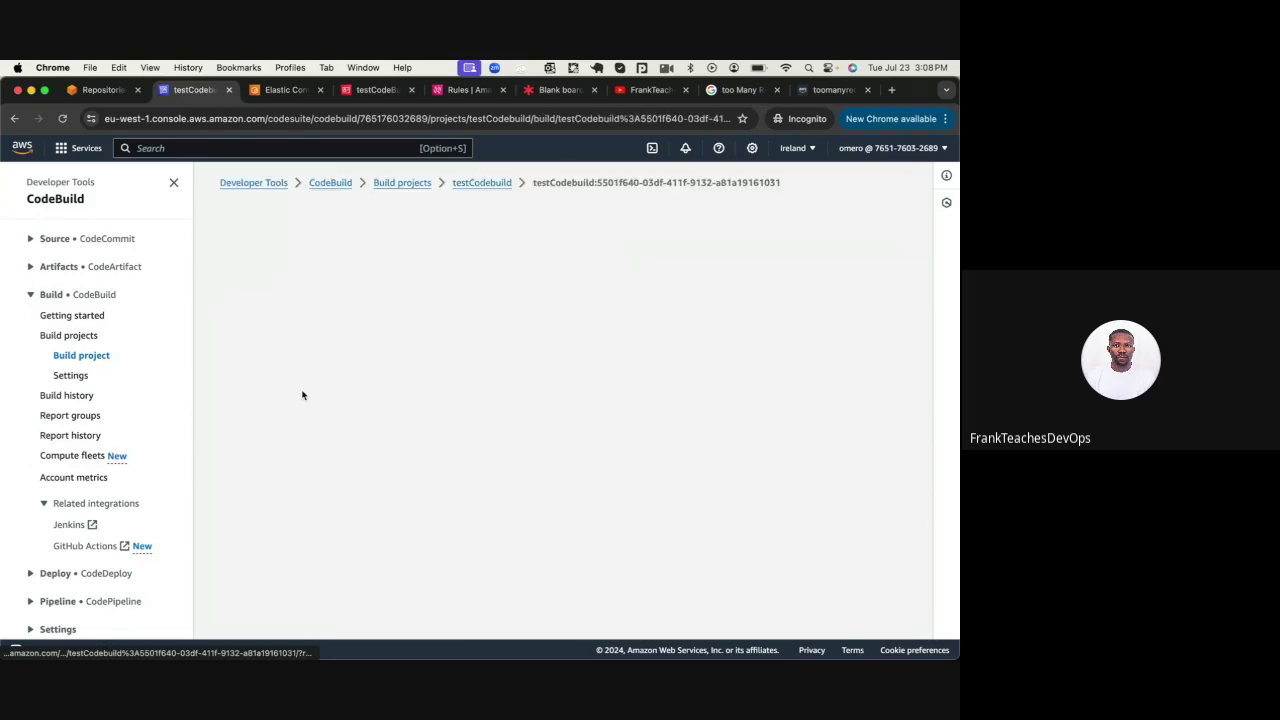
{"action": "scroll", "coordinate": [273, 503], "scroll_direction": "down", "scroll_amount": 5}
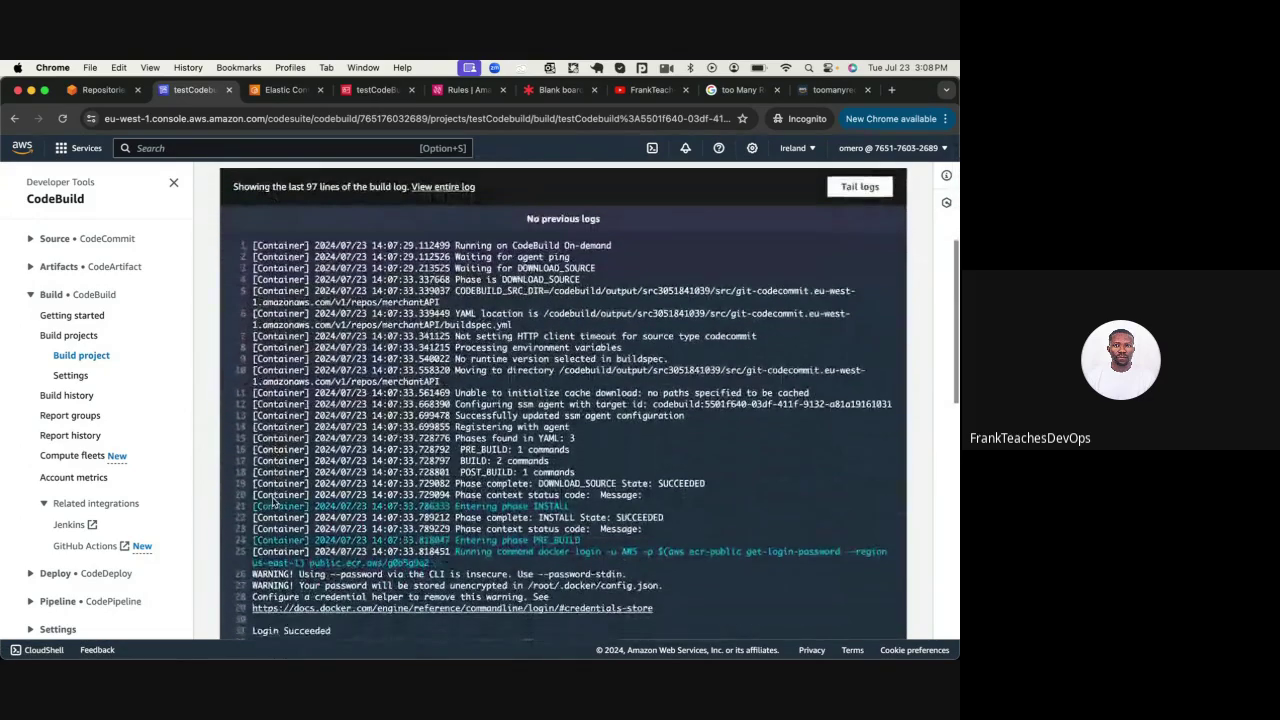
{"action": "scroll", "coordinate": [272, 503], "scroll_direction": "down", "scroll_amount": 10}
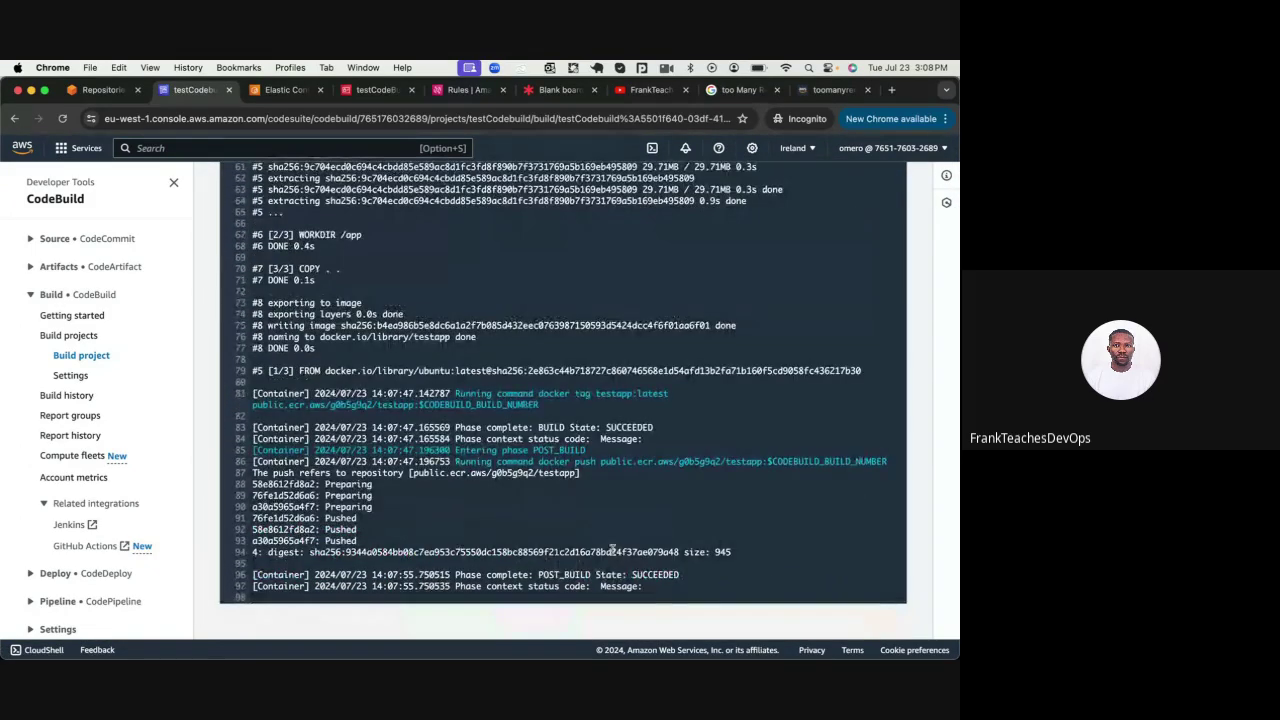
{"action": "scroll", "coordinate": [497, 535], "scroll_direction": "up", "scroll_amount": 15}
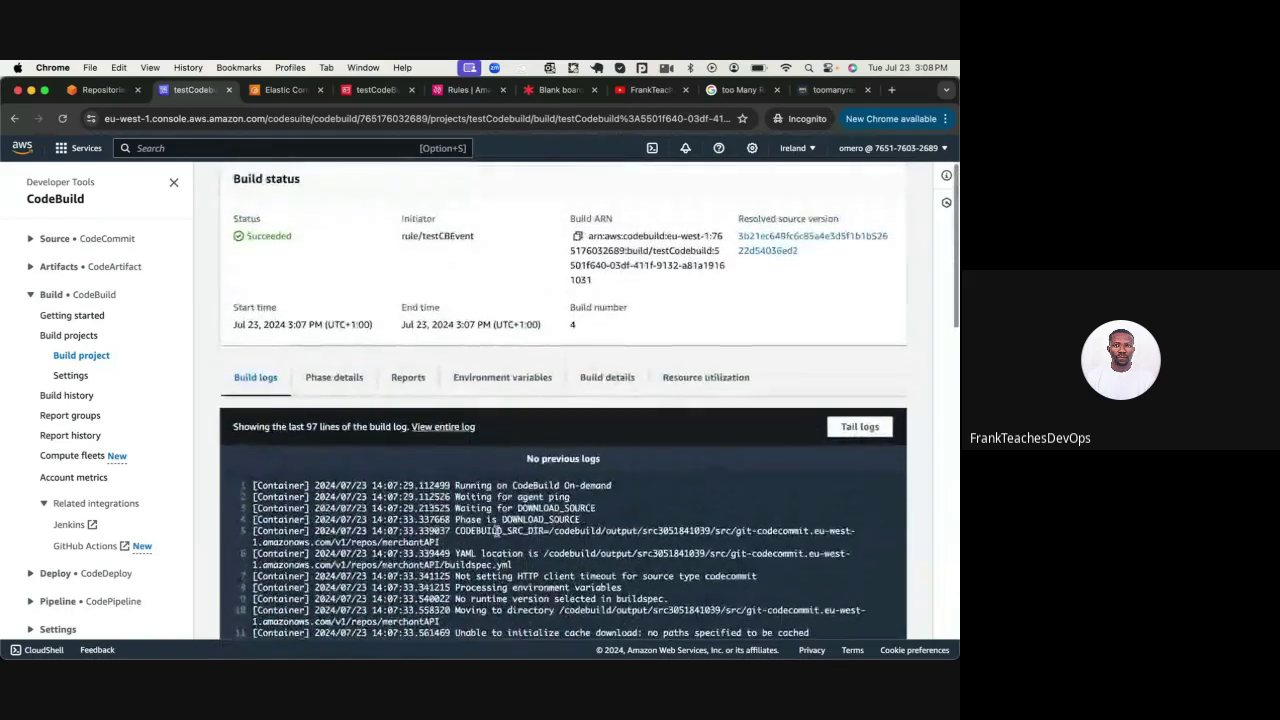
{"action": "scroll", "coordinate": [495, 530], "scroll_direction": "up", "scroll_amount": 3}
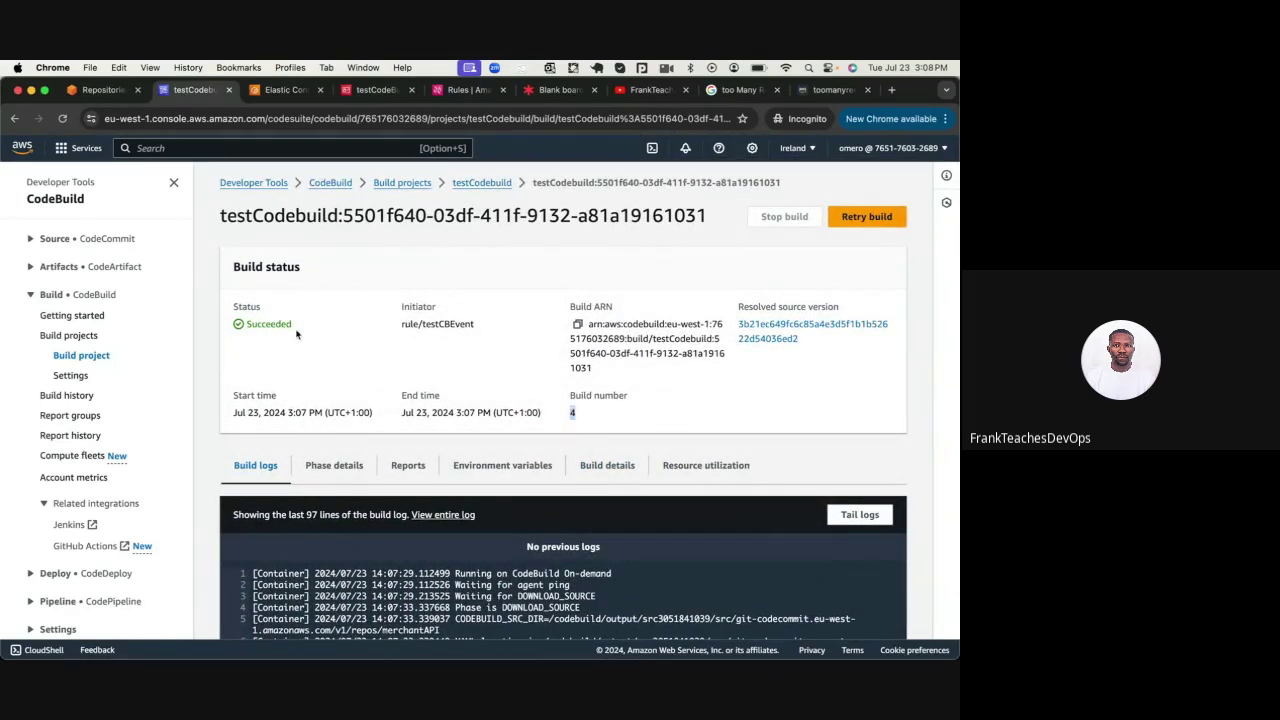
{"action": "key", "text": "ctrl+Tab"}
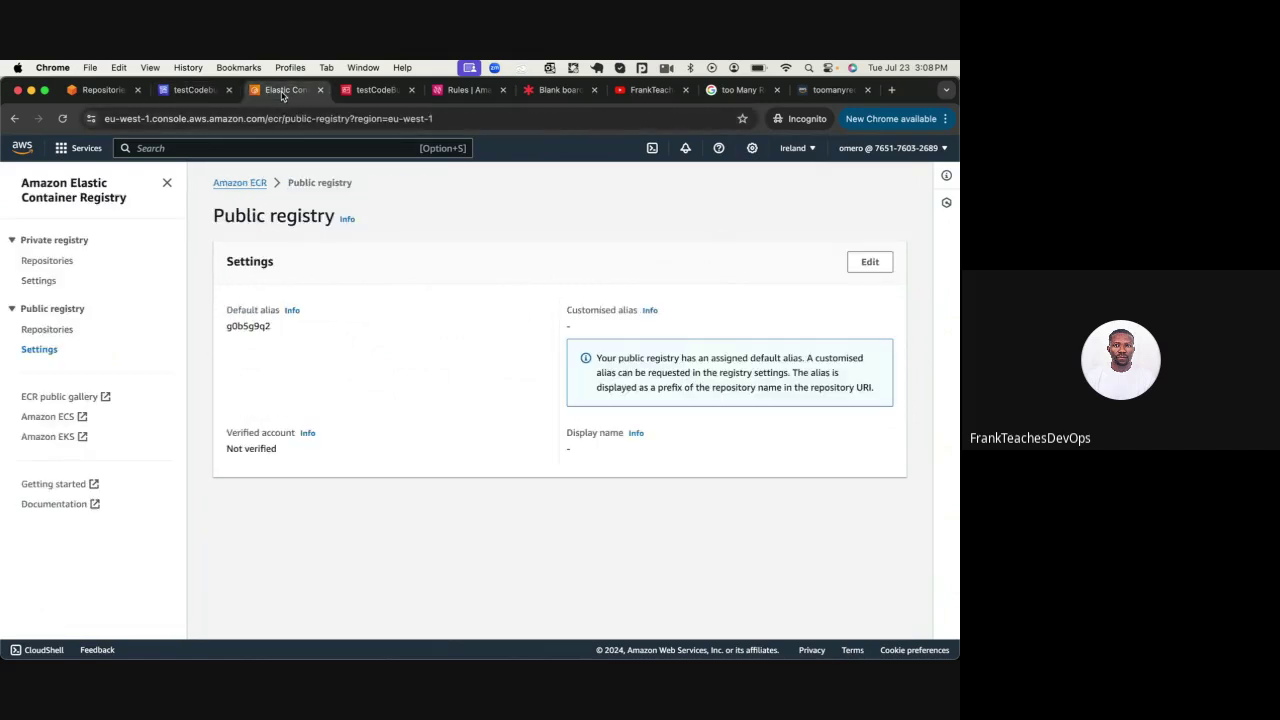
Open the testapp public repository to see image tags 4 and 3, then return to the diagram board
{"action": "left_click", "coordinate": [45, 335]}
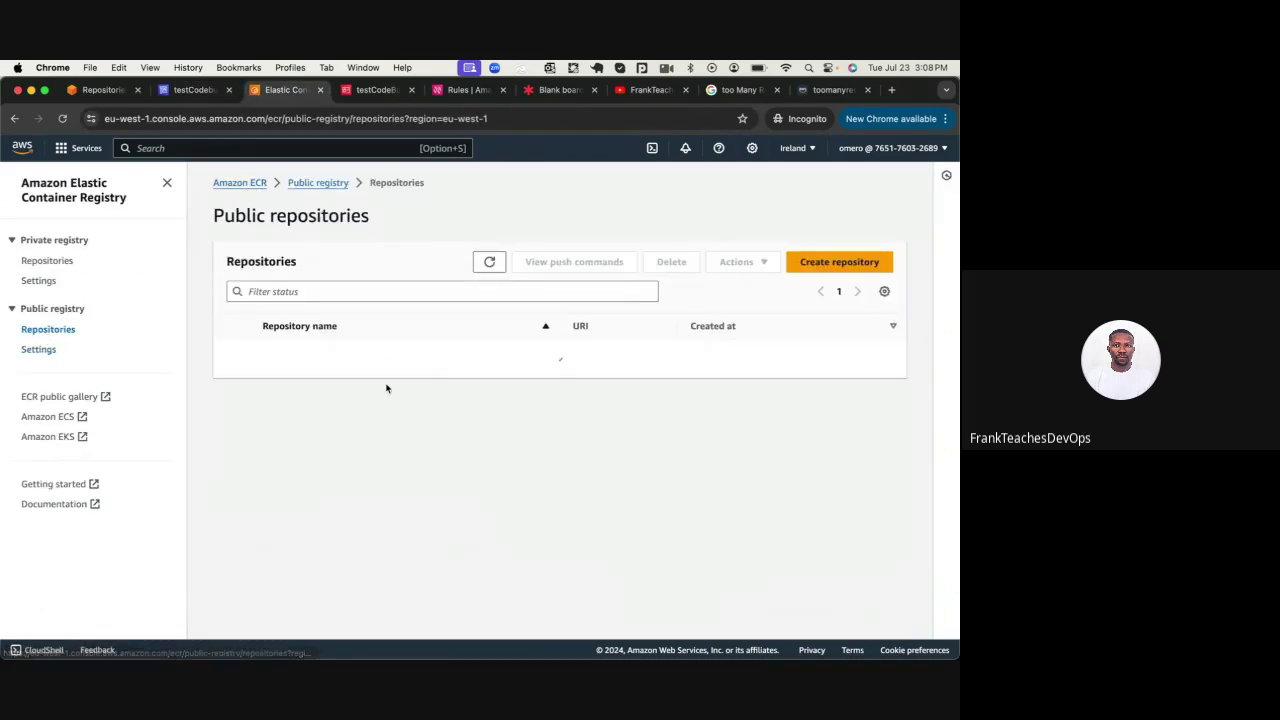
{"action": "left_click", "coordinate": [272, 357]}
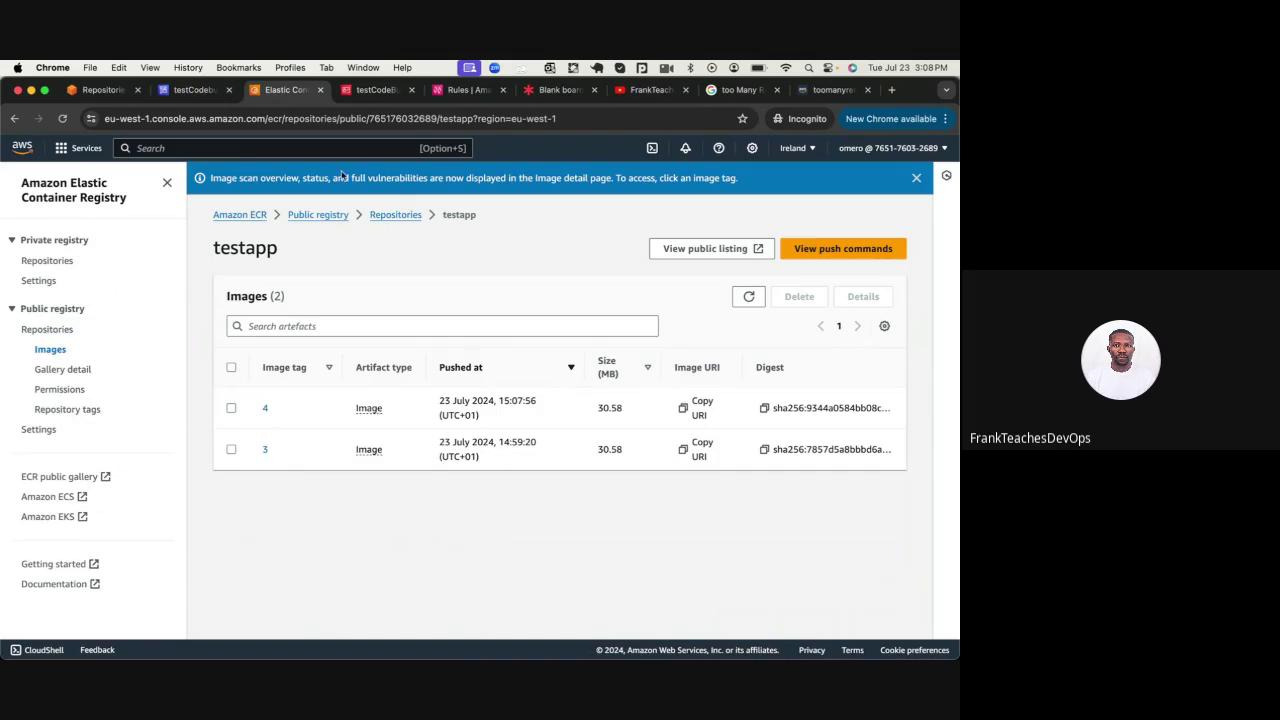
{"action": "left_click", "coordinate": [193, 90]}
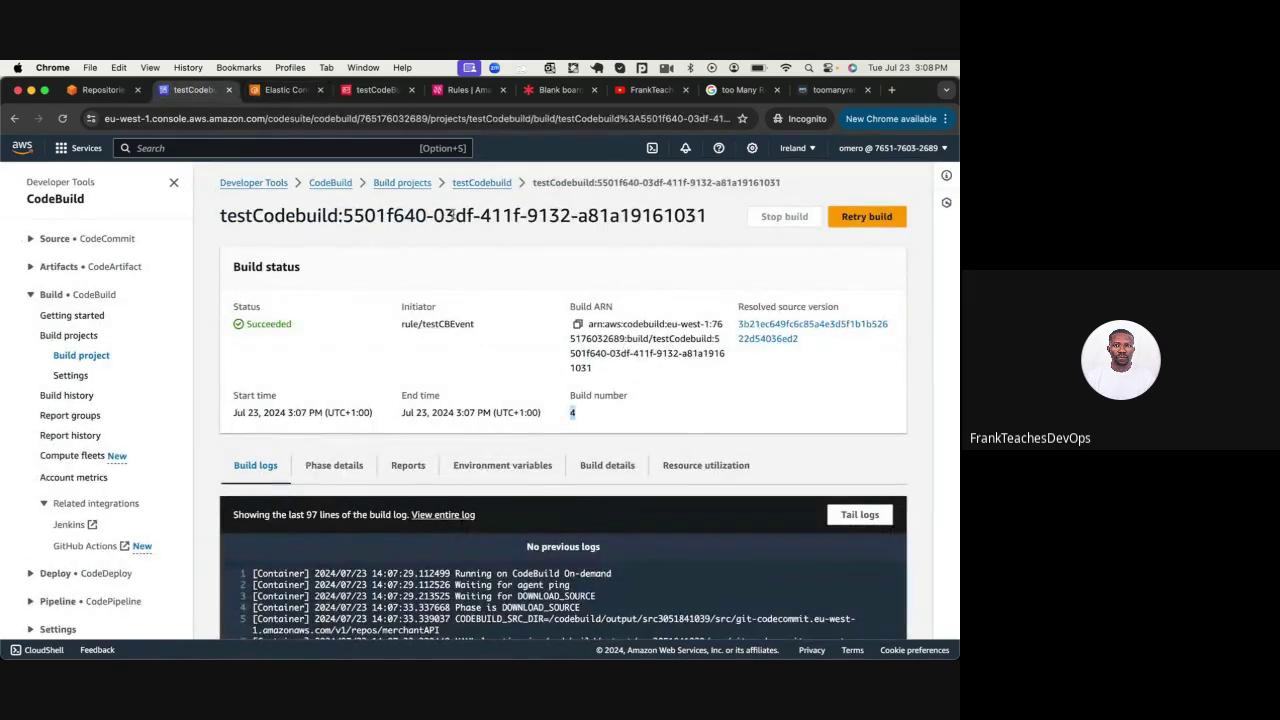
{"action": "left_click", "coordinate": [546, 90]}
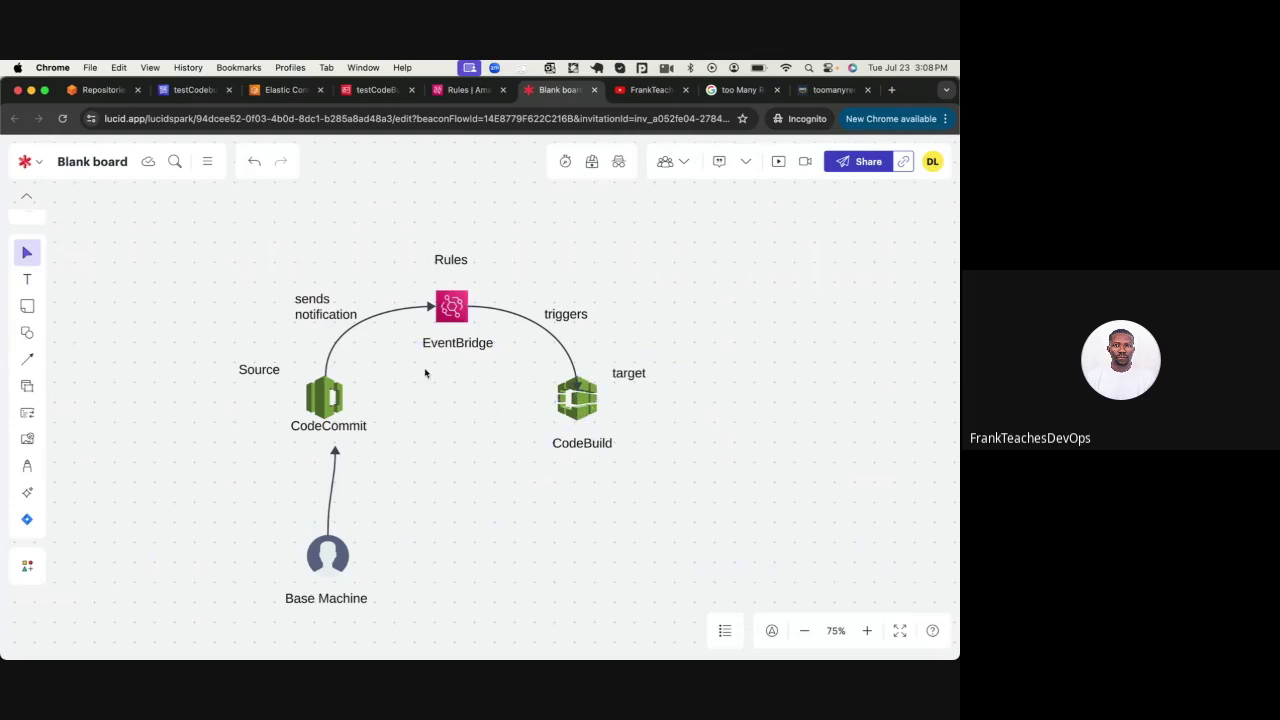
{"action": "scroll", "coordinate": [449, 458], "scroll_direction": "right", "scroll_amount": 3}
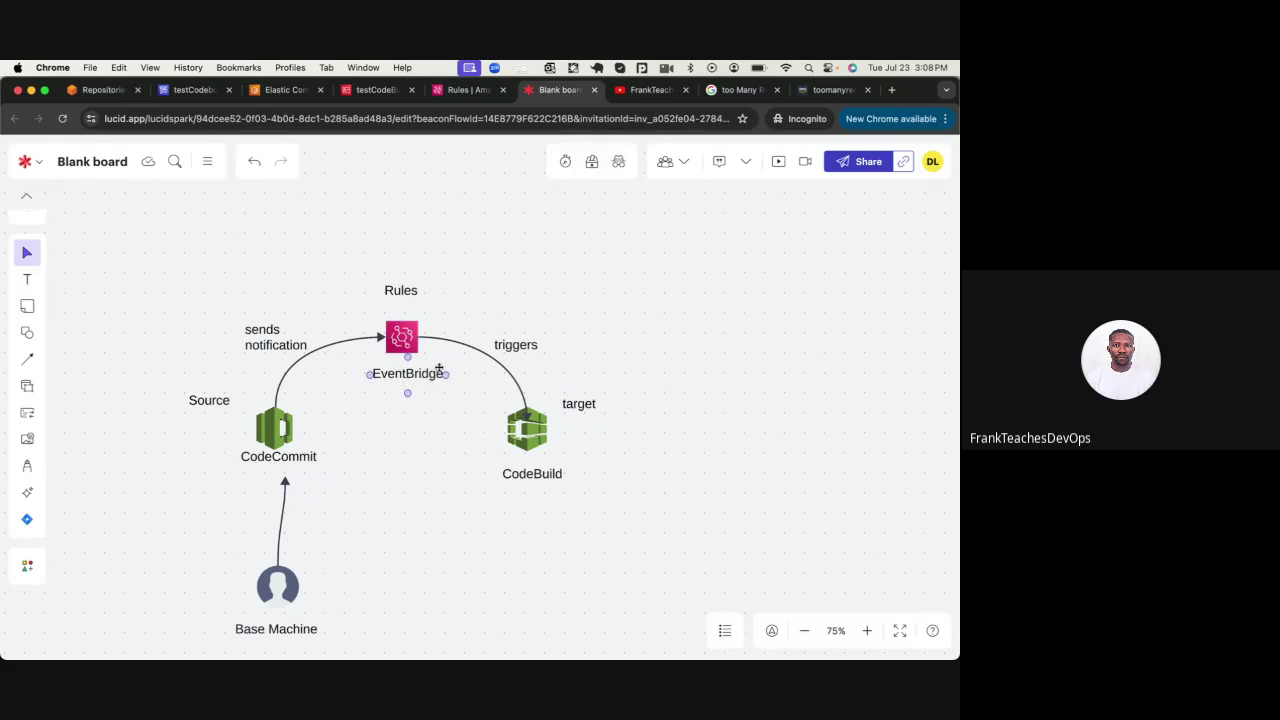
{"action": "scroll", "coordinate": [390, 430], "scroll_direction": "left", "scroll_amount": 3}
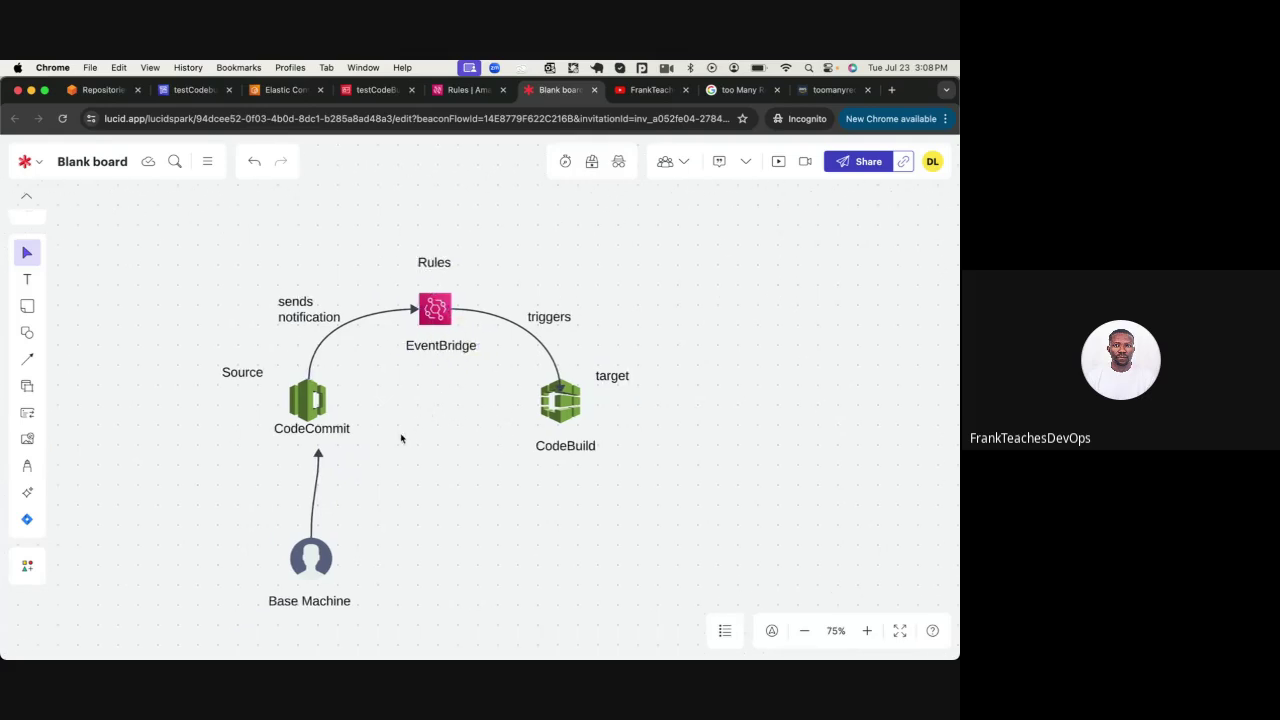